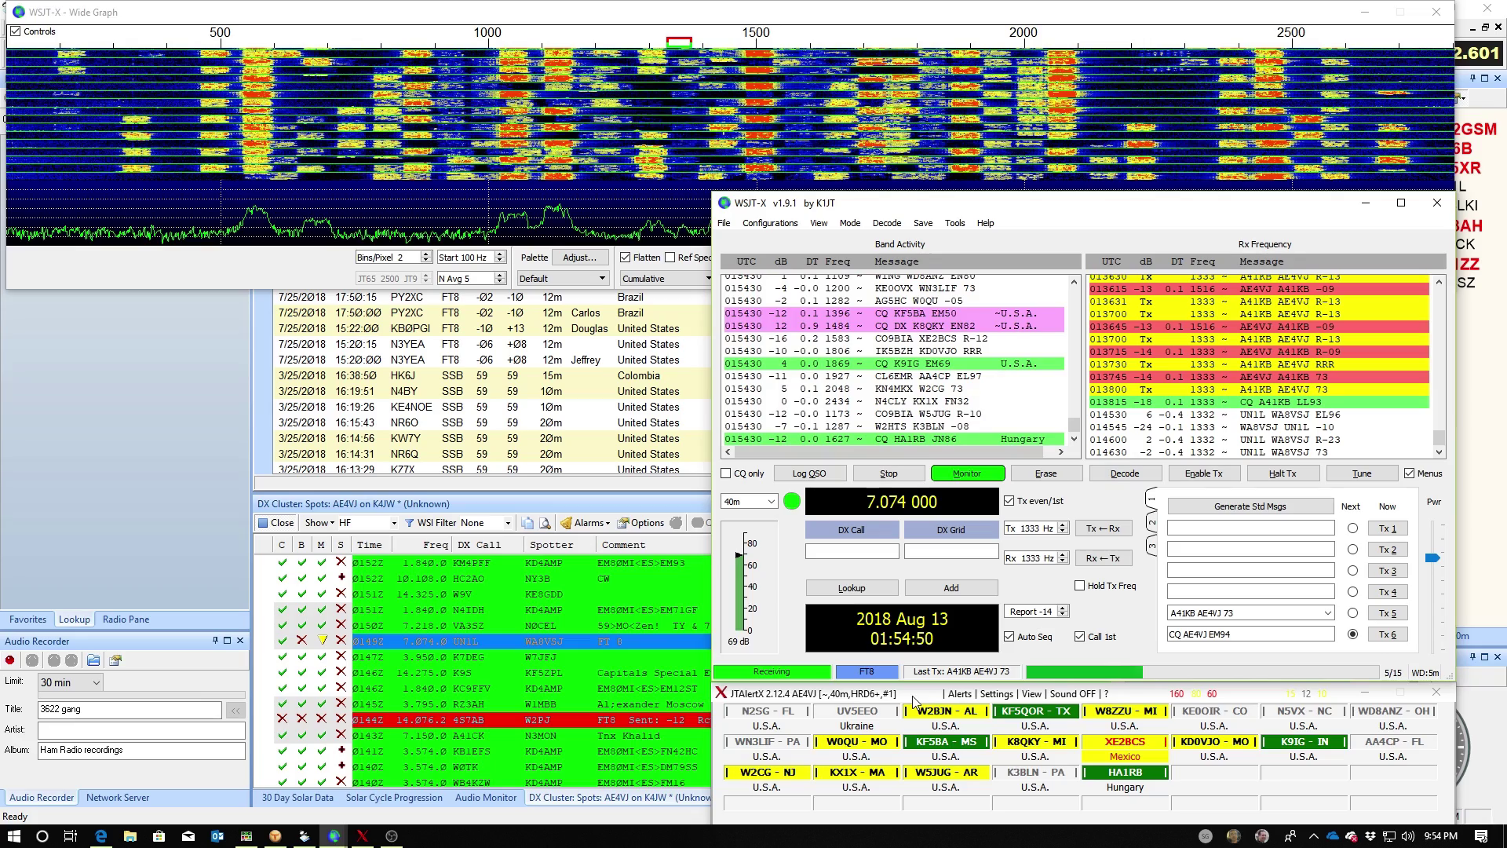
# Switch to the browser and review the JTAlert requirements, alert types and feature list on hamapps.com.
pyautogui.click(99, 836)
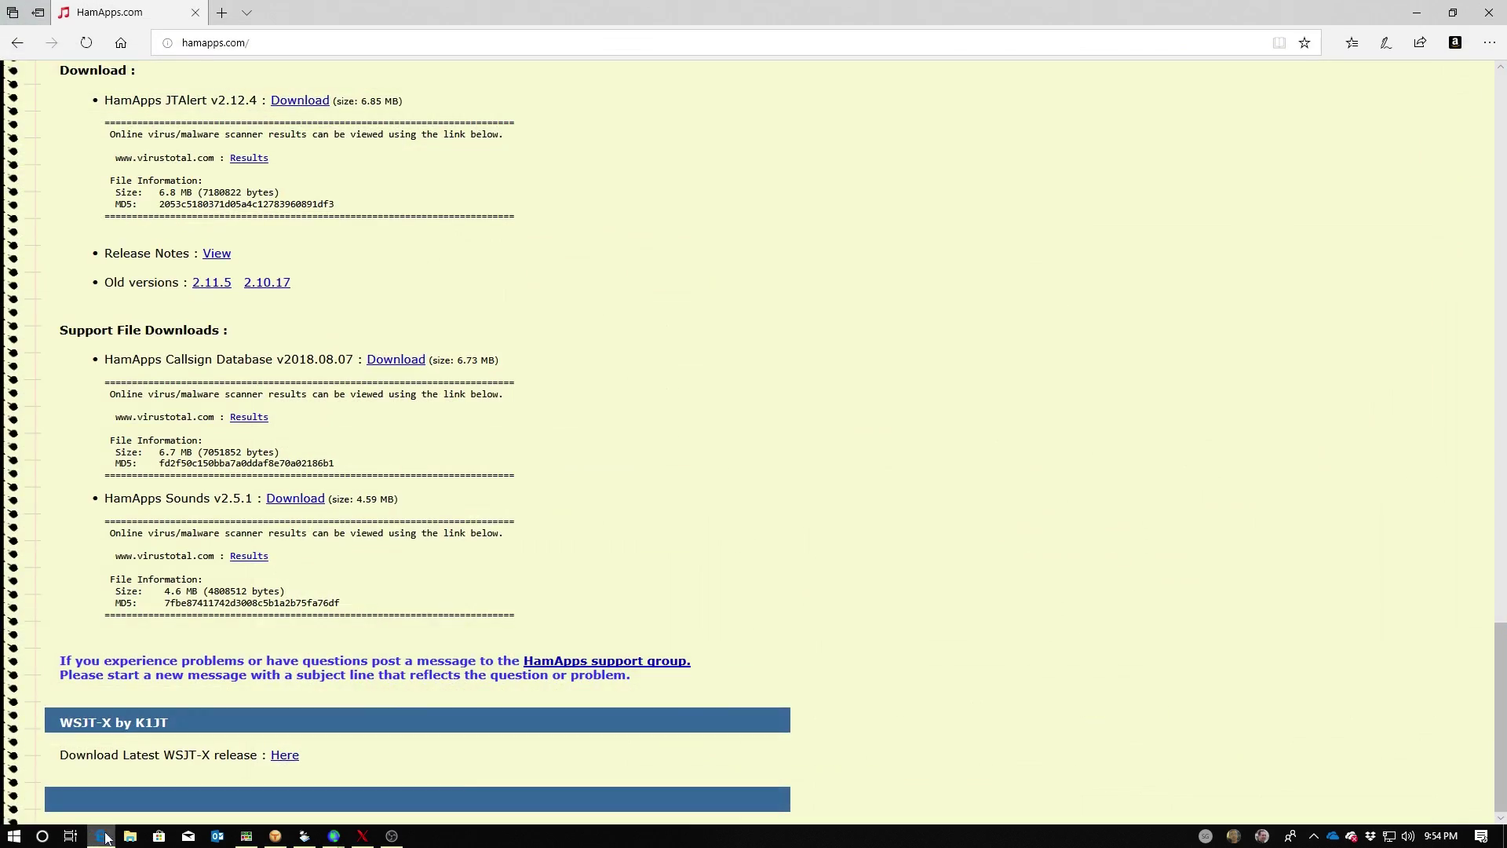
pyautogui.scroll(15, 598, 335)
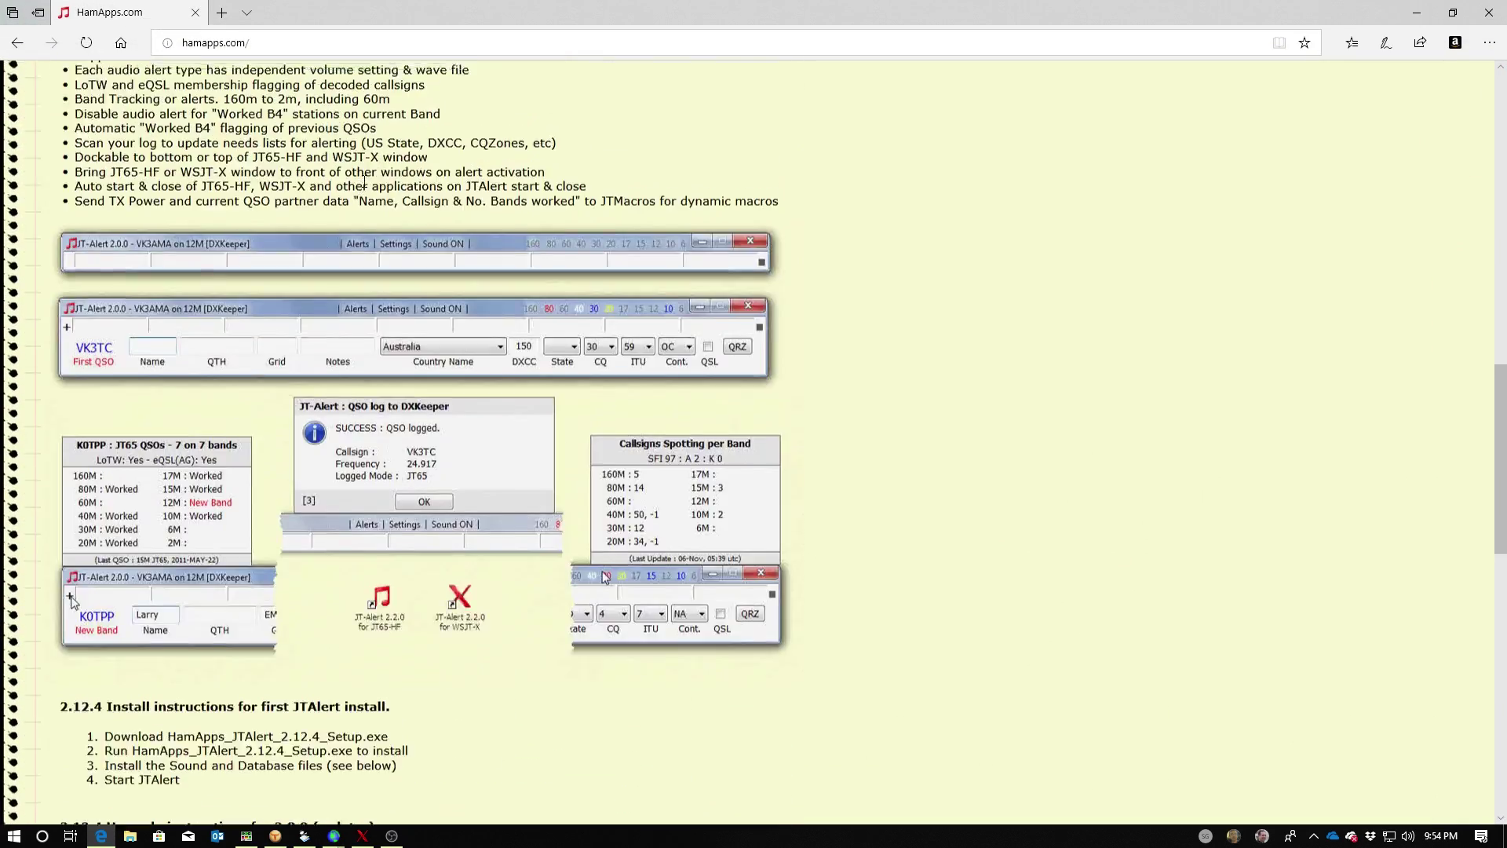
pyautogui.scroll(5, 392, 210)
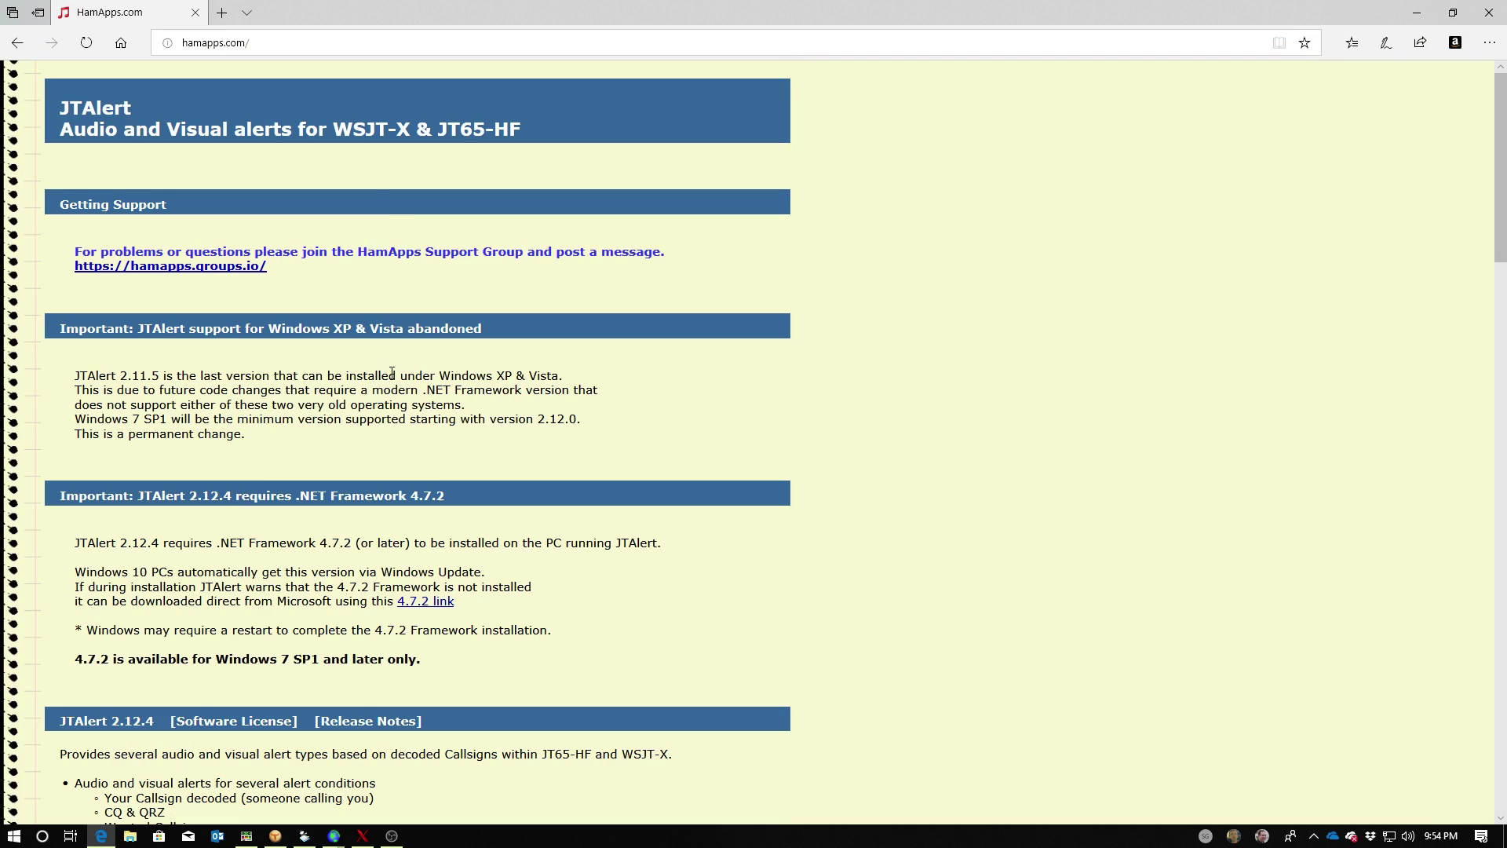
pyautogui.scroll(-6, 394, 438)
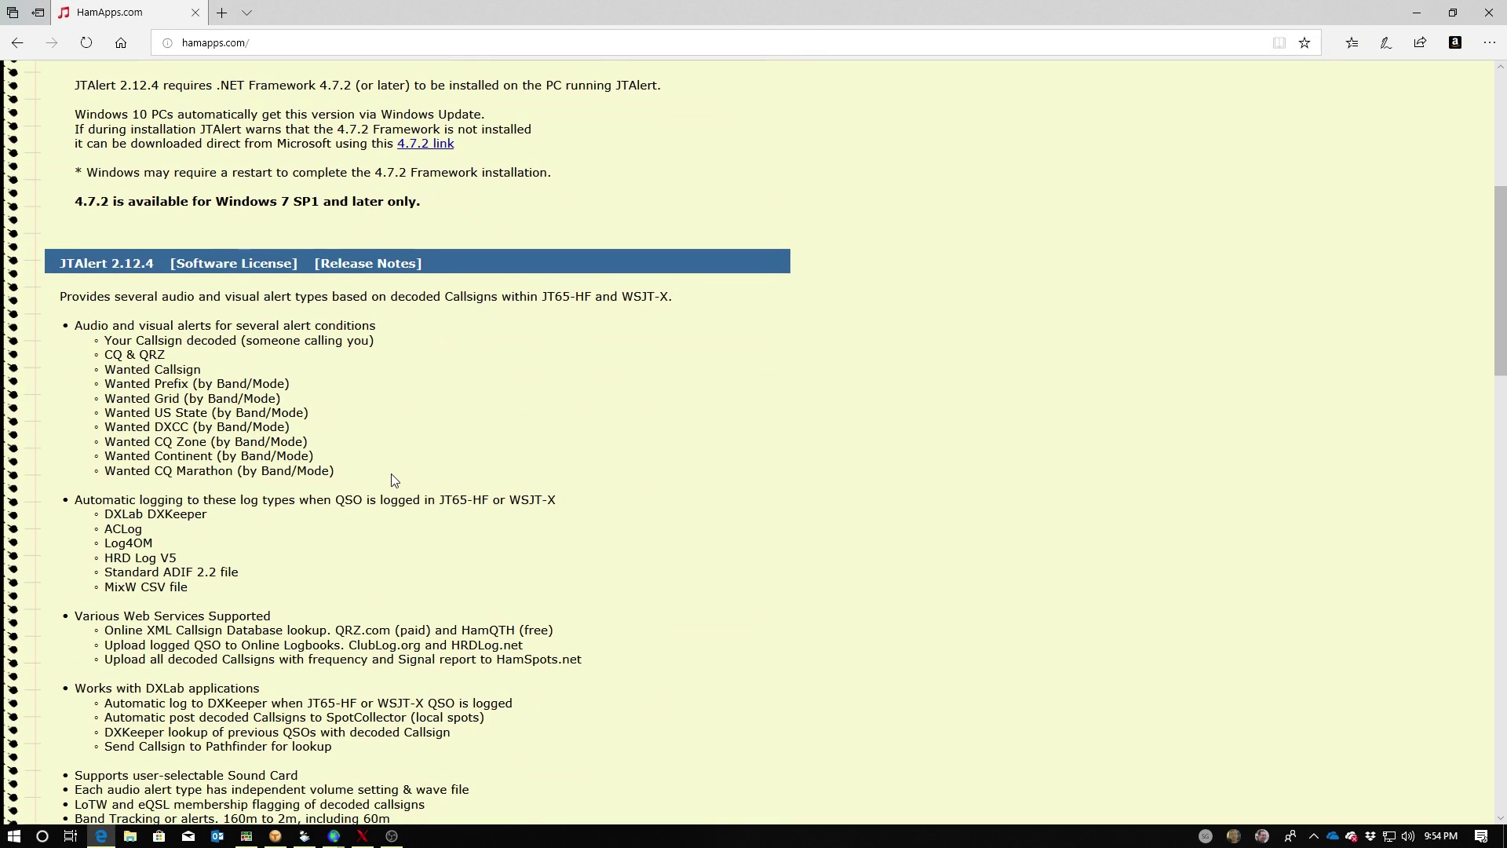
pyautogui.scroll(-2, 394, 480)
pyautogui.scroll(-6, 394, 479)
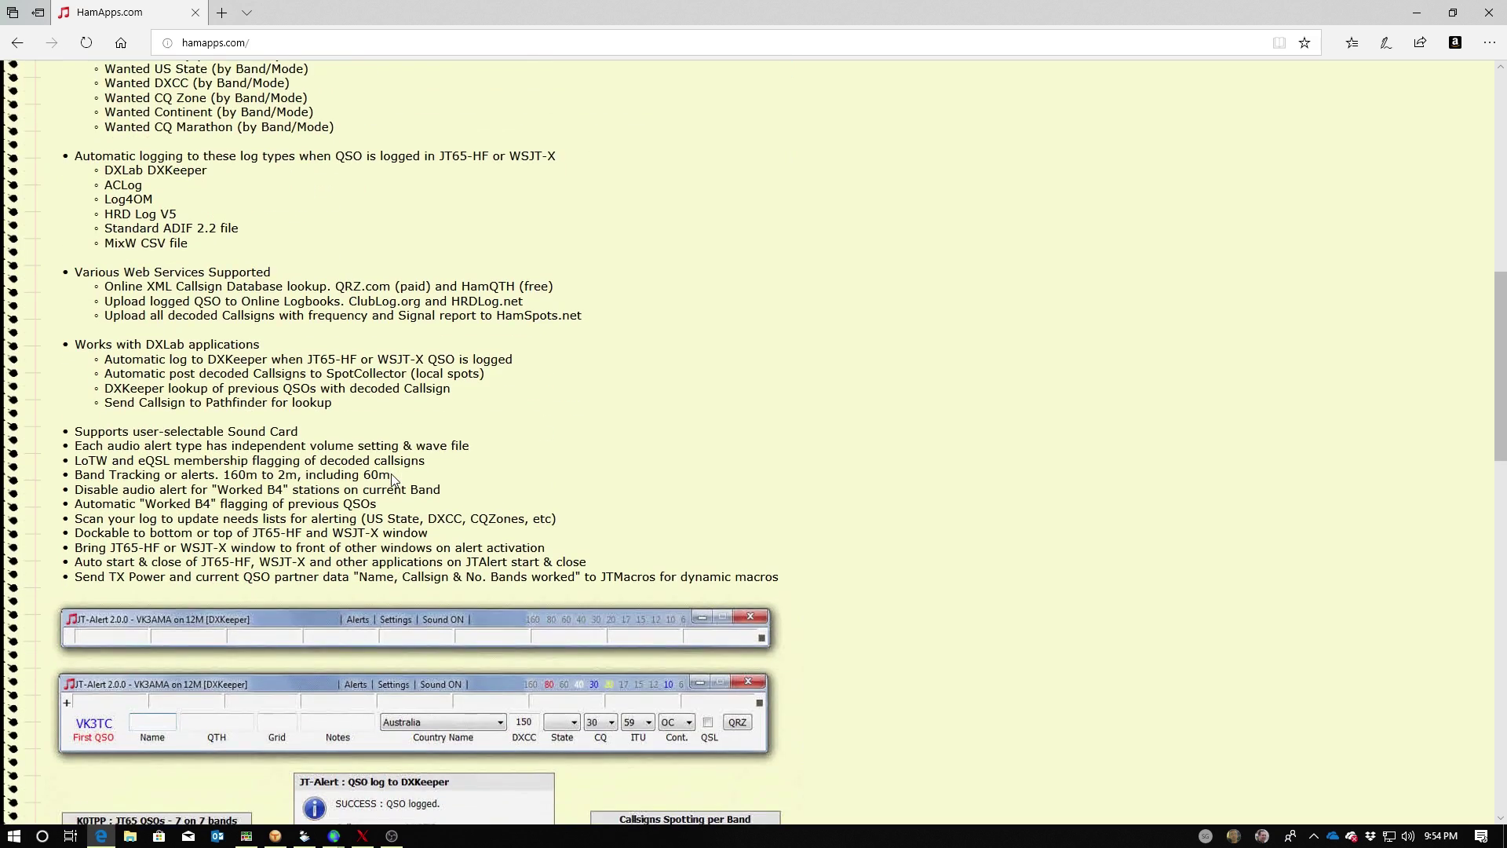
pyautogui.scroll(-2, 372, 498)
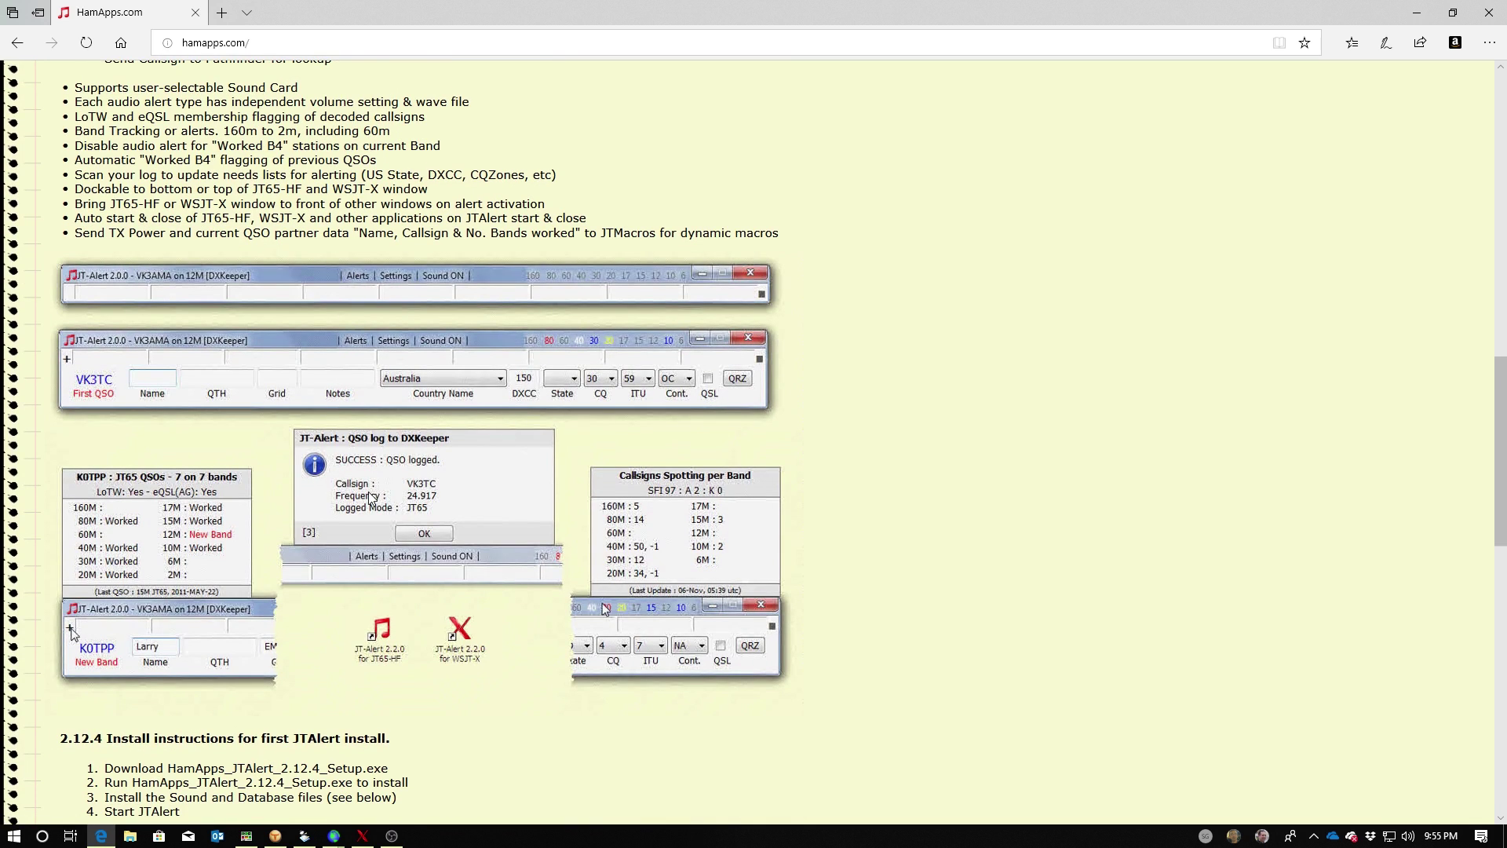
# Read the JTAlert 2.12.4 install and upgrade instructions and the program, callsign database and sounds downloads, and return to WSJT-X.
pyautogui.scroll(-4, 372, 498)
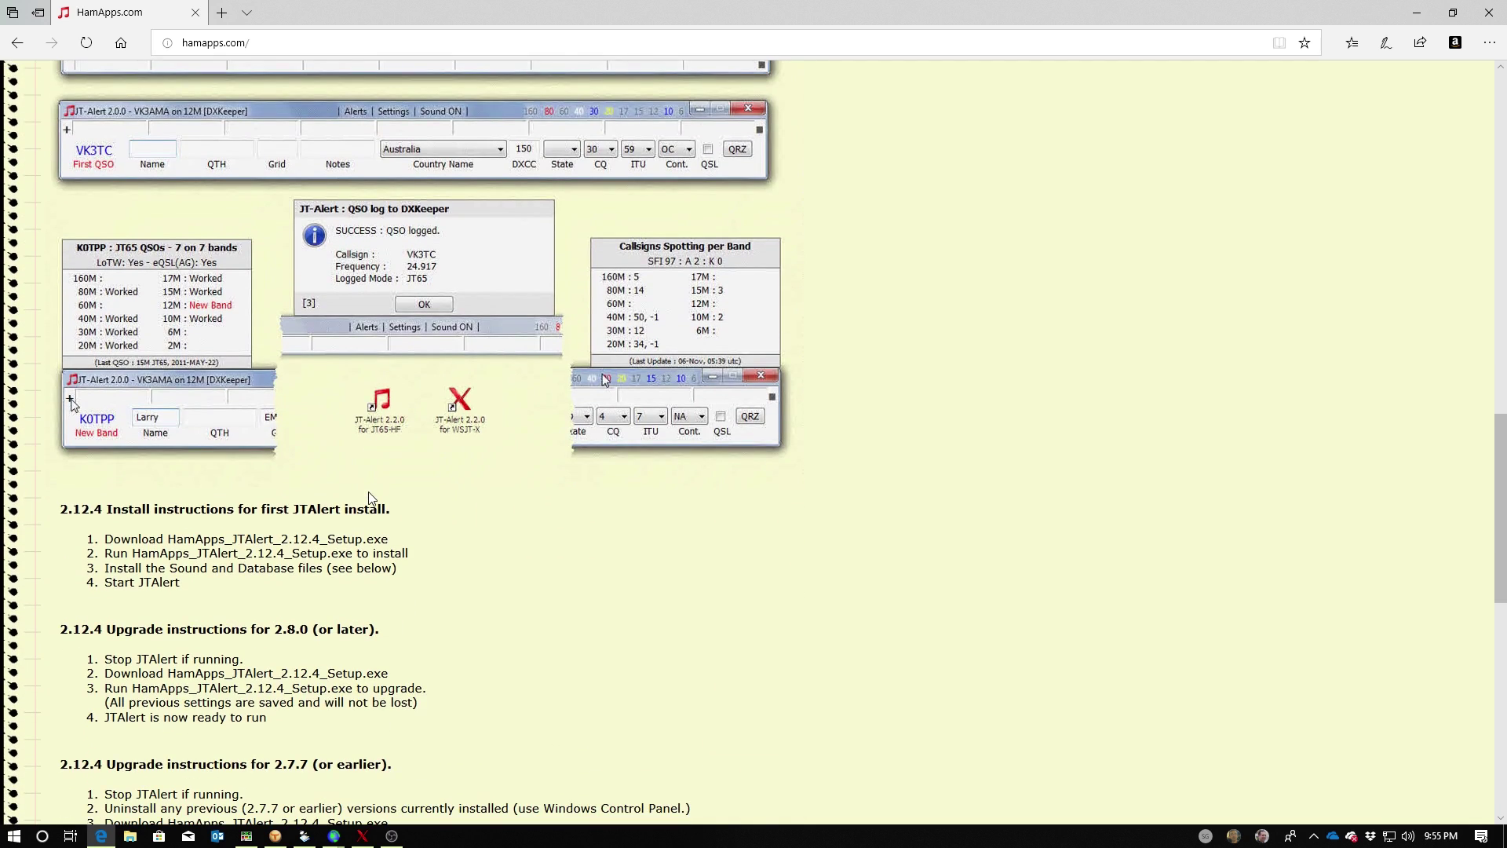
pyautogui.scroll(-2, 372, 498)
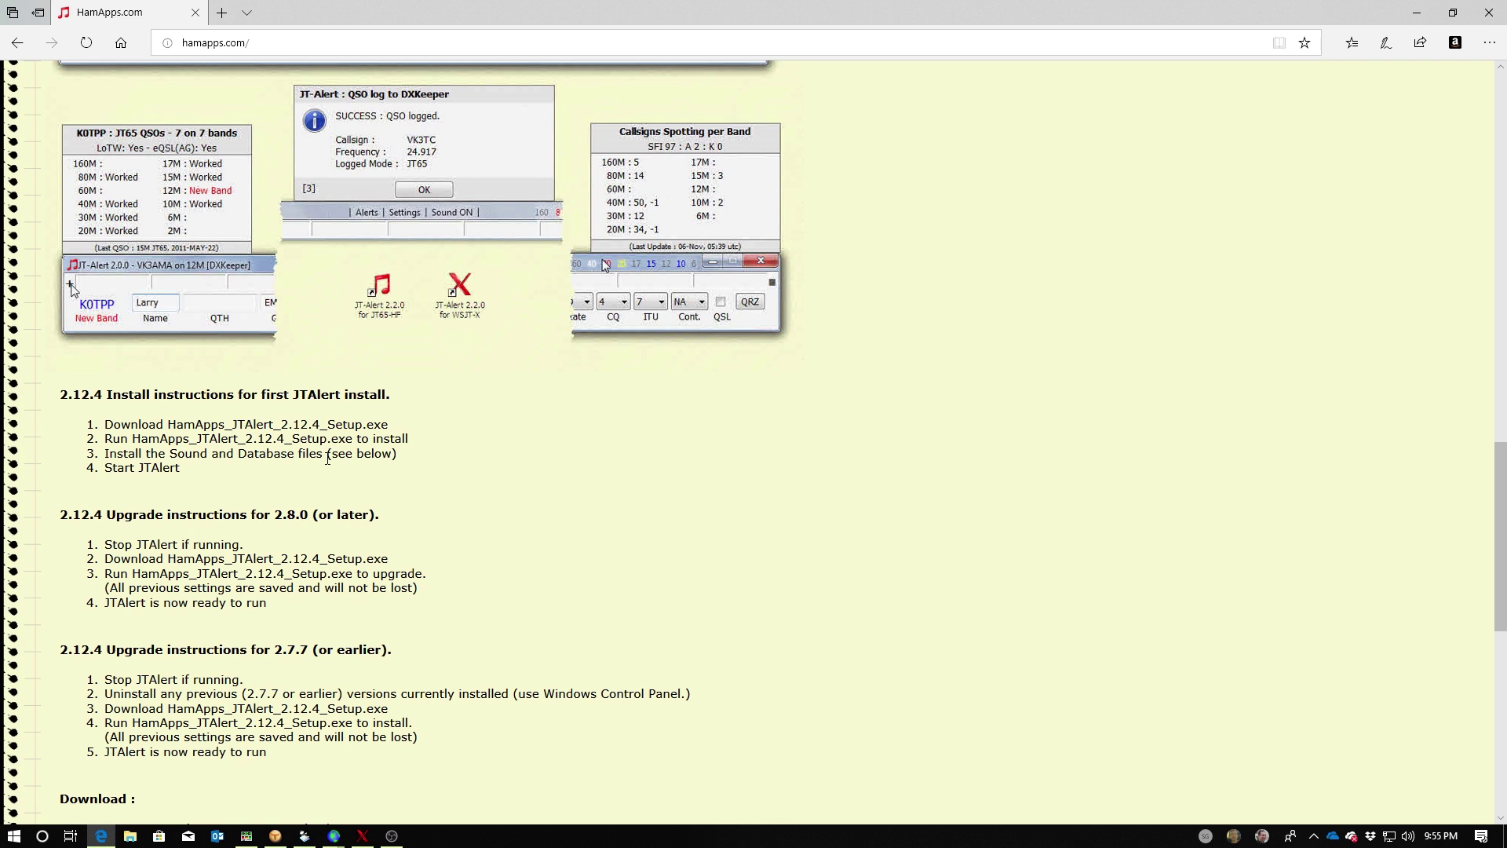
pyautogui.scroll(-2, 328, 459)
pyautogui.scroll(-6, 328, 460)
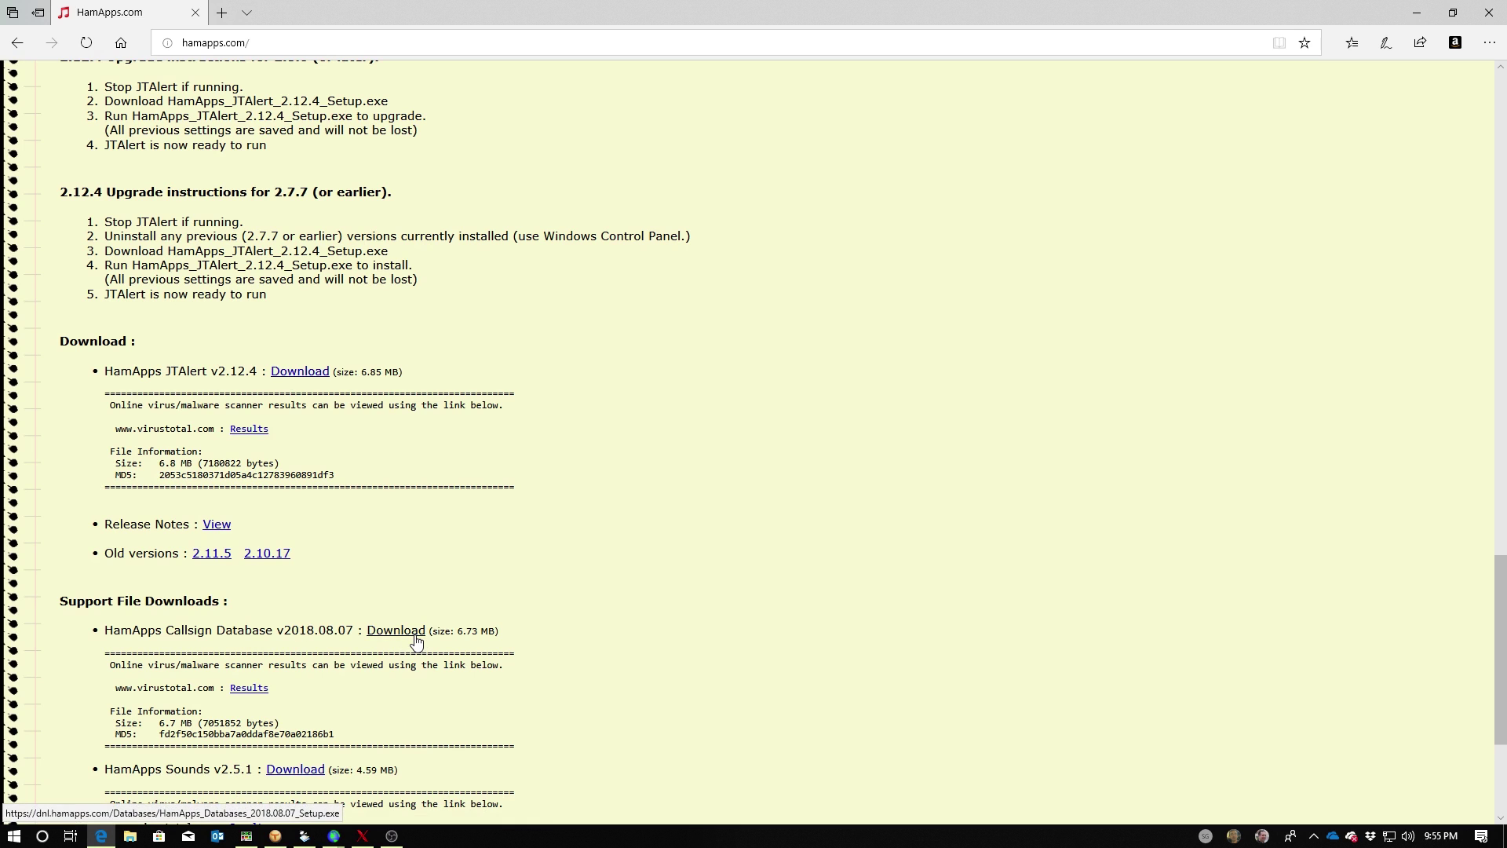
pyautogui.scroll(-2, 524, 650)
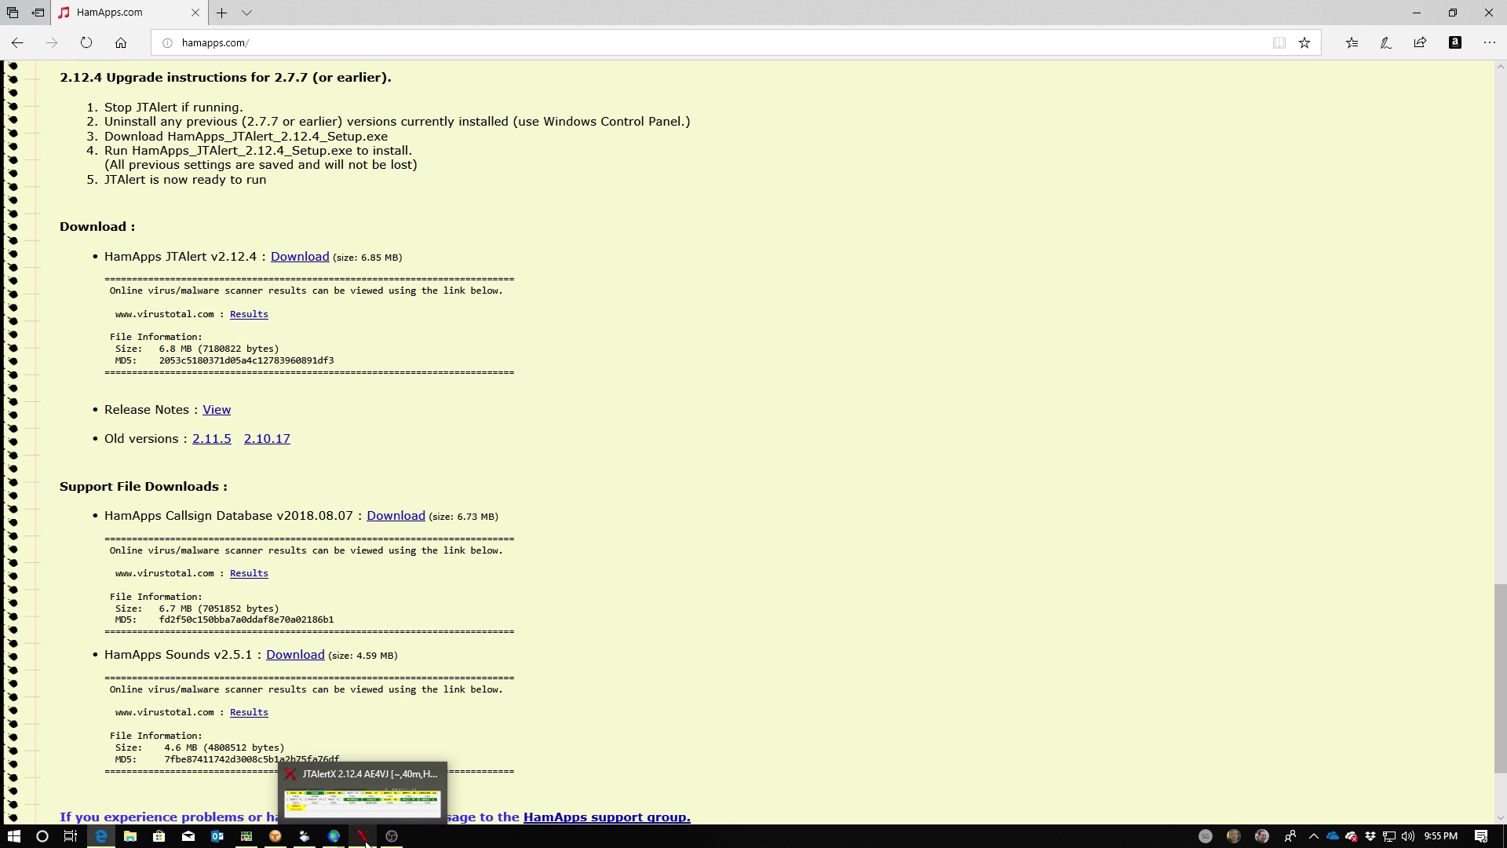
pyautogui.moveTo(253, 842)
pyautogui.click(100, 835)
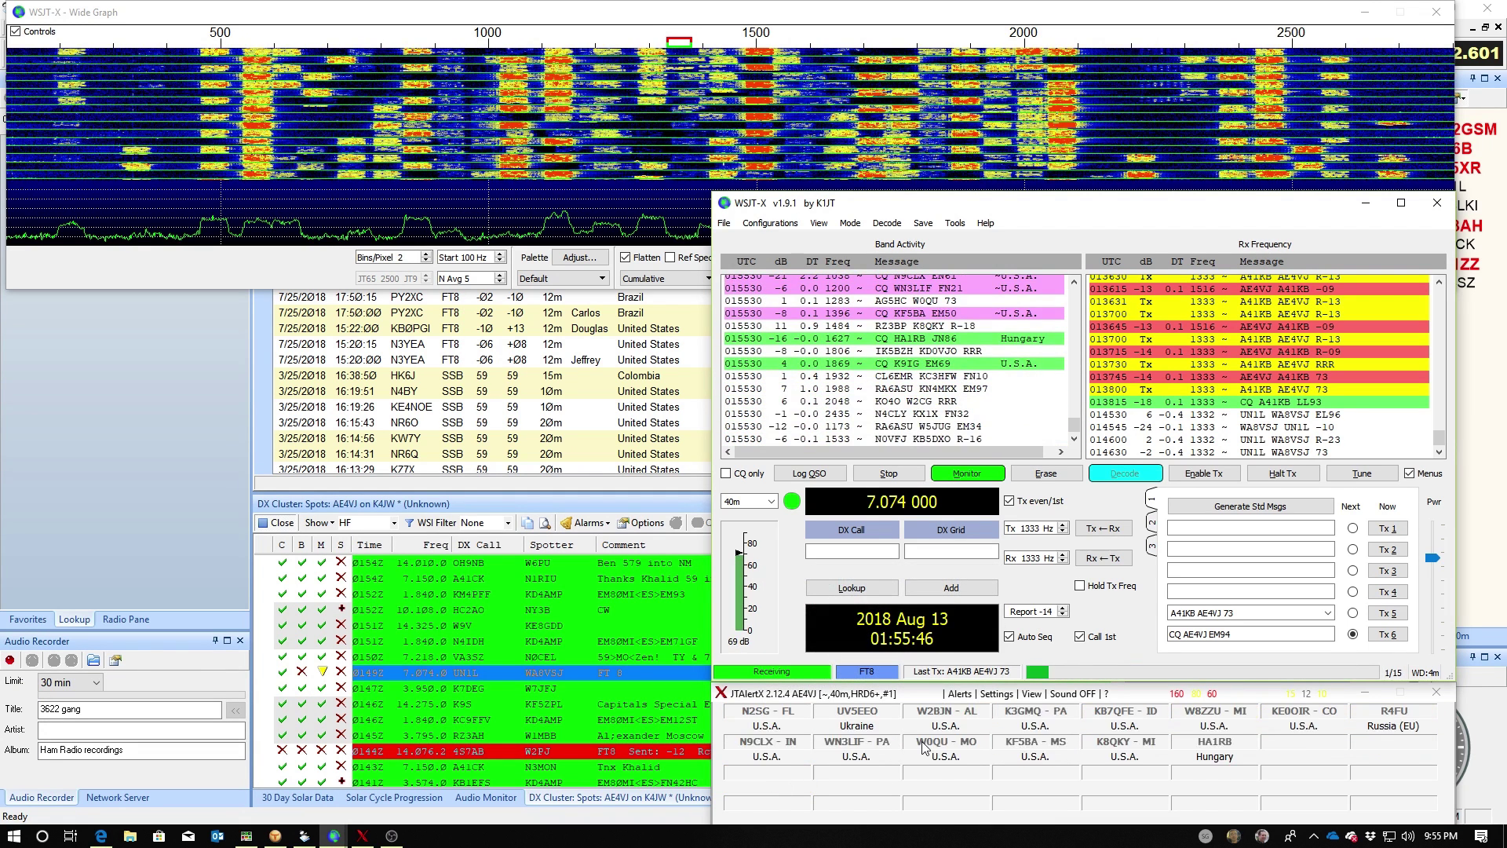
# Open the JTAlert settings and enable showing distance in miles in the decoded callsign tooltip.
pyautogui.moveTo(924, 746)
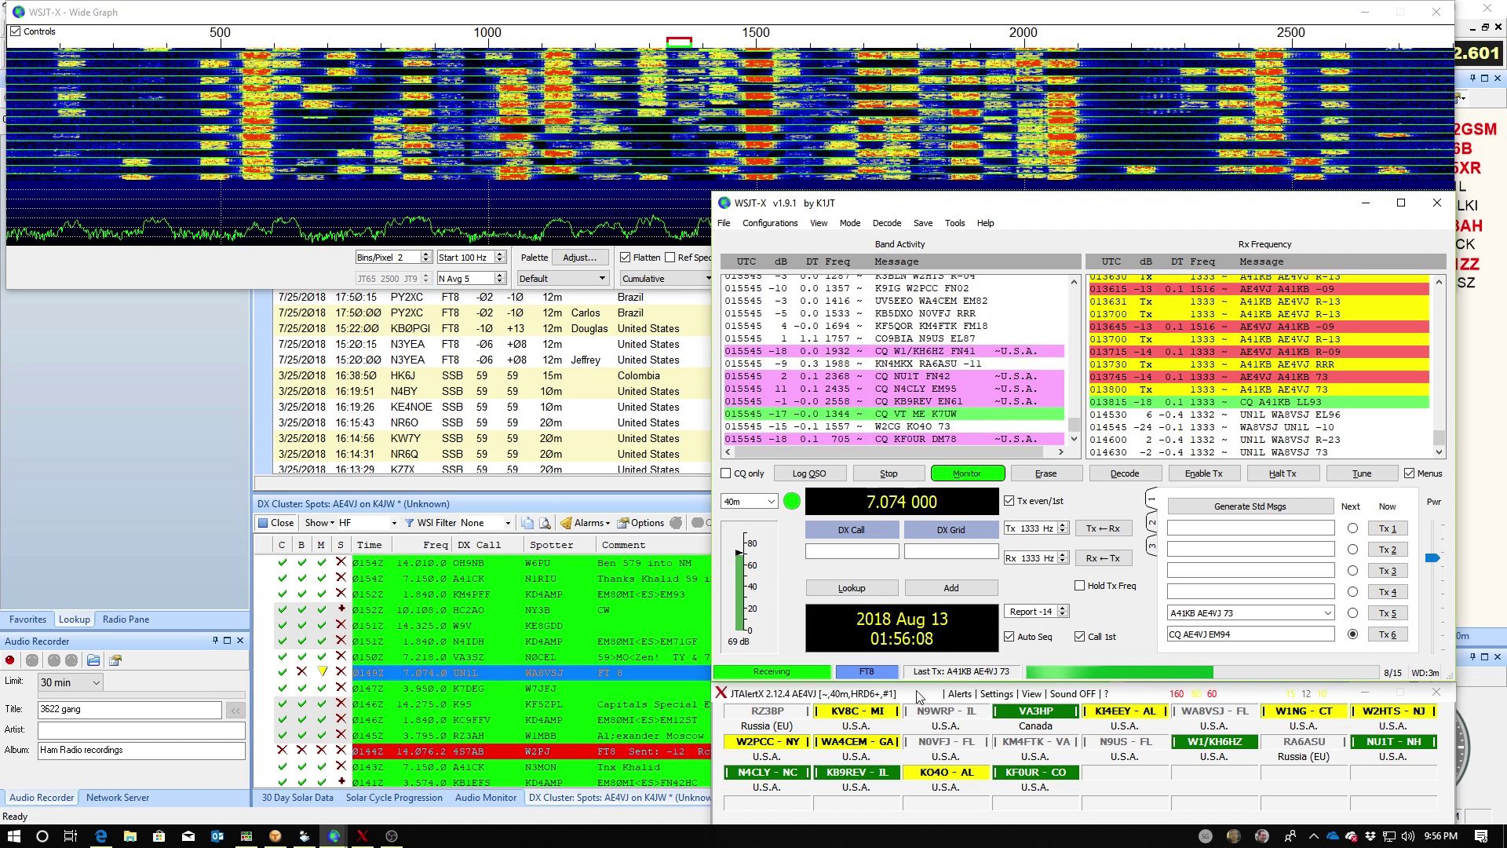
pyautogui.click(999, 696)
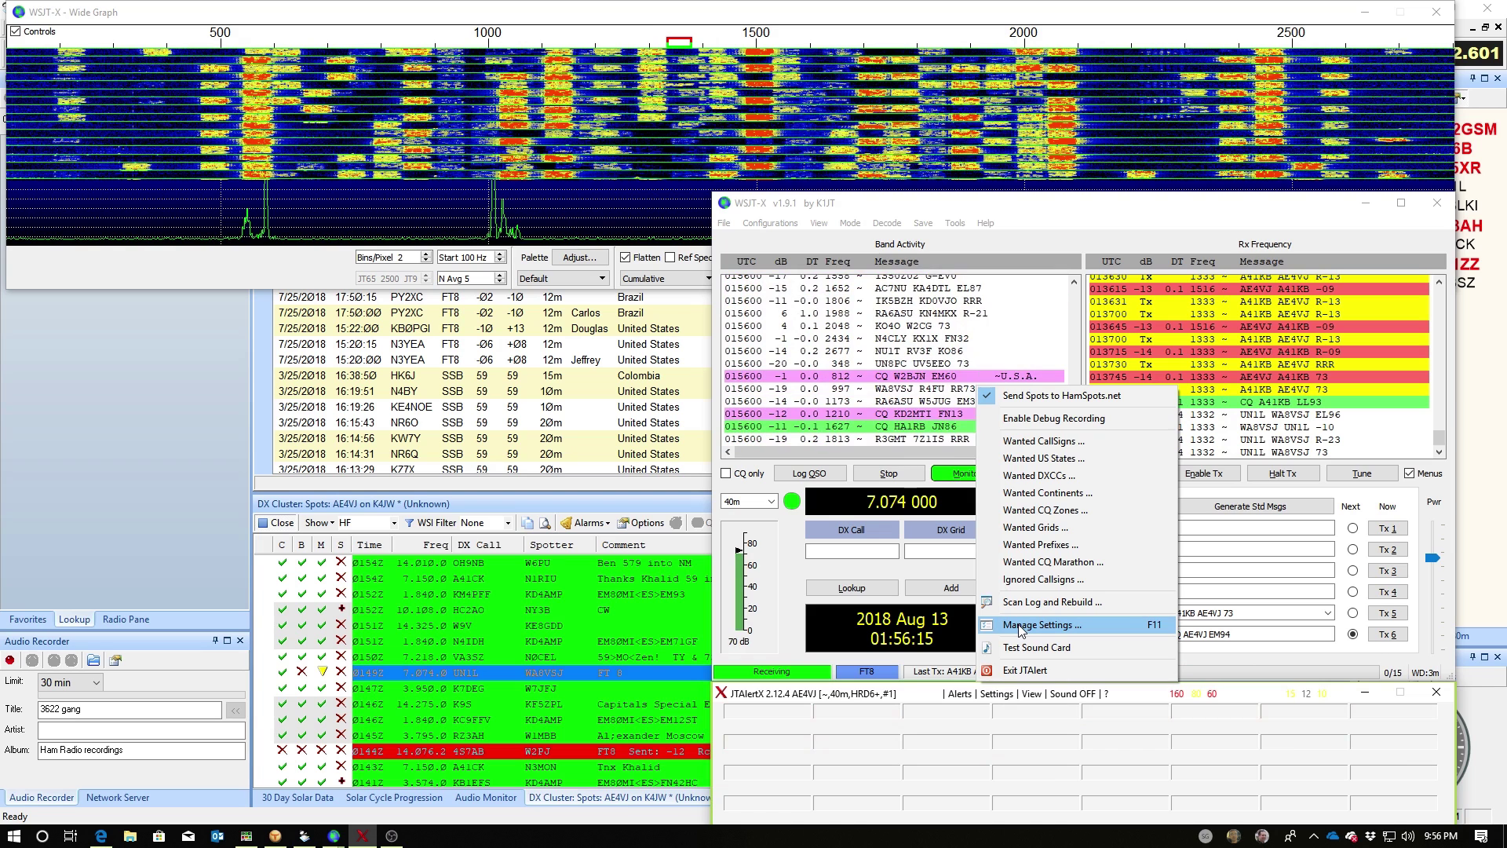
pyautogui.click(1021, 627)
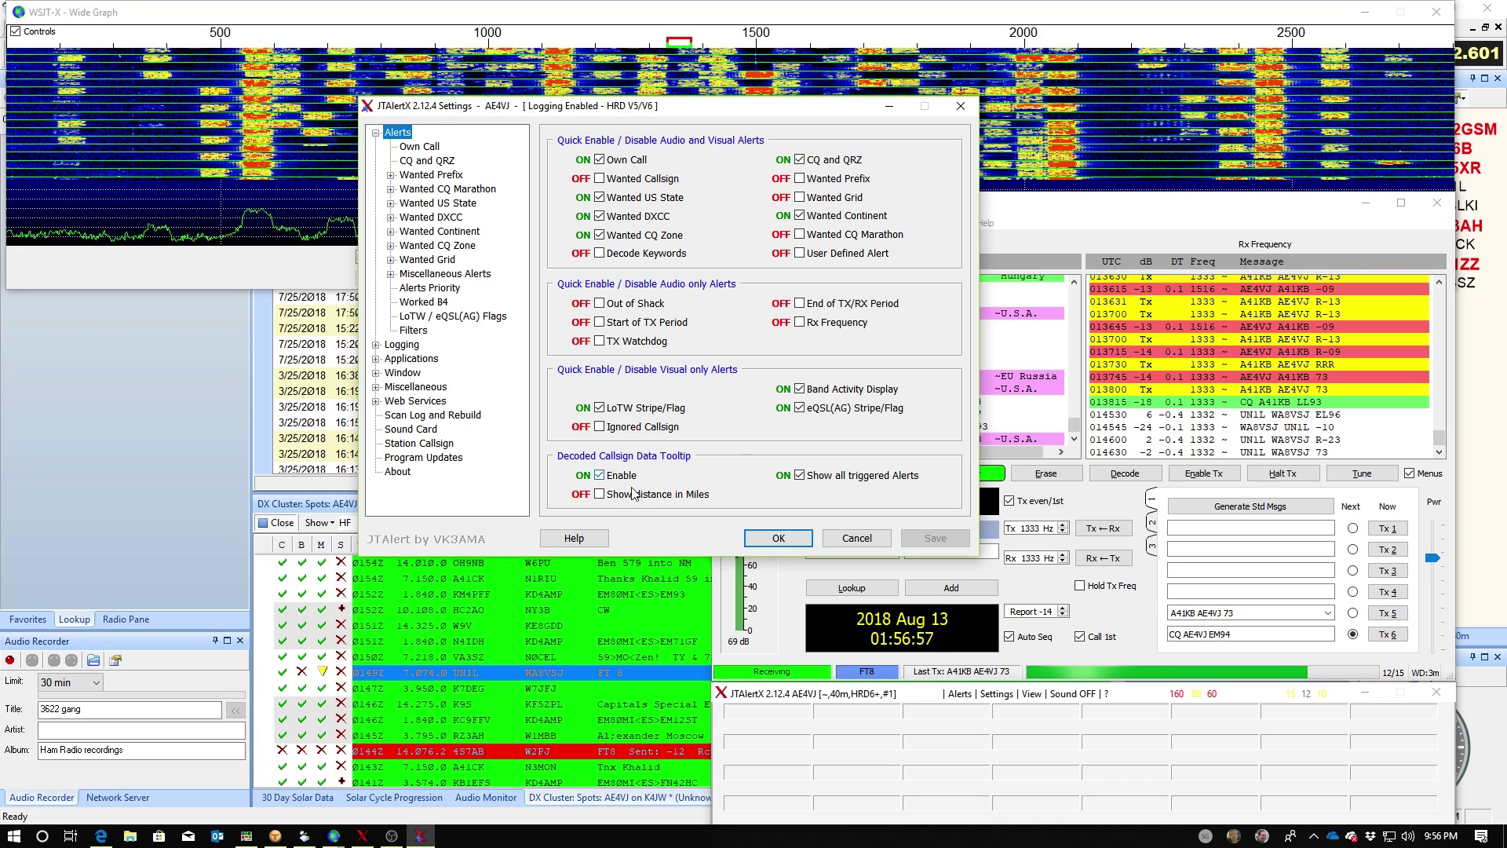
pyautogui.click(599, 495)
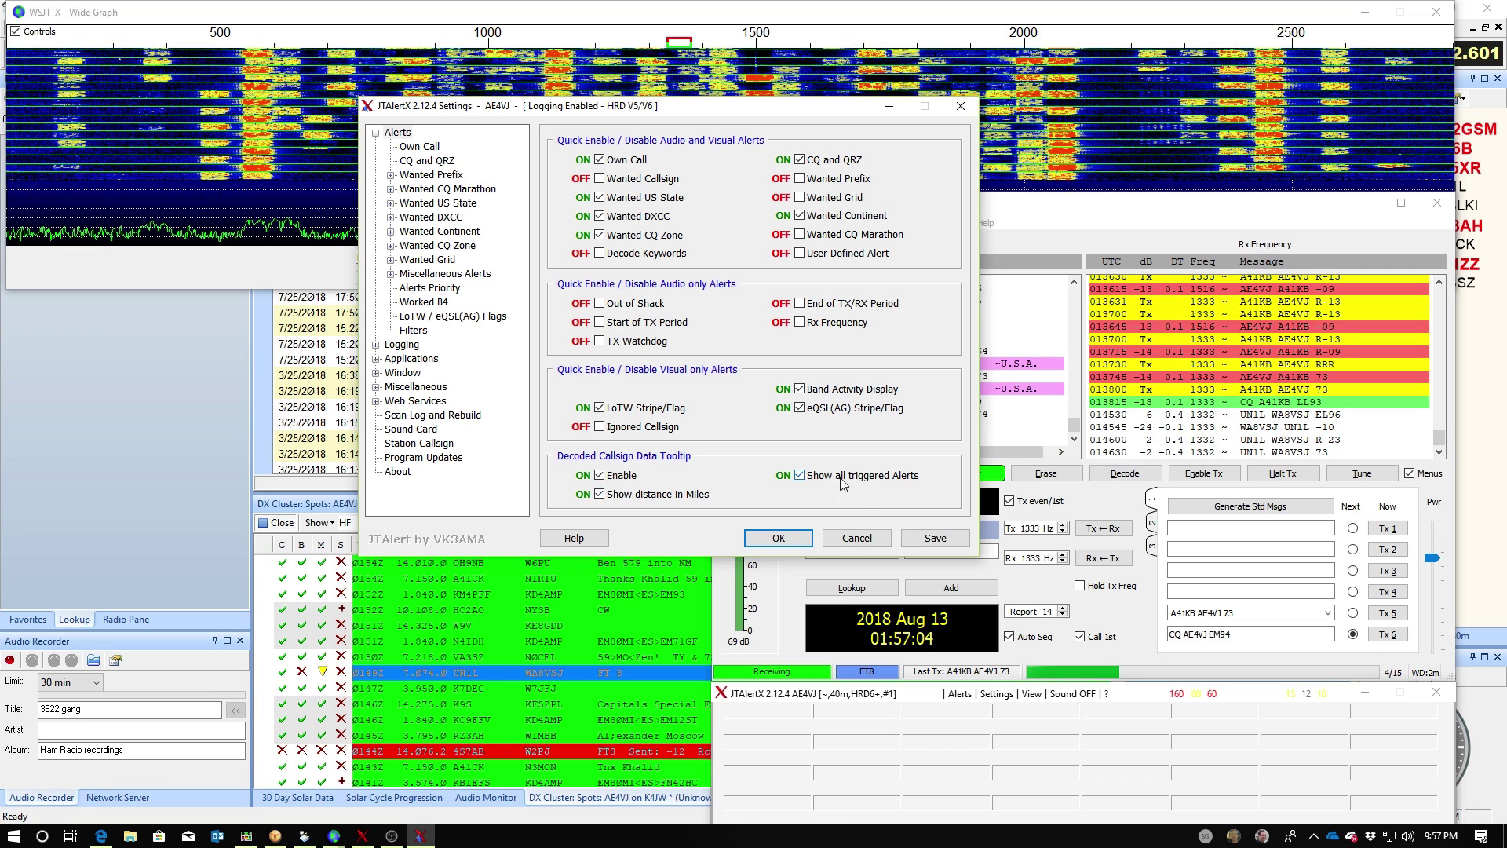
# Review the Own Call, CQ and QRZ, and Wanted Prefix alert settings, including the prefix mode tracking options for individual bands.
pyautogui.click(419, 148)
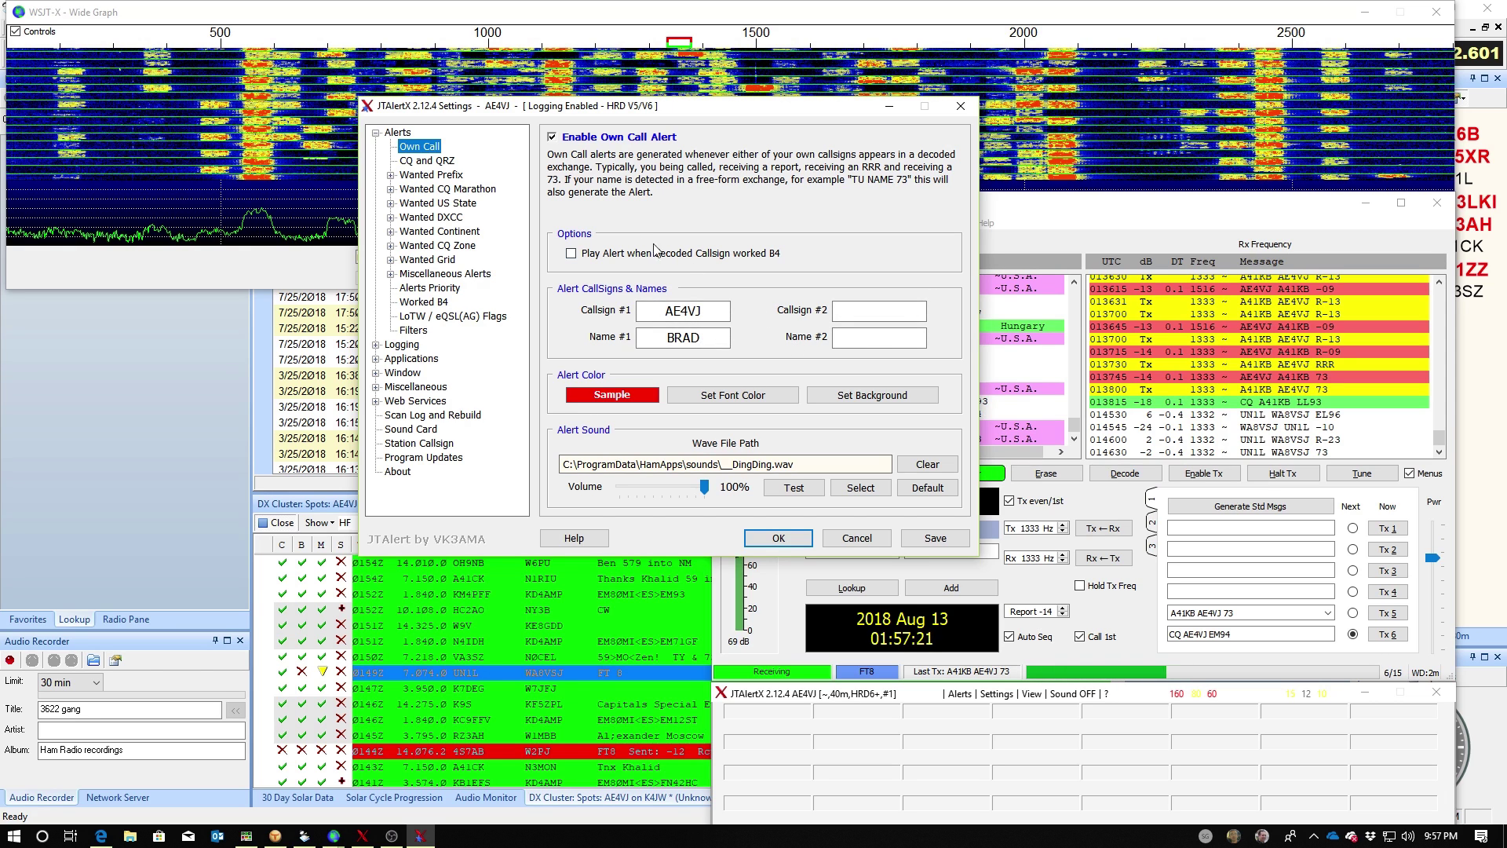
pyautogui.click(406, 161)
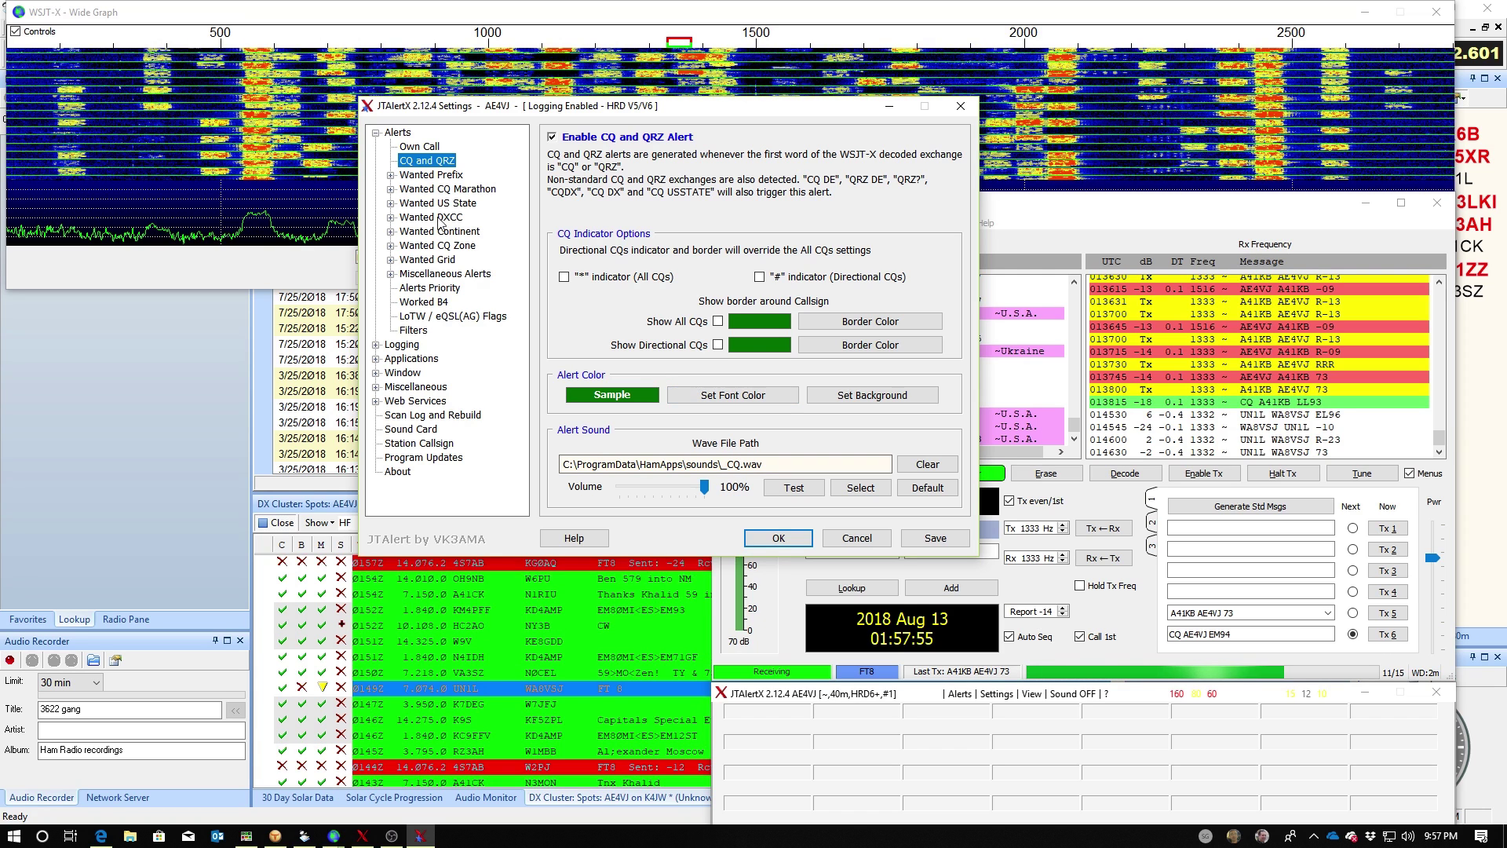
pyautogui.click(391, 175)
pyautogui.click(413, 175)
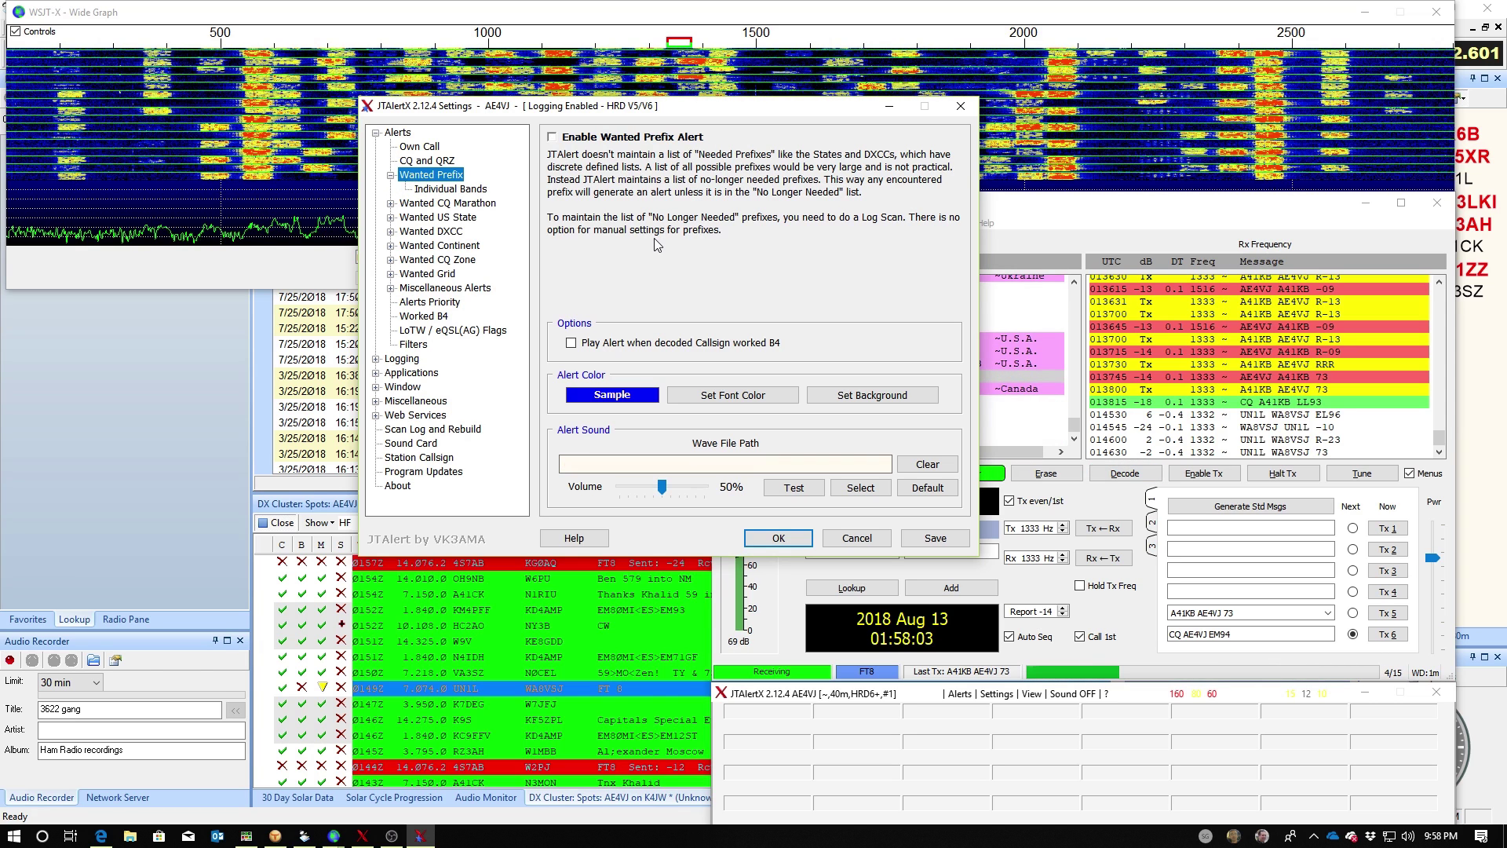
pyautogui.click(444, 190)
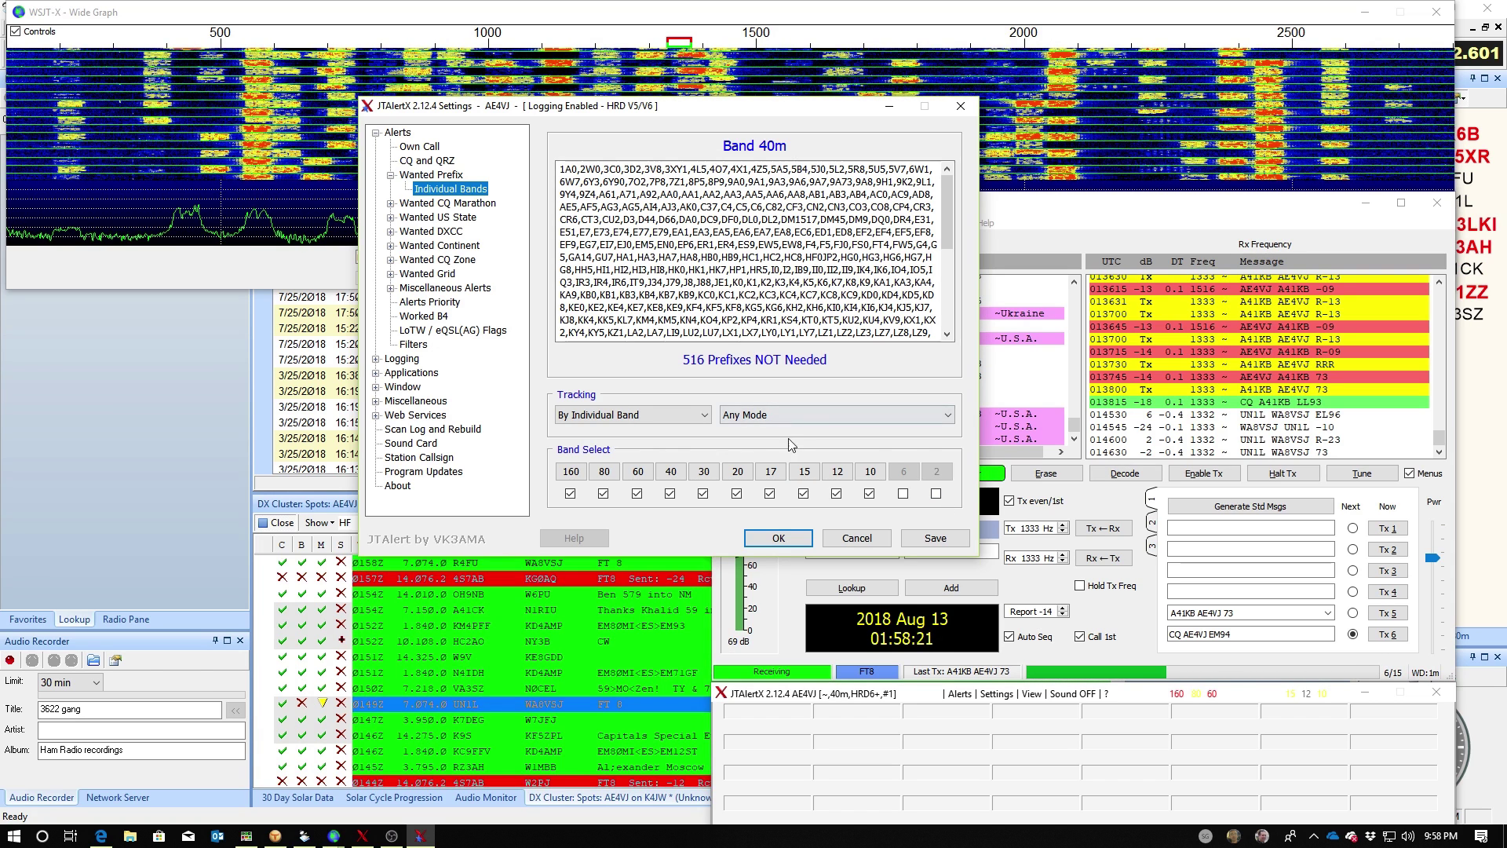
pyautogui.click(797, 414)
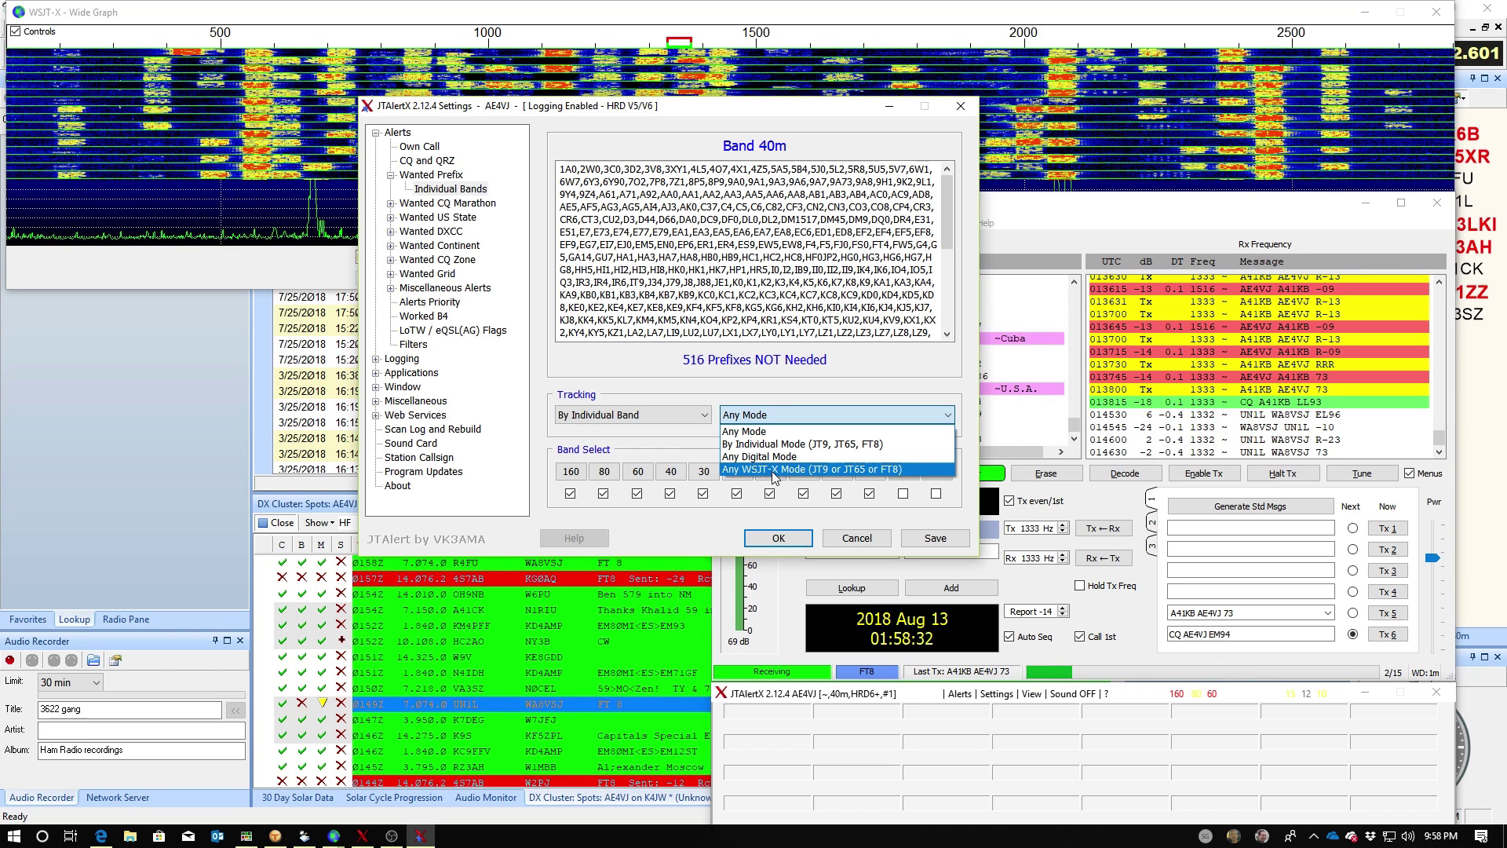
pyautogui.click(440, 208)
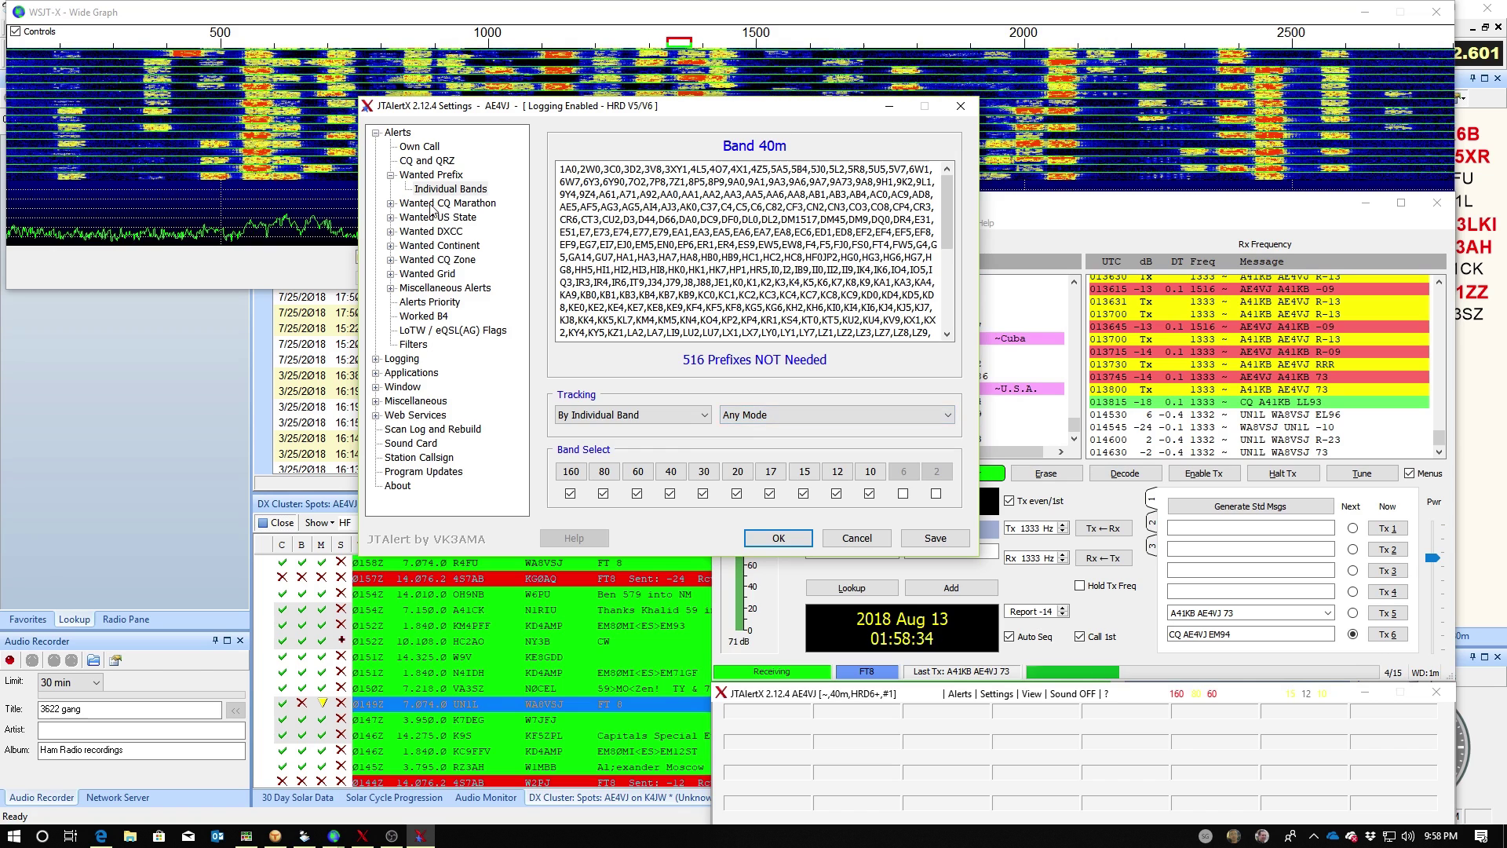
# Review the Wanted CQ Marathon and Wanted US State alert settings with their band pages, and move the settings window off the Band Activity list.
pyautogui.click(430, 206)
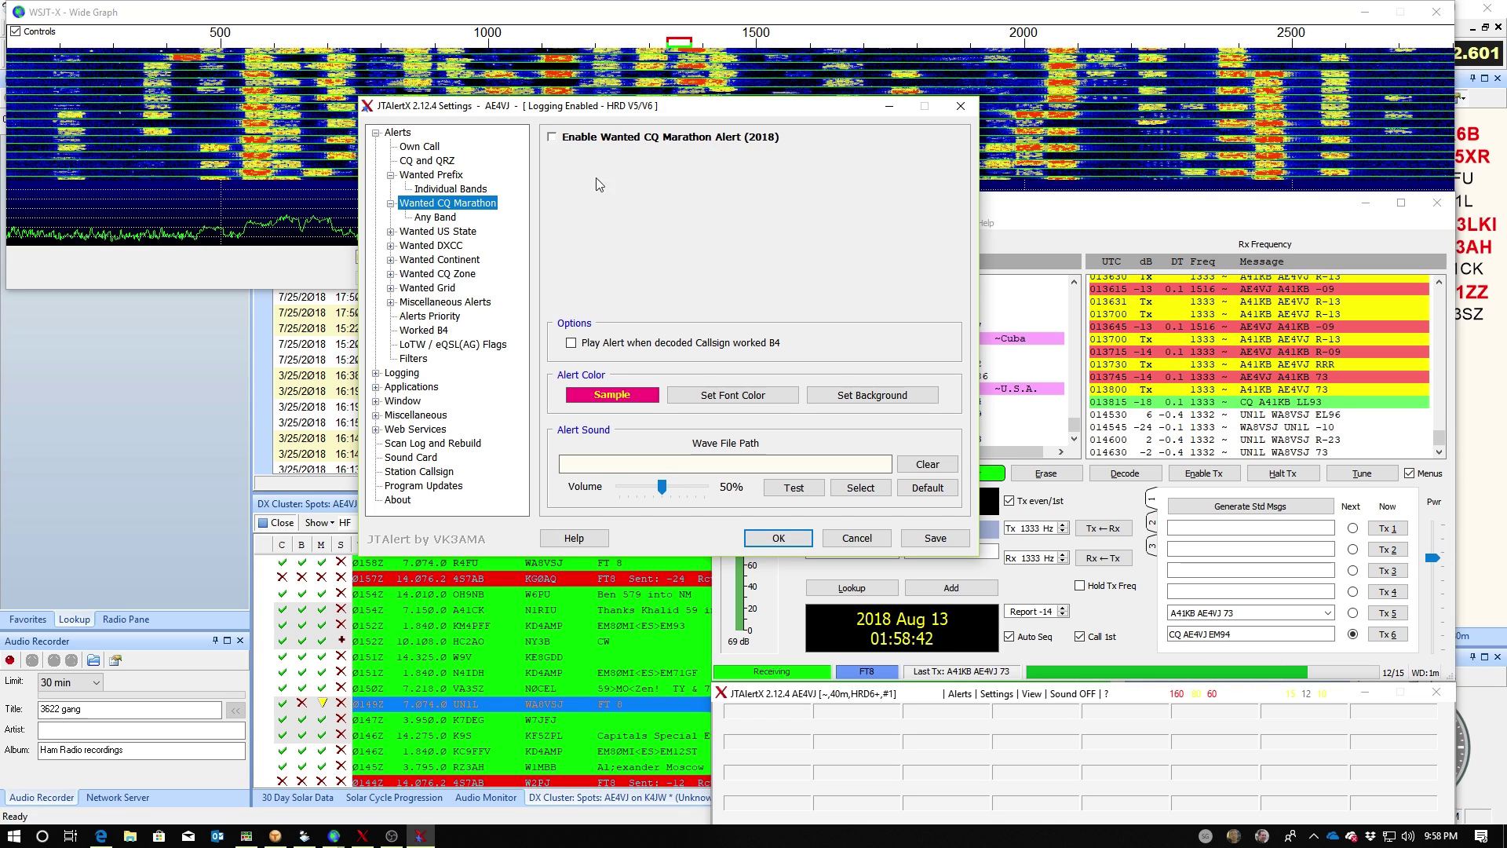
pyautogui.click(448, 217)
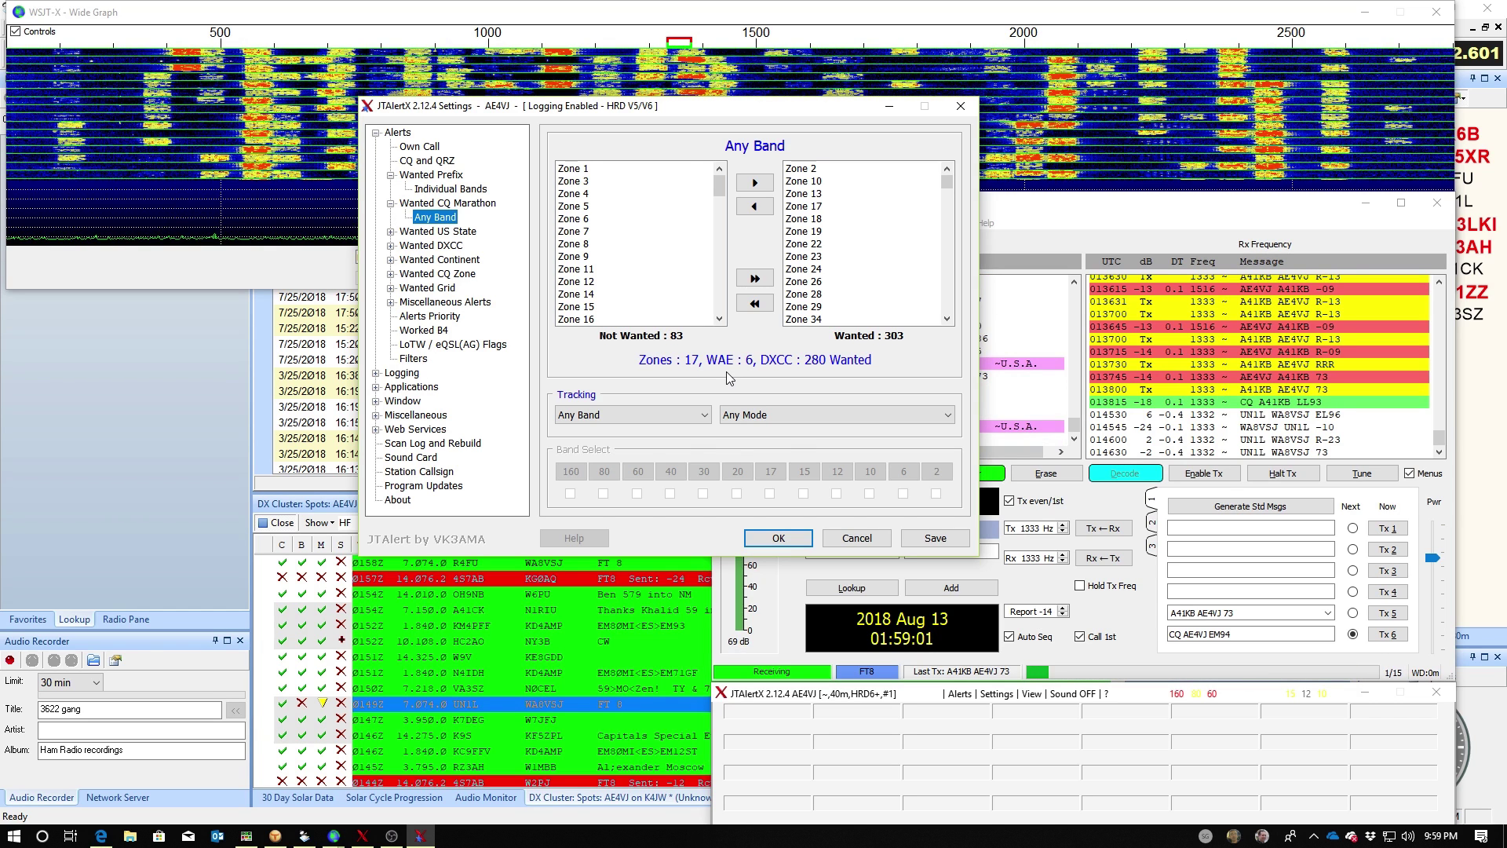
pyautogui.click(450, 231)
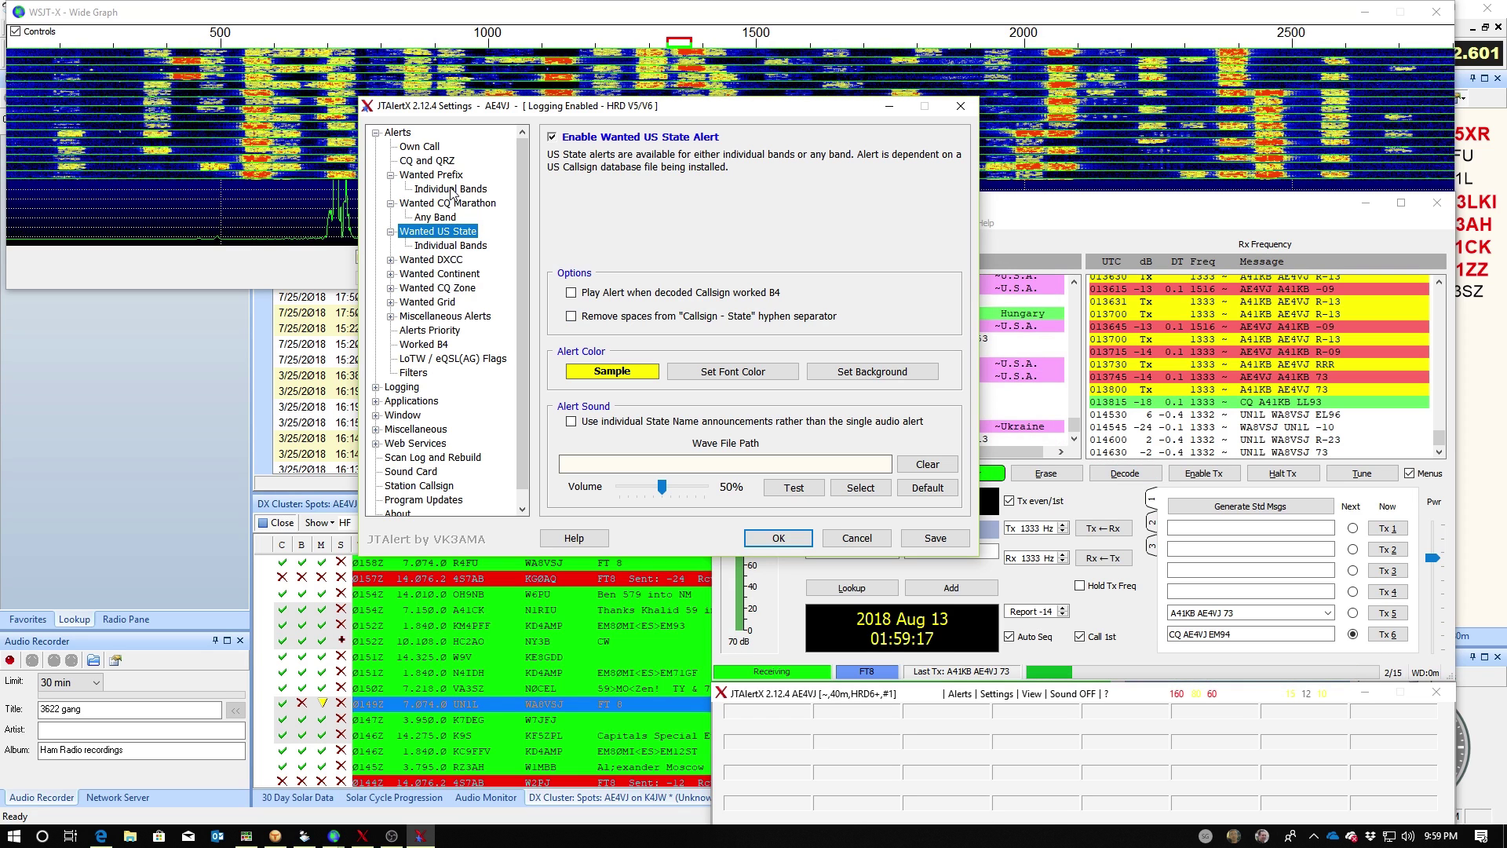
pyautogui.click(433, 246)
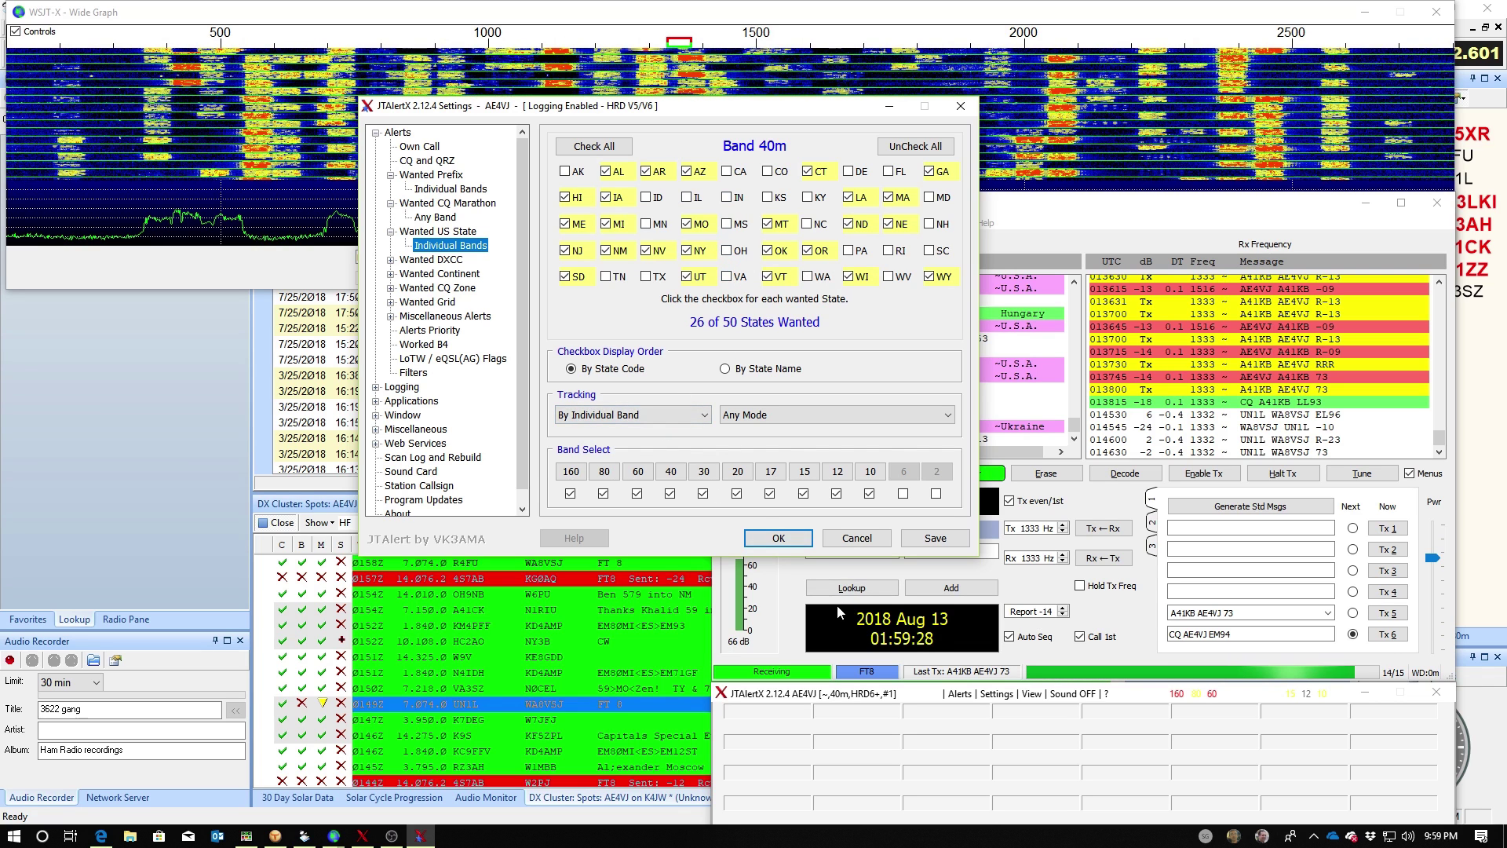
pyautogui.moveTo(749, 110); pyautogui.dragTo(591, 130)
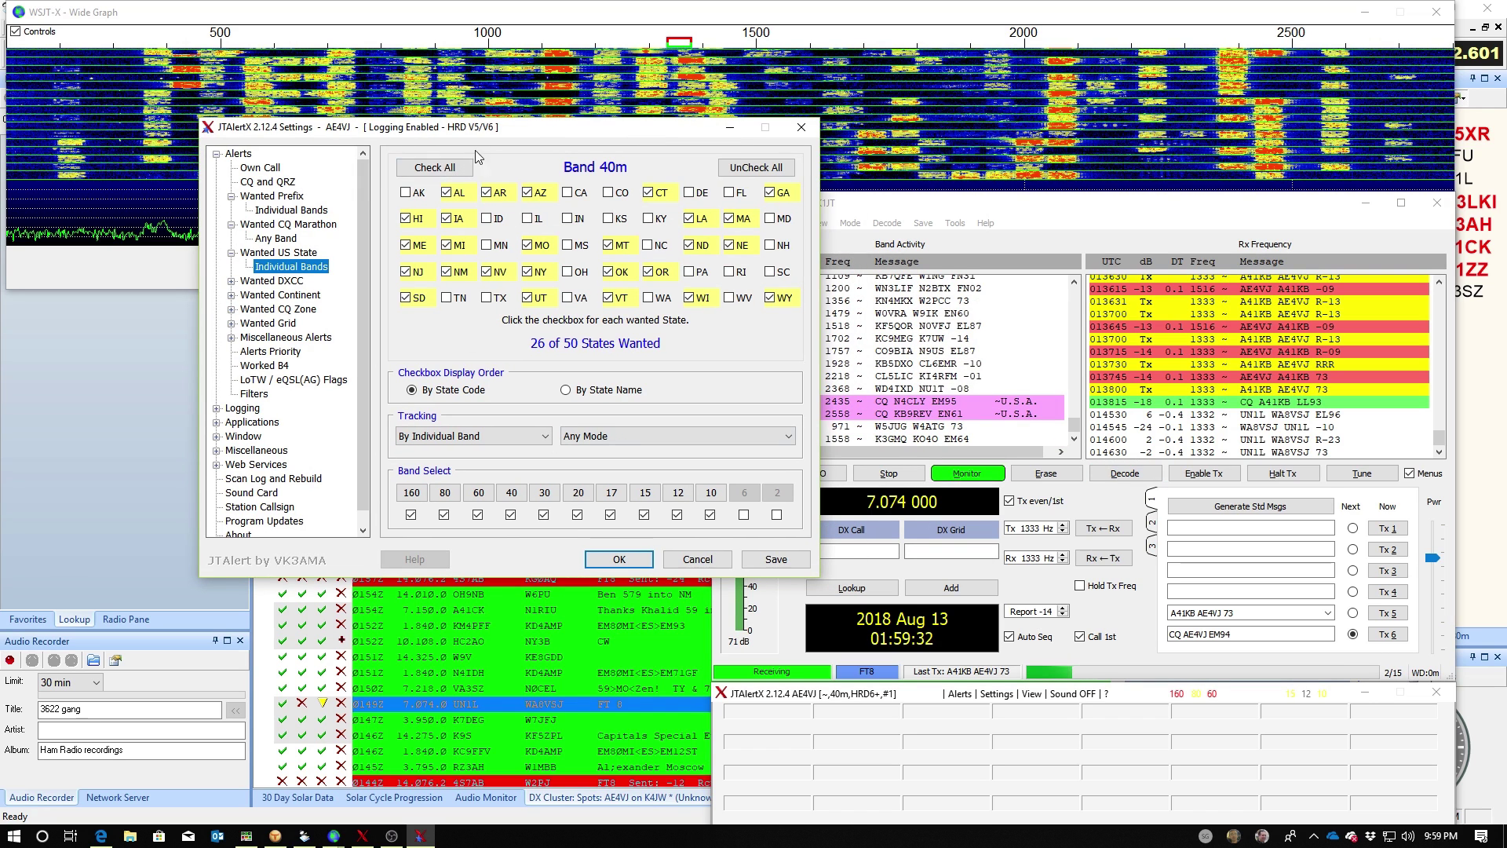
# Review the Wanted DXCC alert settings and compare the entity lists under Any Band and By Individual Band tracking.
pyautogui.click(298, 283)
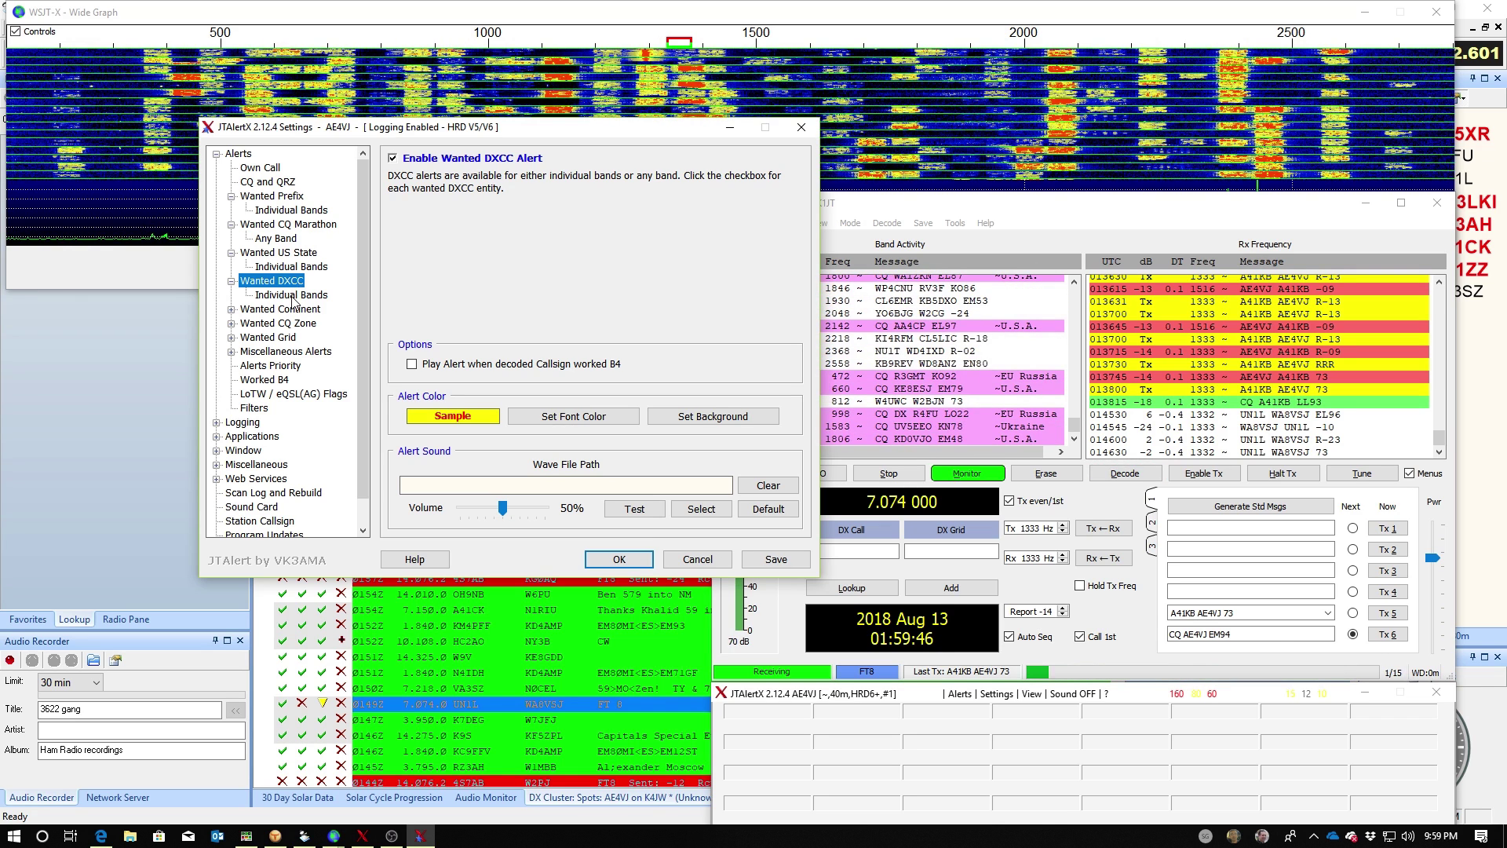
pyautogui.click(291, 296)
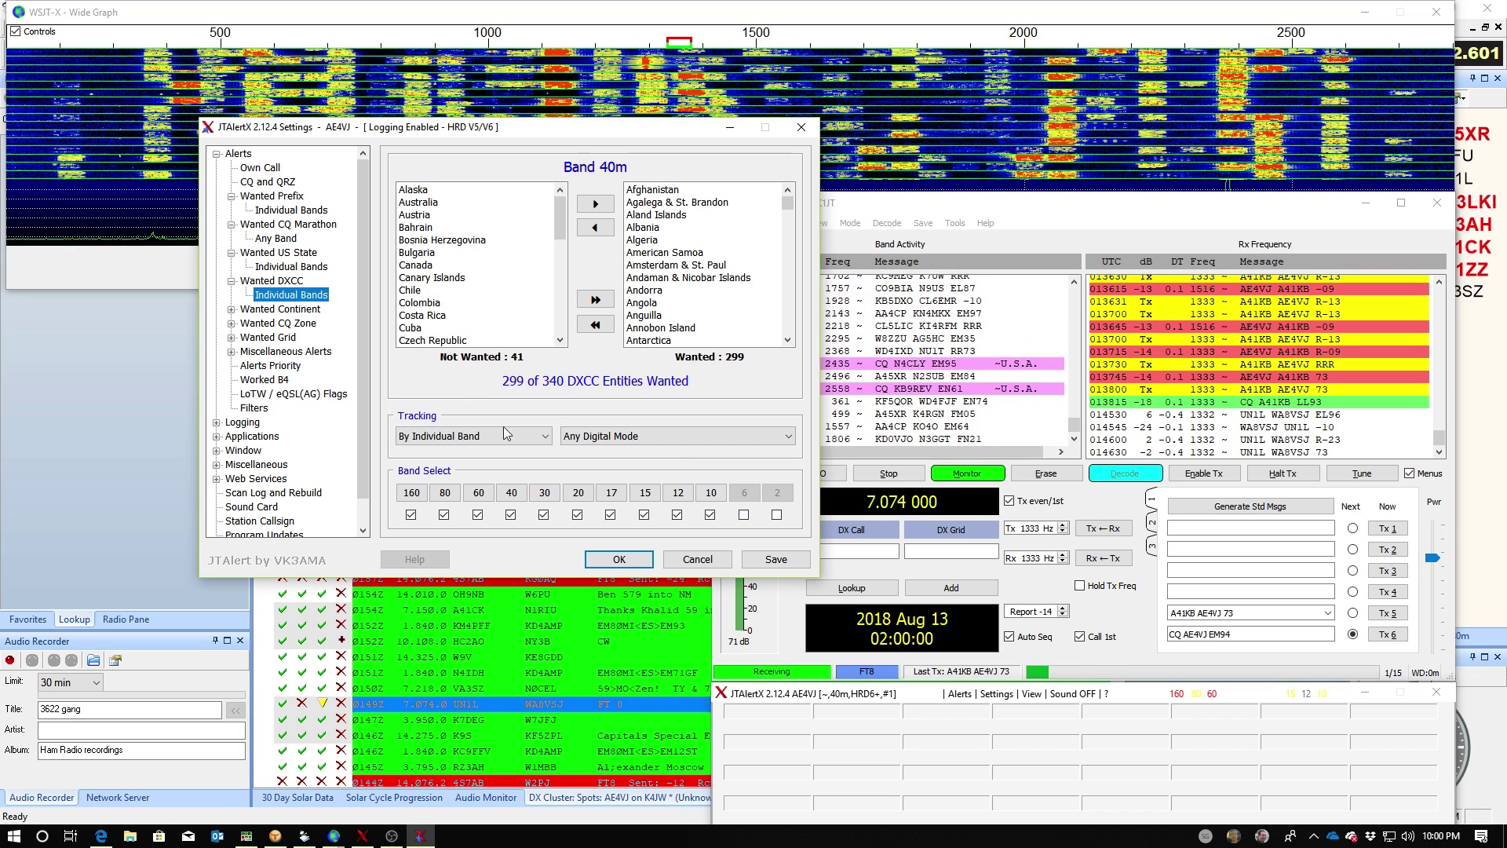
pyautogui.click(470, 437)
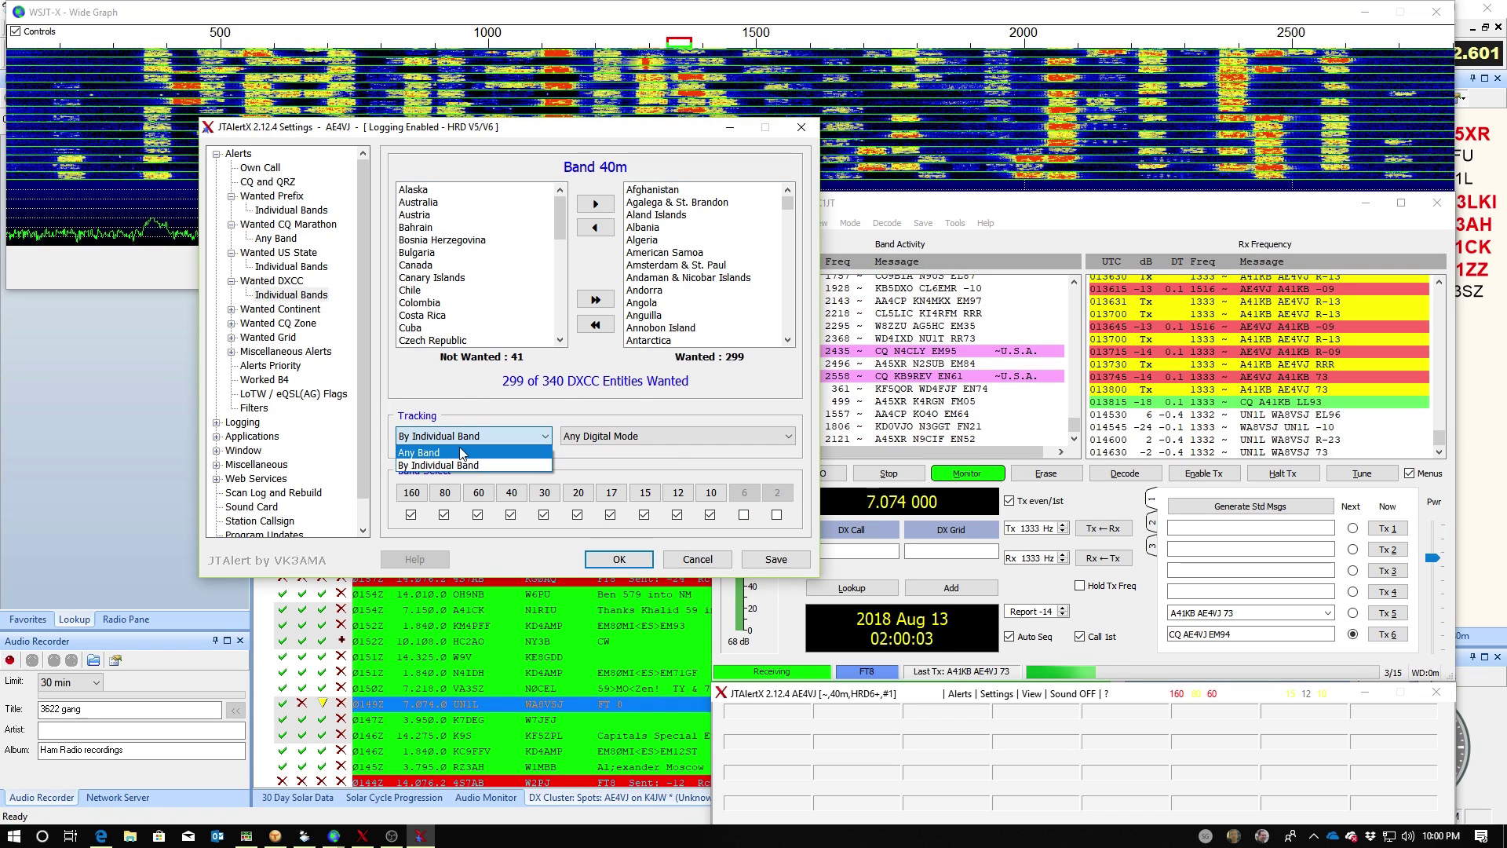
pyautogui.click(467, 463)
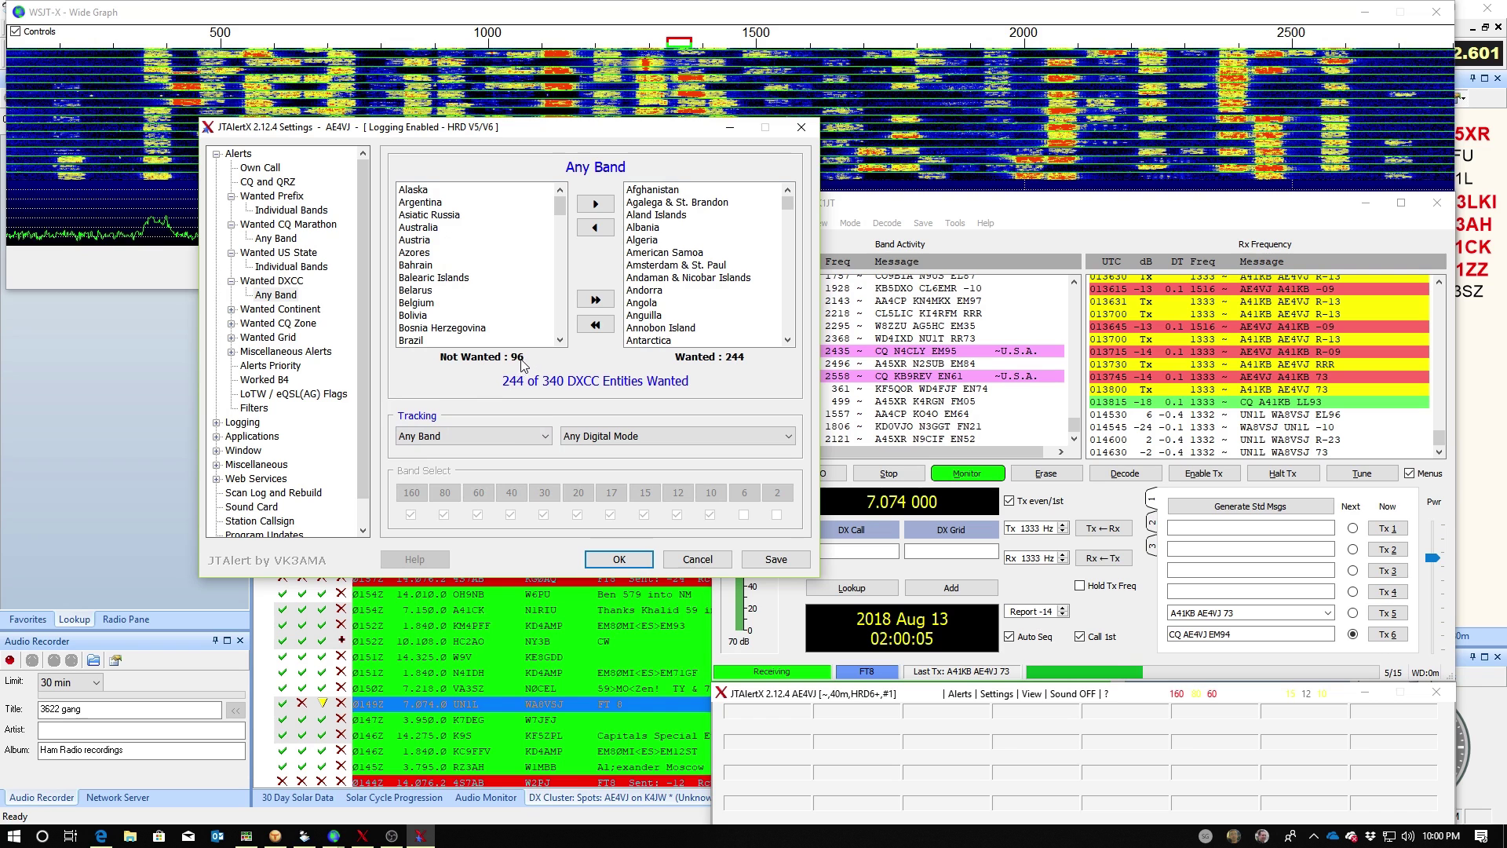
pyautogui.click(500, 444)
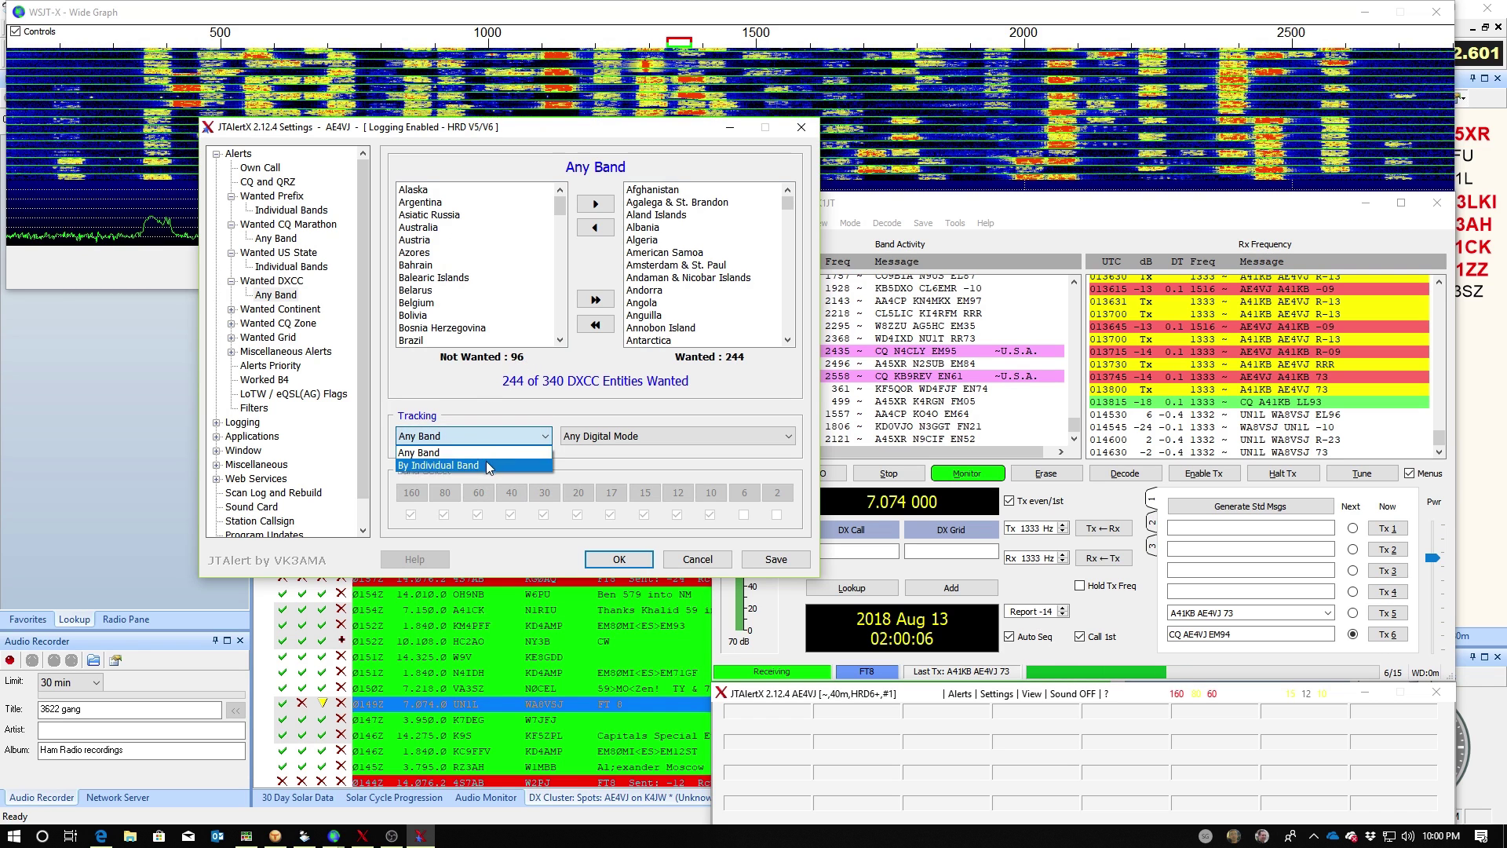
pyautogui.click(486, 463)
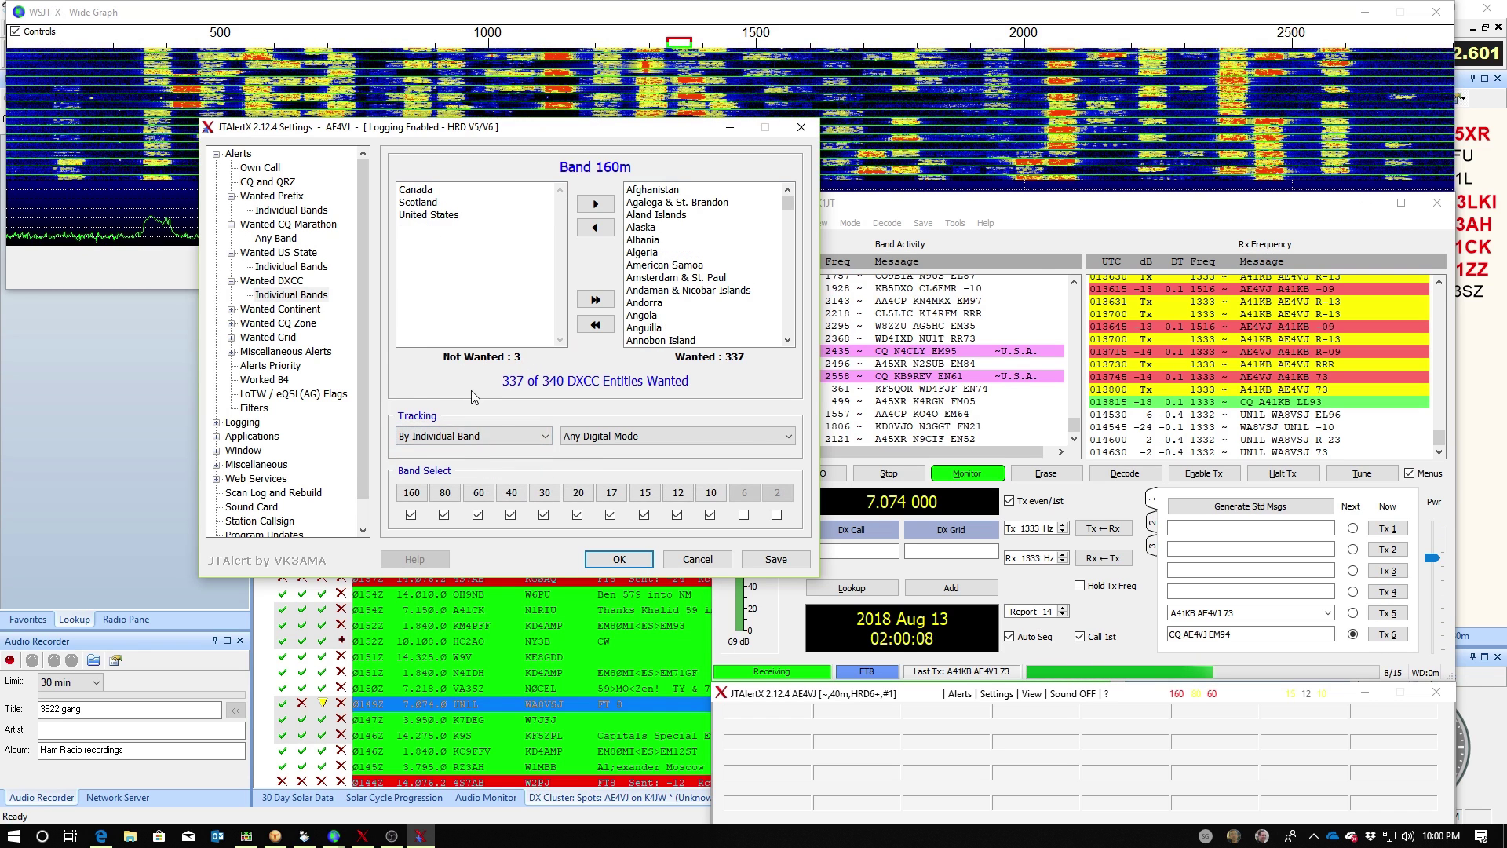
# Review the wanted continents and CQ zones by individual band, along with the Wanted CQ Zone alert options.
pyautogui.click(303, 309)
pyautogui.click(301, 325)
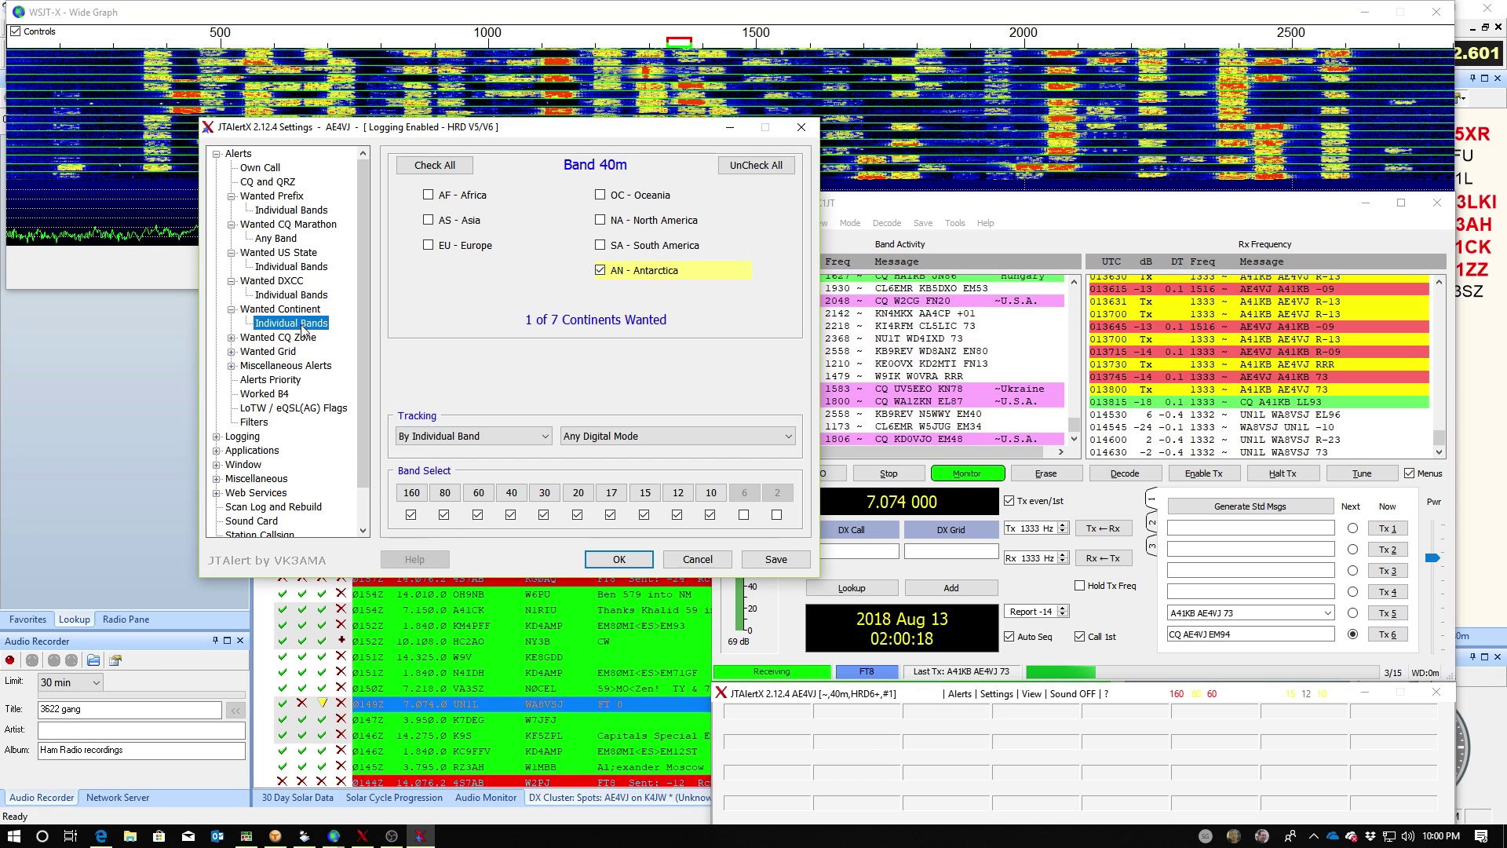
pyautogui.click(296, 338)
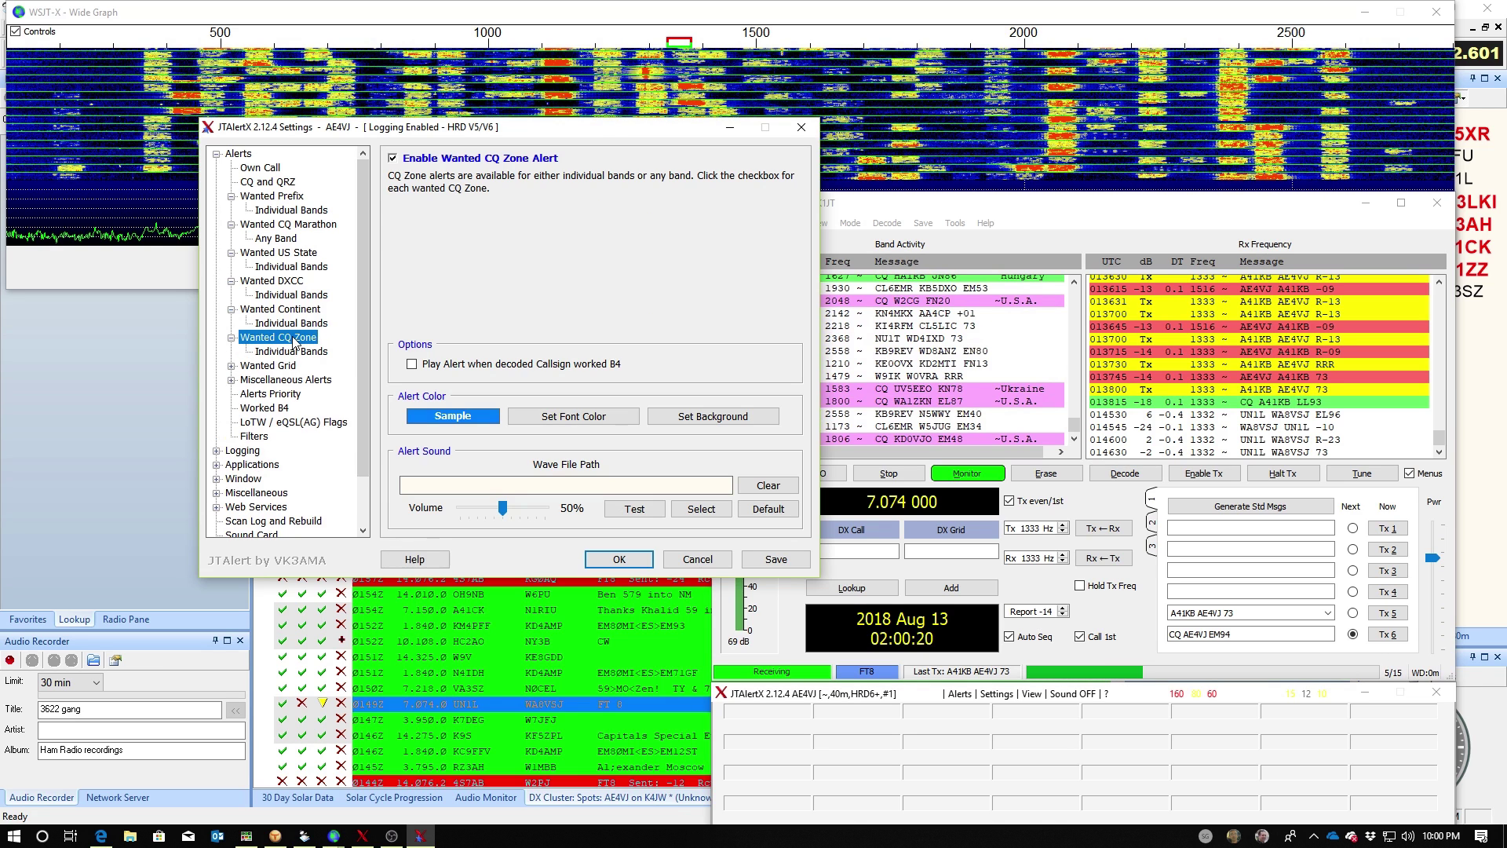
pyautogui.click(292, 351)
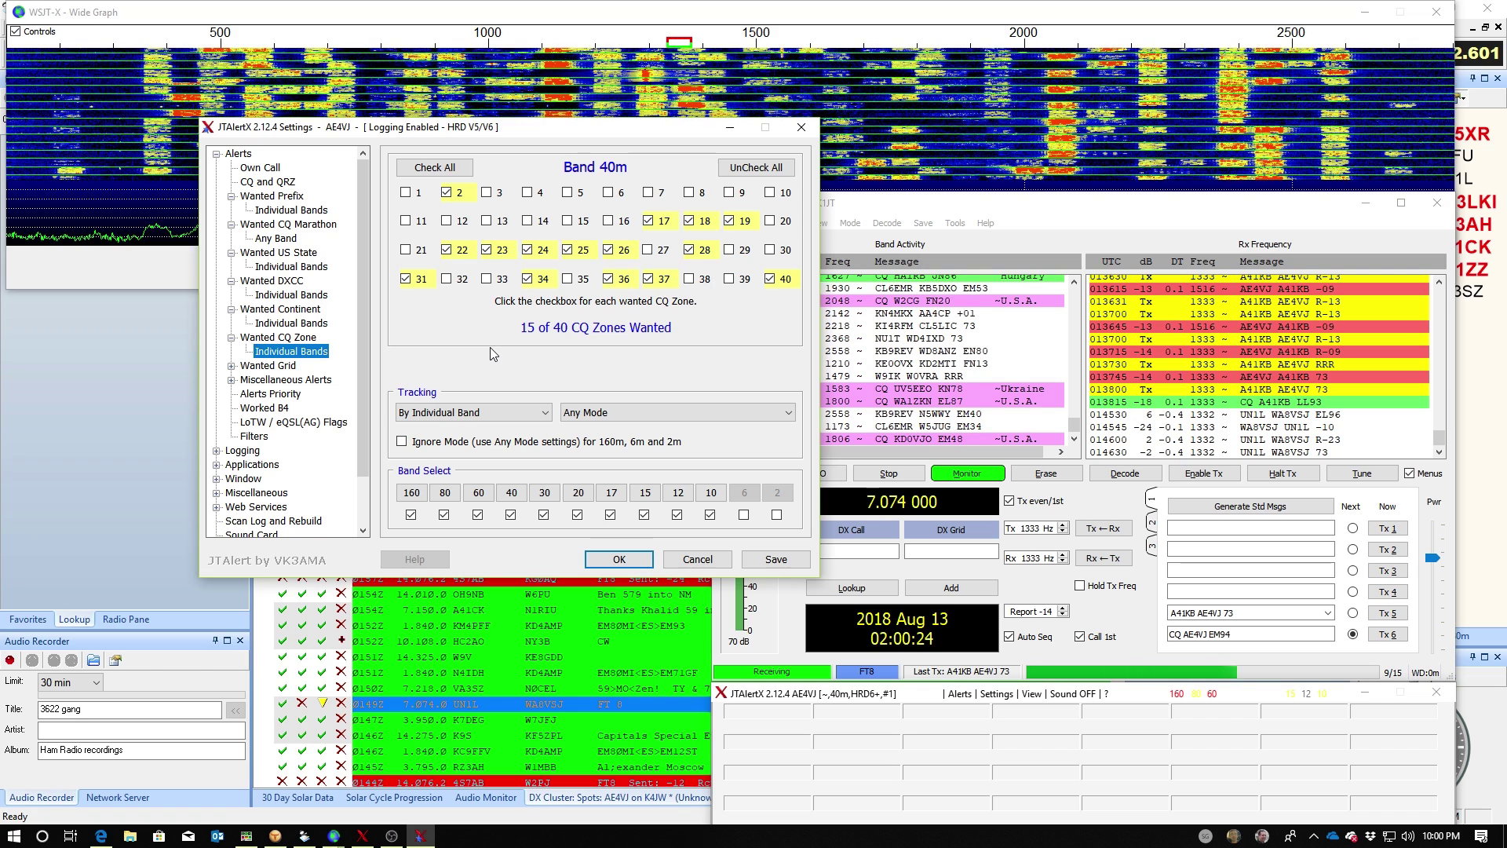
# Enable the Wanted Grid alert and check its Any Band grid square tracking page.
pyautogui.click(270, 366)
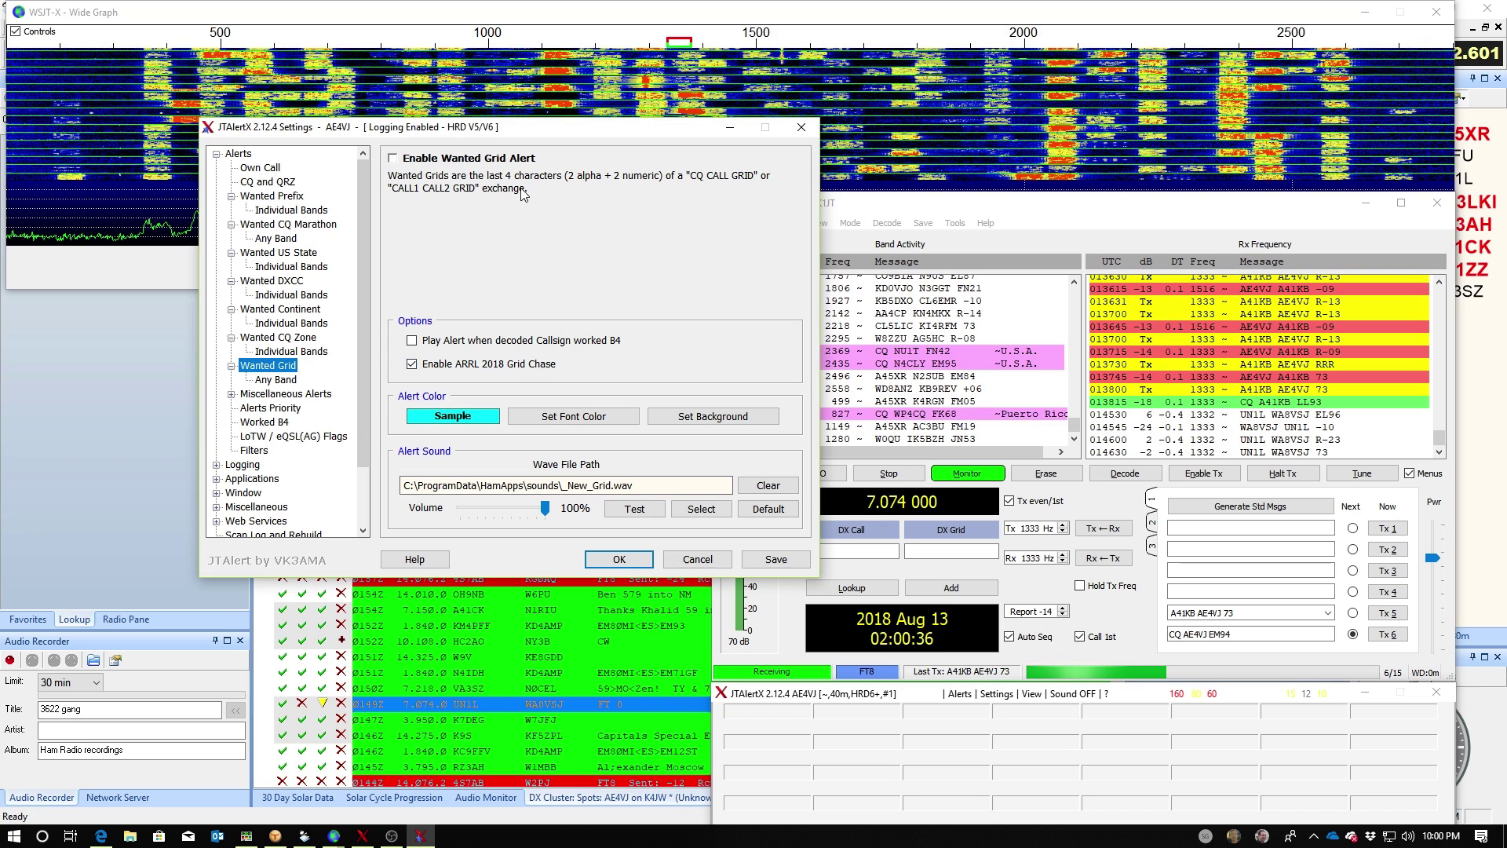
pyautogui.click(438, 160)
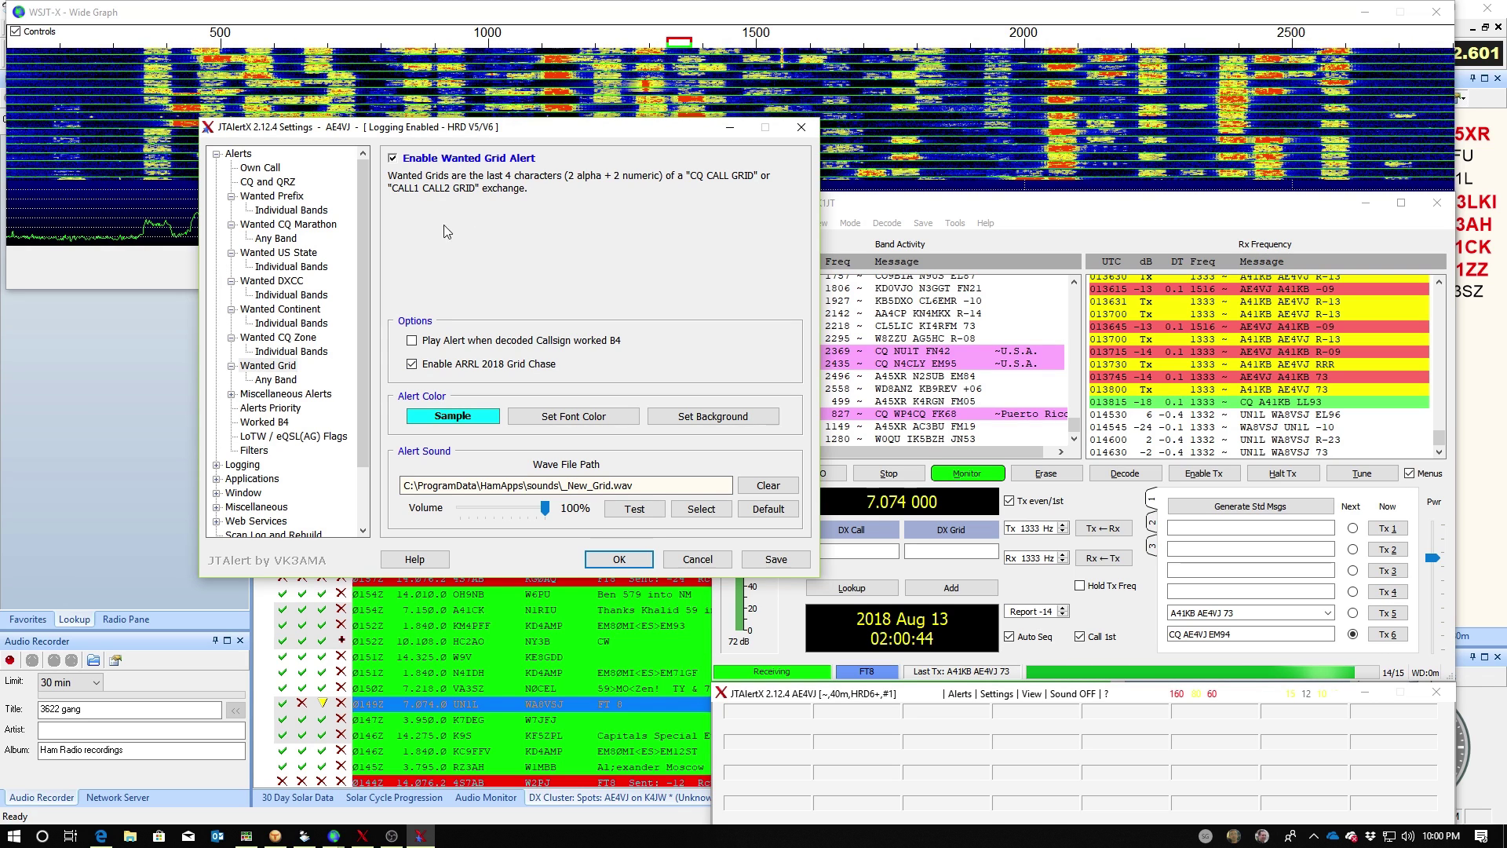
pyautogui.click(277, 380)
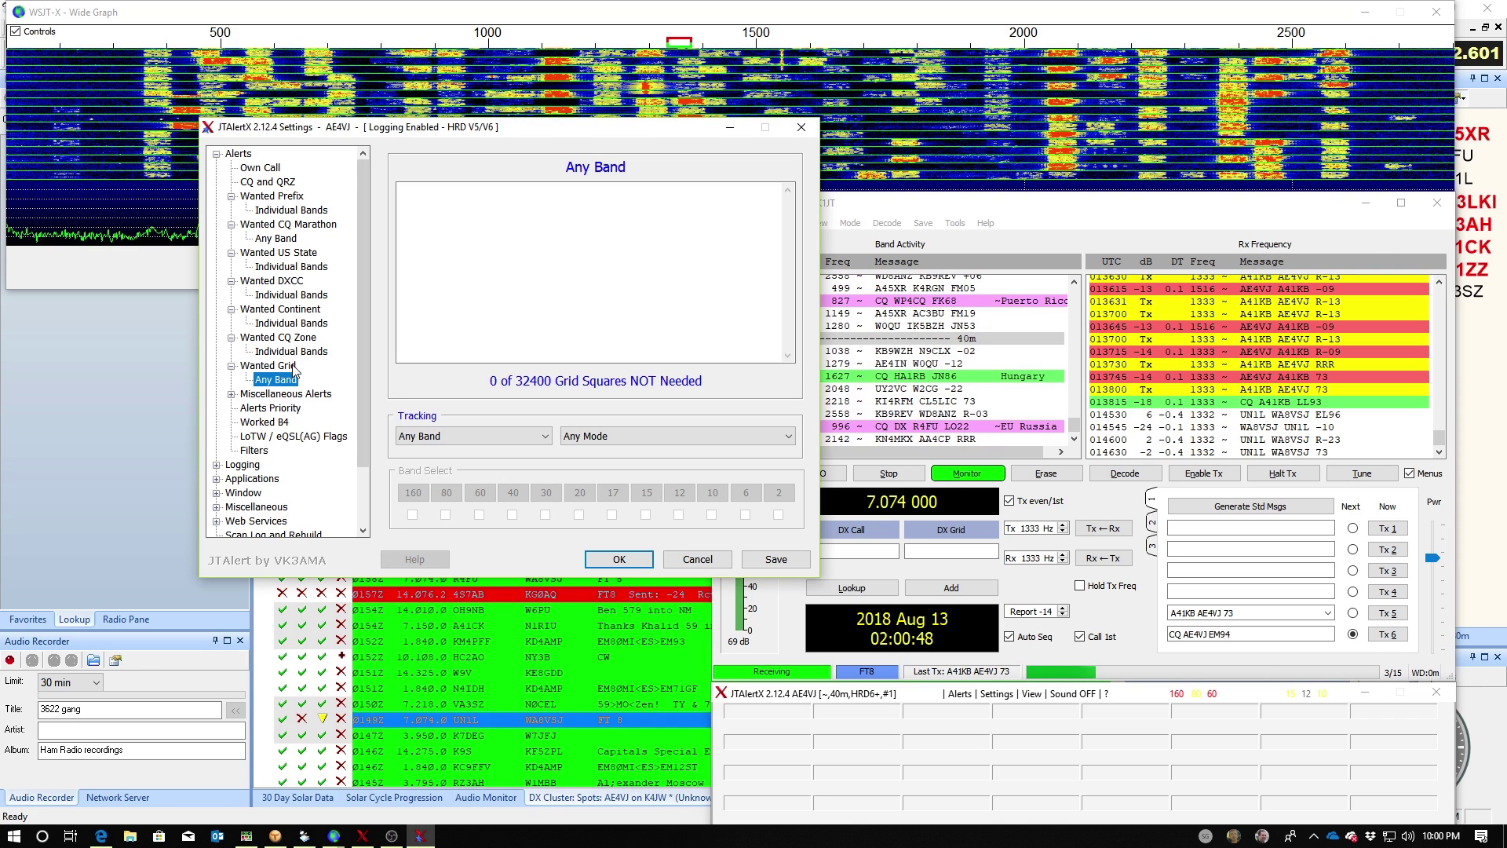
# Review the Ignored Callsign, Wanted Callsign and Decode Keywords settings under the miscellaneous alerts.
pyautogui.click(310, 395)
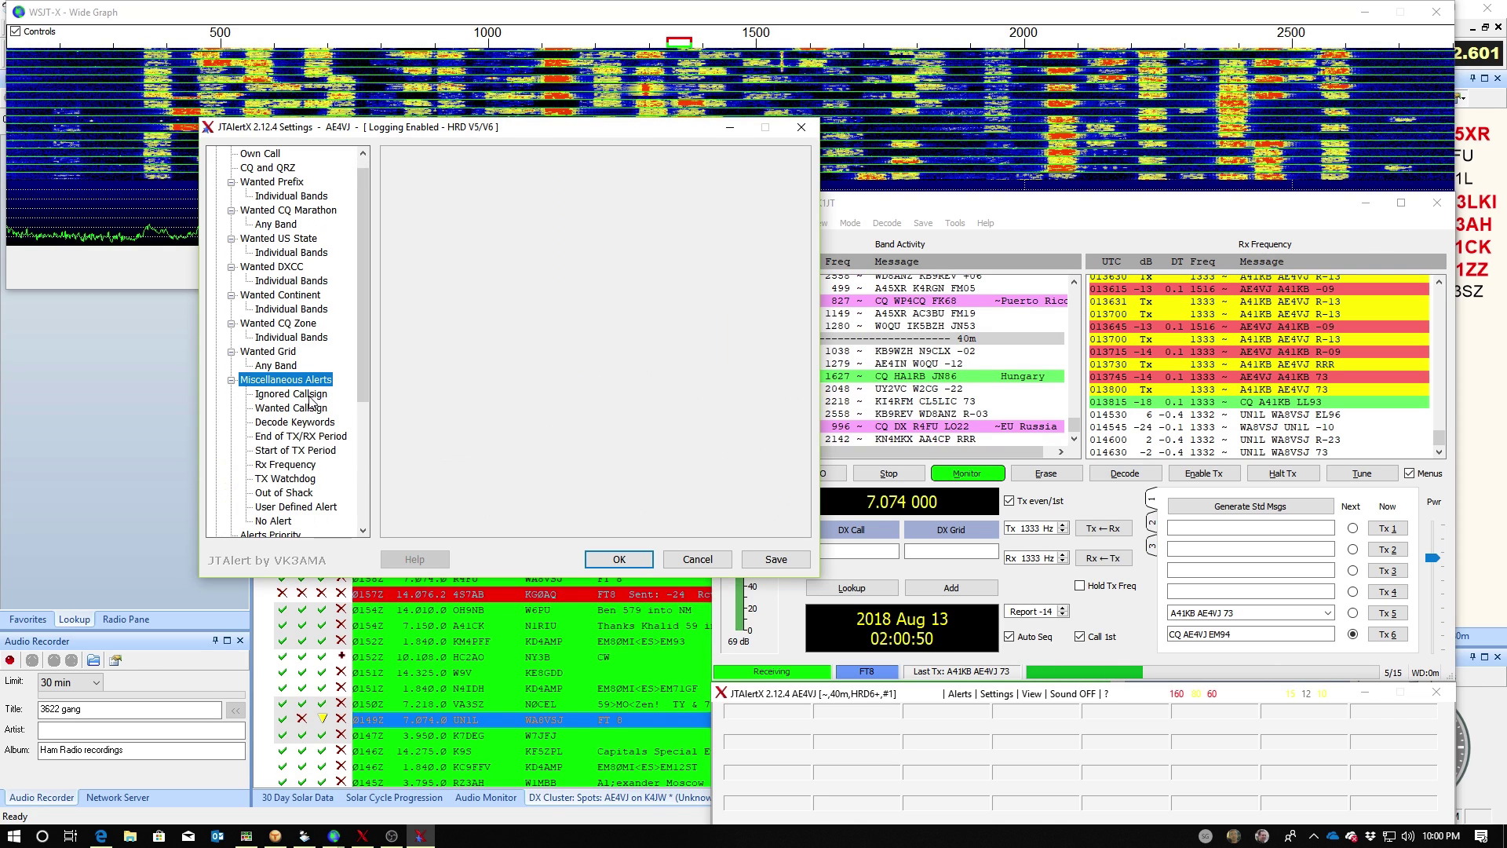
pyautogui.click(311, 397)
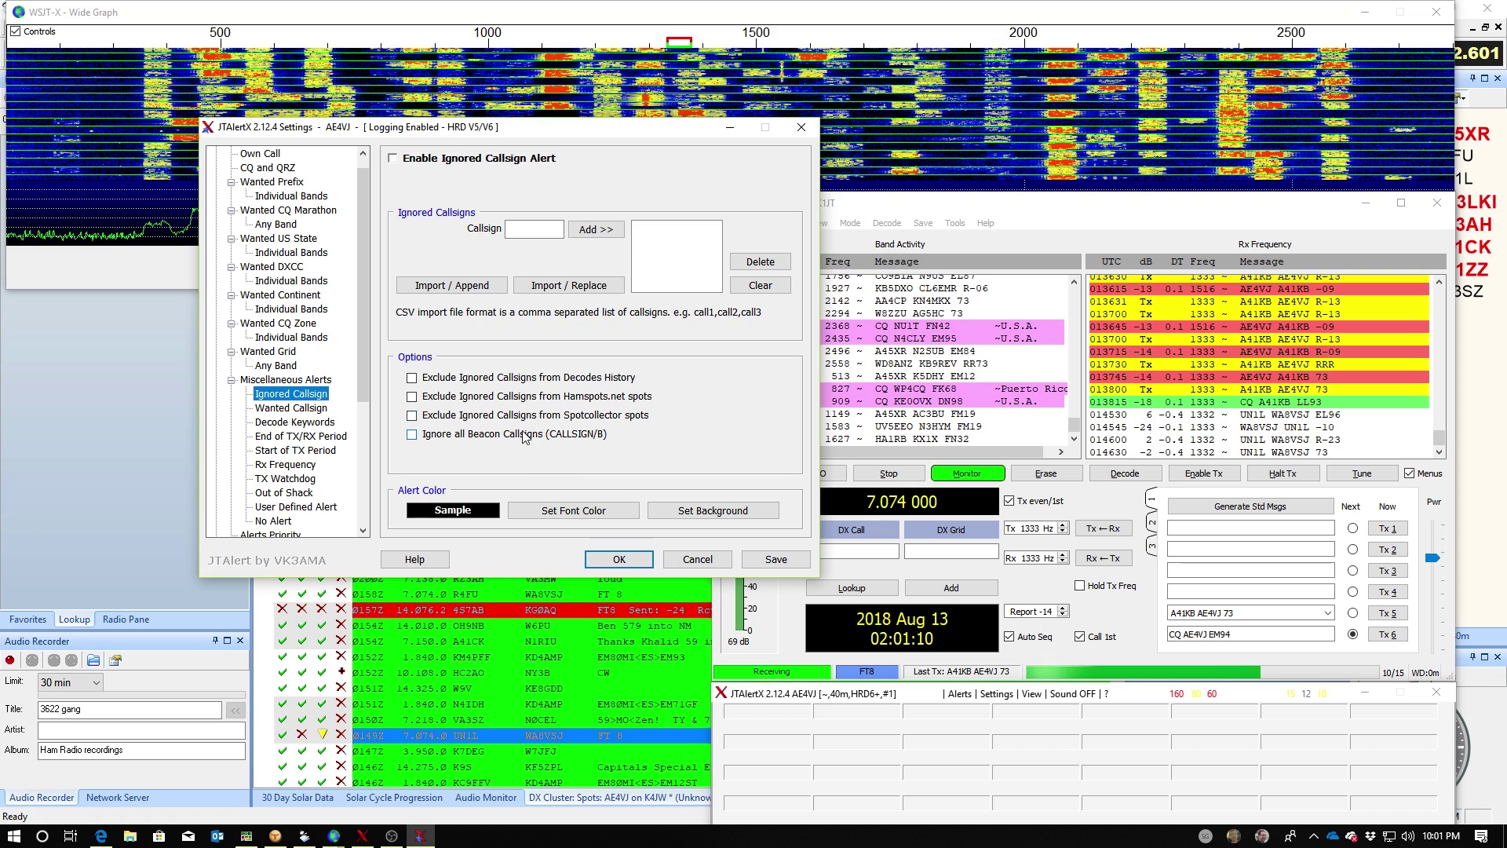
pyautogui.press('Down')
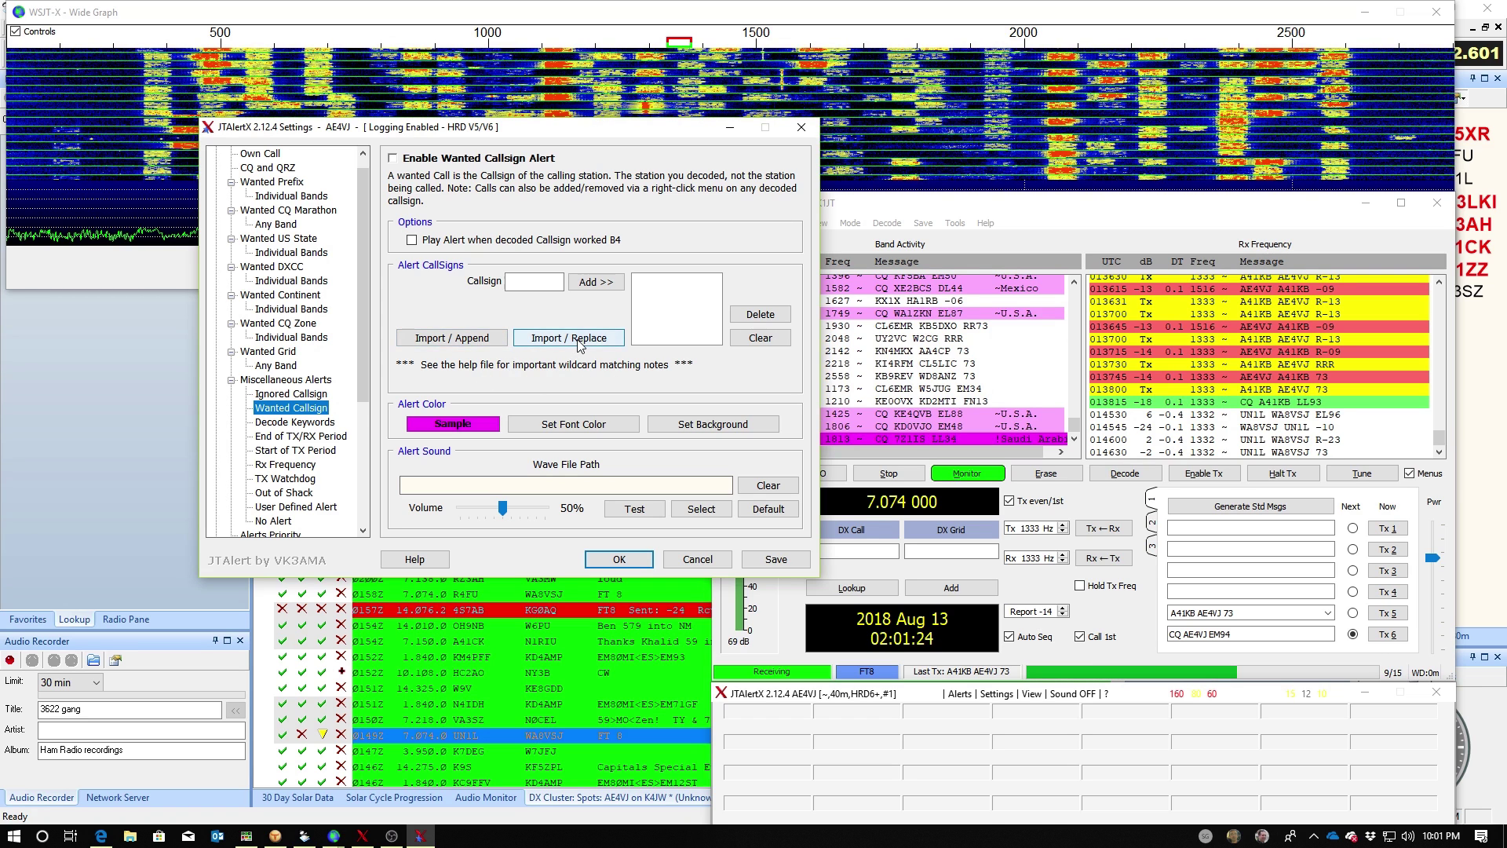
pyautogui.press('Down')
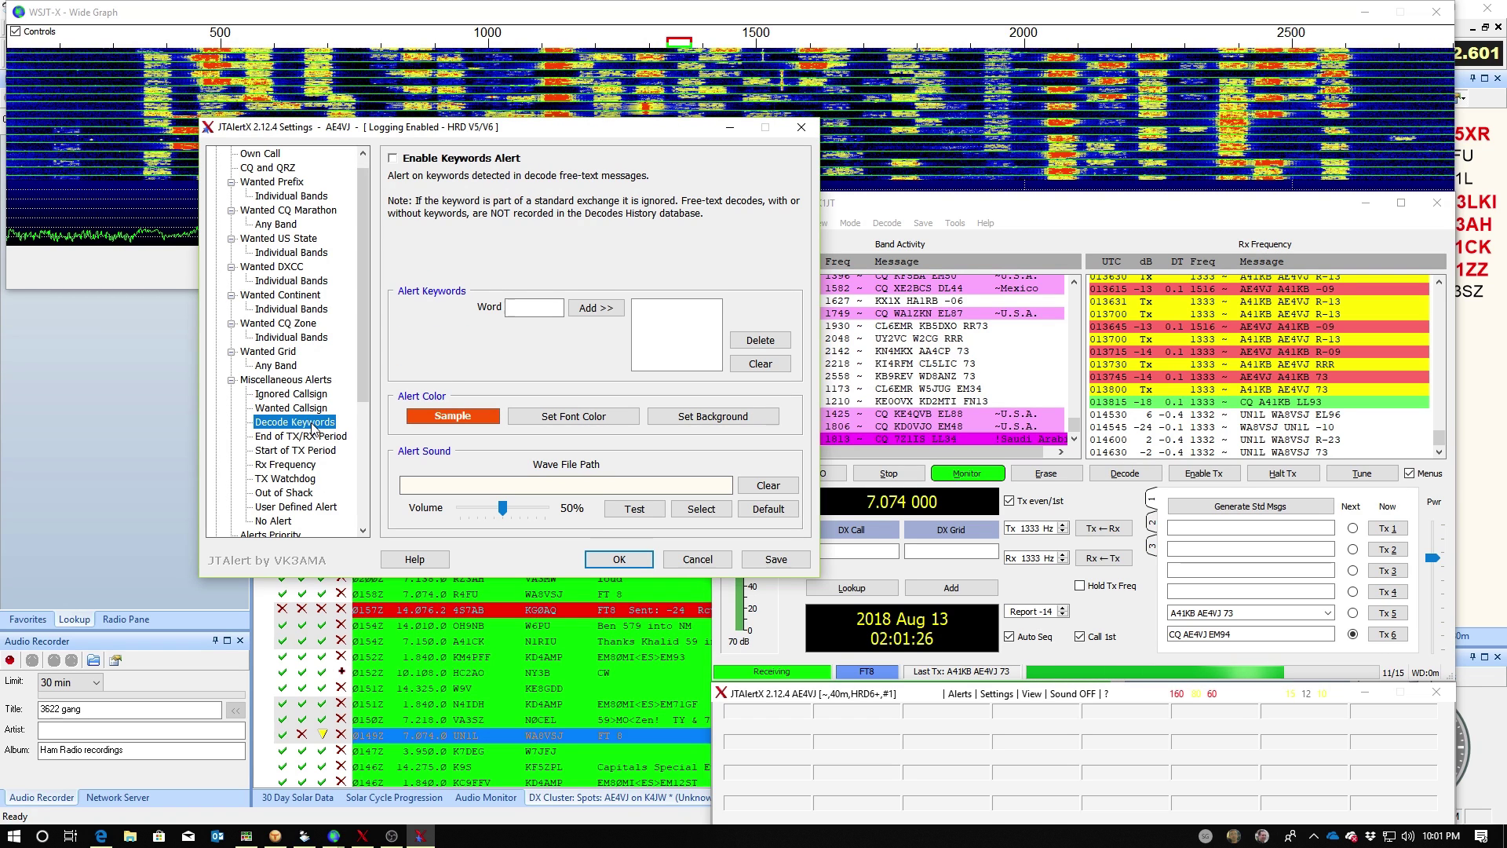
pyautogui.click(534, 314)
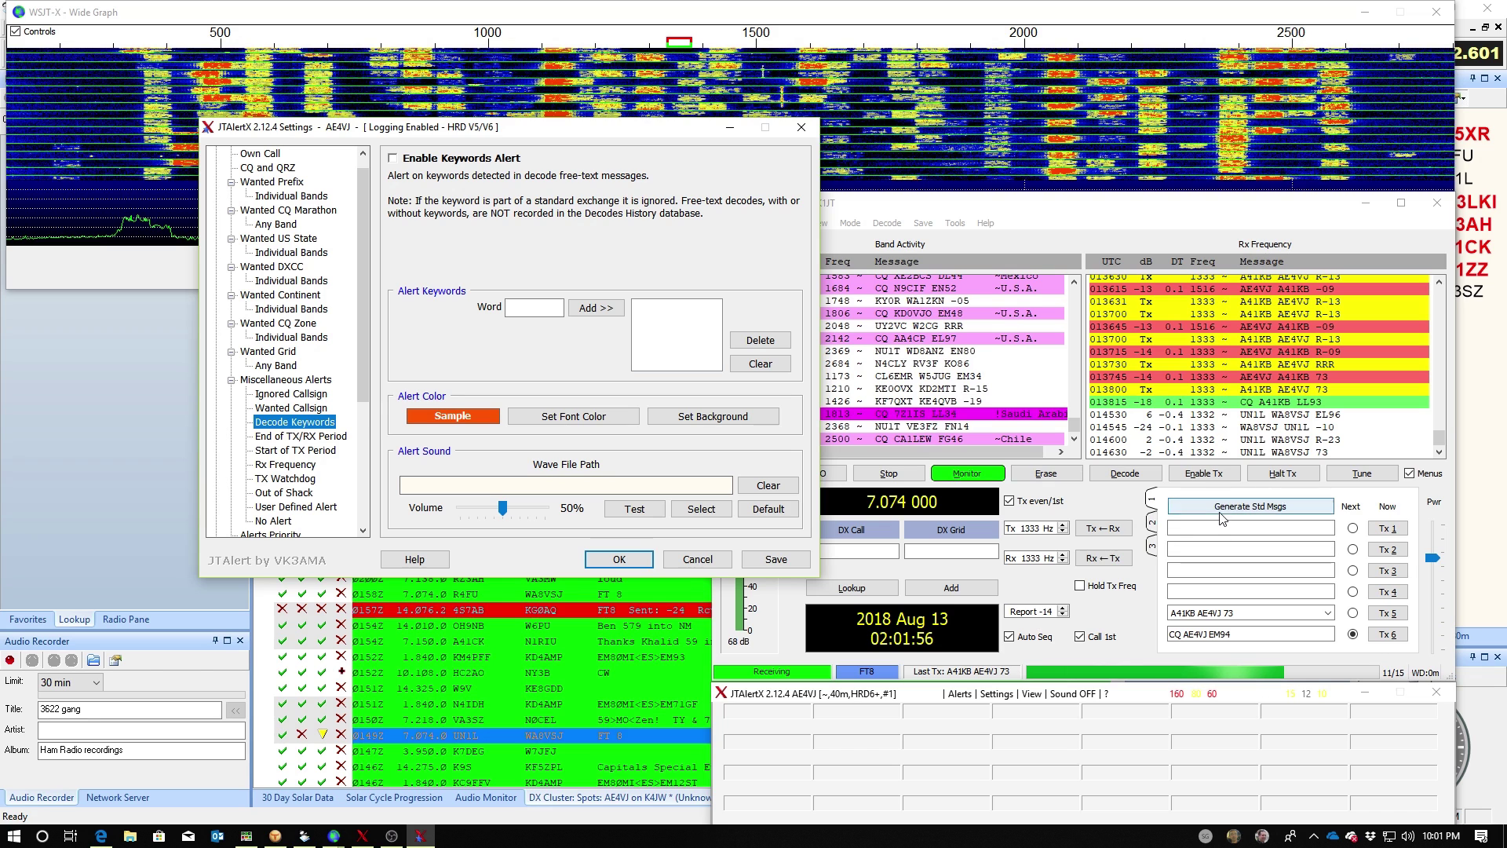
# Switch to WSJT-X, look through its alternative message pages including the free message, and return to the standard messages page.
pyautogui.click(1153, 560)
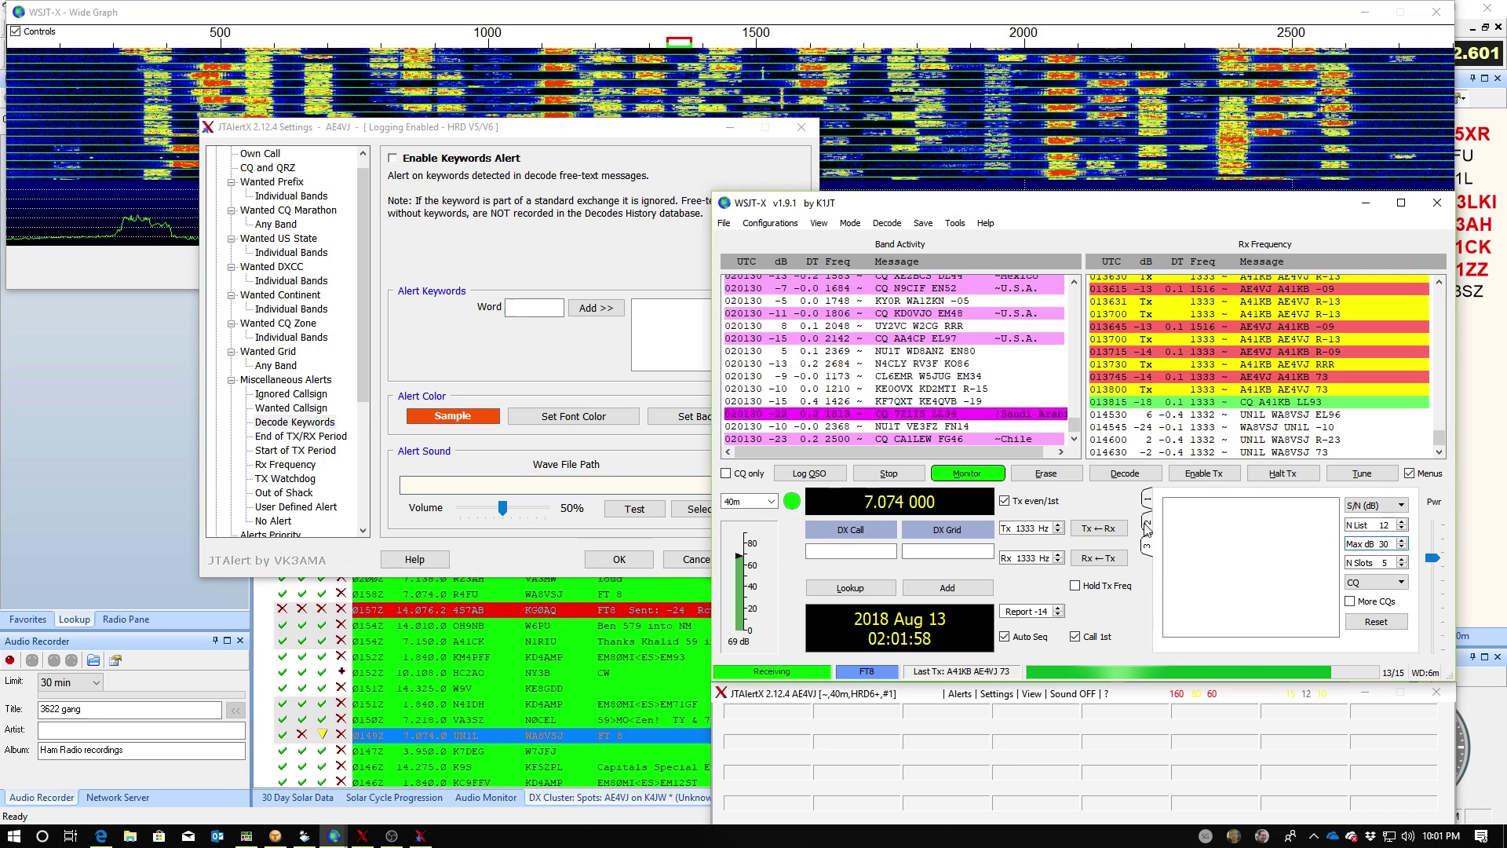
pyautogui.click(1147, 526)
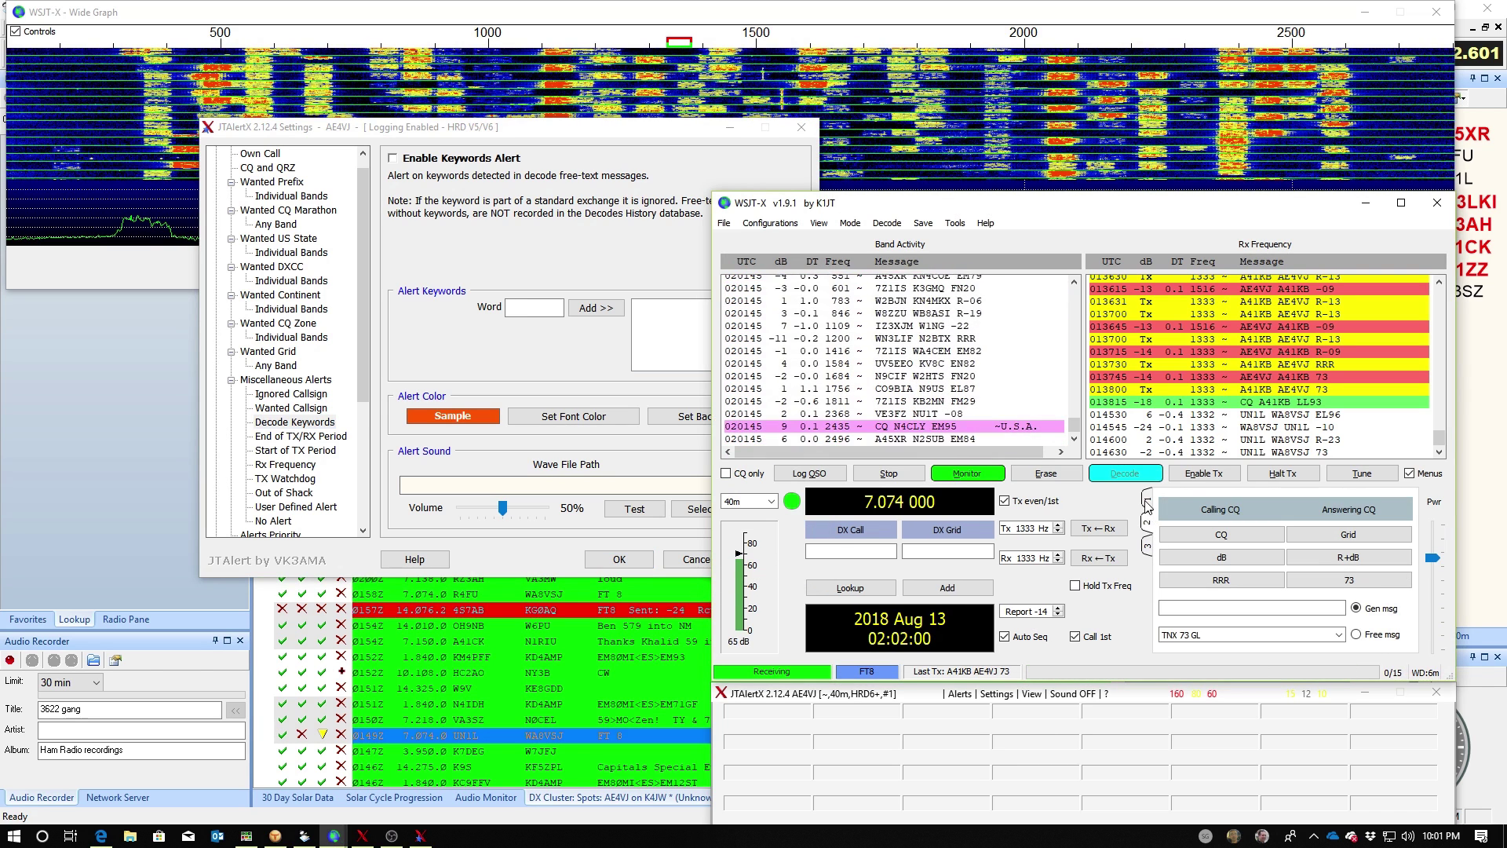
pyautogui.click(1147, 545)
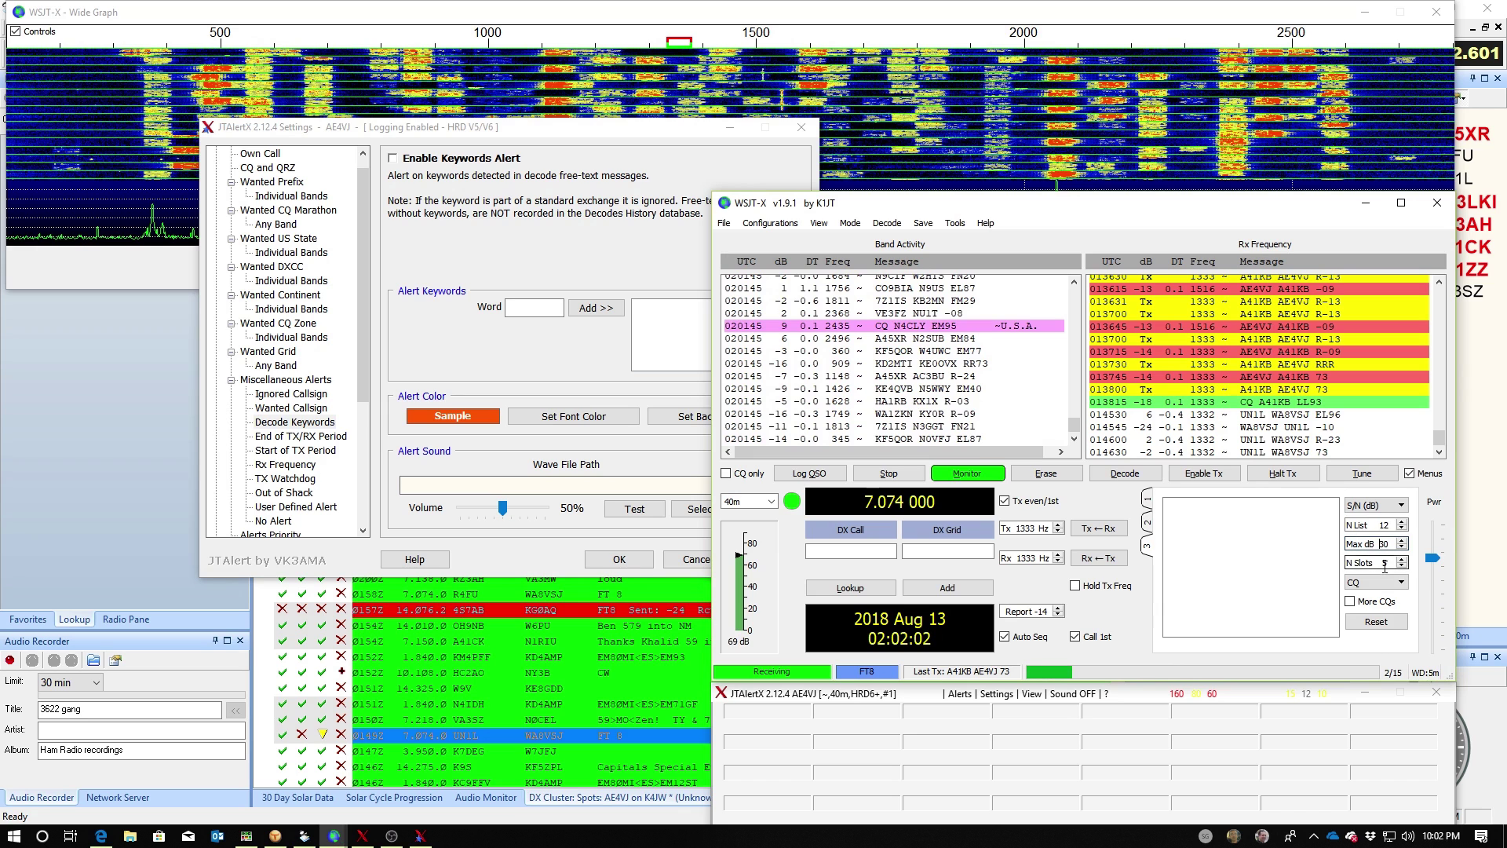
pyautogui.click(1148, 501)
# Review JTAlert's End of TX/RX Period, Start of TX Period and Rx Frequency alerts, and move the settings window off the waterfall.
pyautogui.click(322, 438)
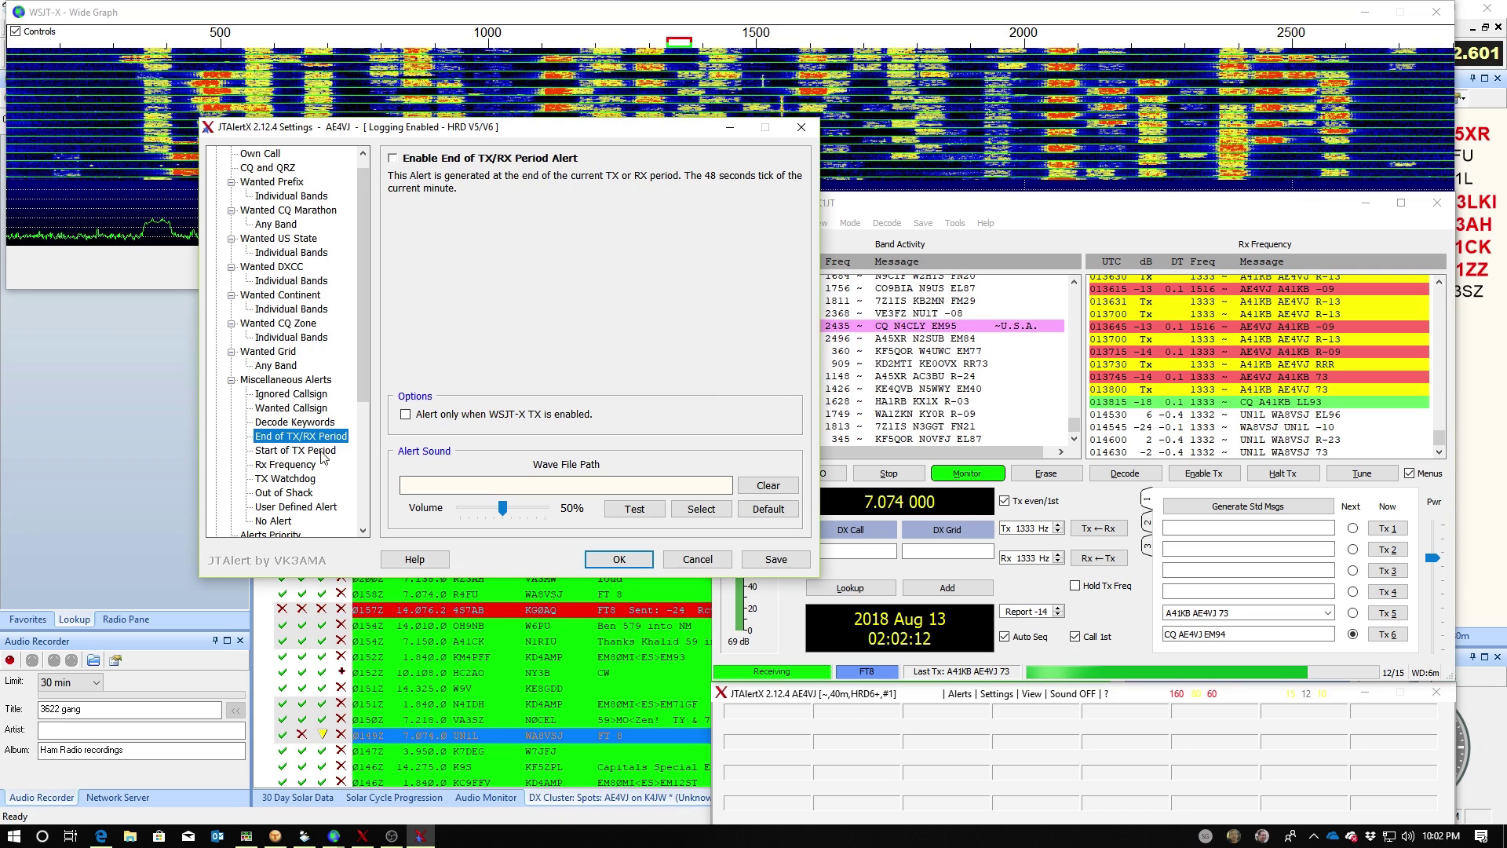
pyautogui.click(321, 452)
pyautogui.click(324, 439)
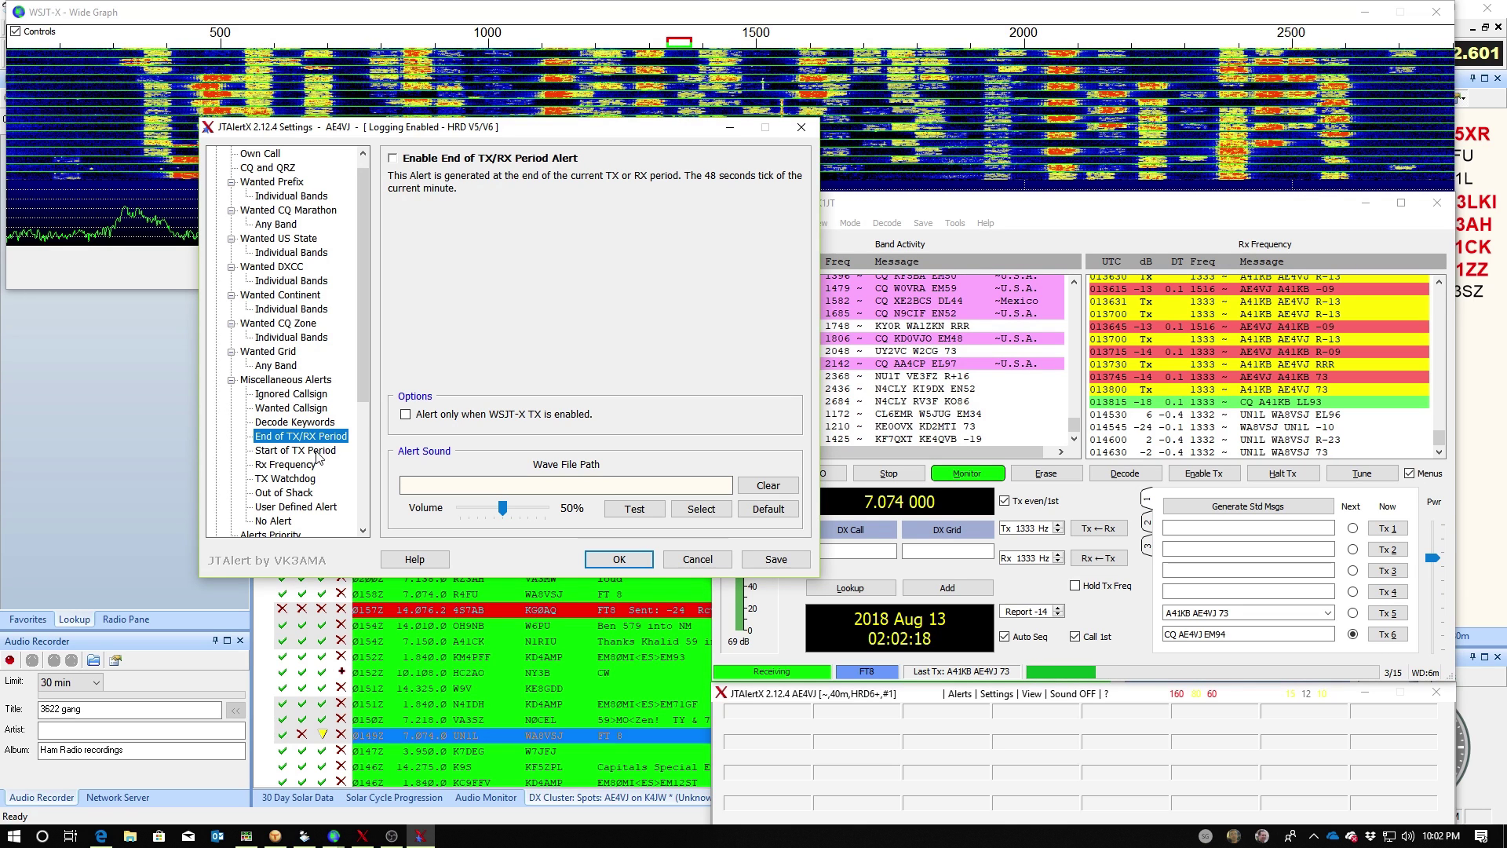
pyautogui.click(312, 468)
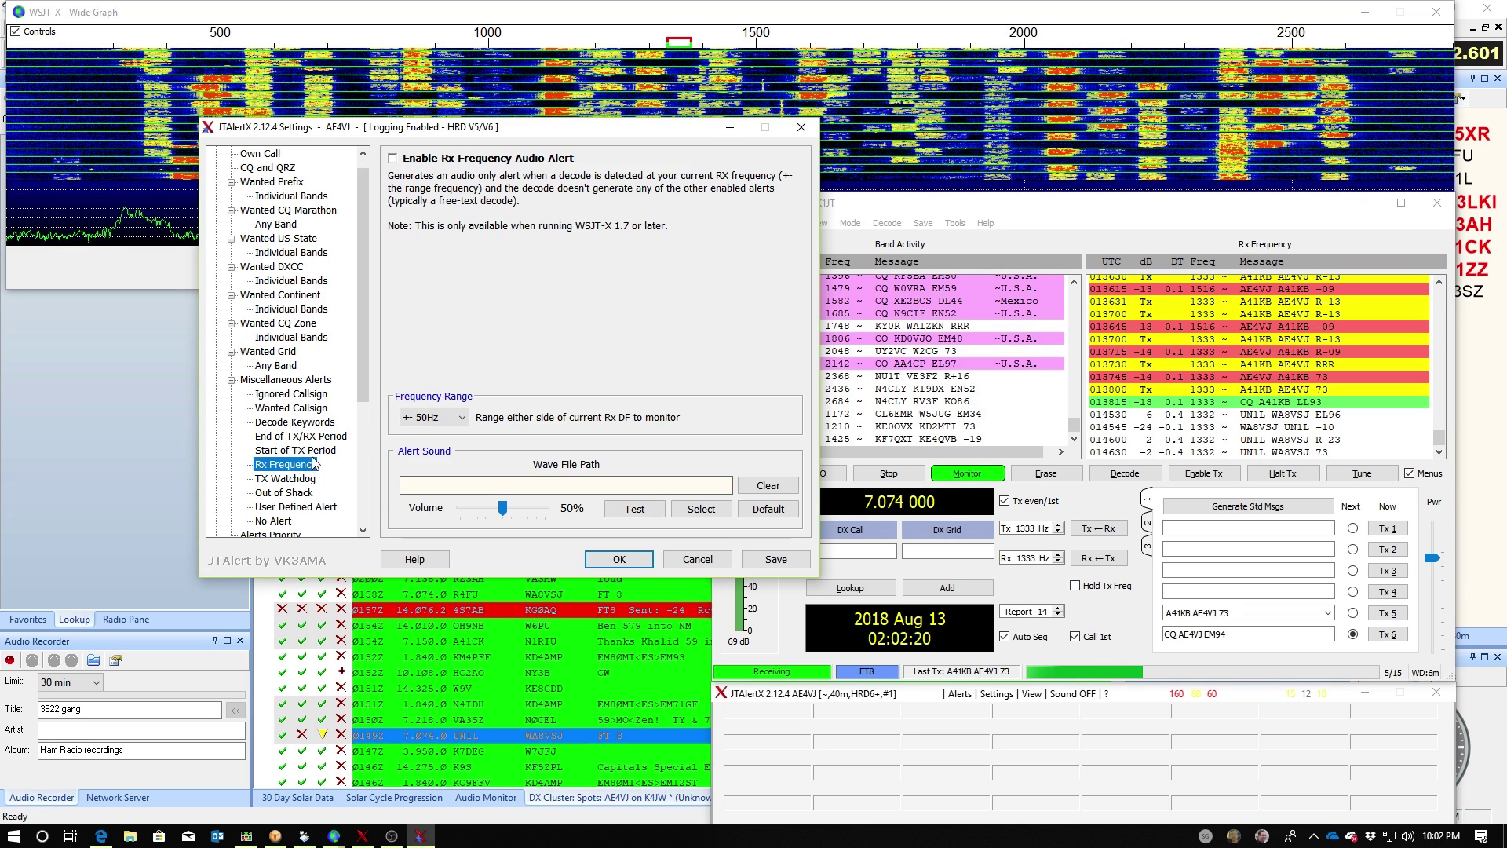
pyautogui.click(317, 450)
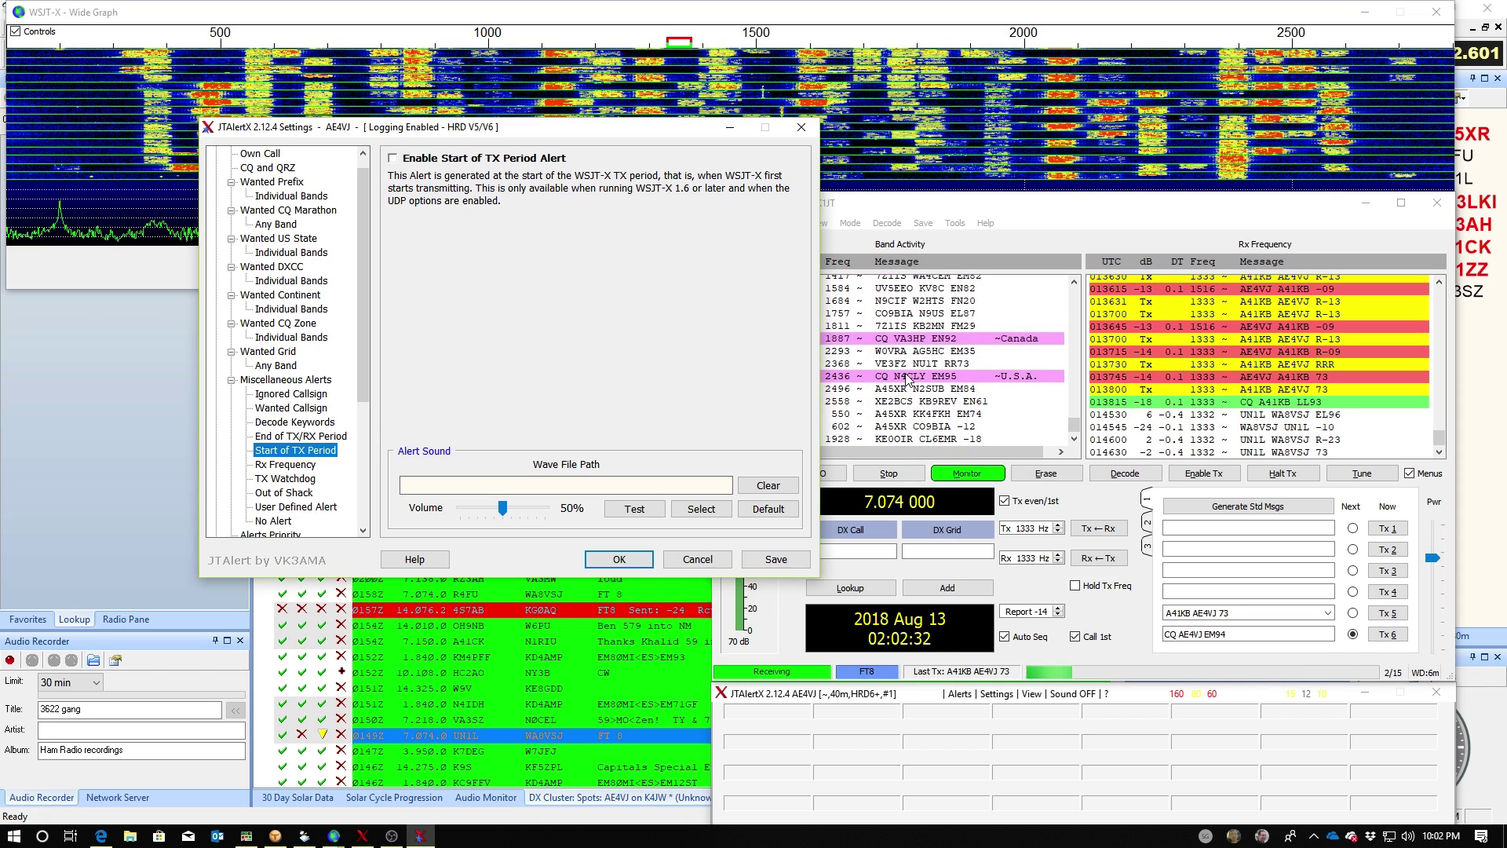
pyautogui.click(297, 464)
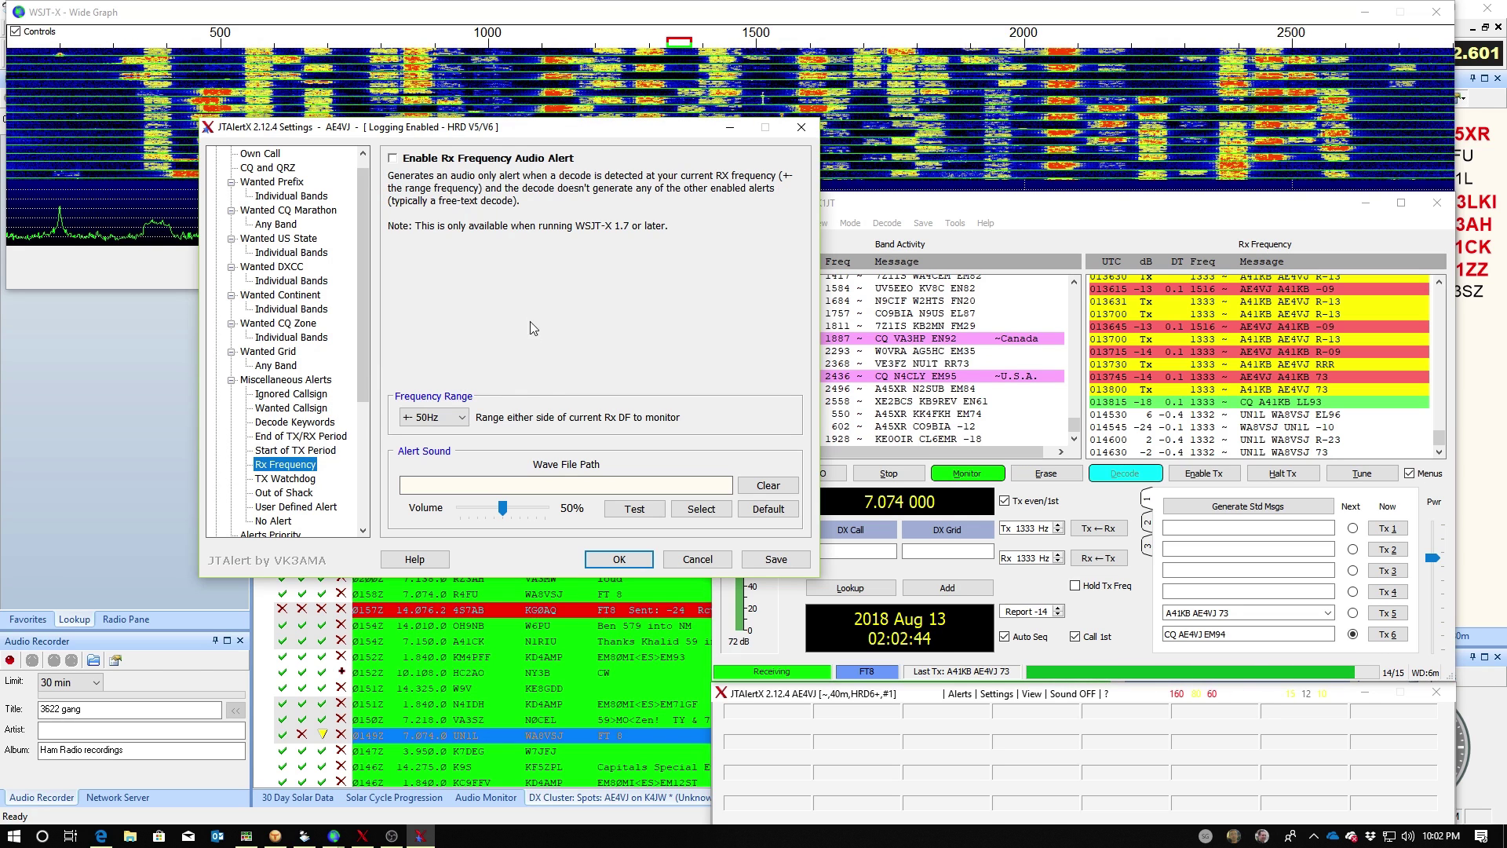
pyautogui.moveTo(512, 133); pyautogui.dragTo(464, 244)
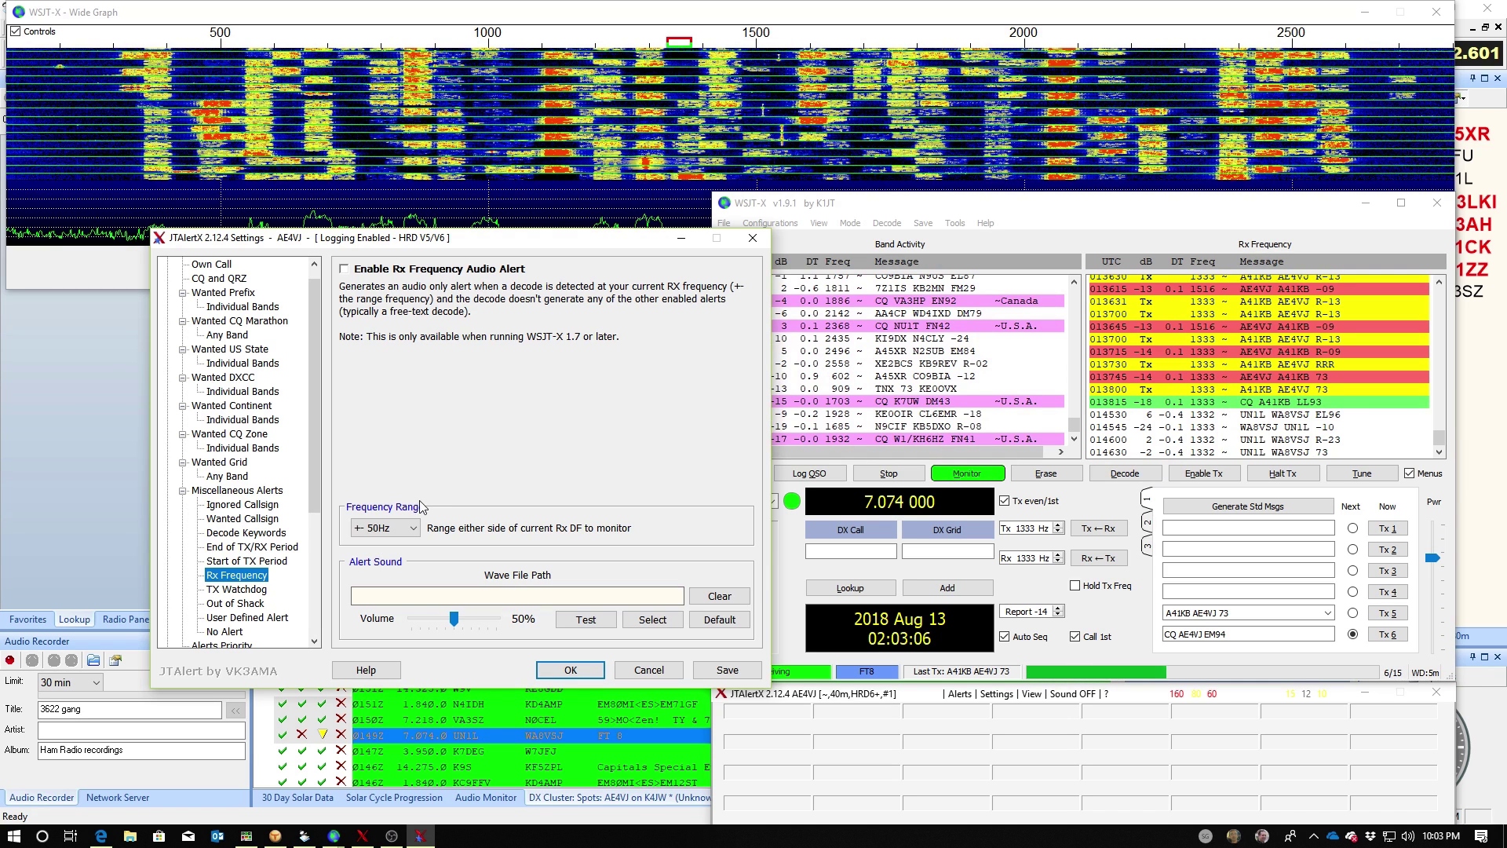
# Review the TX Watchdog, Out of Shack and User Defined Alert settings and the No Alert color.
pyautogui.click(266, 589)
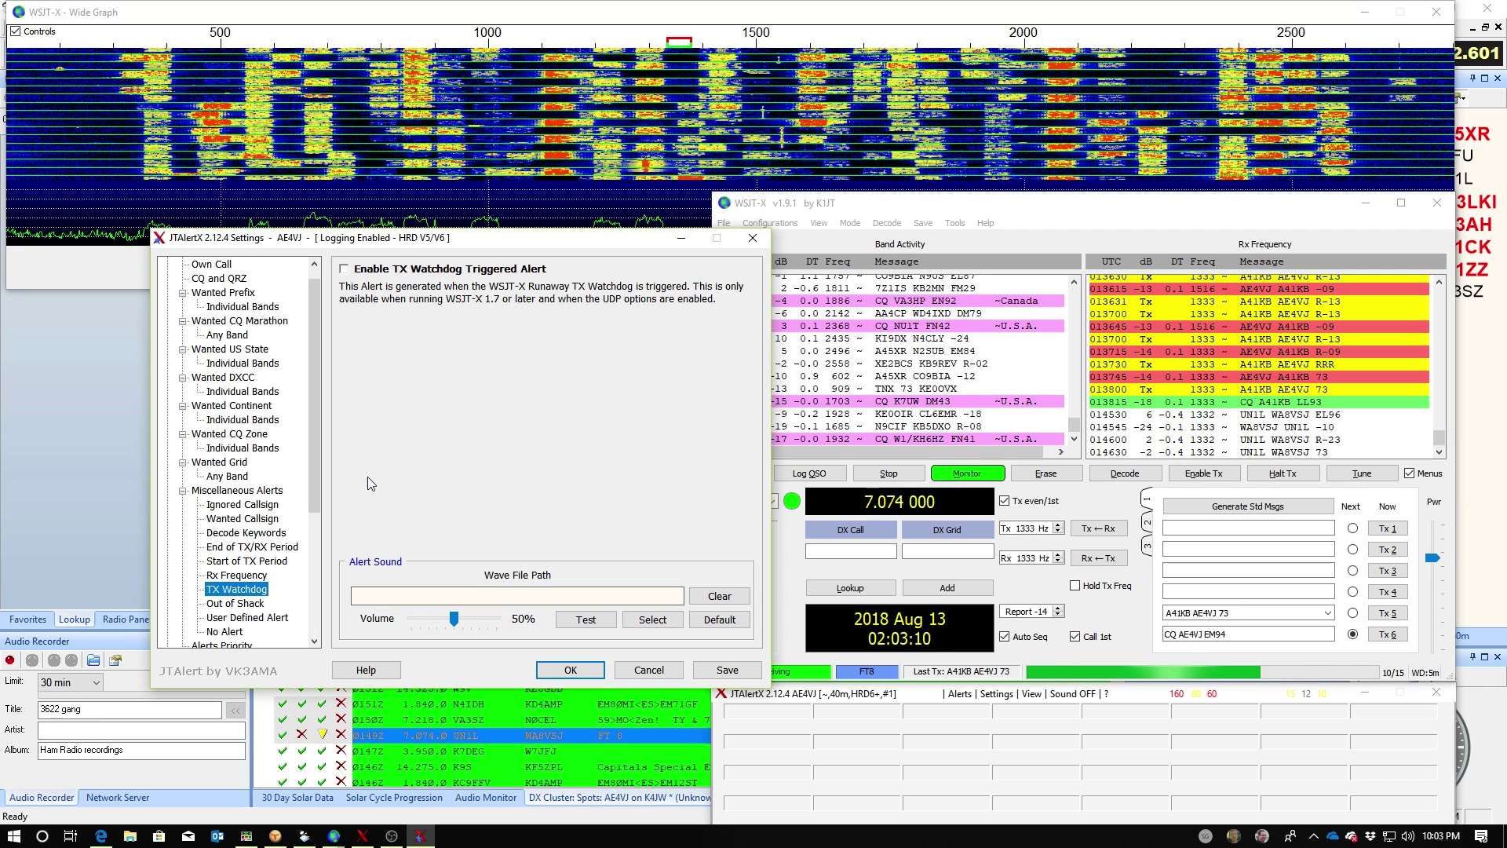
pyautogui.click(251, 603)
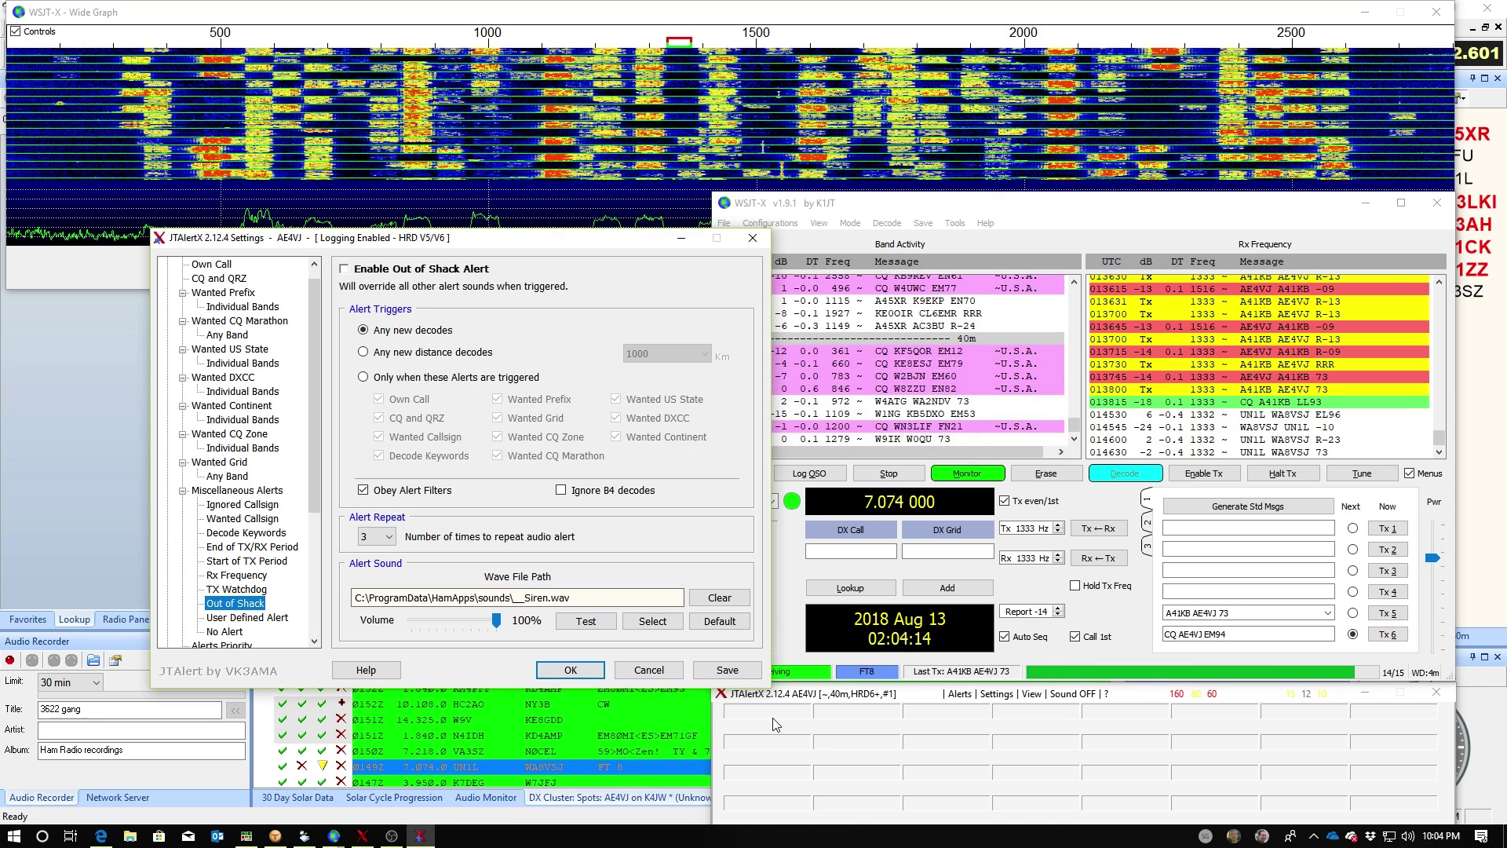
pyautogui.click(265, 620)
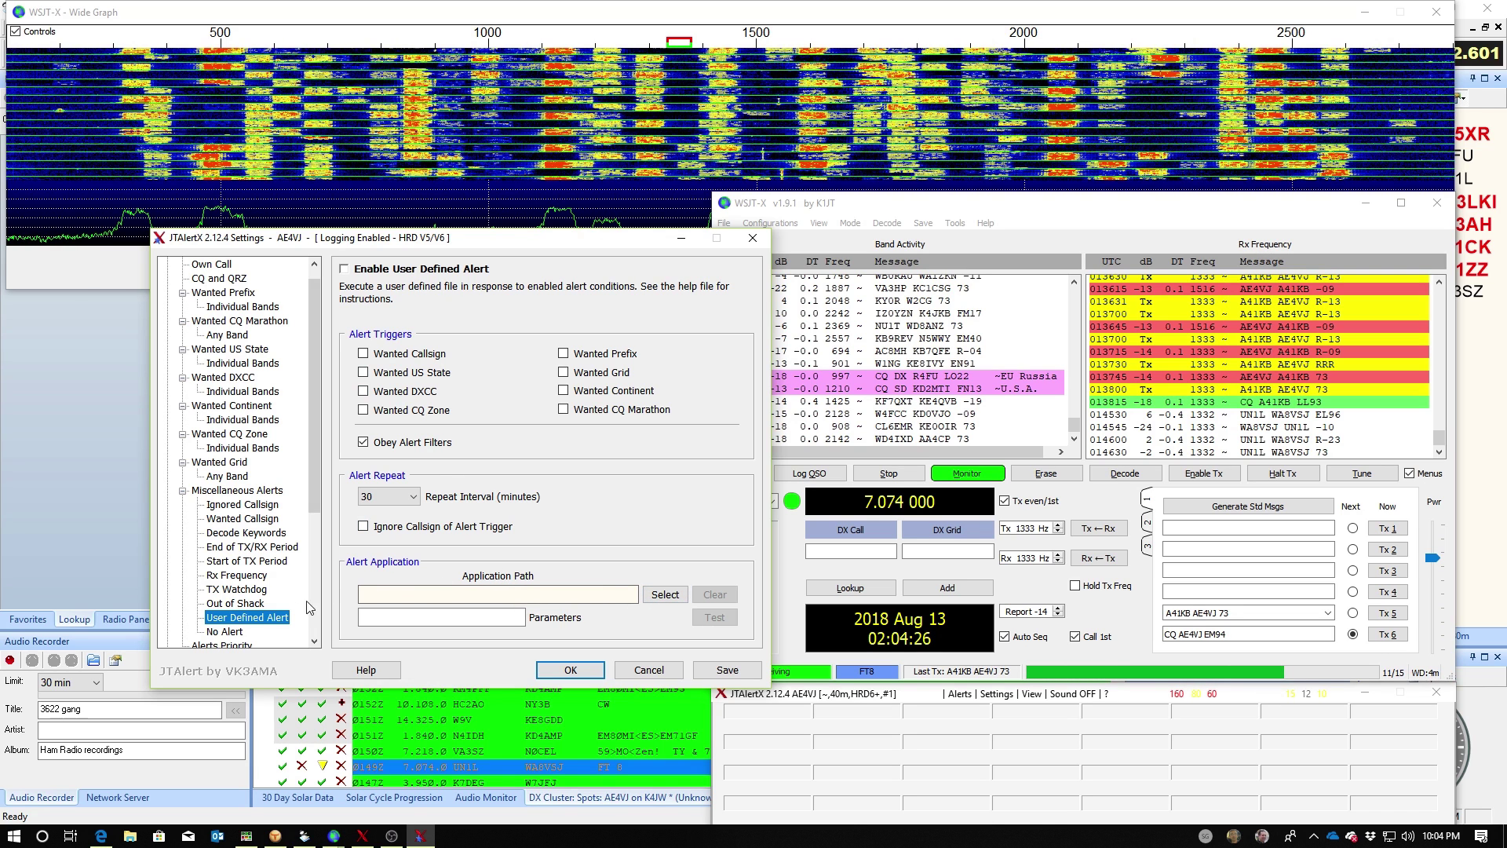
pyautogui.click(230, 632)
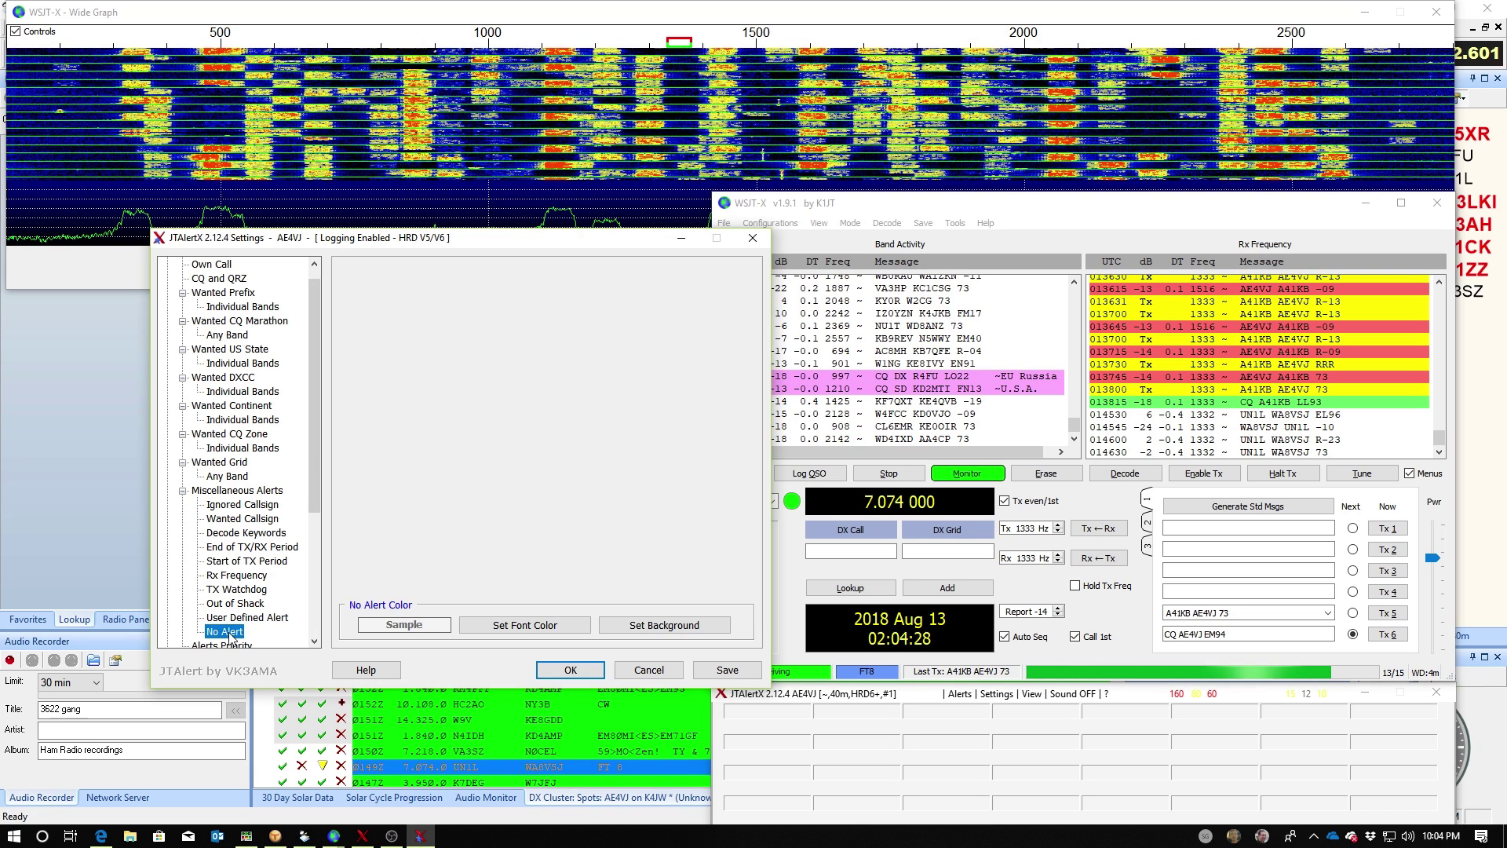
# Review the full alert priority order, the Worked B4 options, the LoTW / eQSL(AG) flags and the decode filters.
pyautogui.click(221, 561)
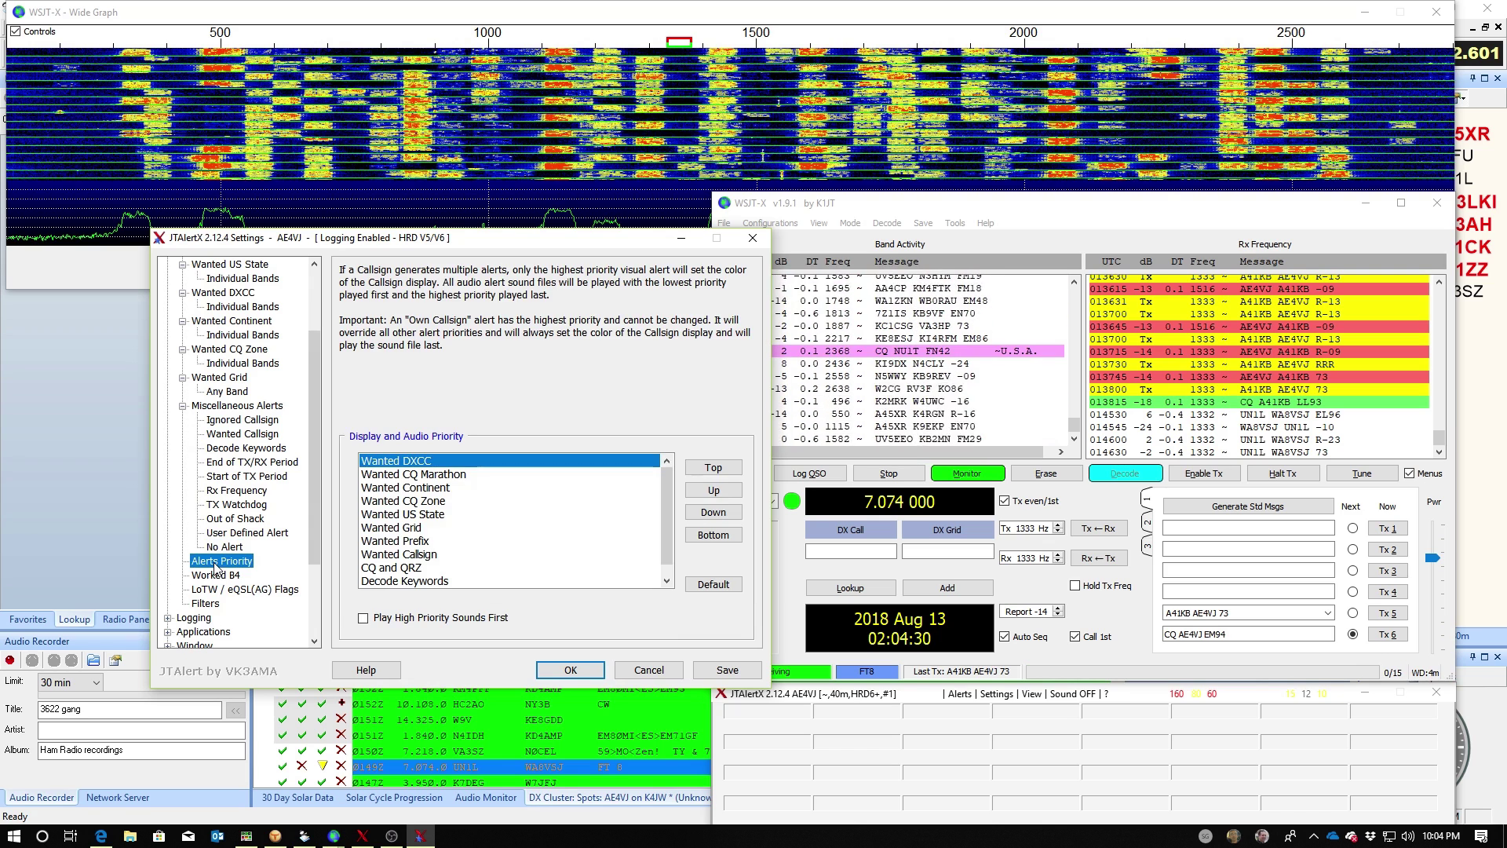
pyautogui.scroll(-1, 437, 549)
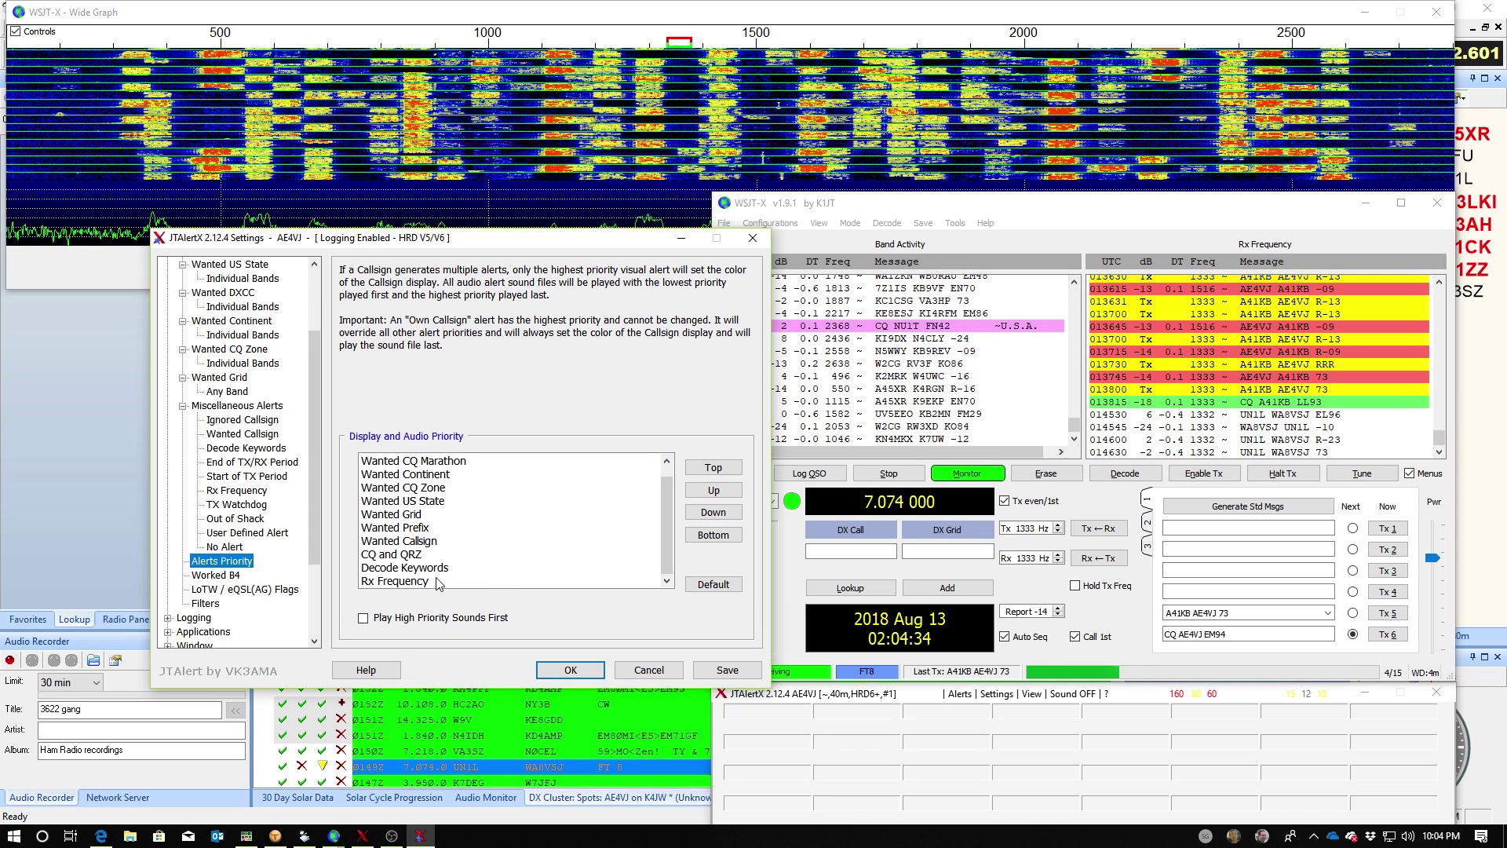
pyautogui.scroll(1, 437, 581)
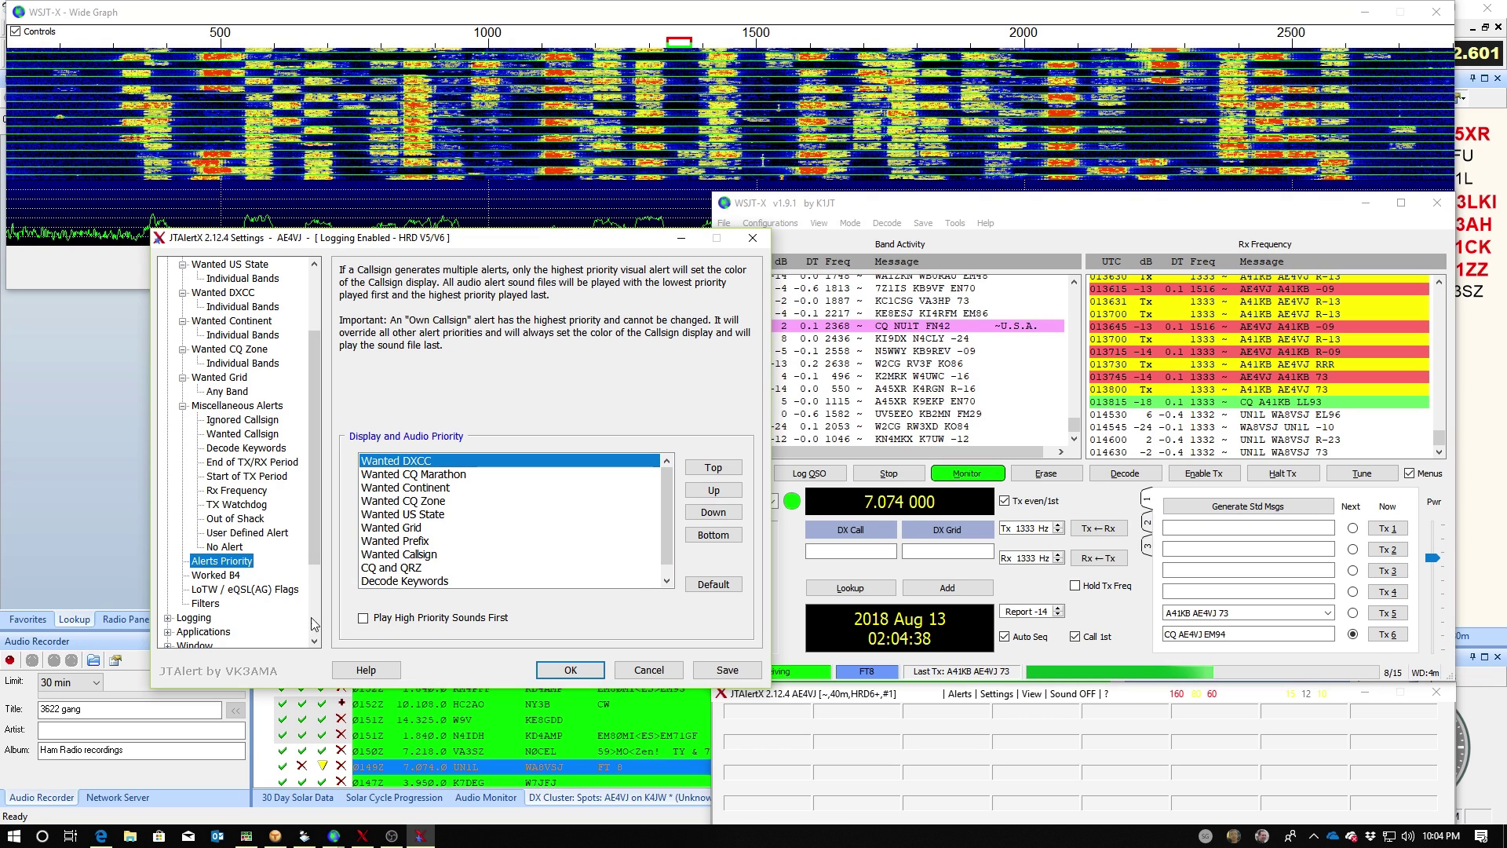
pyautogui.click(218, 577)
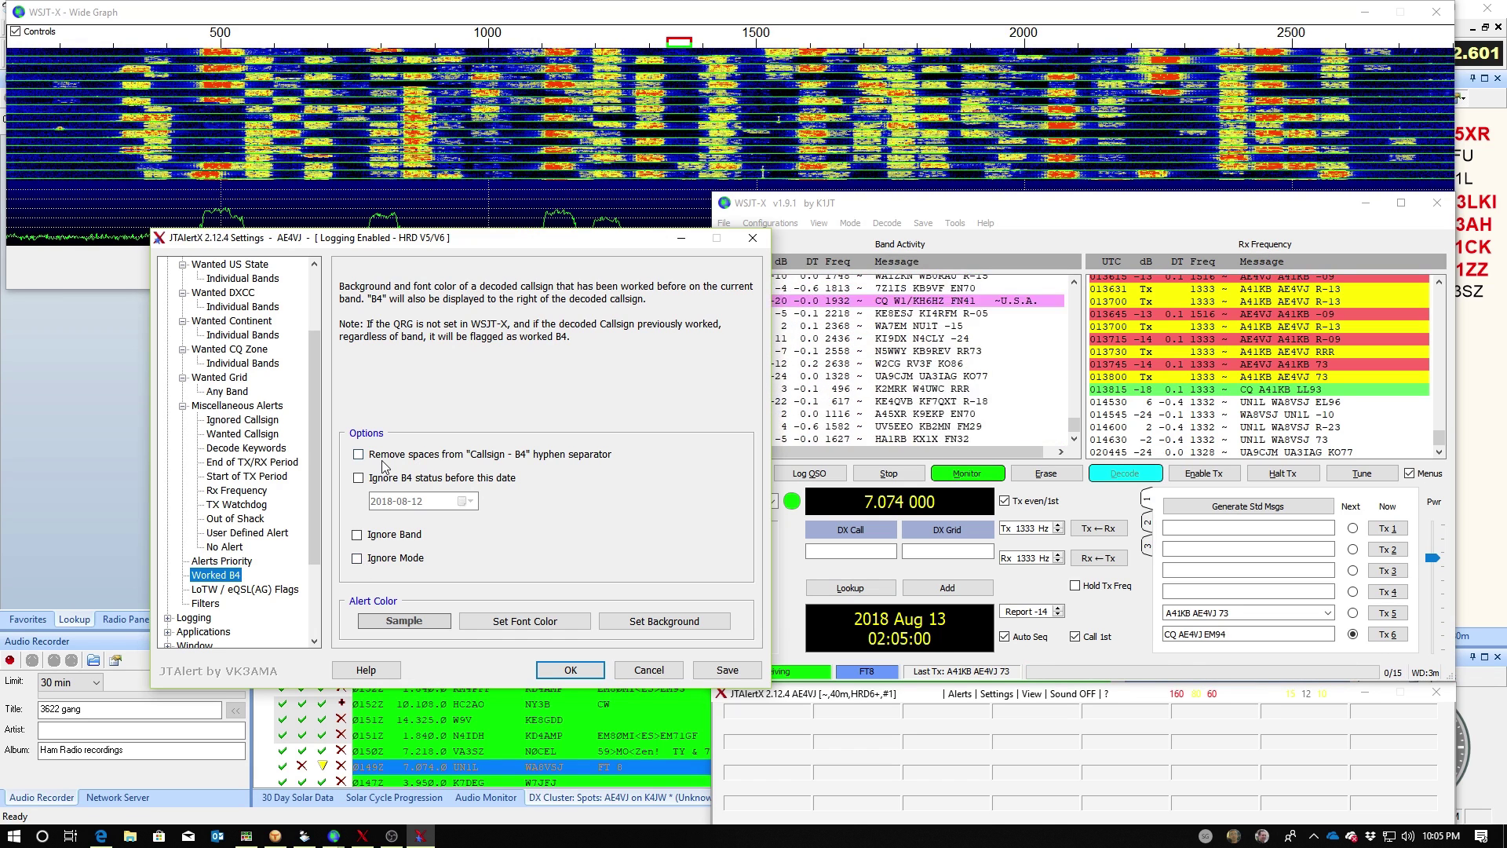
pyautogui.click(245, 590)
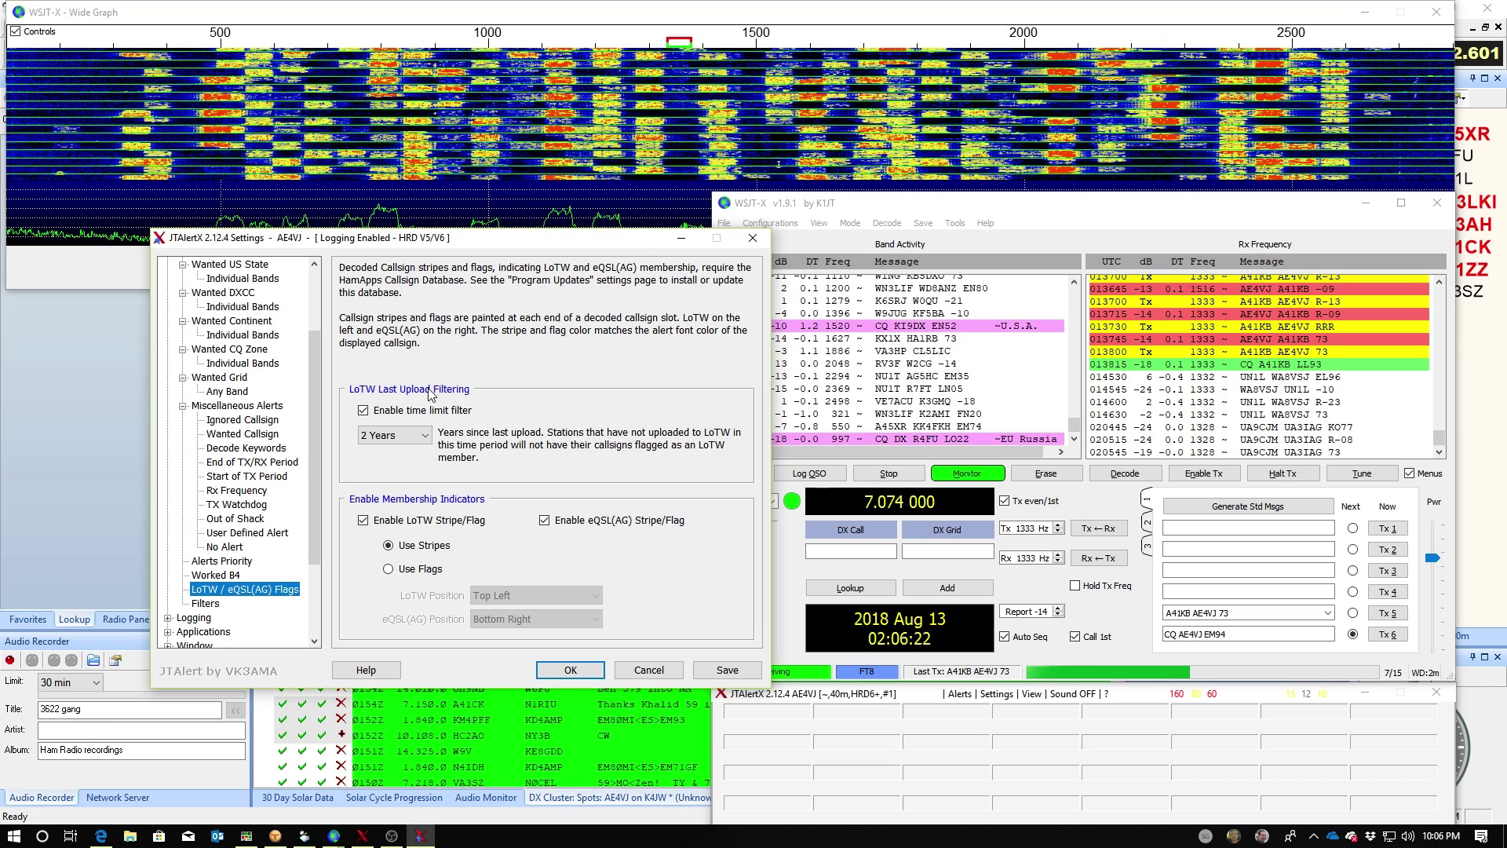
pyautogui.click(207, 603)
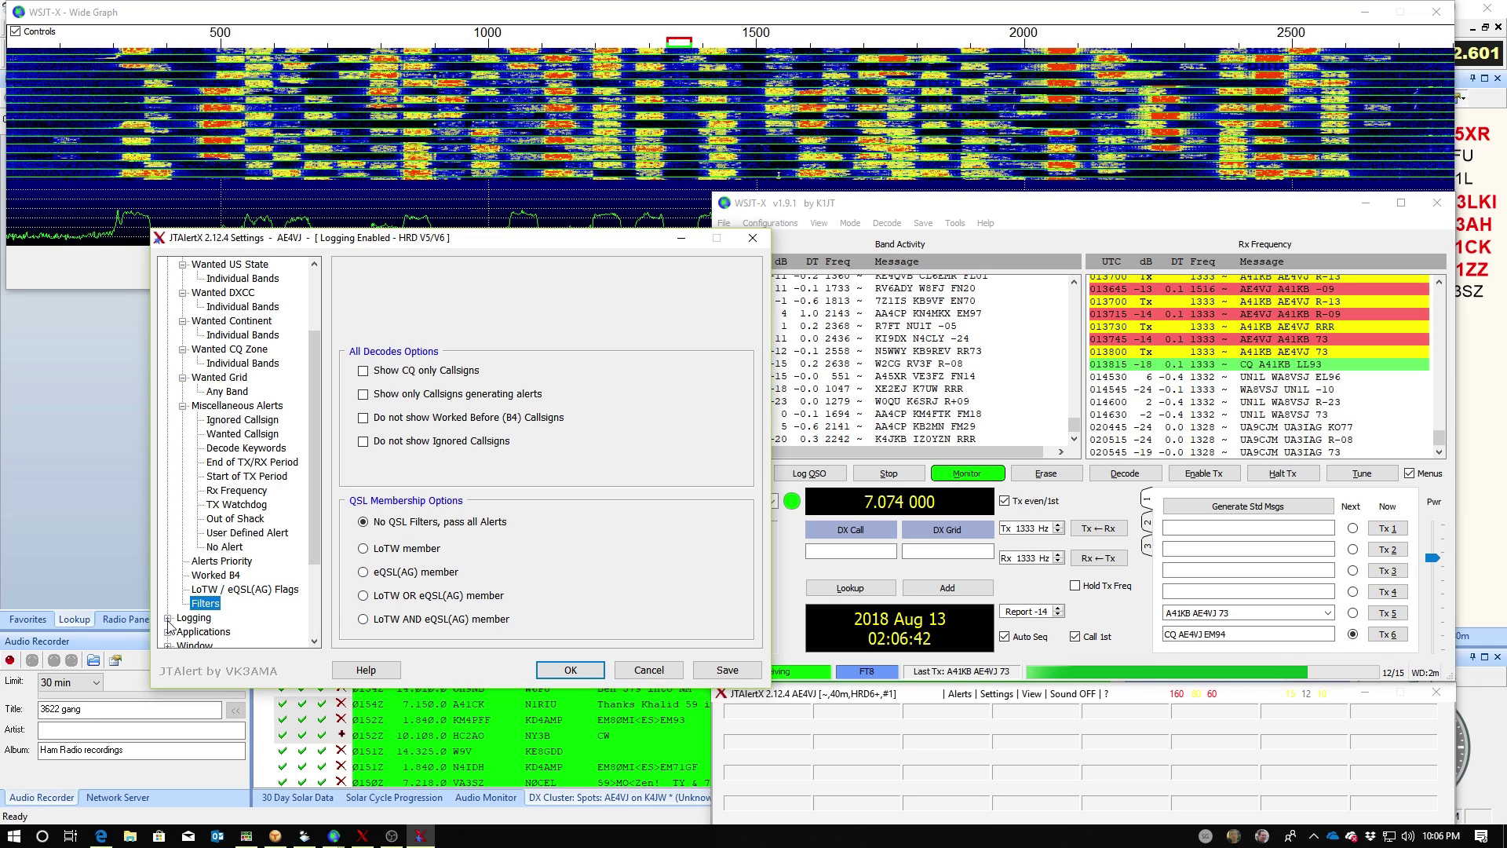
# Review all the general logging options and the Last QSO API, Log B4 Database and Standard ADIF File settings.
pyautogui.doubleClick(198, 618)
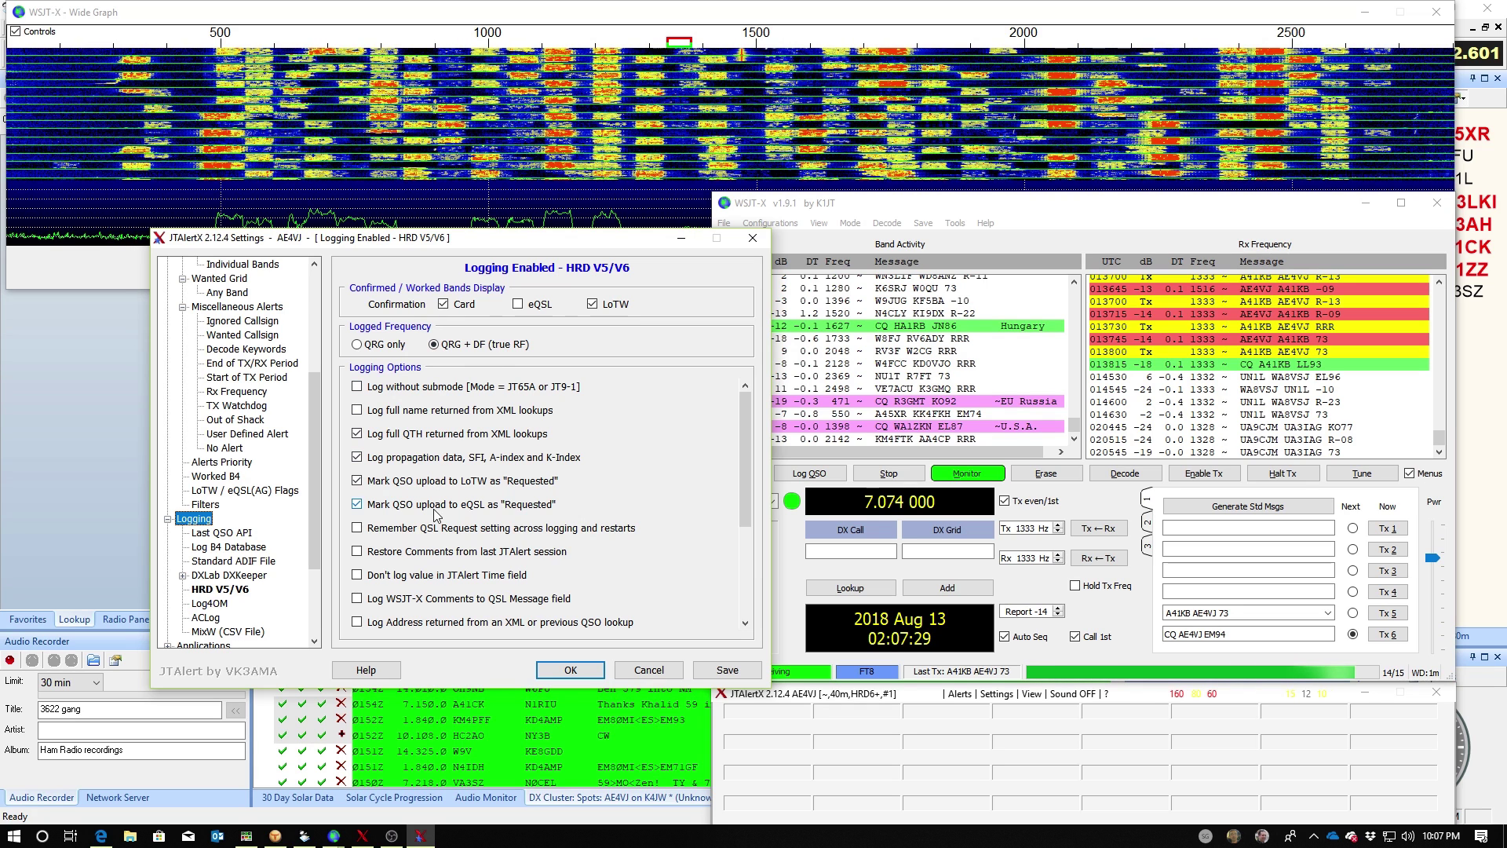
pyautogui.moveTo(751, 520); pyautogui.dragTo(738, 615)
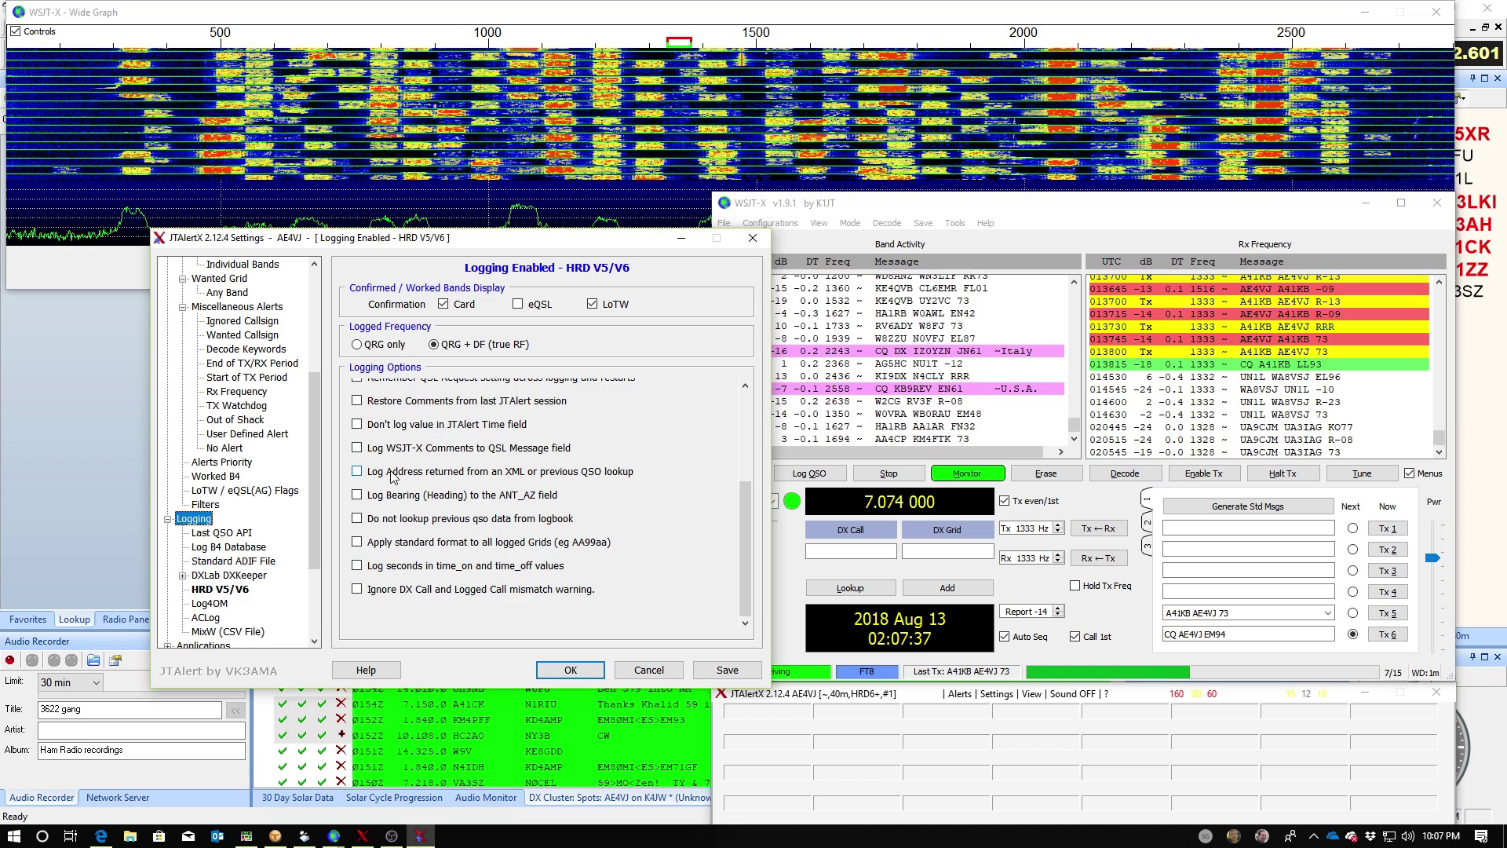
pyautogui.click(222, 533)
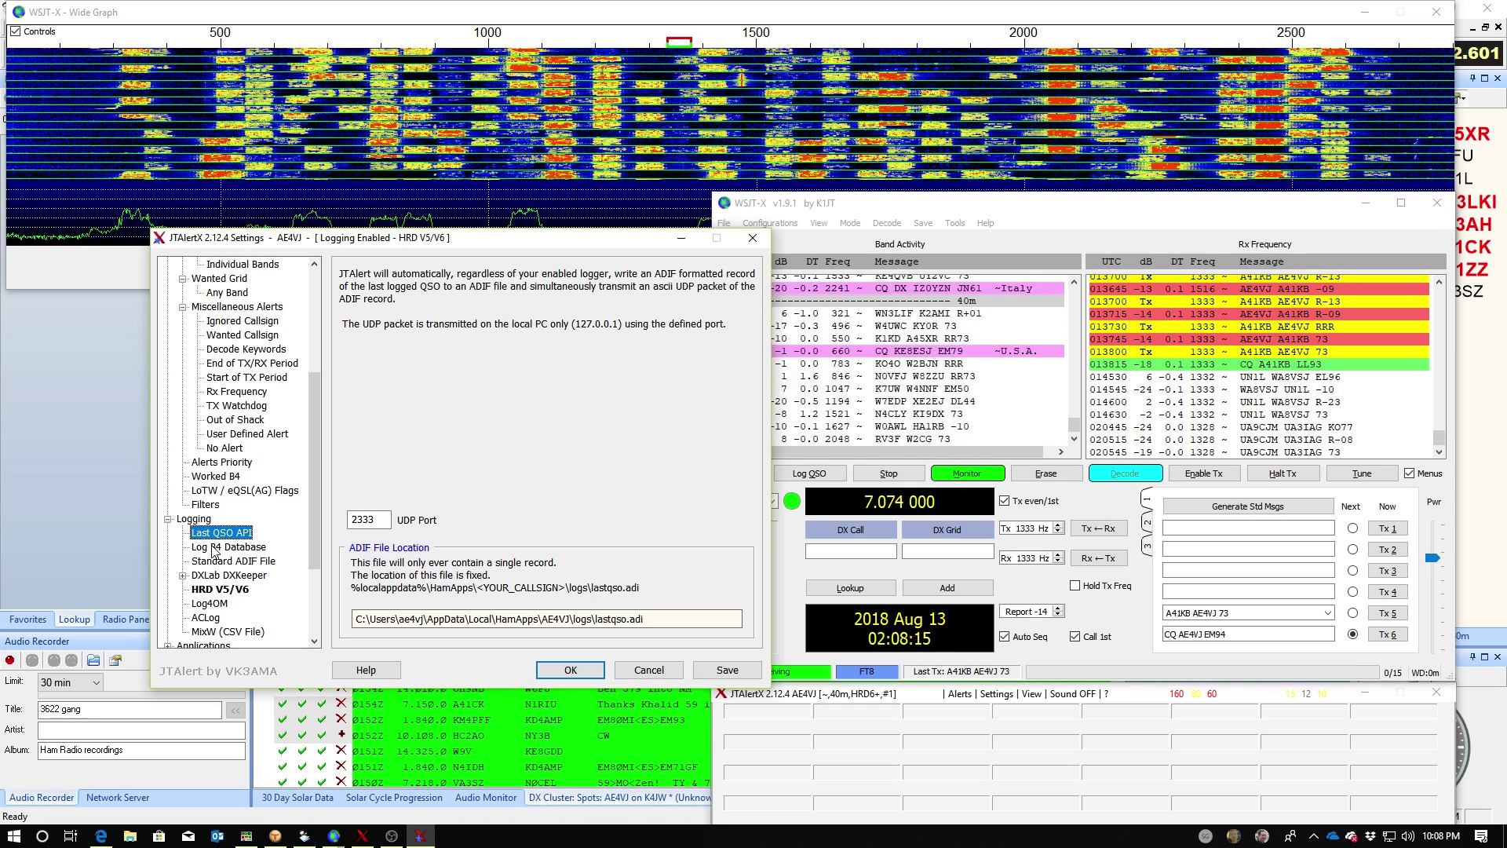
pyautogui.click(214, 548)
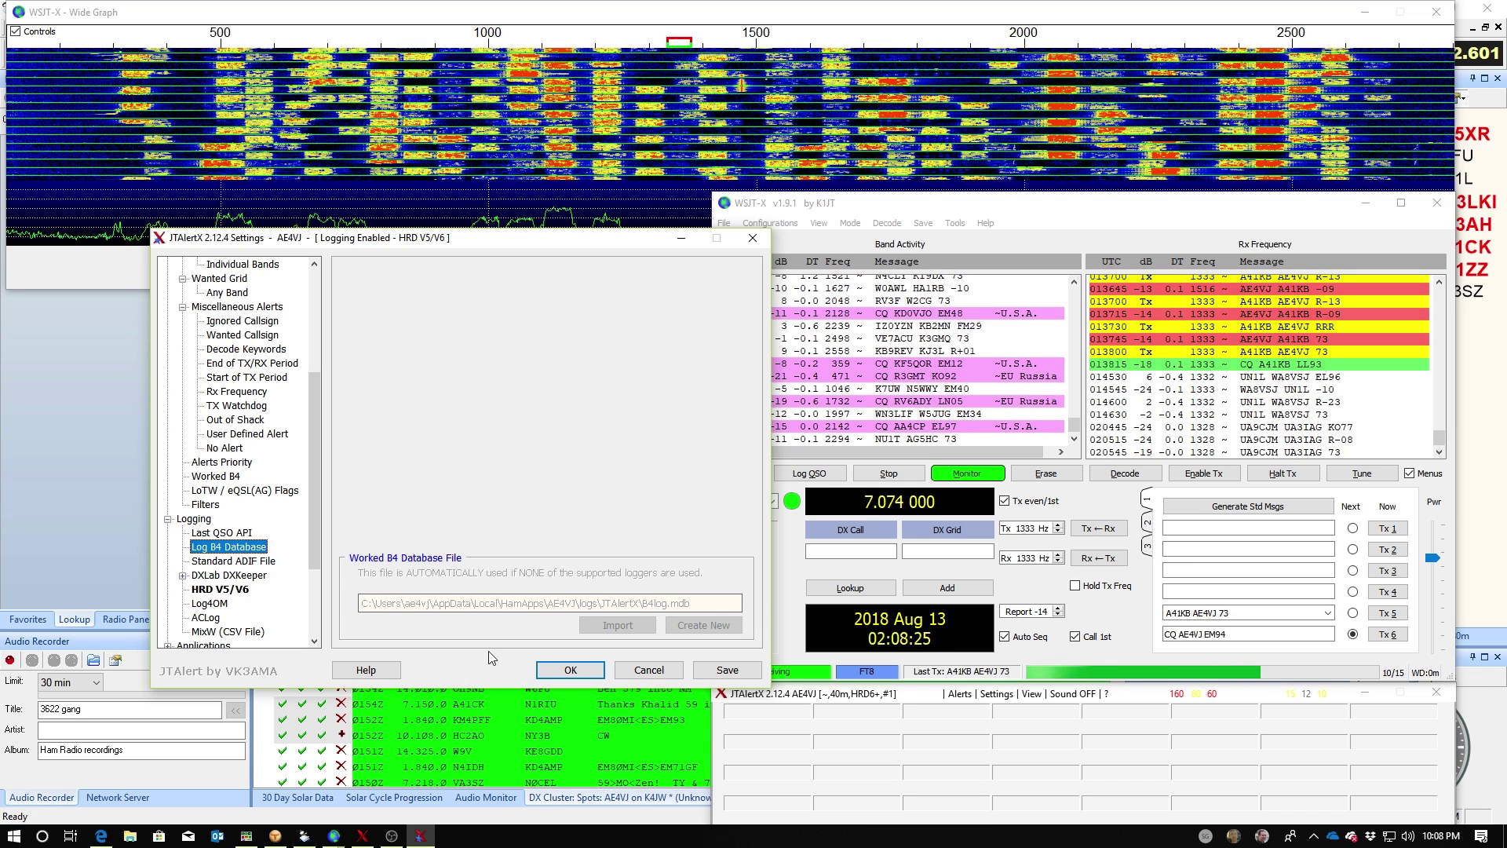
pyautogui.click(238, 561)
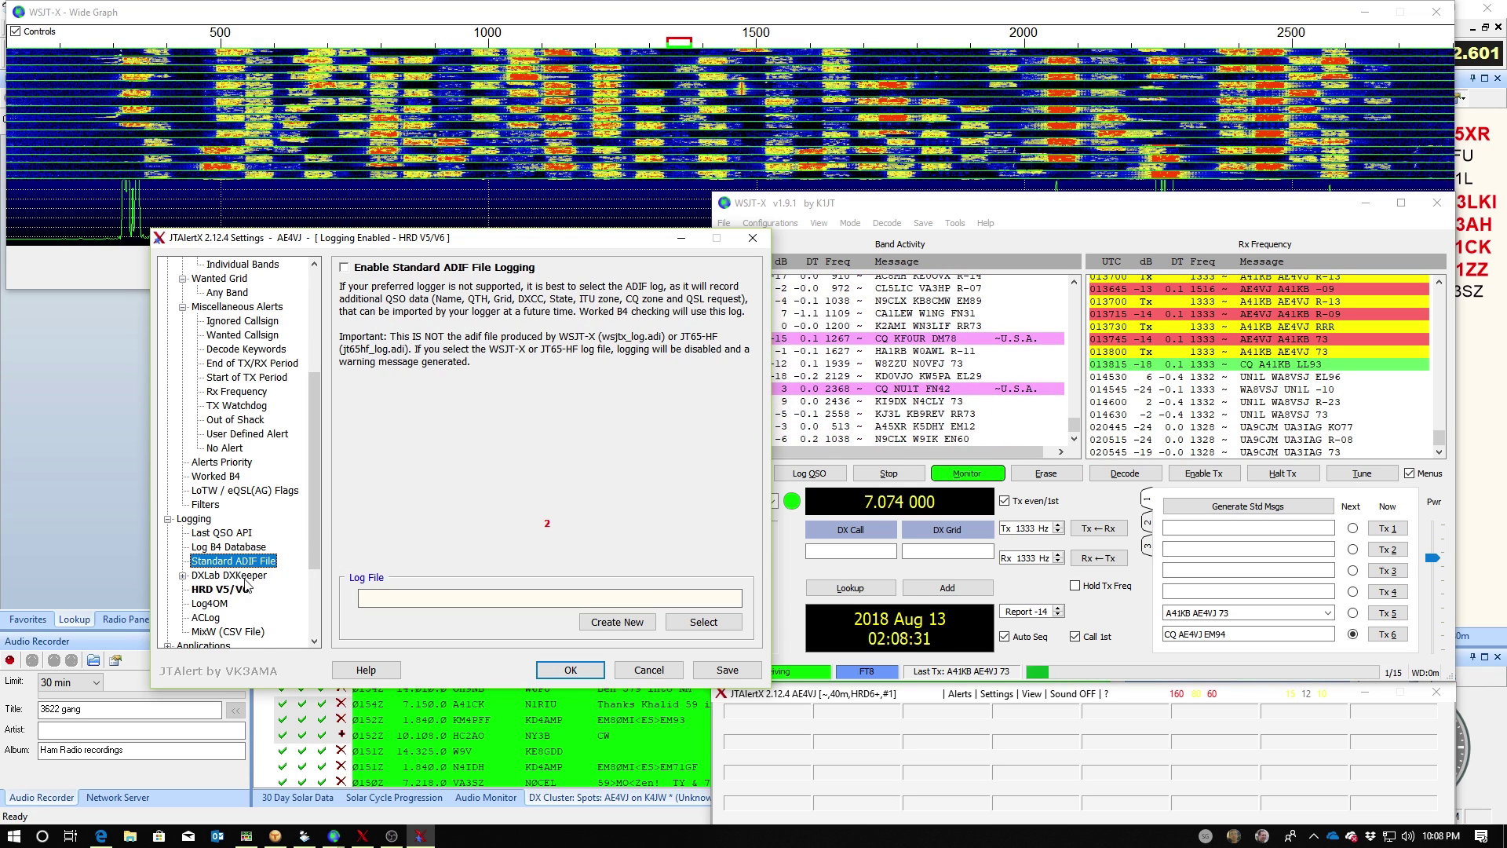
# Review the DXLab DXKeeper logging settings with their homeQTH selections, and the HRD V5/V6 logging setup.
pyautogui.click(201, 577)
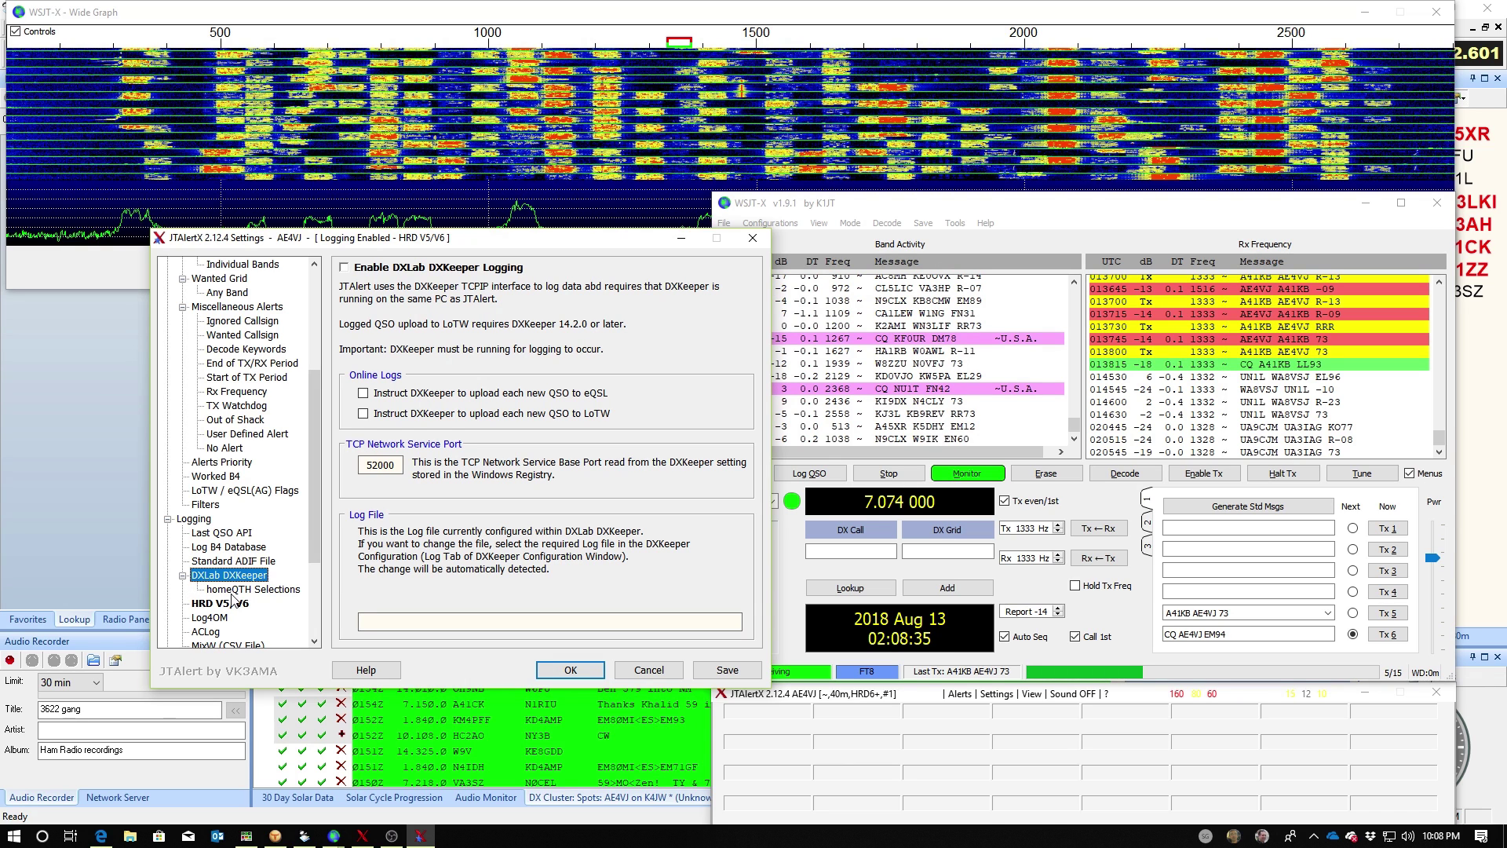
pyautogui.click(236, 590)
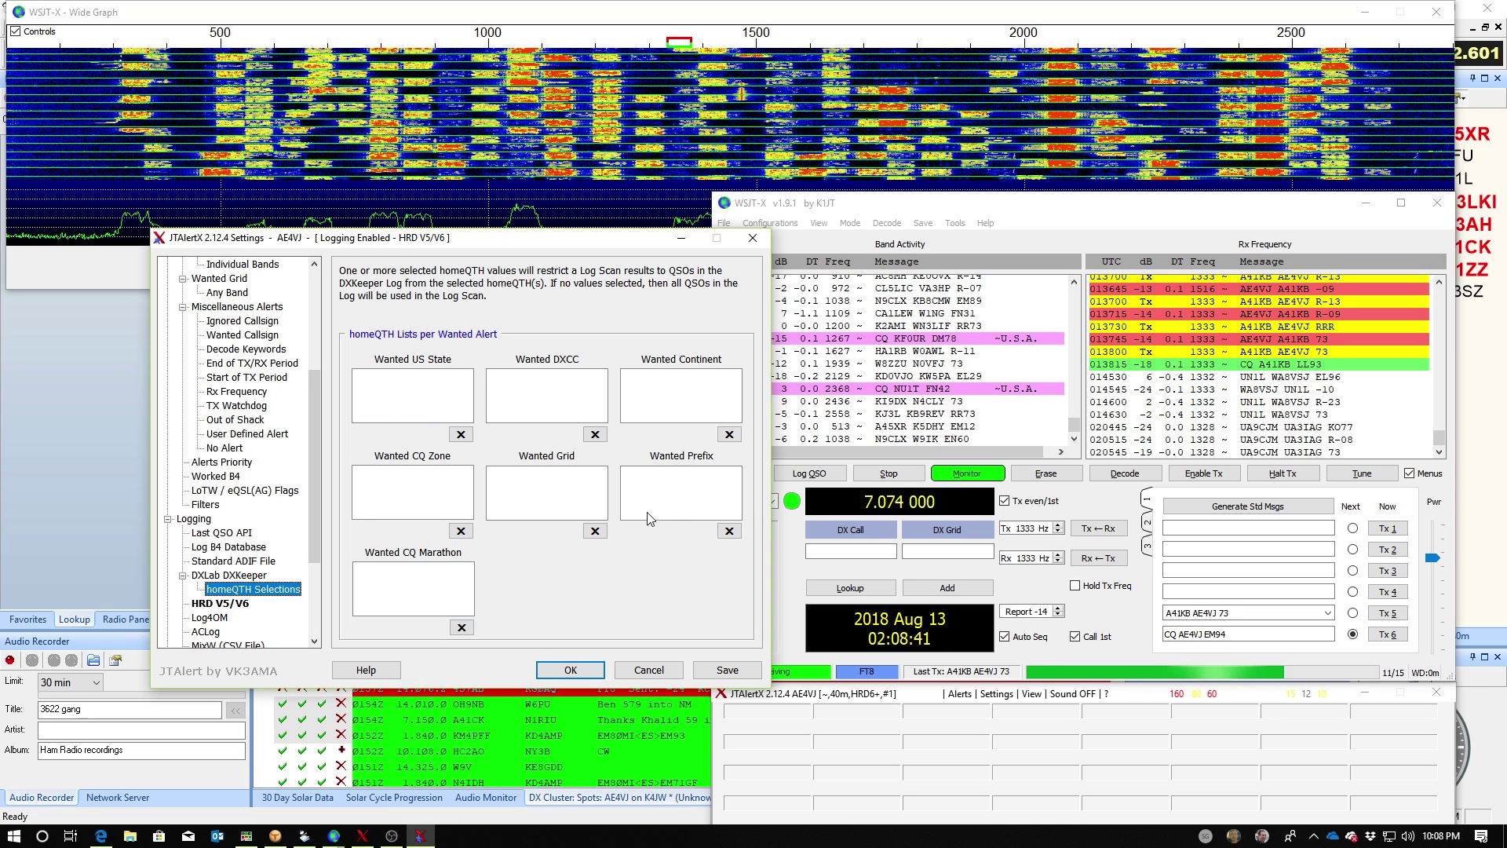
pyautogui.click(216, 603)
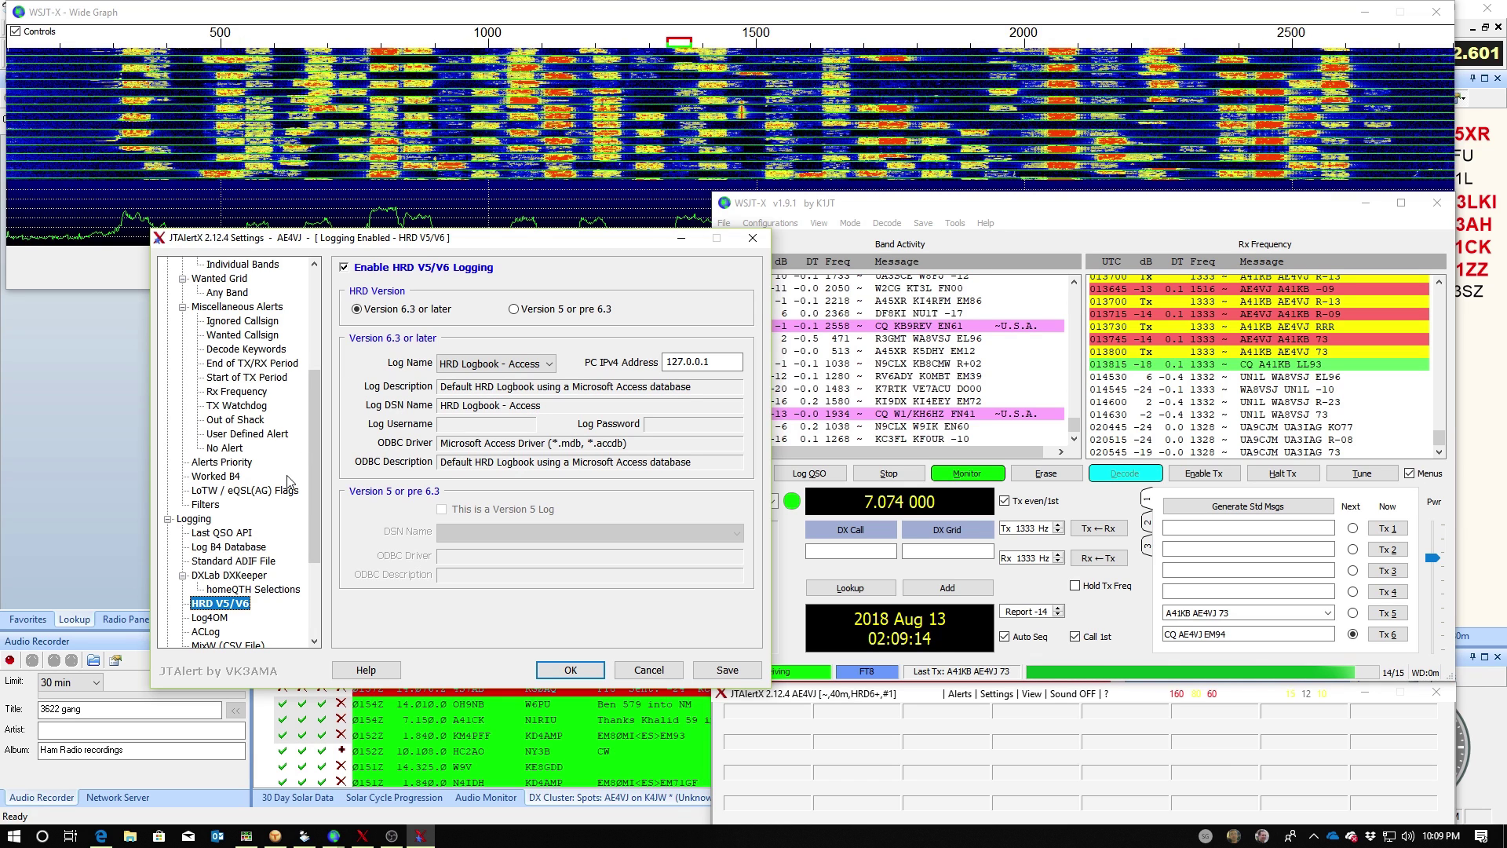
# Review the logging settings for Log4OM, ACLog and MixW (CSV File).
pyautogui.scroll(-2, 287, 520)
pyautogui.click(211, 534)
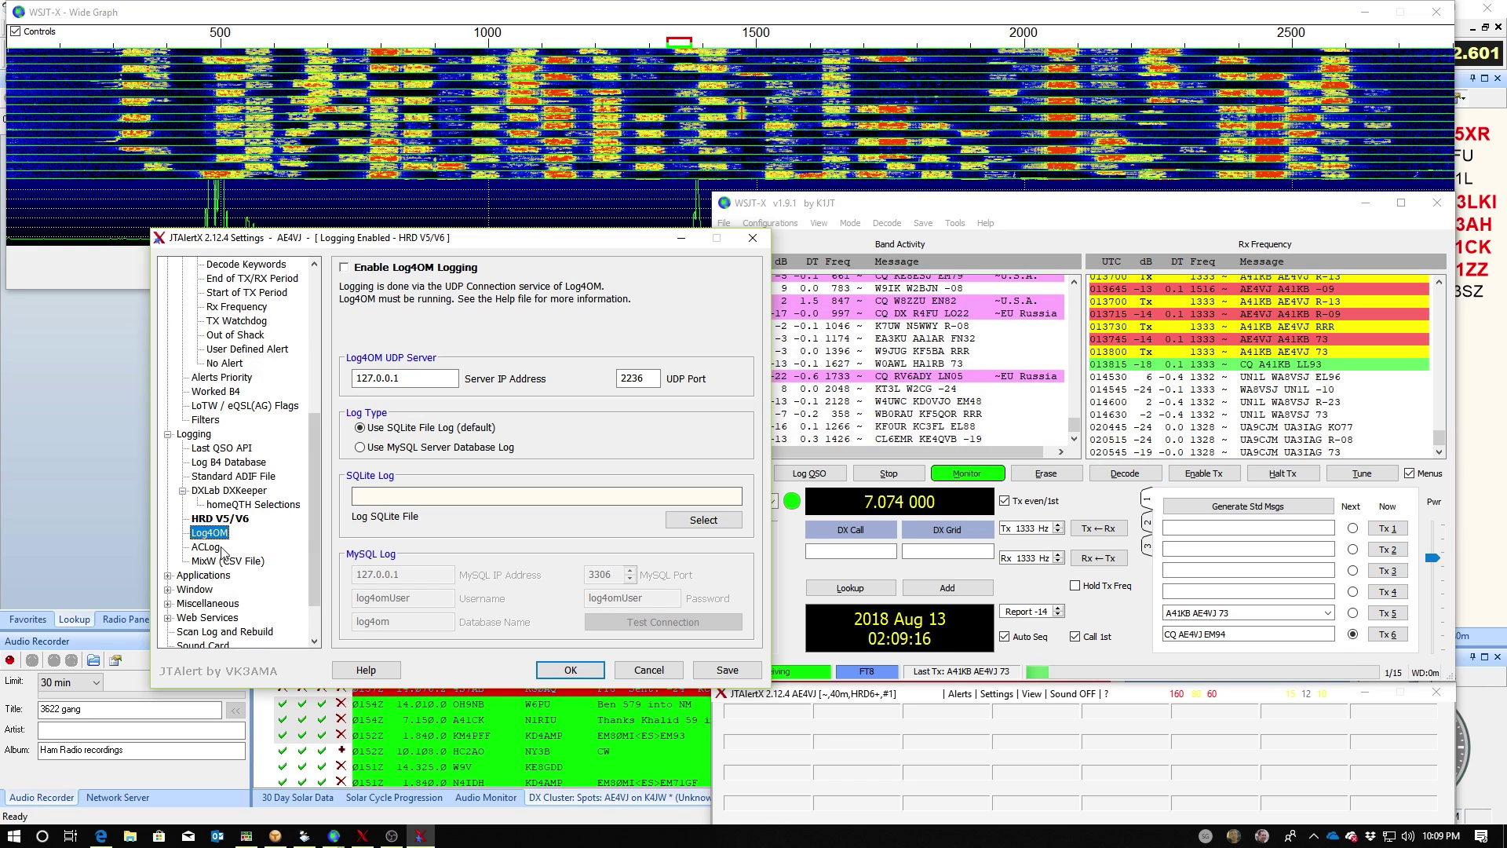
pyautogui.click(210, 548)
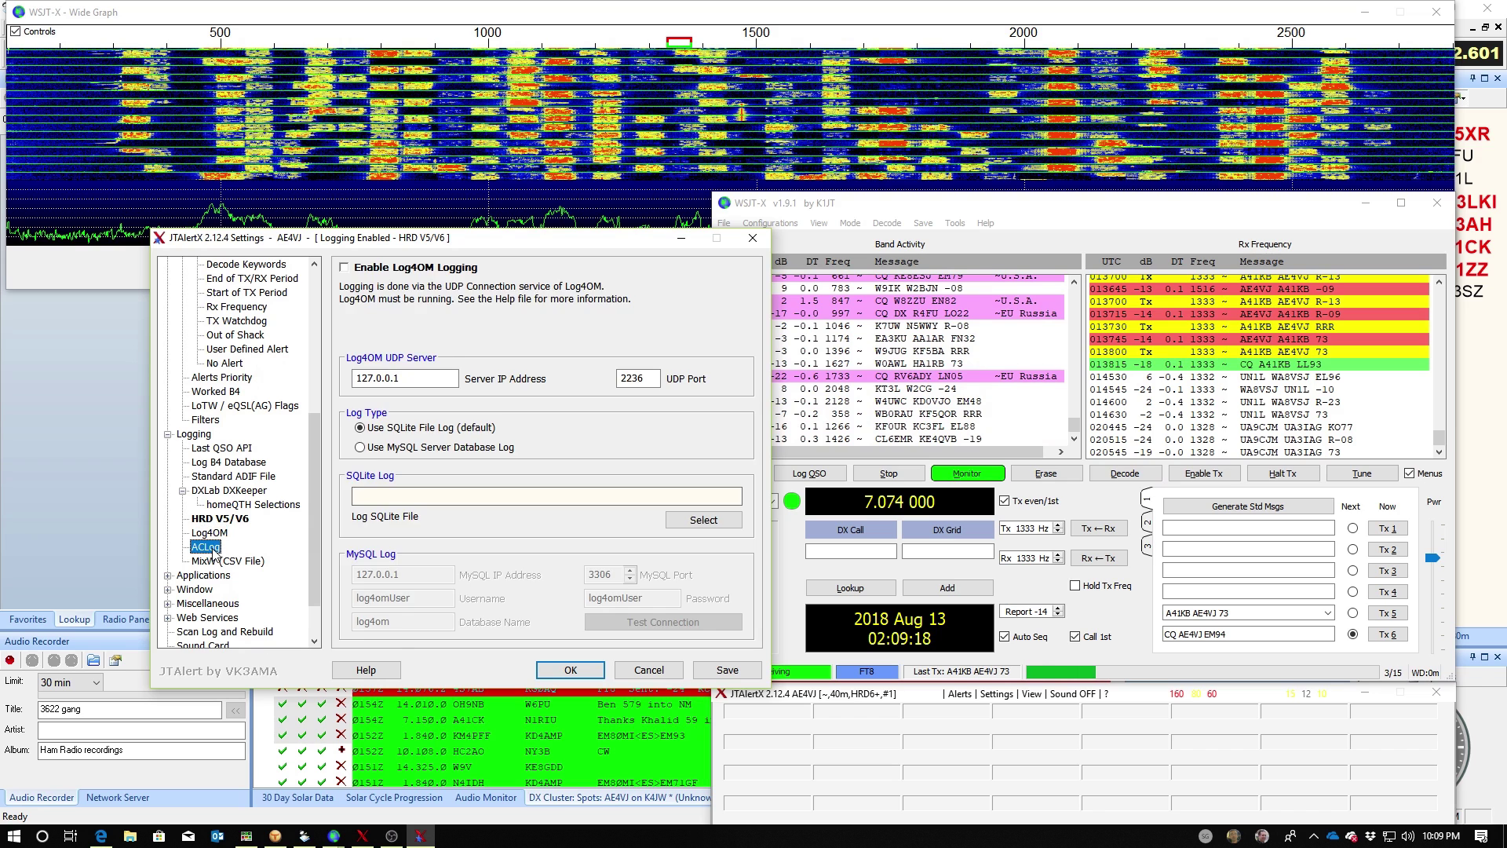
pyautogui.click(220, 562)
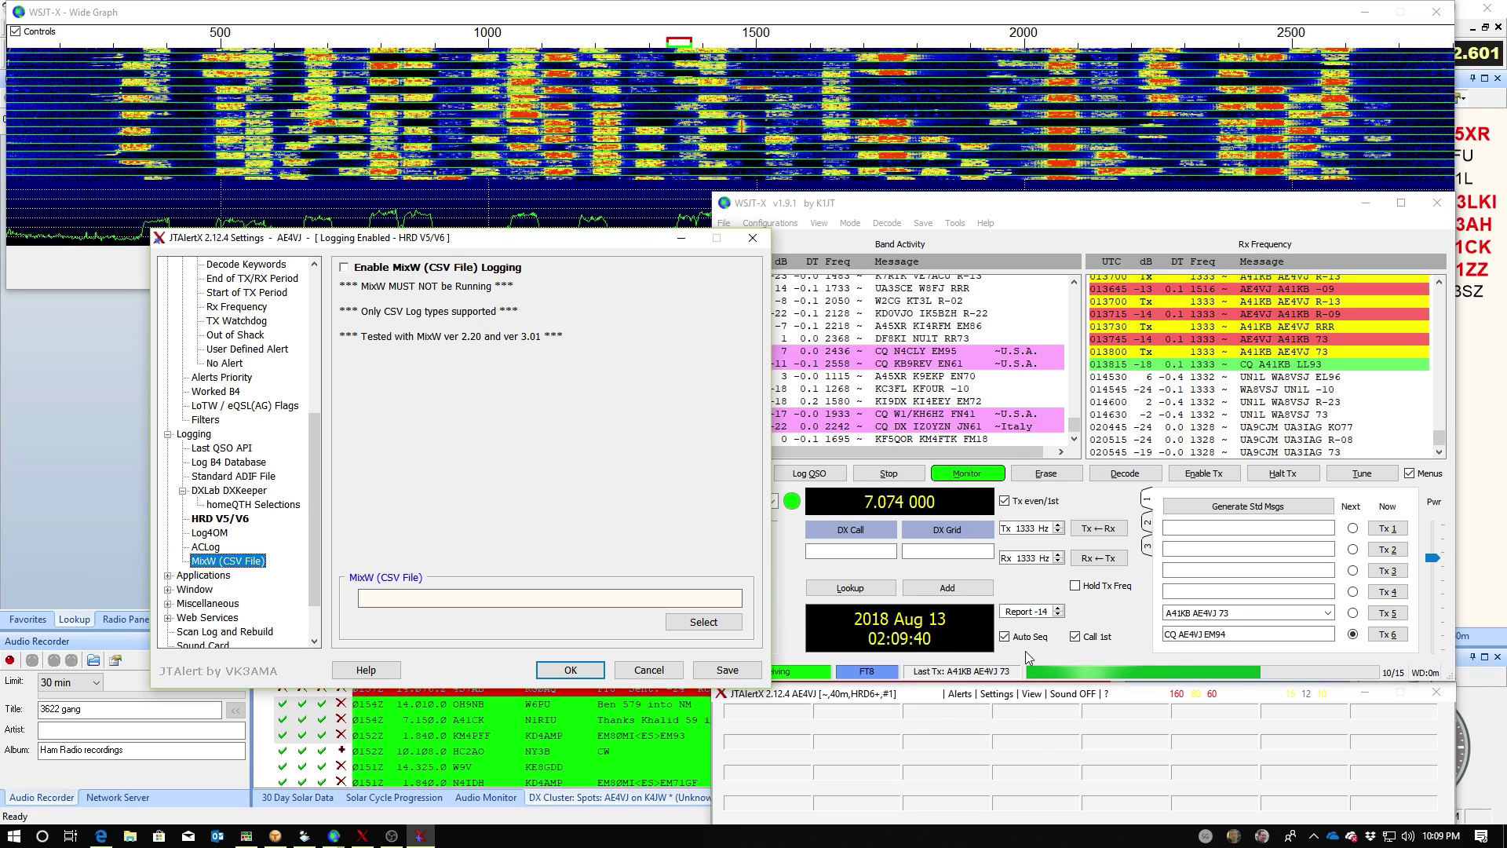
# Review all the Auto-Start application slots, #1 through #10, in the Applications settings.
pyautogui.click(168, 576)
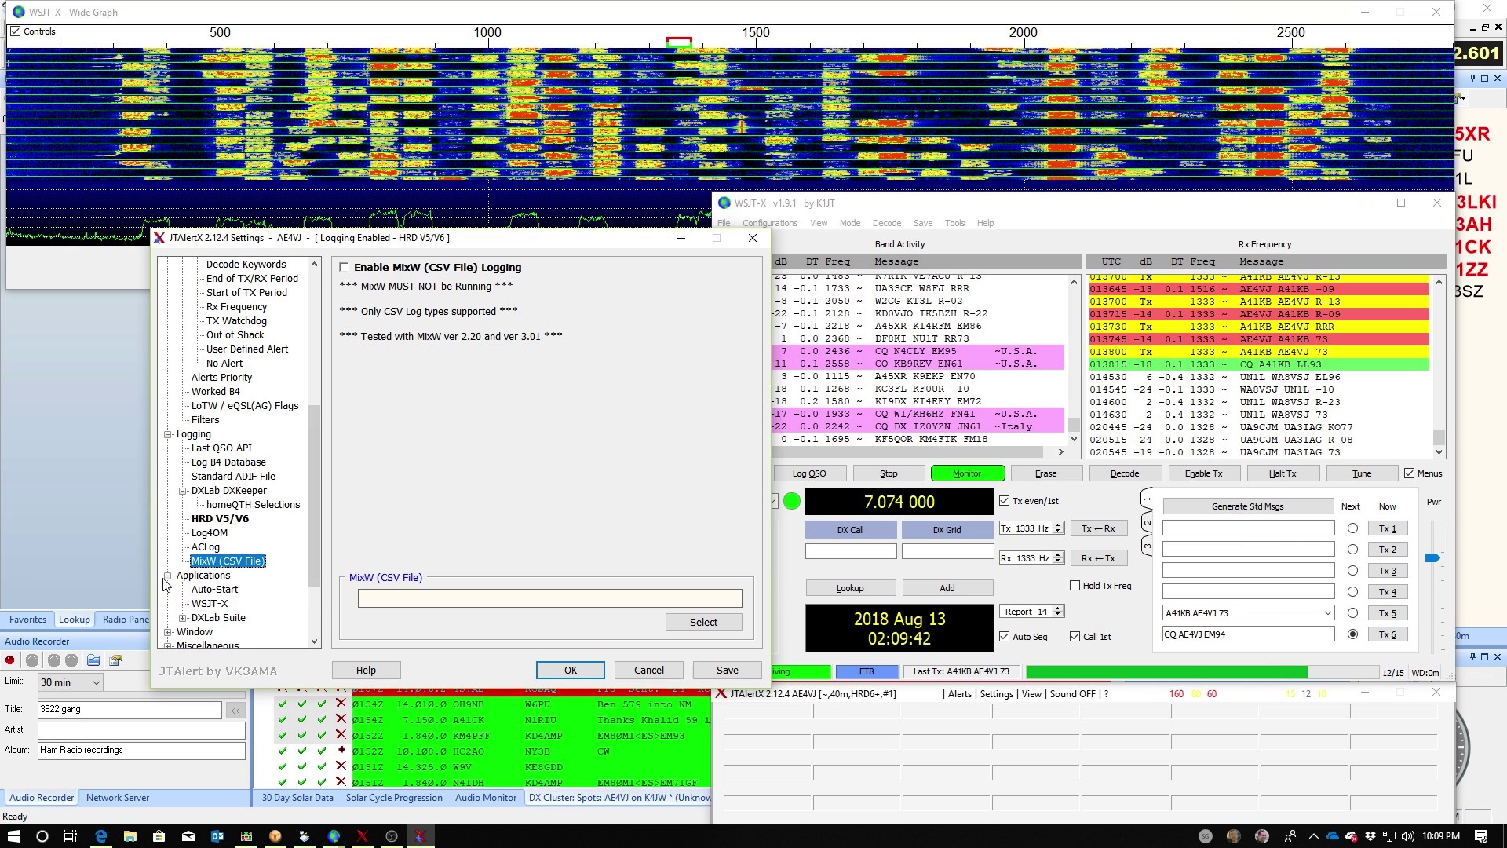
pyautogui.click(212, 589)
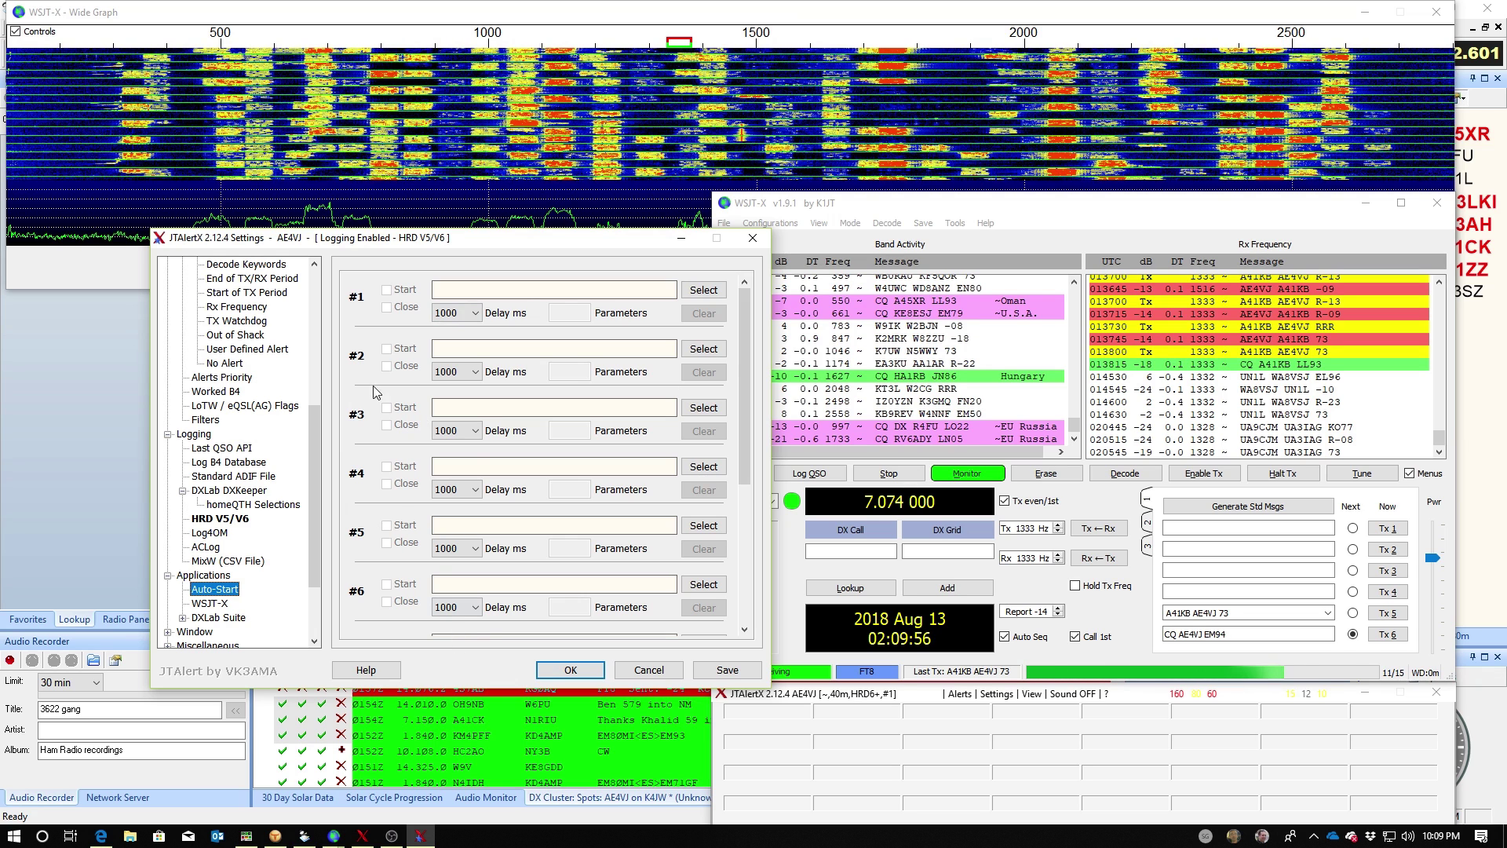
pyautogui.moveTo(752, 451); pyautogui.dragTo(741, 633)
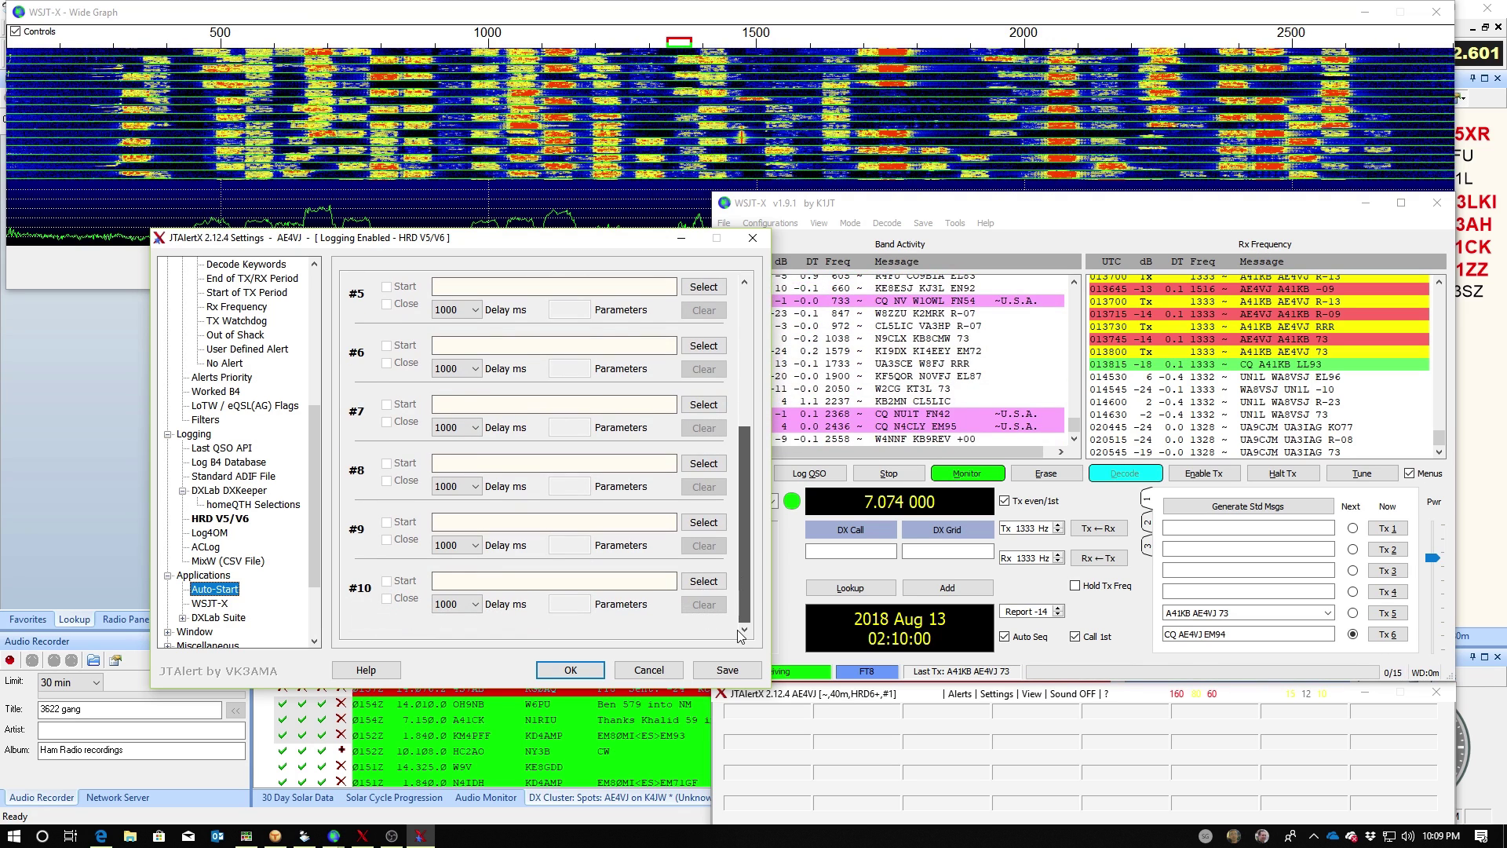
pyautogui.moveTo(742, 619); pyautogui.dragTo(758, 456)
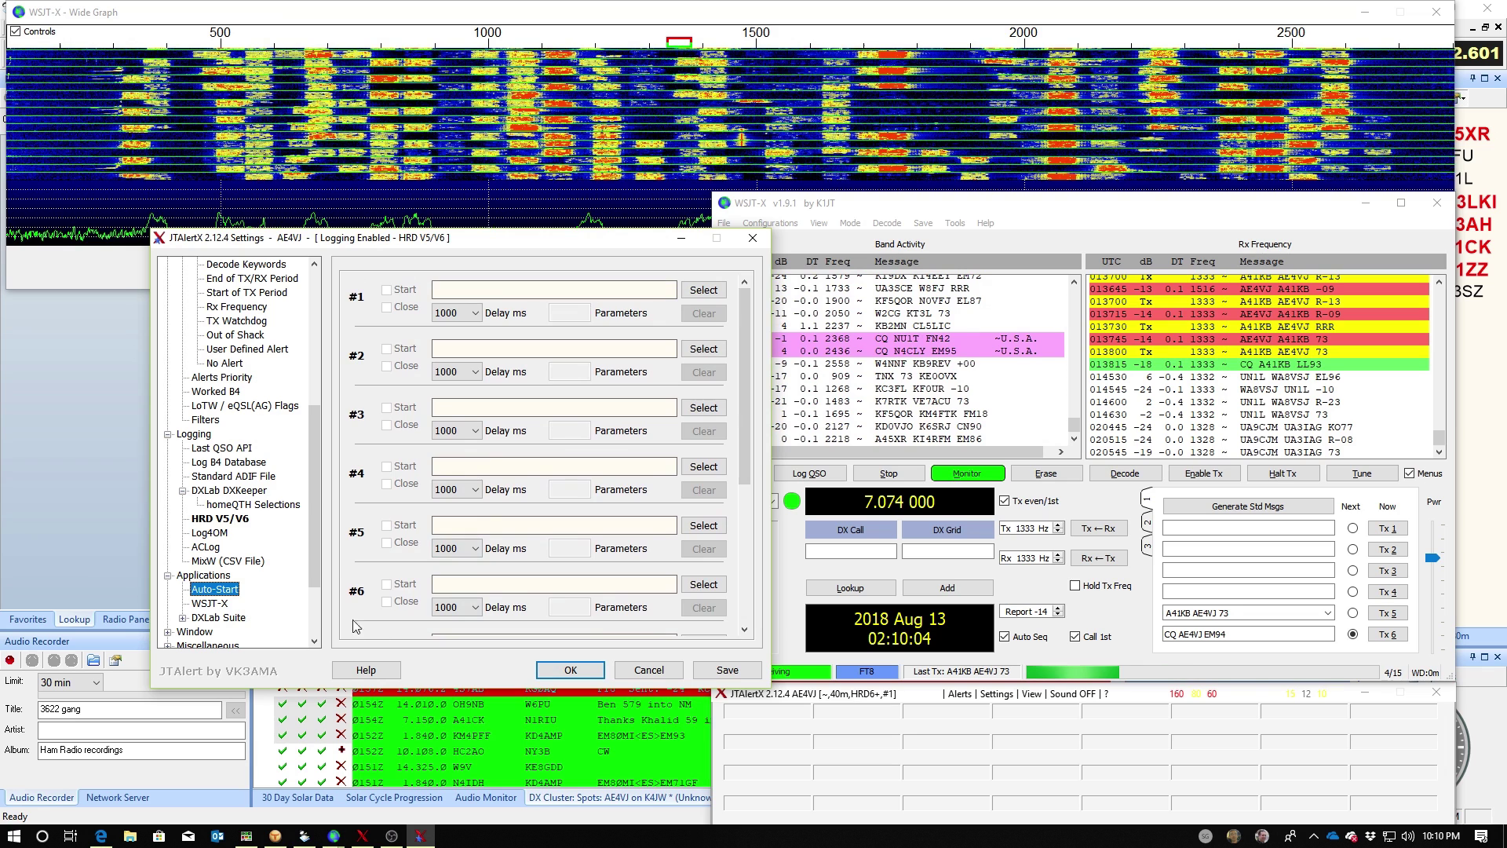
# Review the WSJT-X application options and the DXLab Suite lookup and Spotcollector options.
pyautogui.click(210, 603)
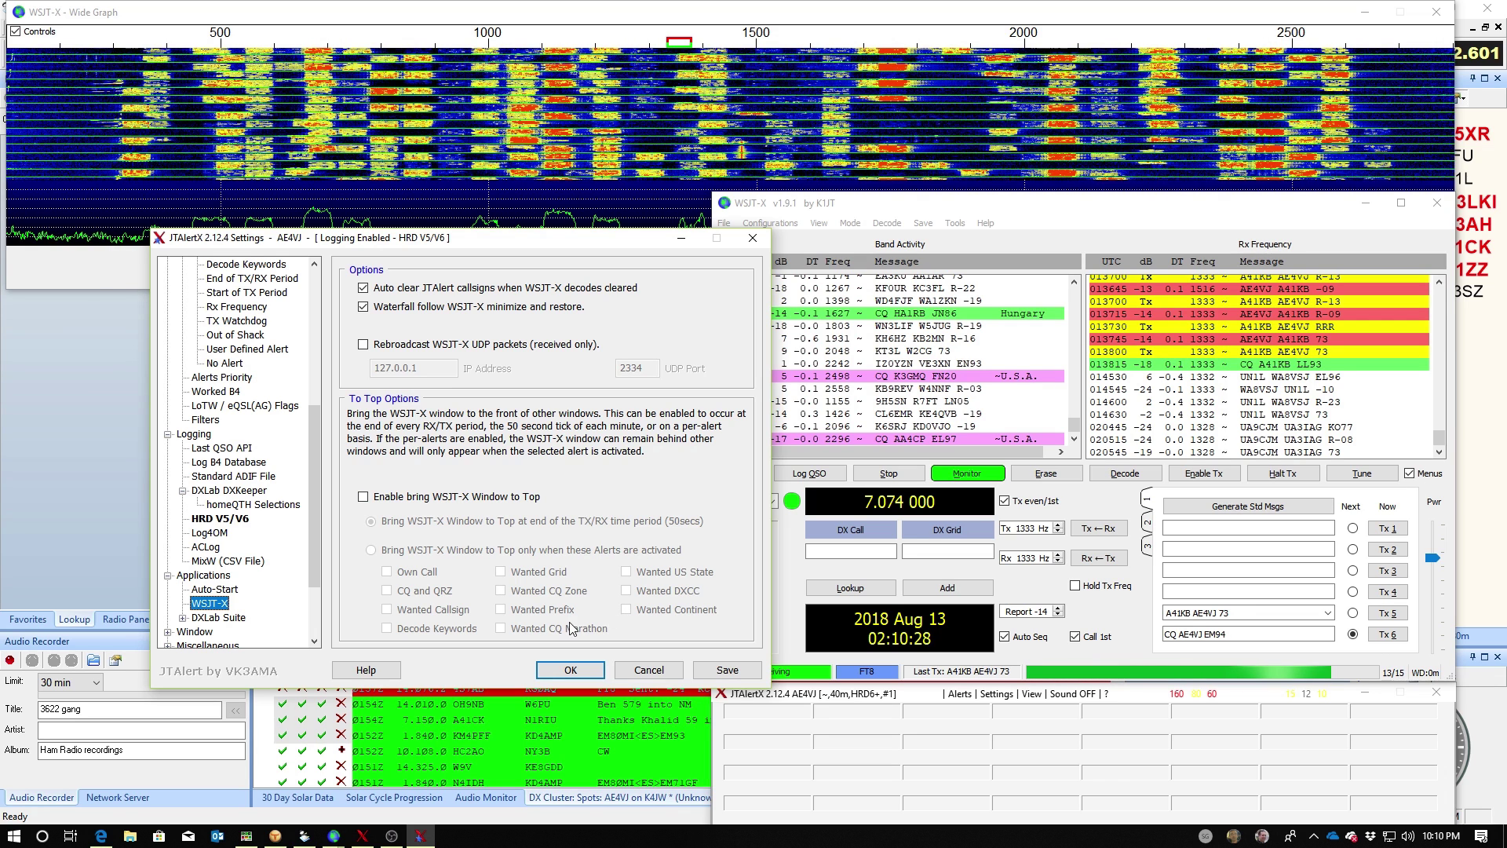
pyautogui.moveTo(336, 840)
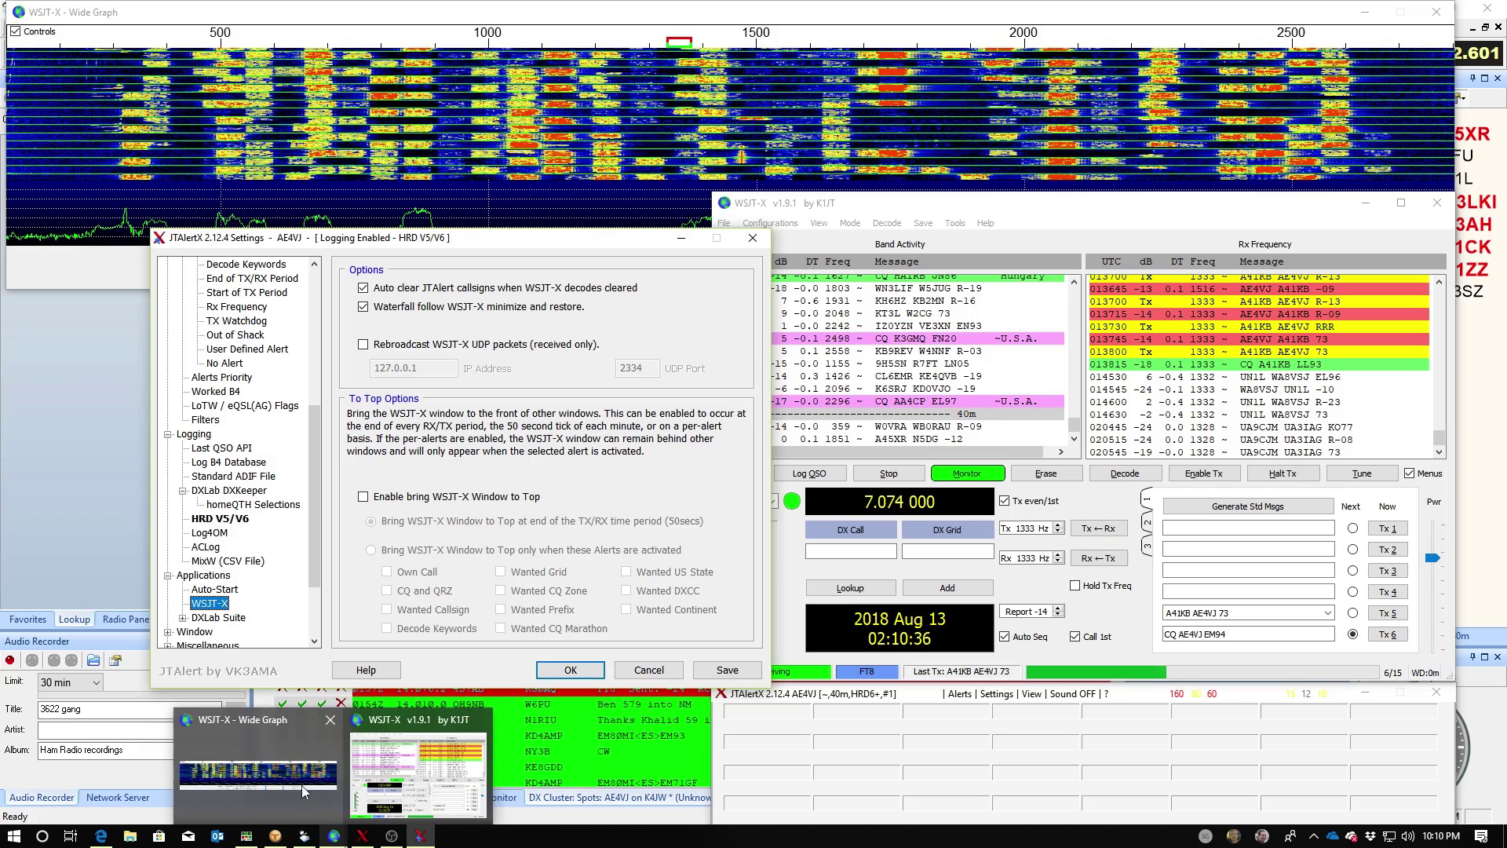
pyautogui.moveTo(402, 823)
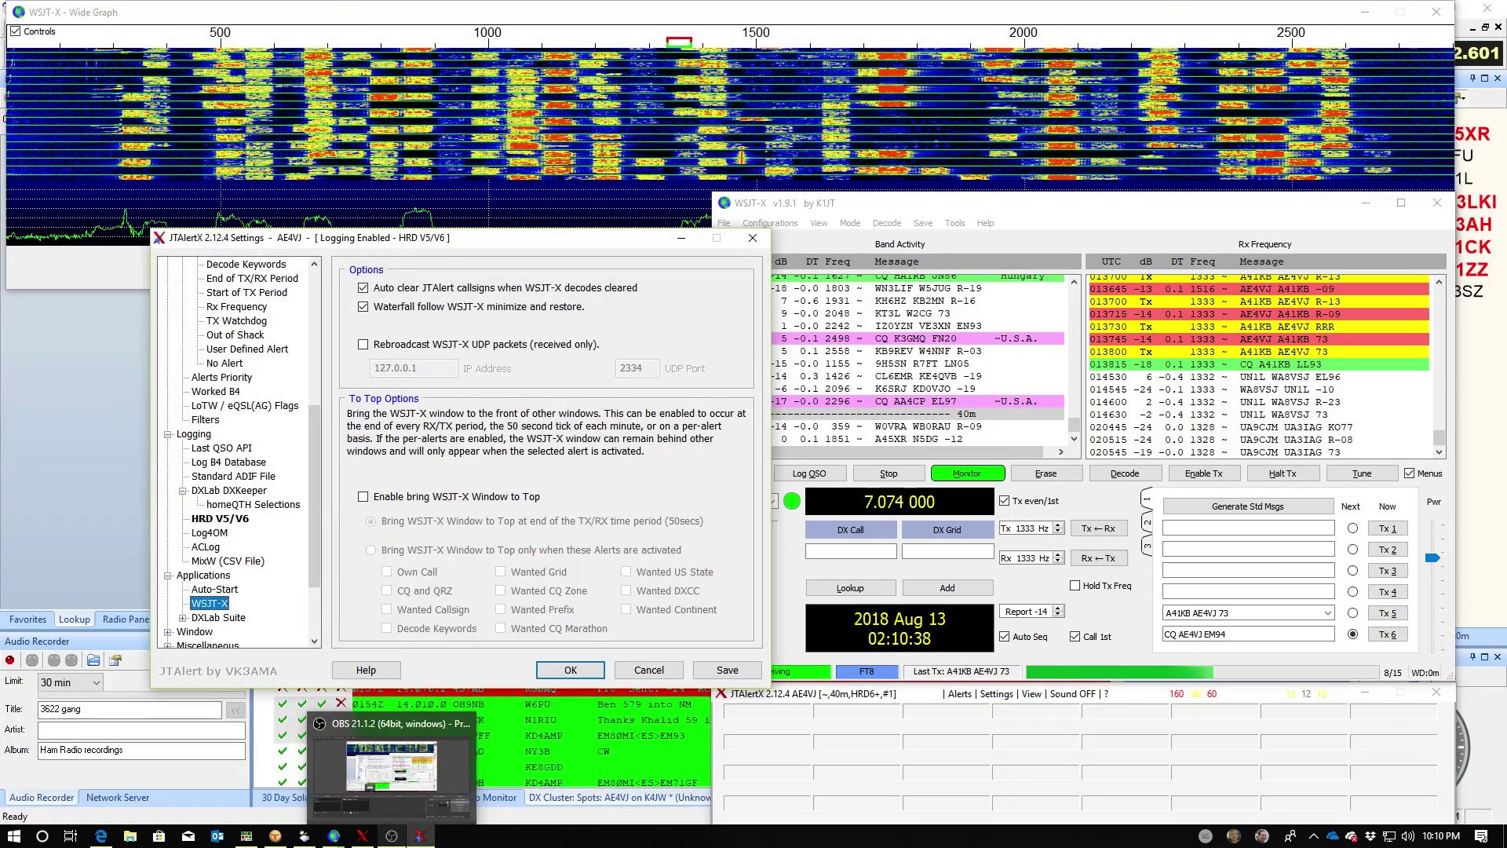
pyautogui.doubleClick(218, 618)
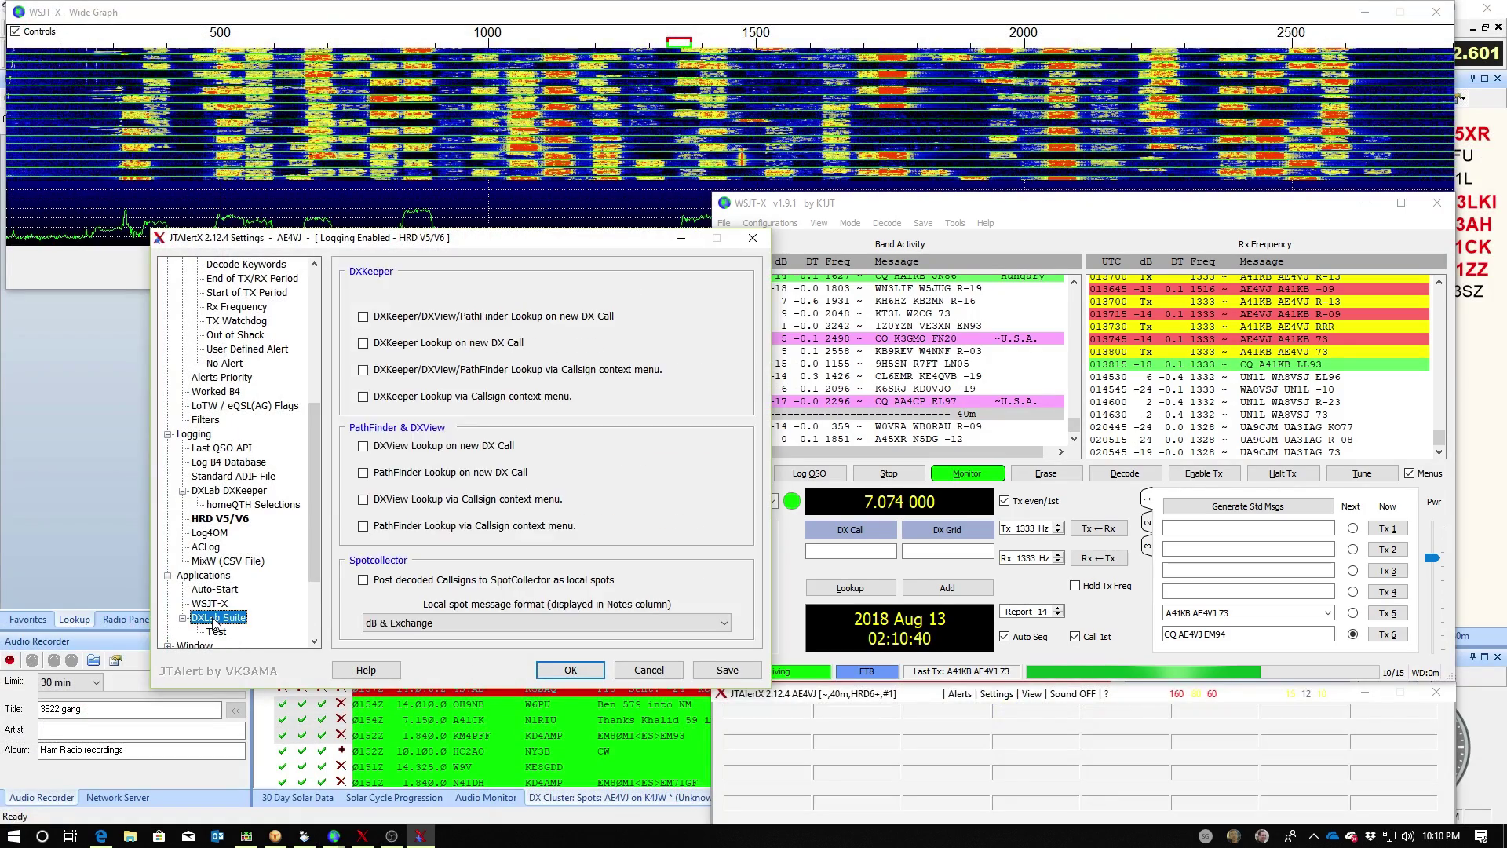
# Review the Window settings for Macros (Free-Text), Decodes History, Callsign QSO History, Band Activity Display and Popup Windows.
pyautogui.scroll(-2, 216, 623)
pyautogui.scroll(-1, 188, 542)
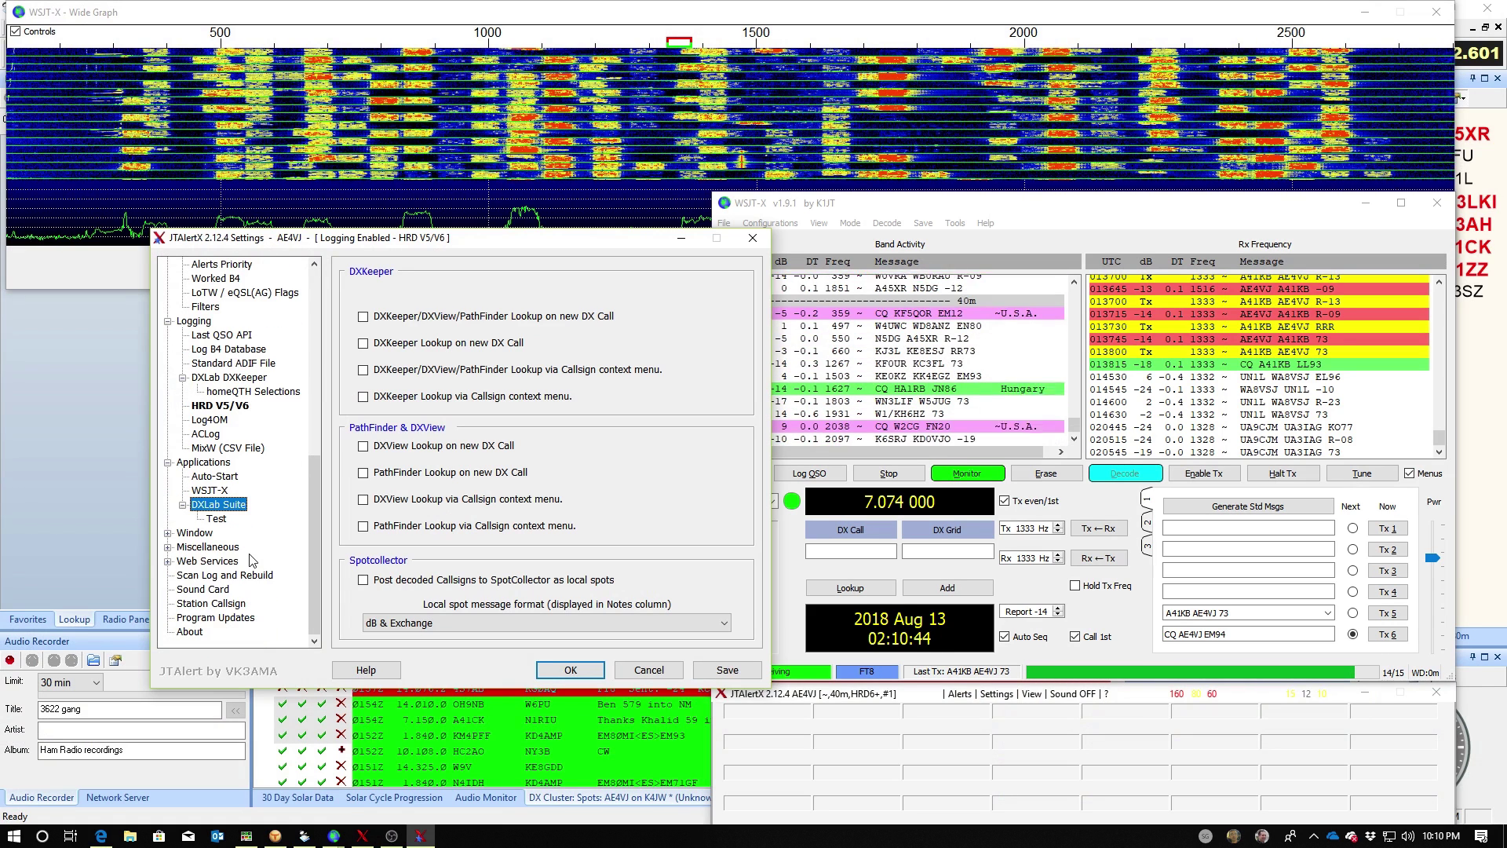
pyautogui.click(167, 532)
pyautogui.click(202, 546)
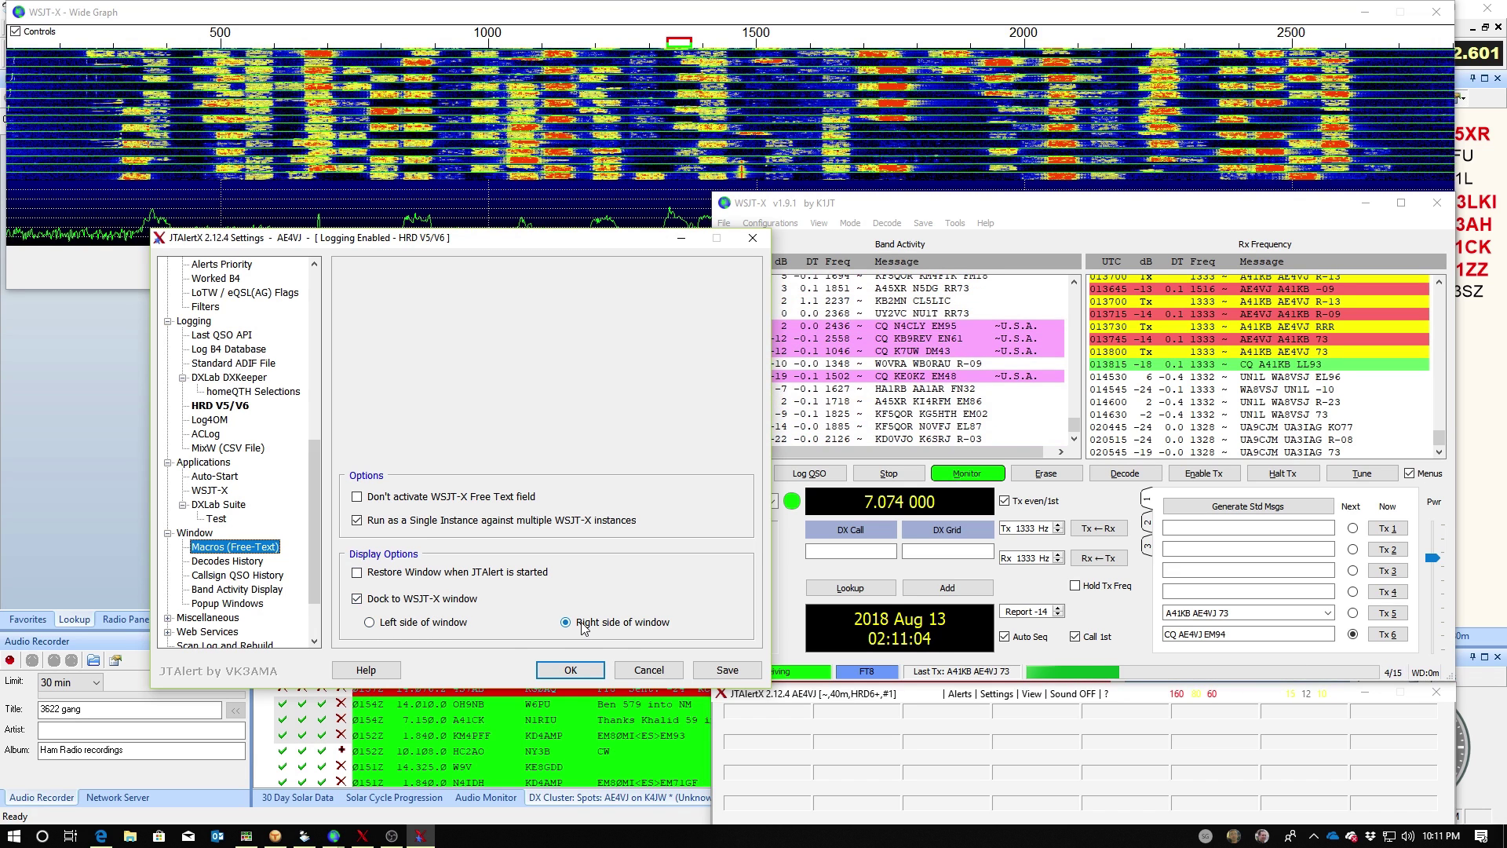
pyautogui.click(261, 562)
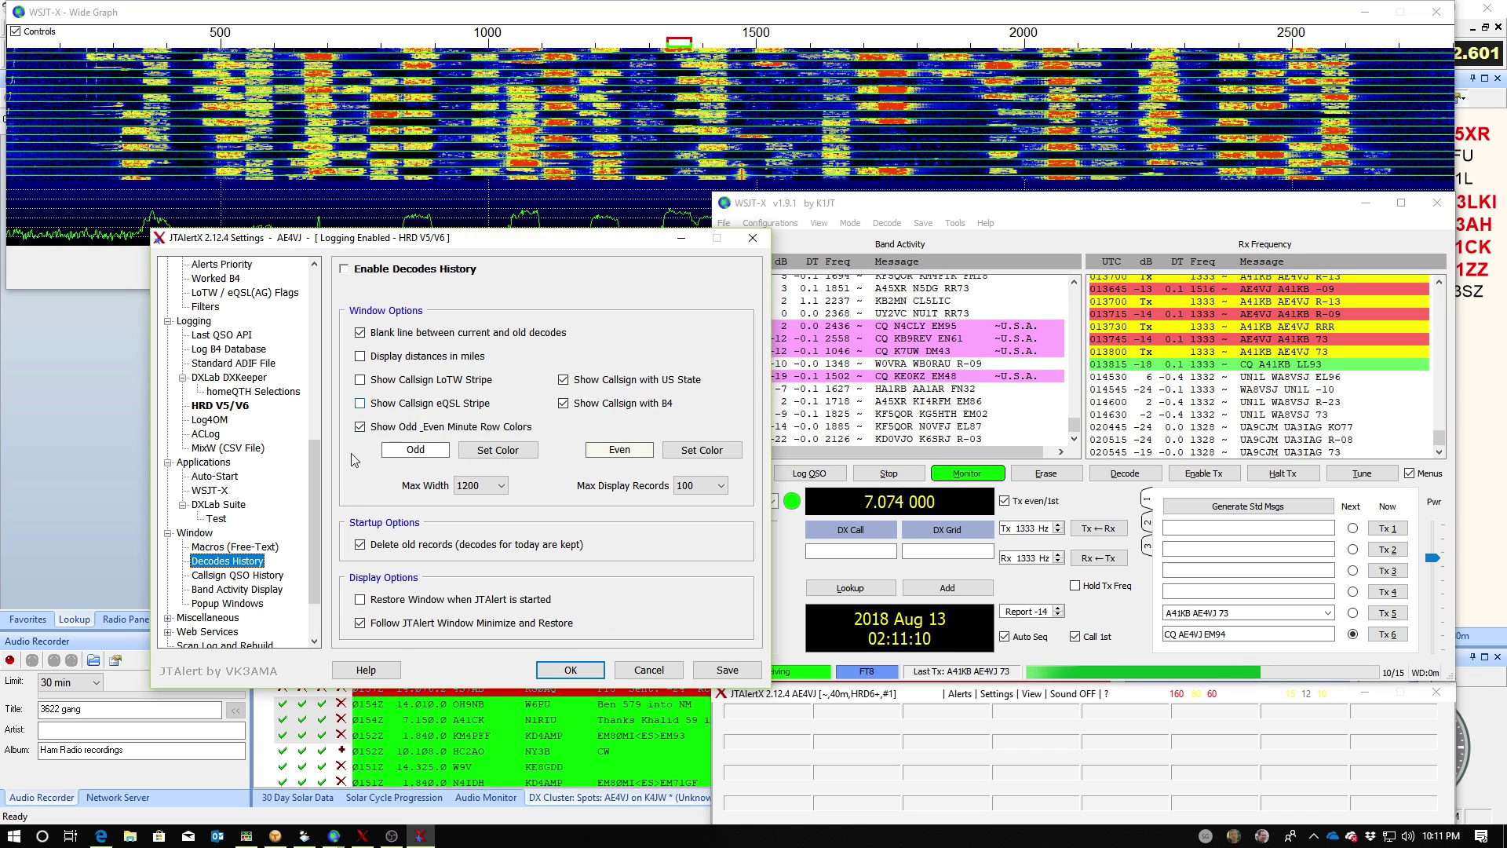
pyautogui.click(270, 576)
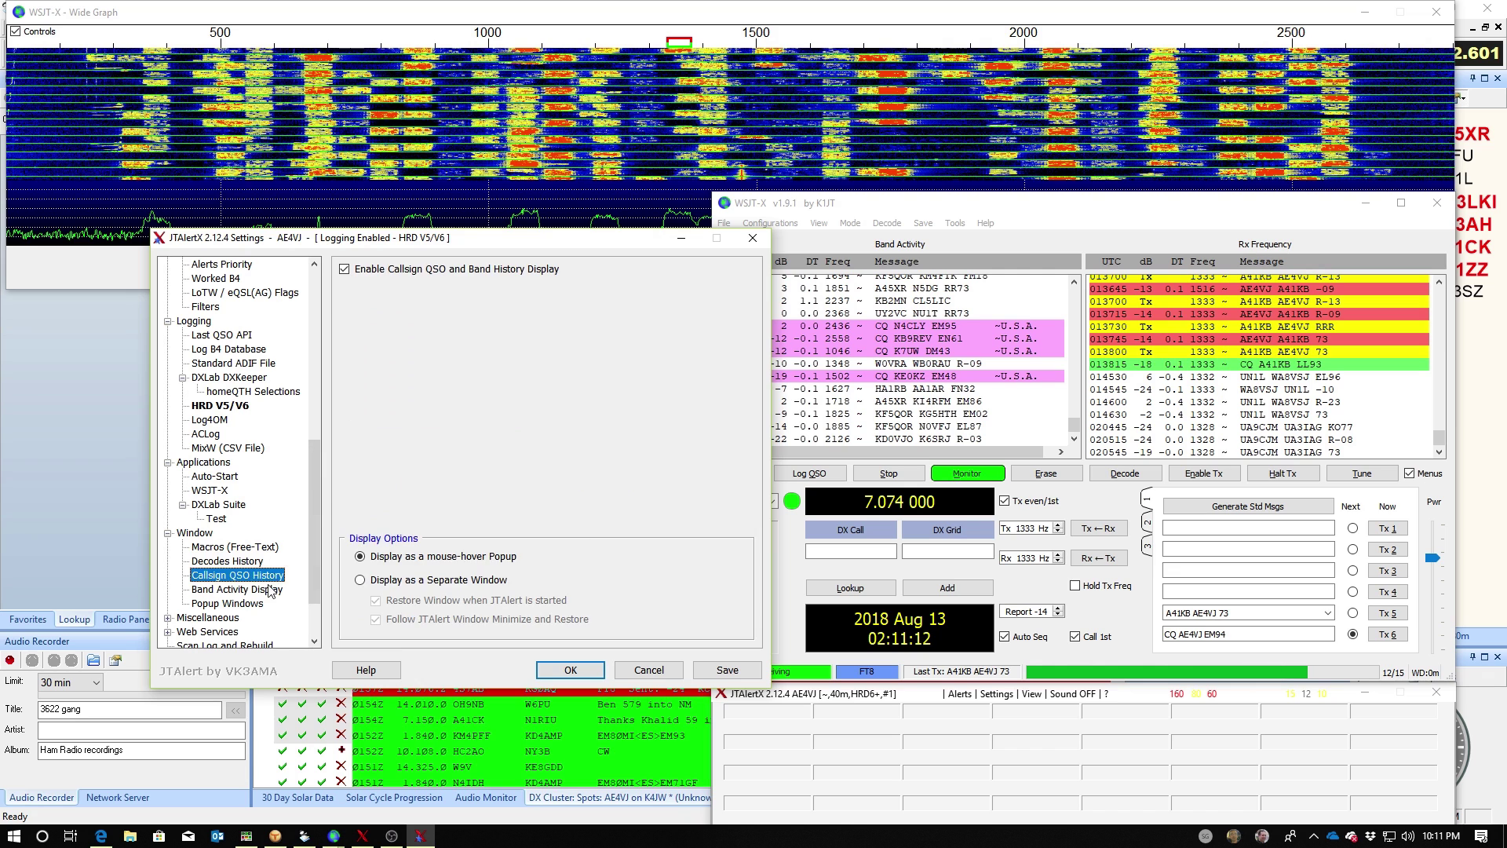
pyautogui.click(271, 591)
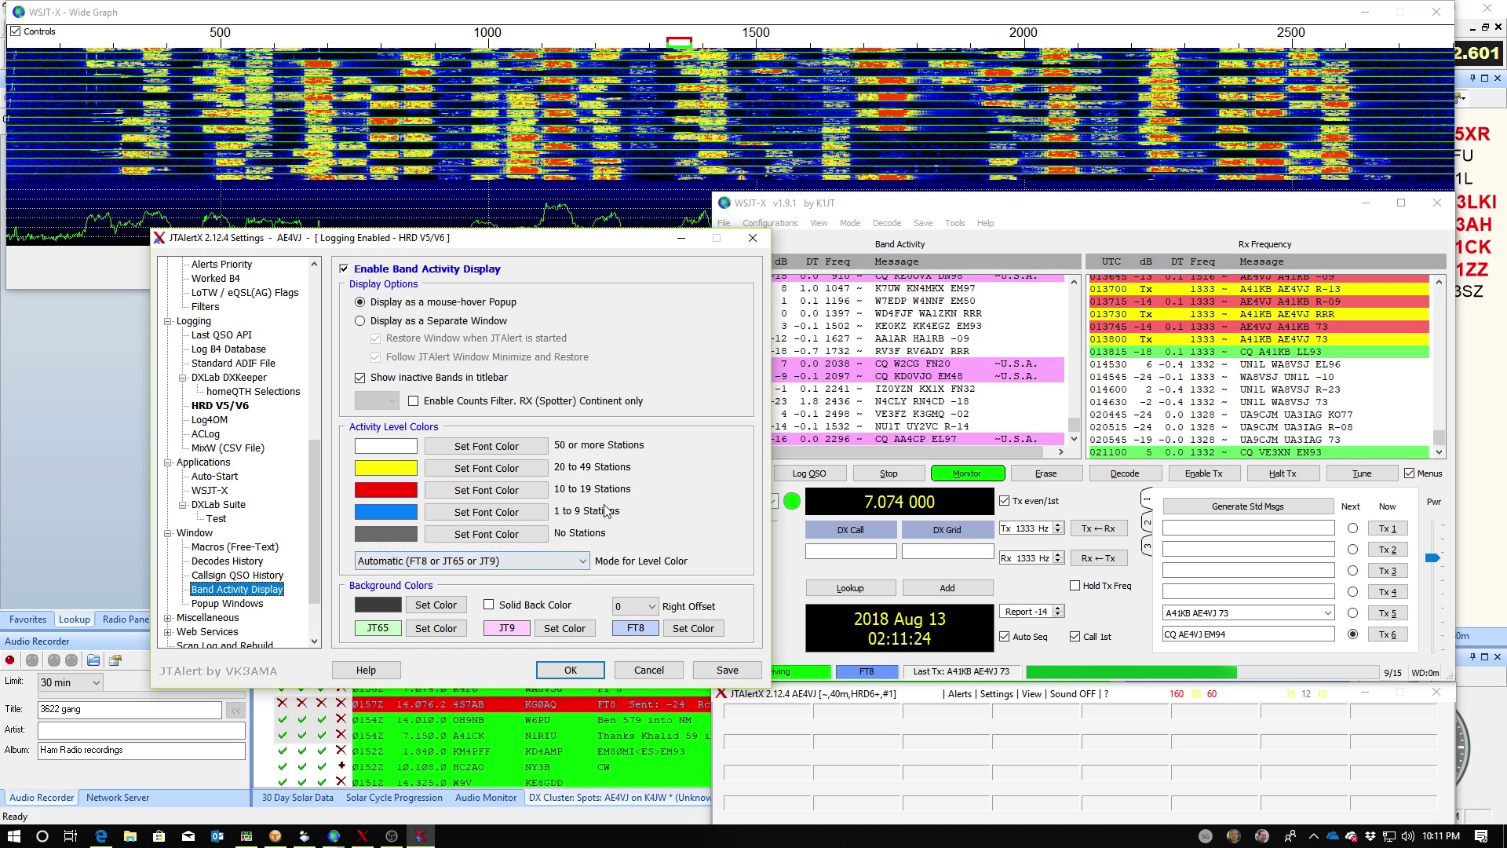
pyautogui.click(247, 604)
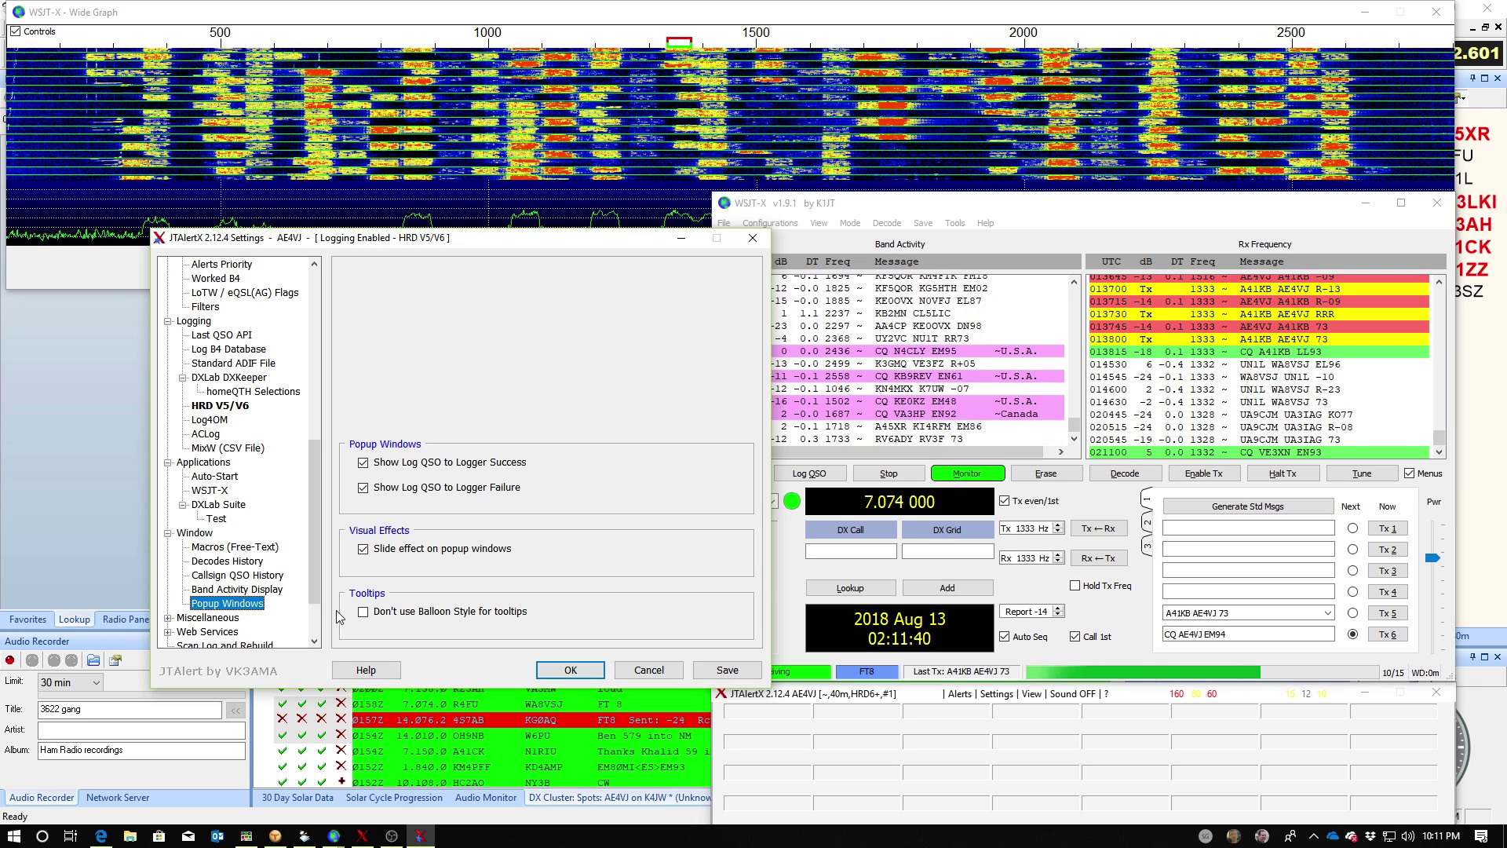
# Review the Miscellaneous settings for Hot Keys and Performance.
pyautogui.scroll(-1, 314, 604)
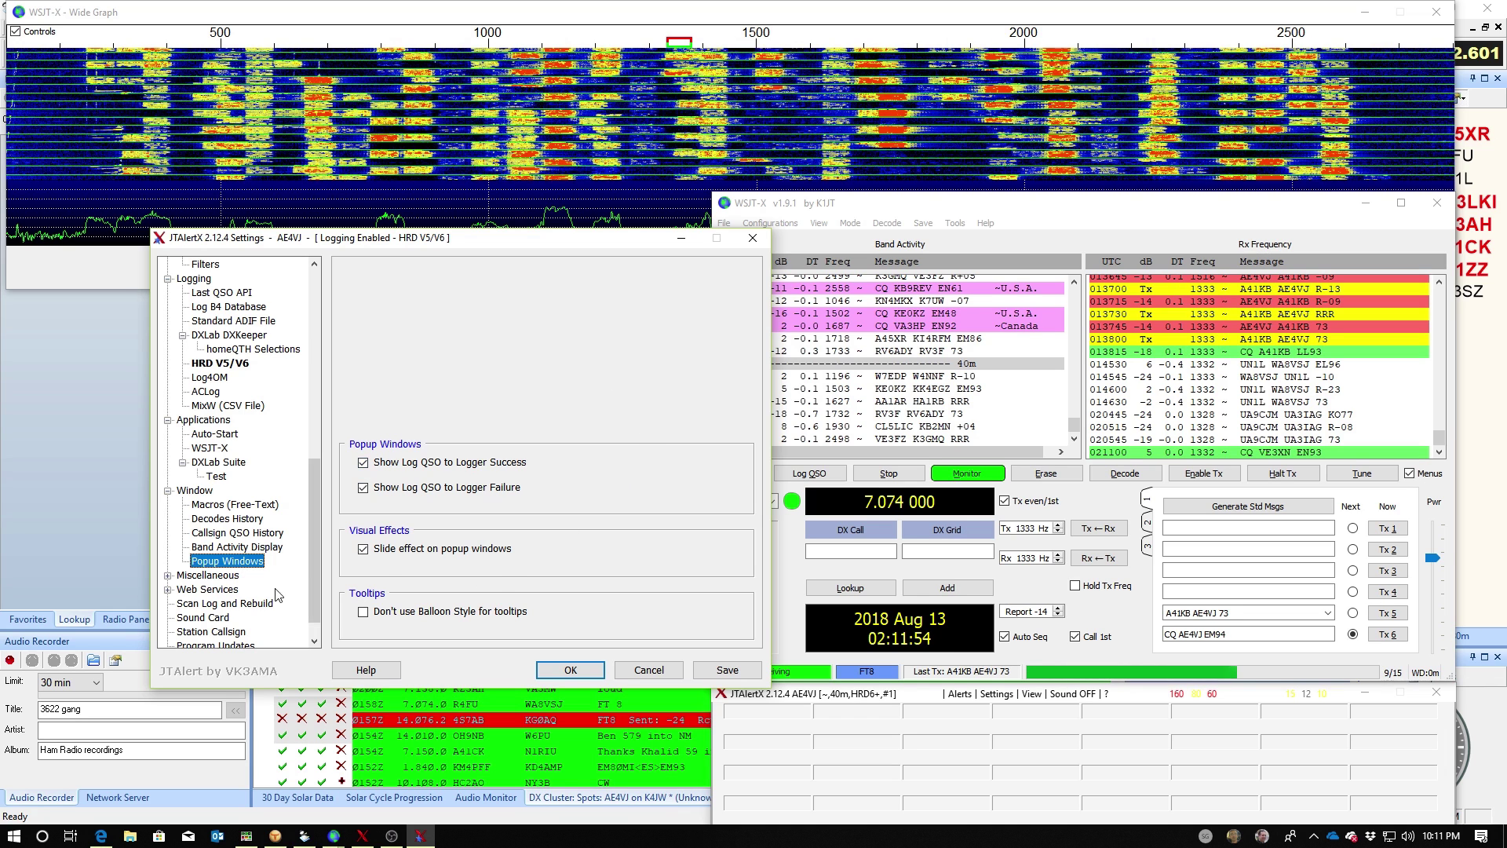
pyautogui.doubleClick(188, 577)
pyautogui.click(222, 589)
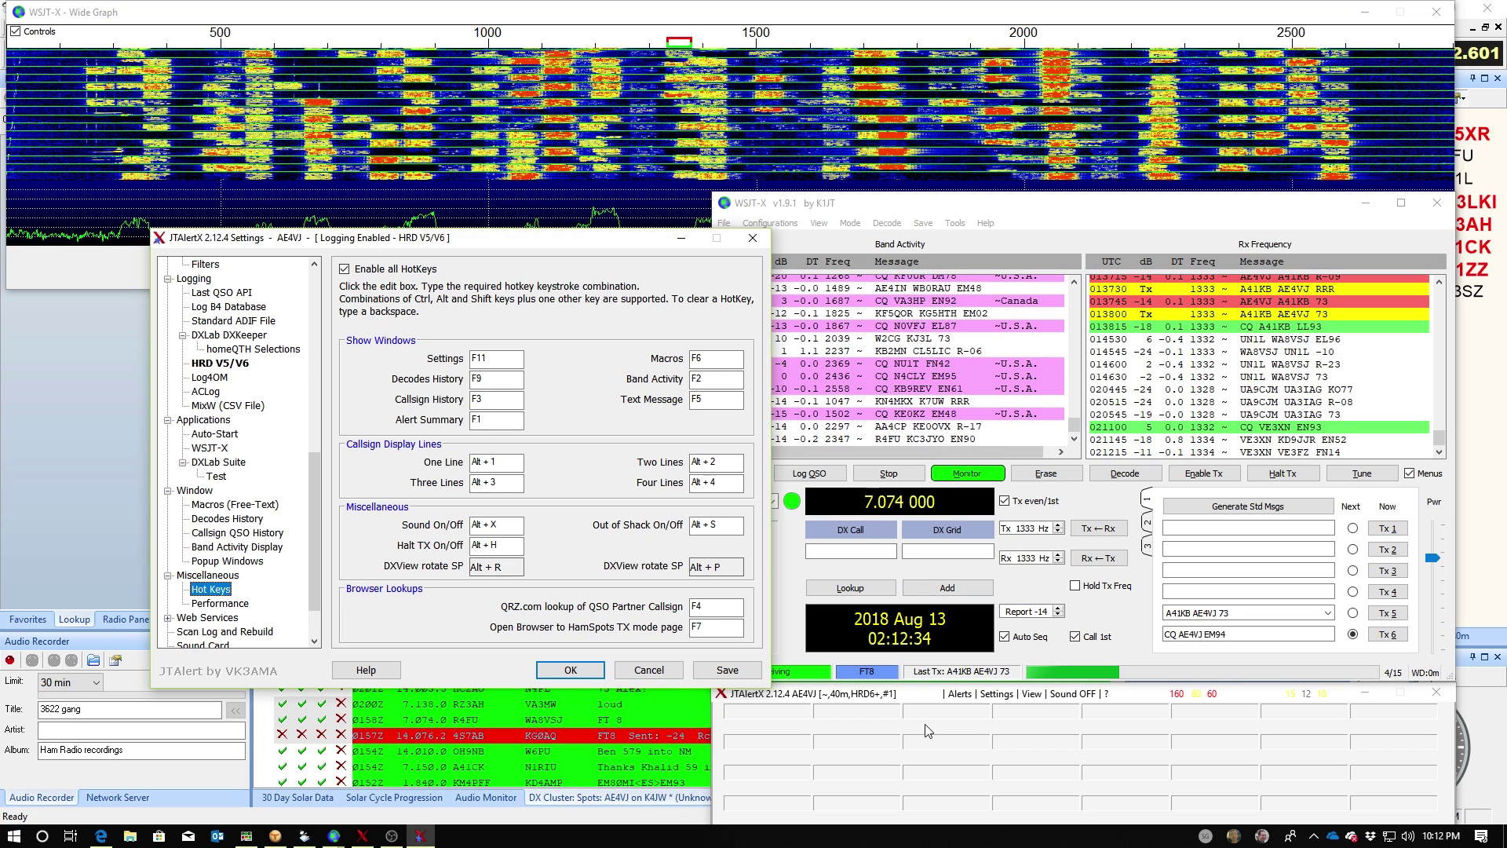
pyautogui.click(224, 603)
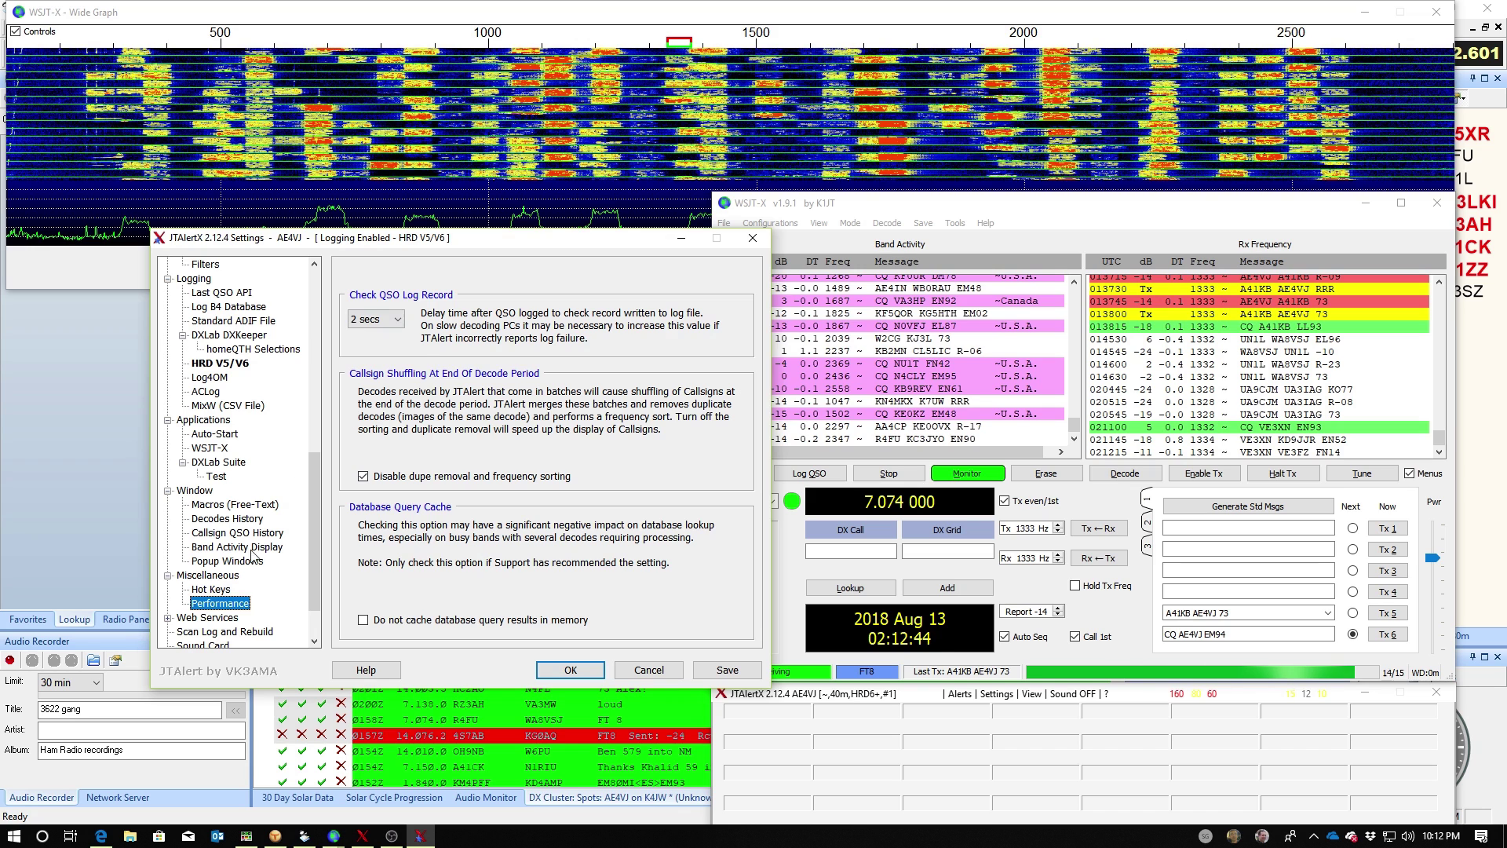
# Review the Web Services options and test the TCP ports for HamSpots.net spots, Band Activity Display and Text Messages.
pyautogui.click(205, 617)
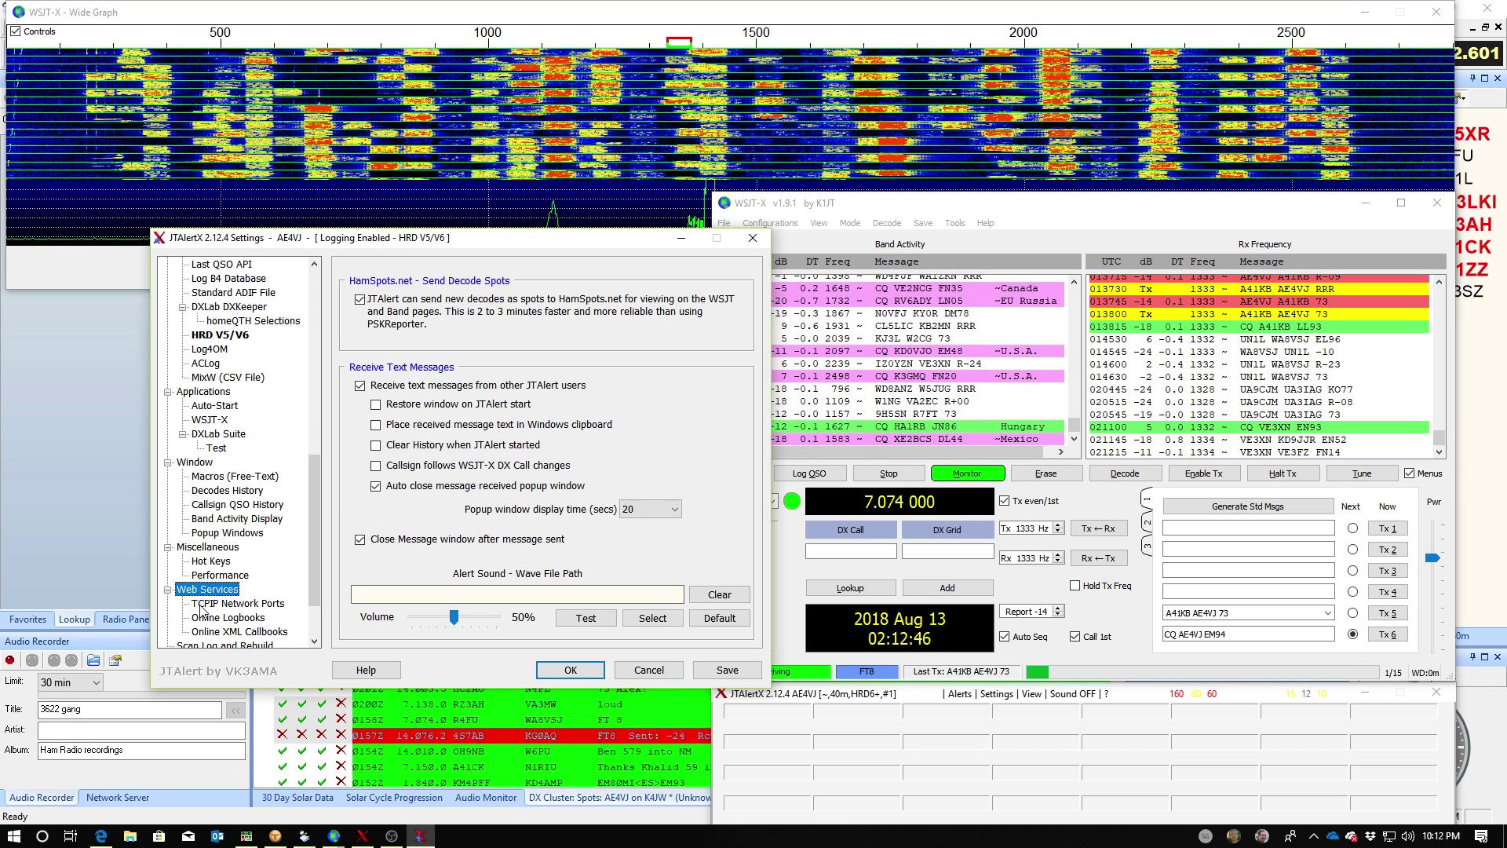
pyautogui.click(201, 604)
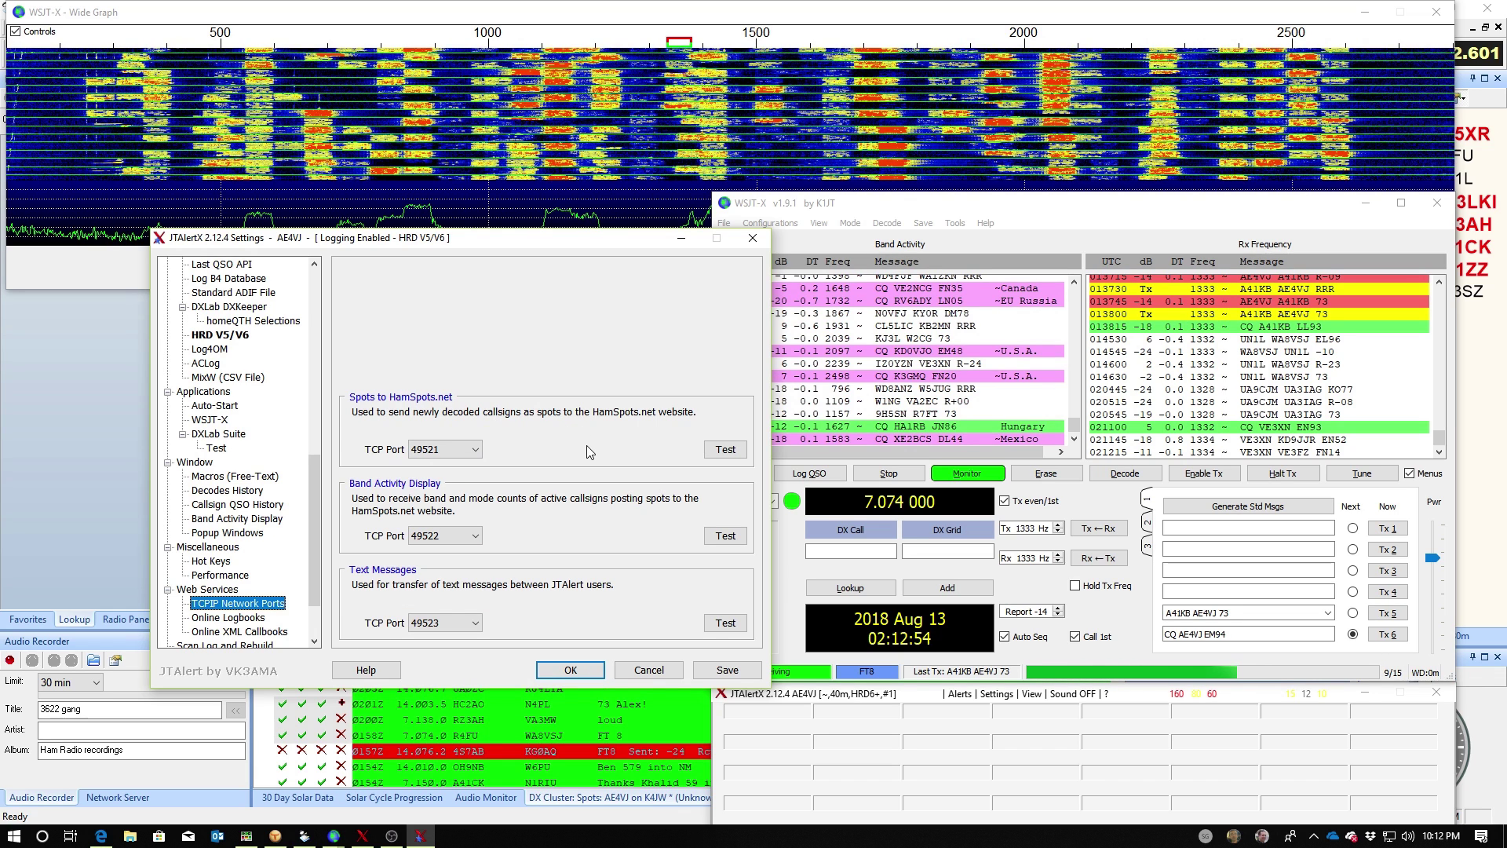
pyautogui.click(725, 449)
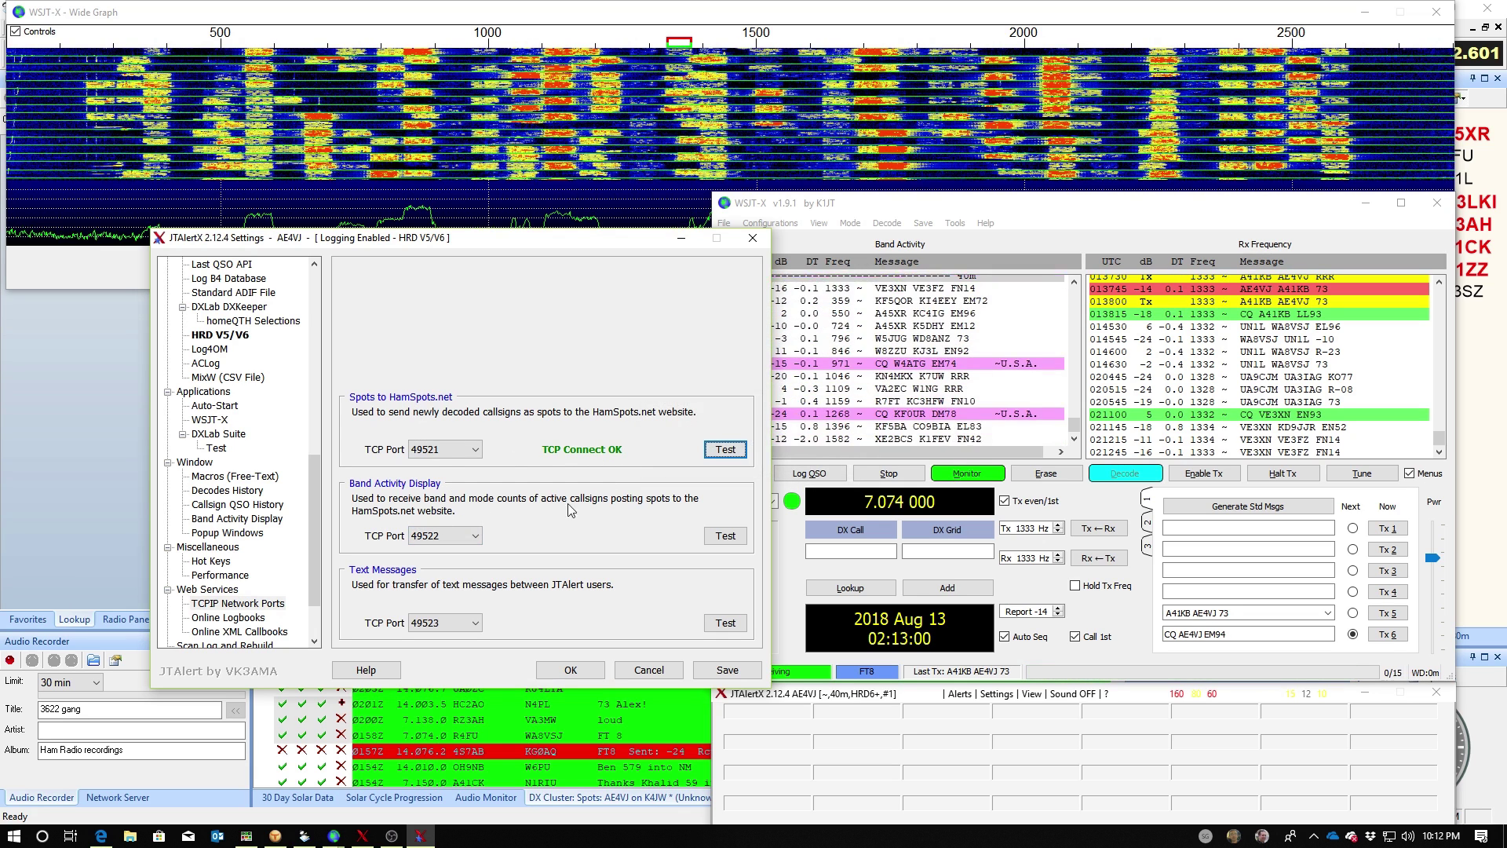
pyautogui.click(724, 536)
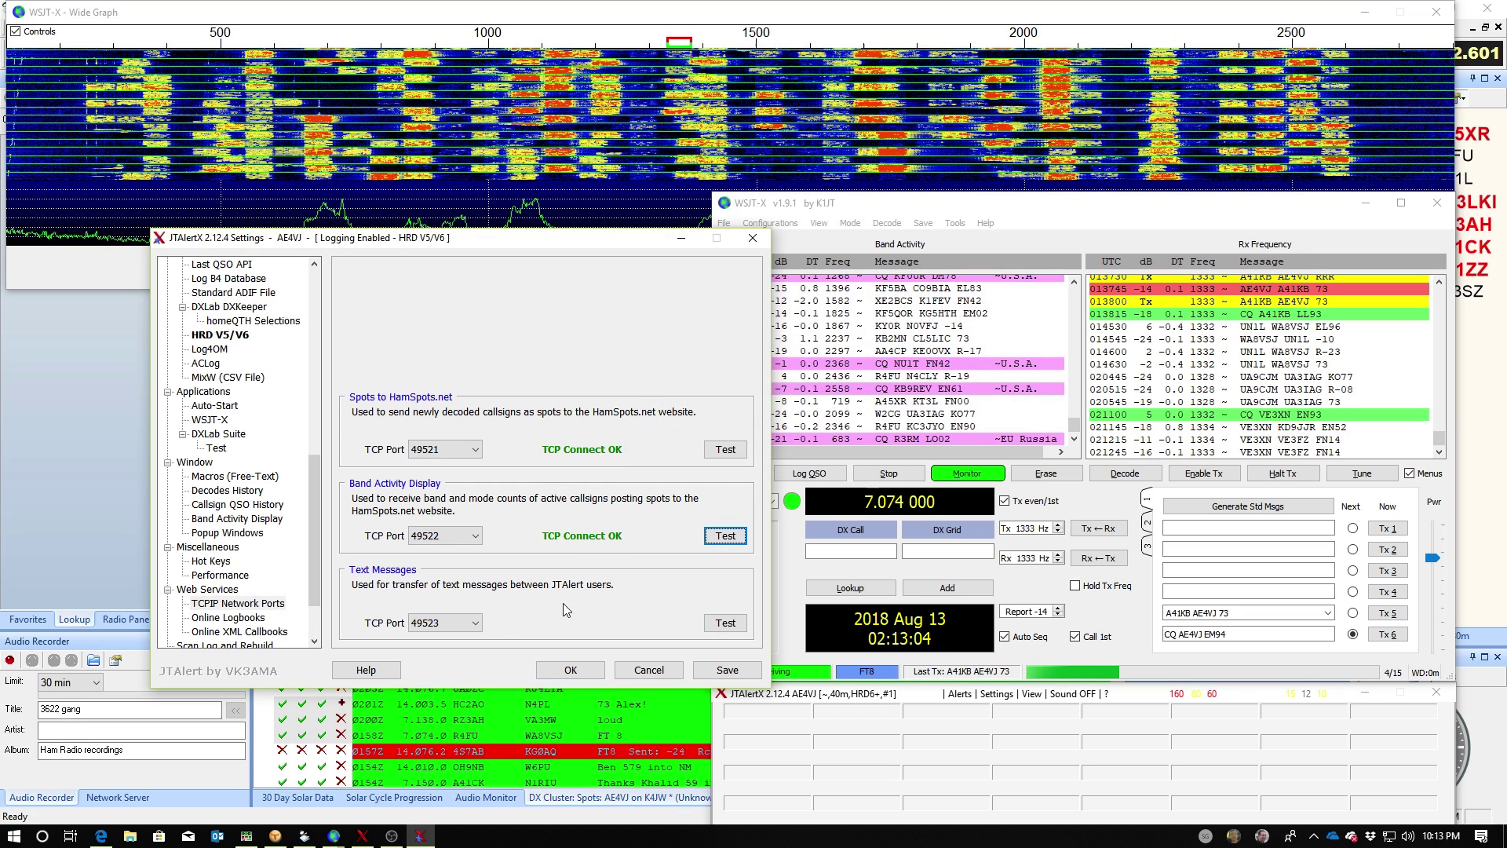
pyautogui.click(727, 622)
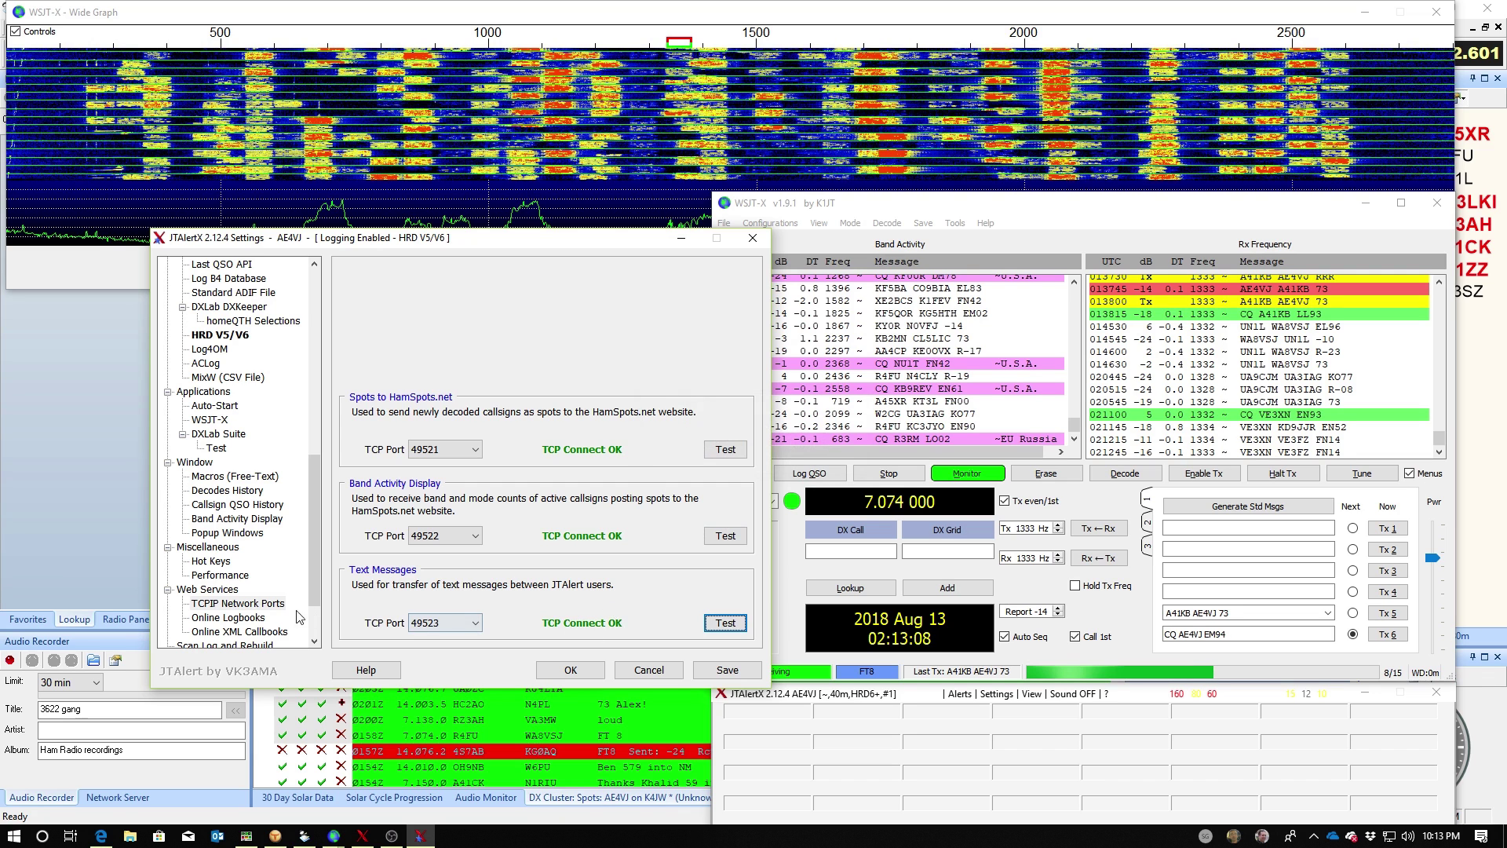
# Review the Online Logbooks upload settings and the Online XML Callbooks lookup settings.
pyautogui.click(259, 618)
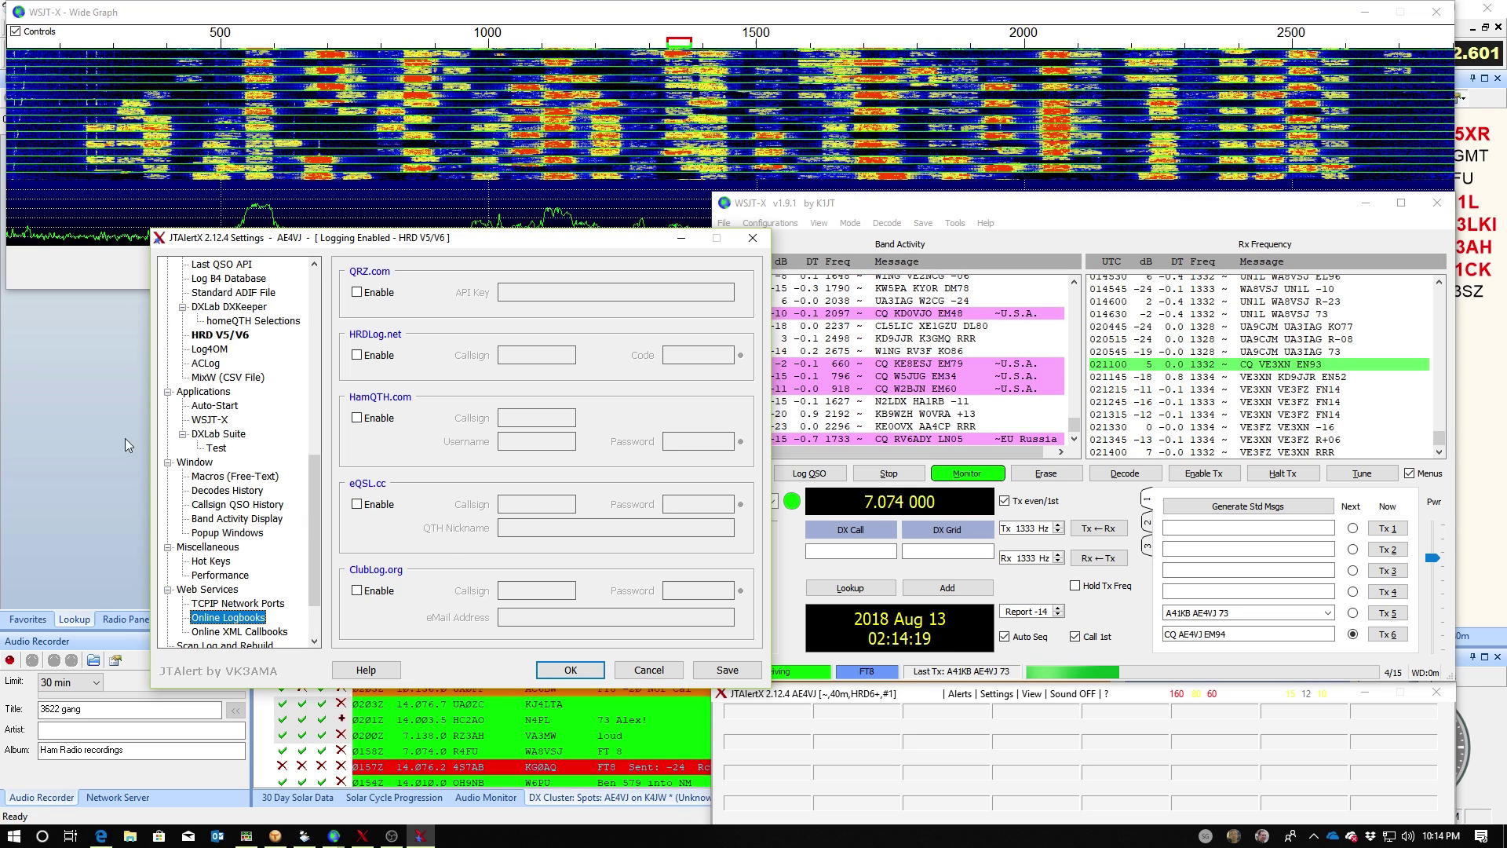
pyautogui.scroll(-1, 297, 548)
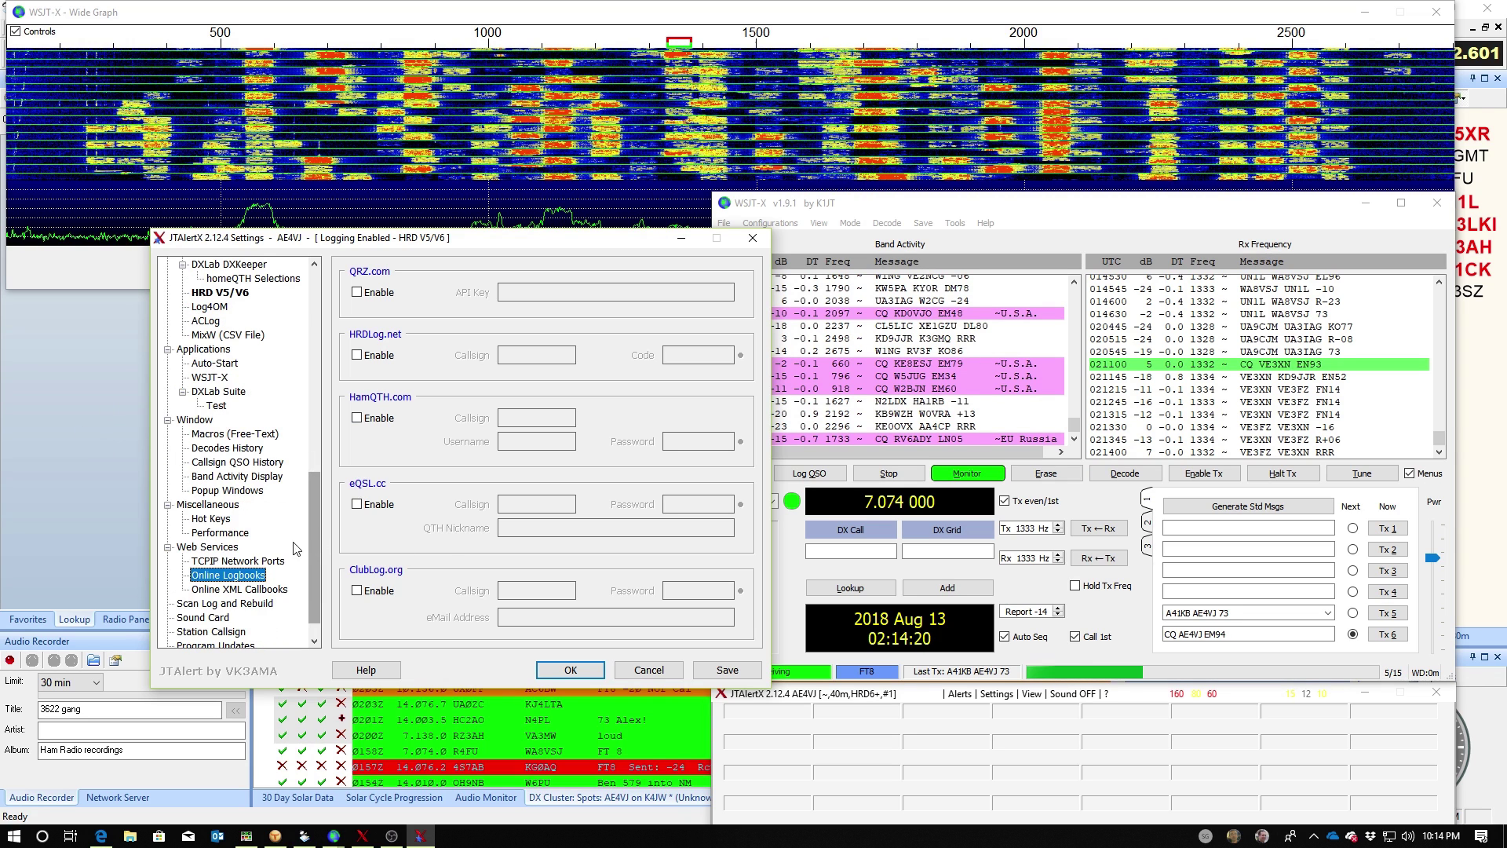
pyautogui.click(257, 593)
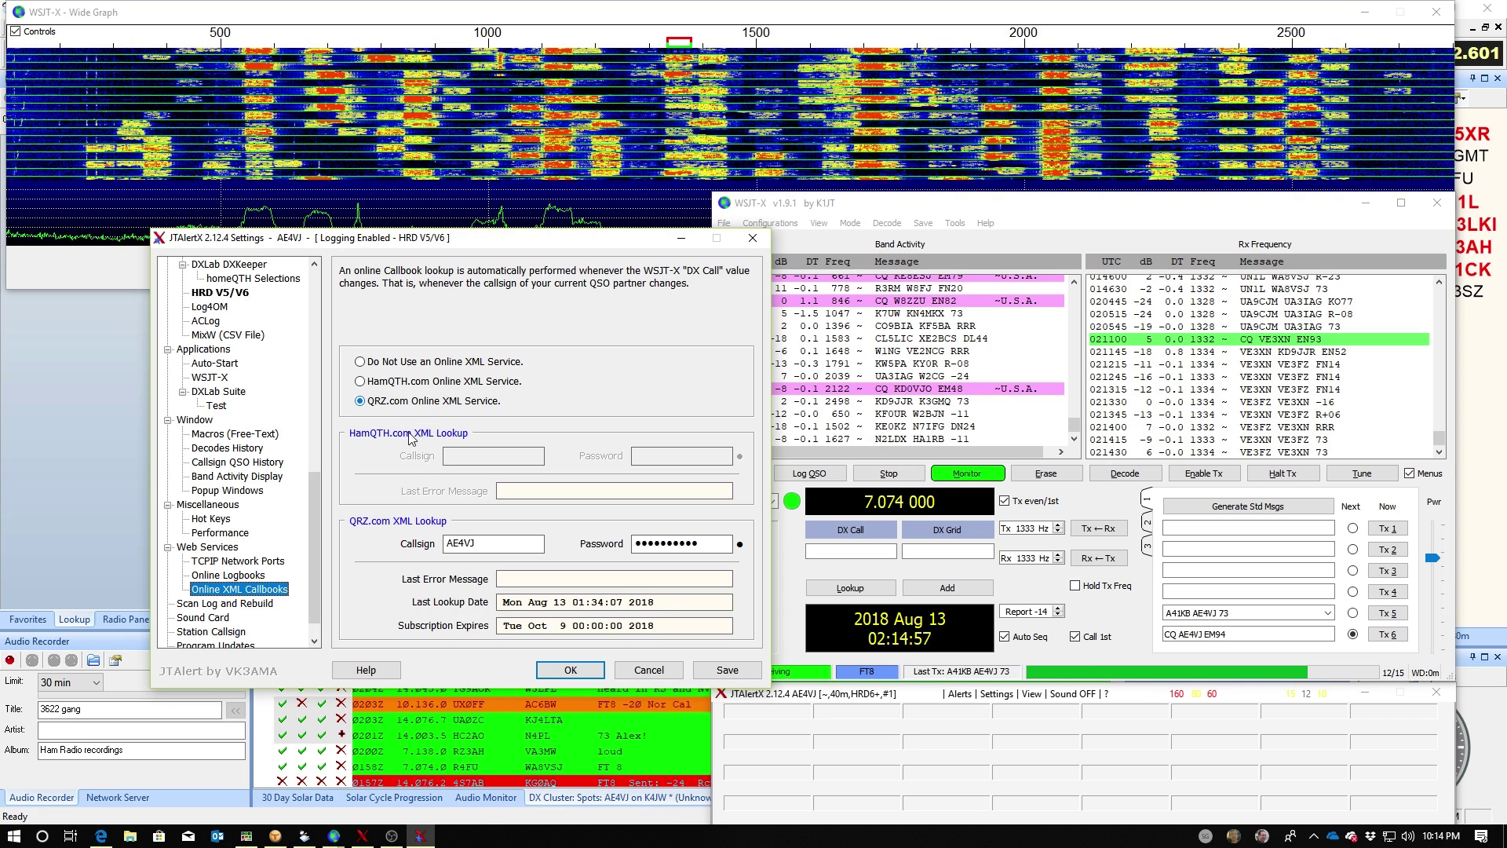
# Run all enabled scans in Scan Log and Rebuild and apply the results to the Wanted Alert configuration.
pyautogui.click(187, 605)
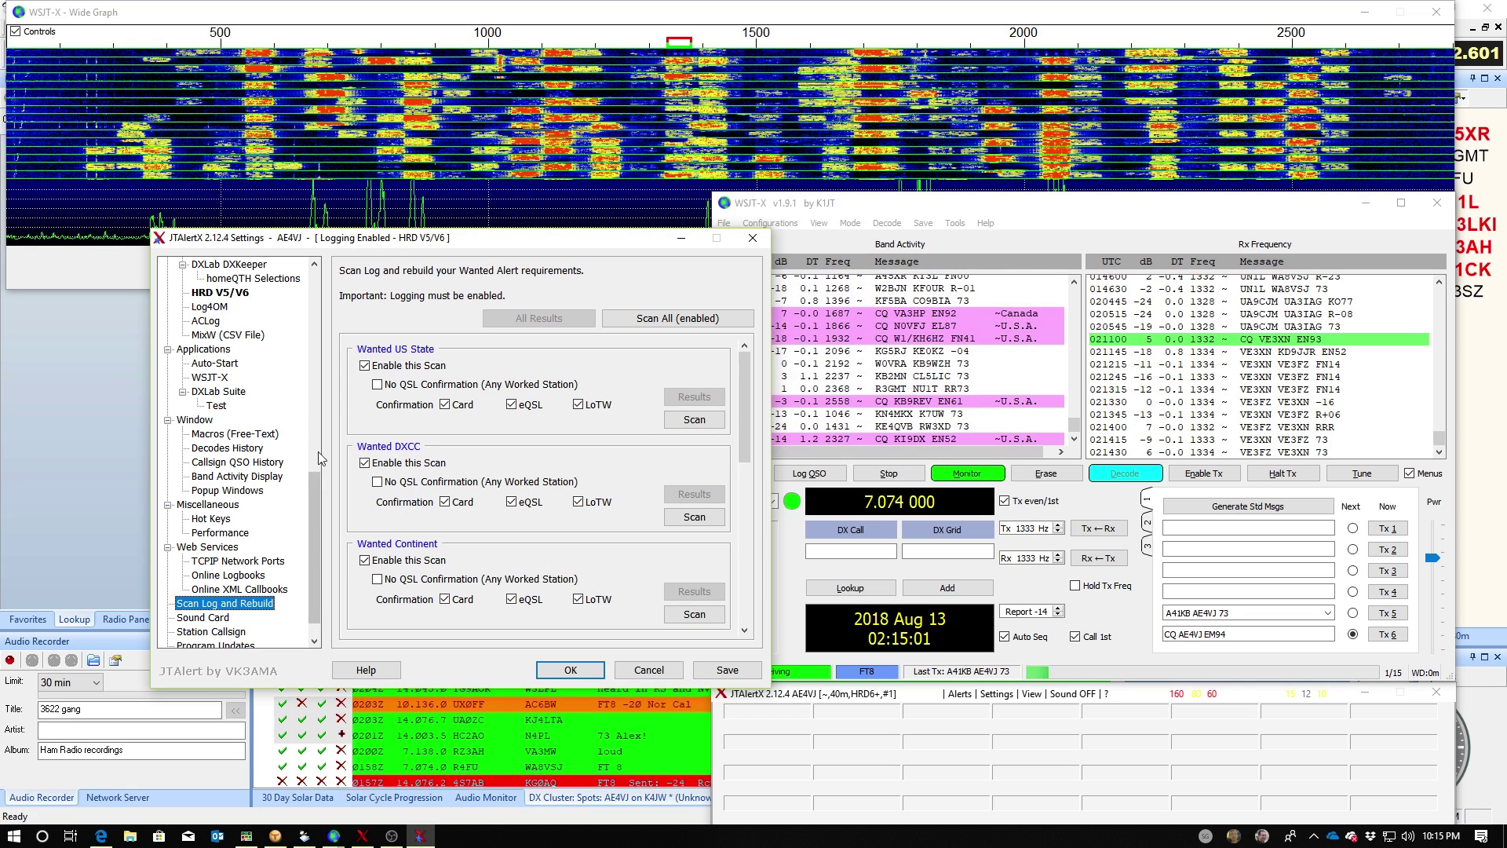
pyautogui.scroll(-1, 277, 526)
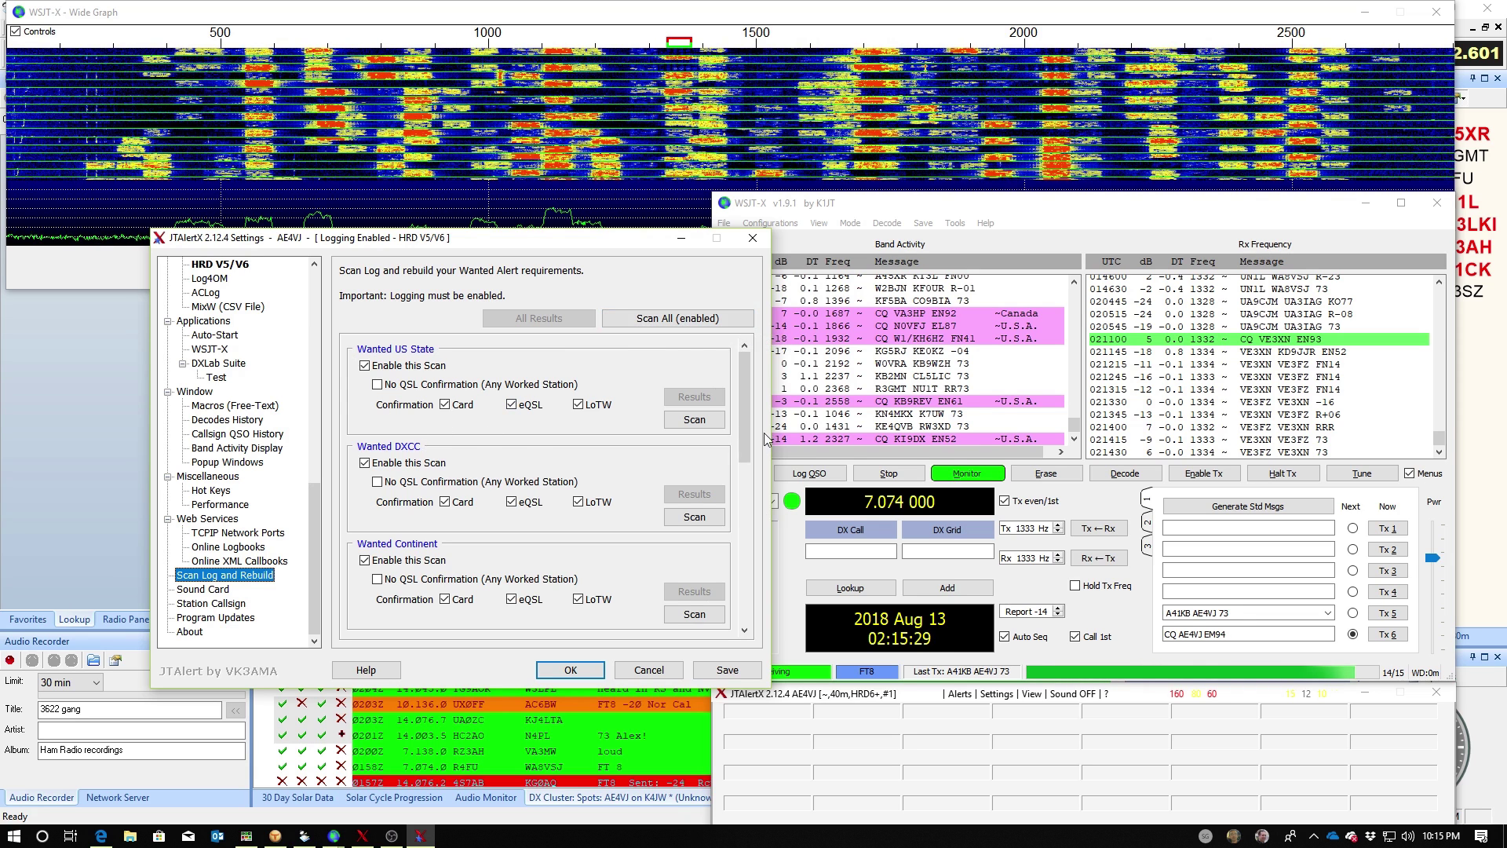
pyautogui.moveTo(746, 440); pyautogui.dragTo(739, 369)
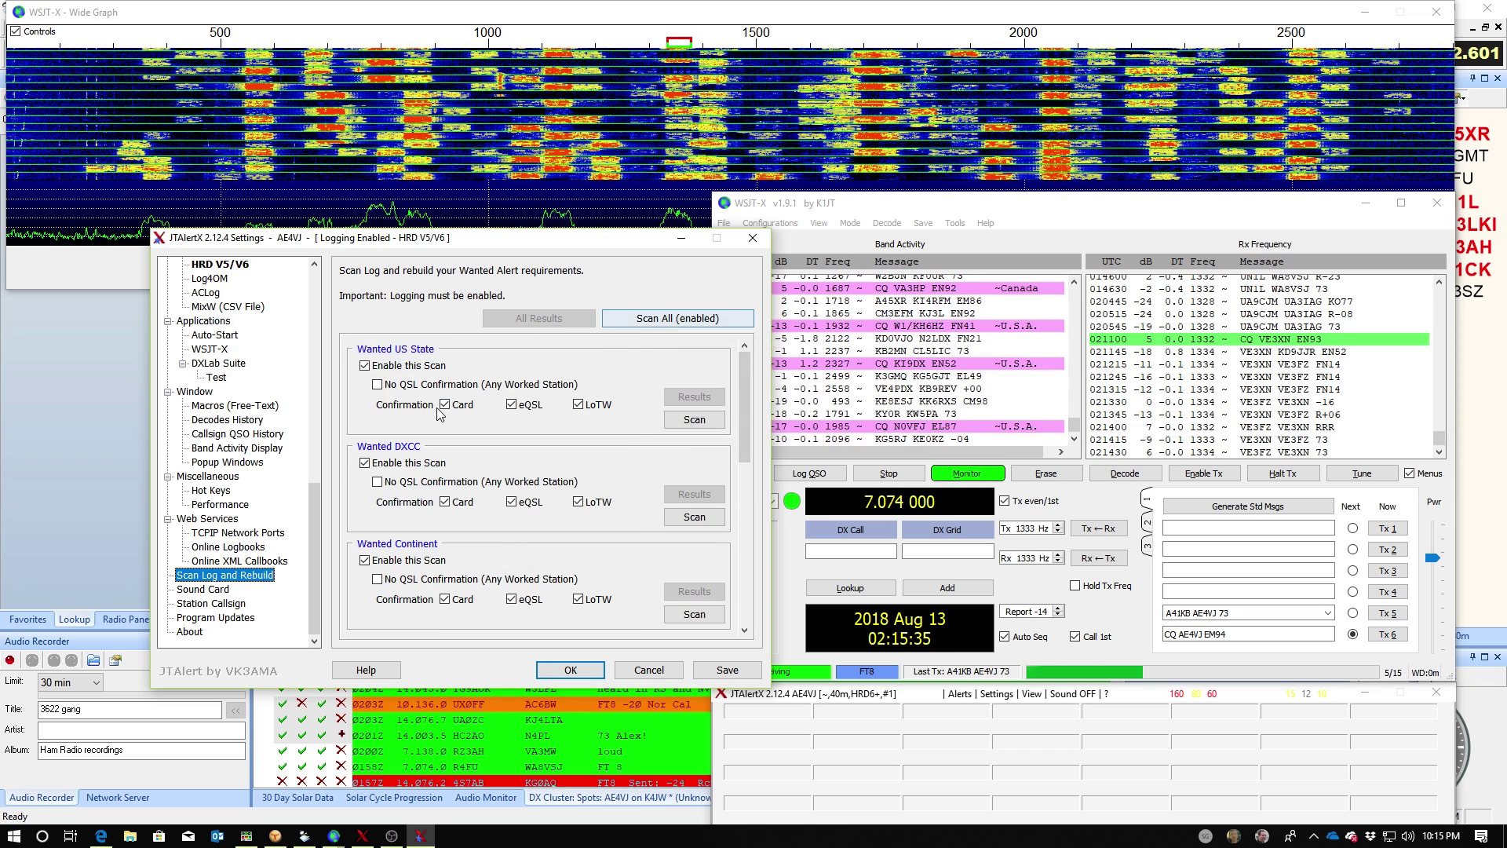
pyautogui.click(657, 317)
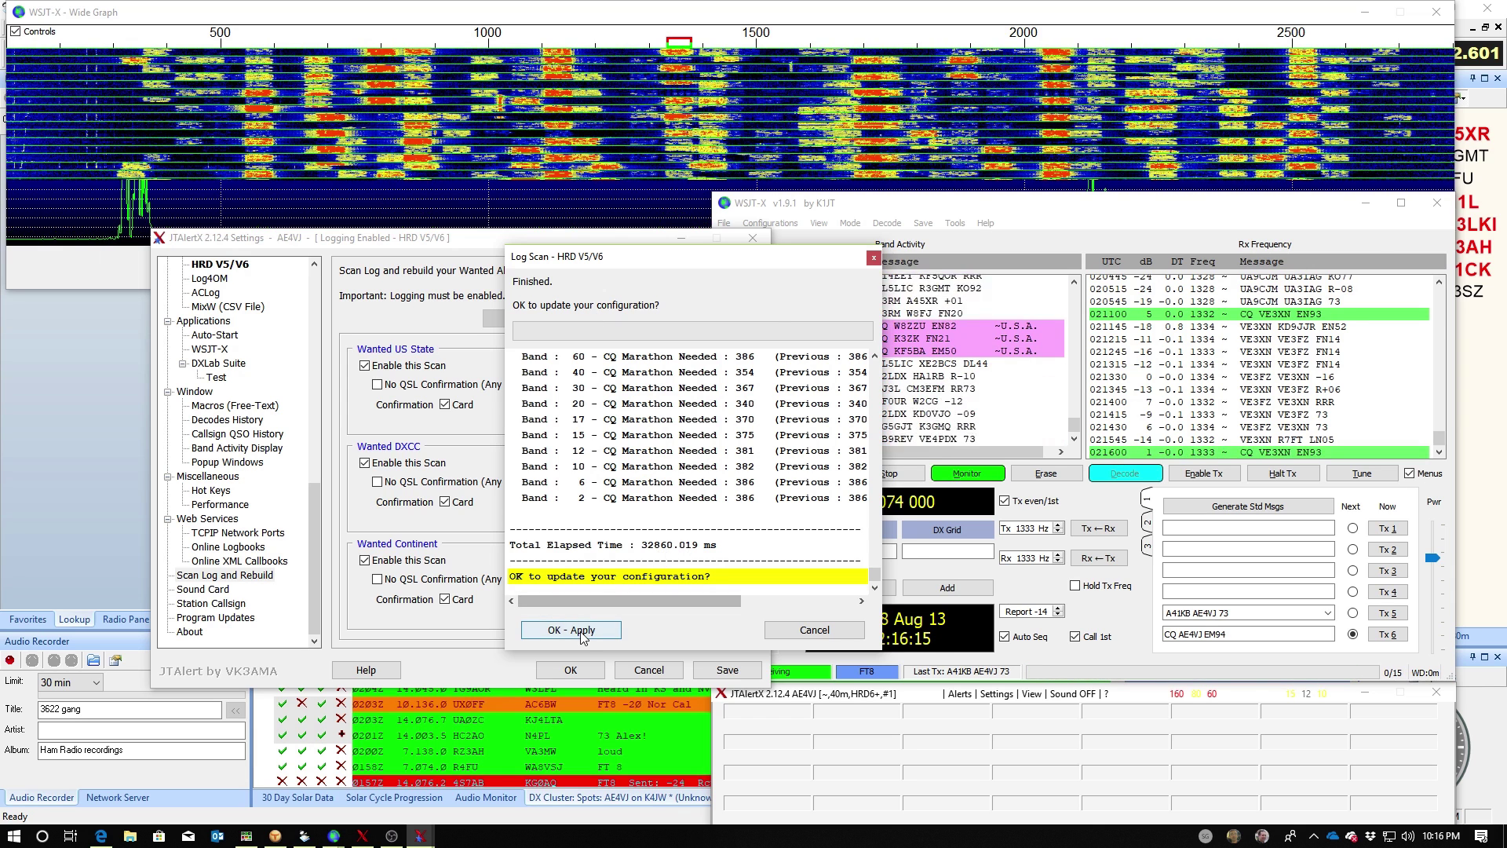
pyautogui.click(573, 631)
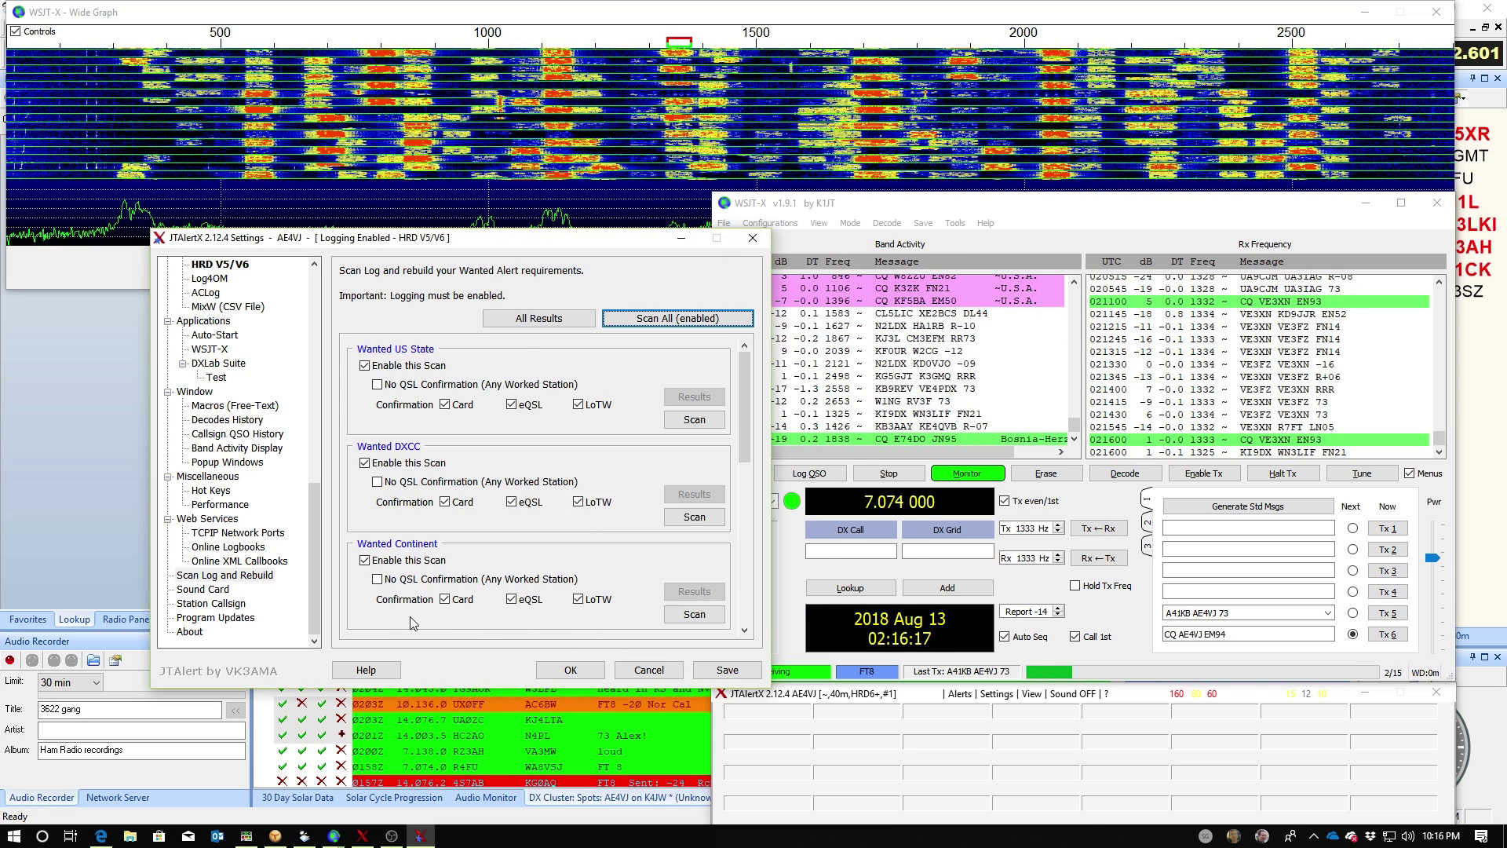
# Review the available alert sound cards and the UTC-hour sound schedule in the Sound Card settings.
pyautogui.click(216, 594)
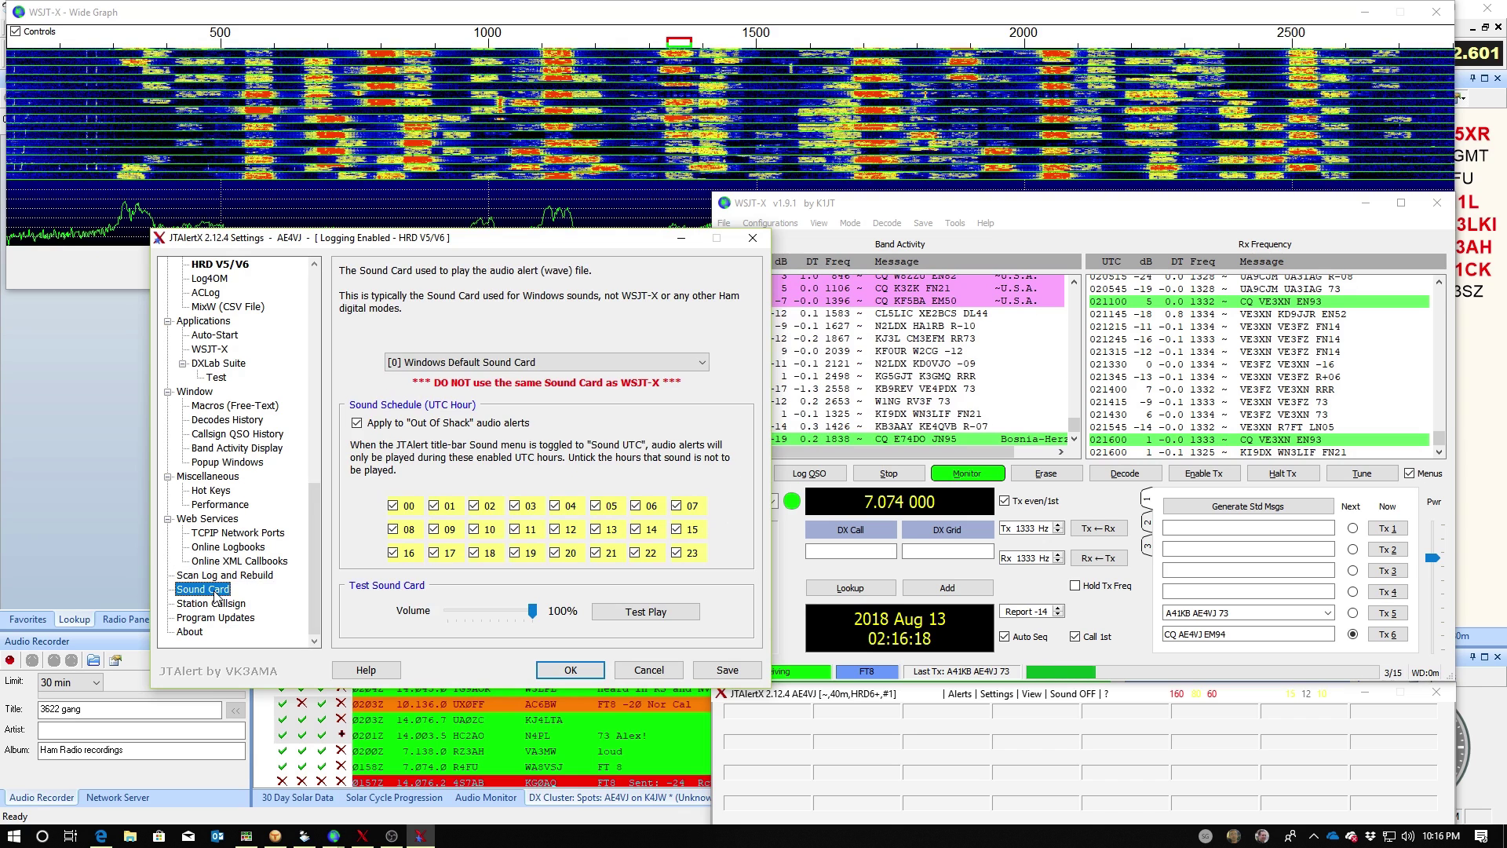
pyautogui.click(501, 363)
pyautogui.click(446, 362)
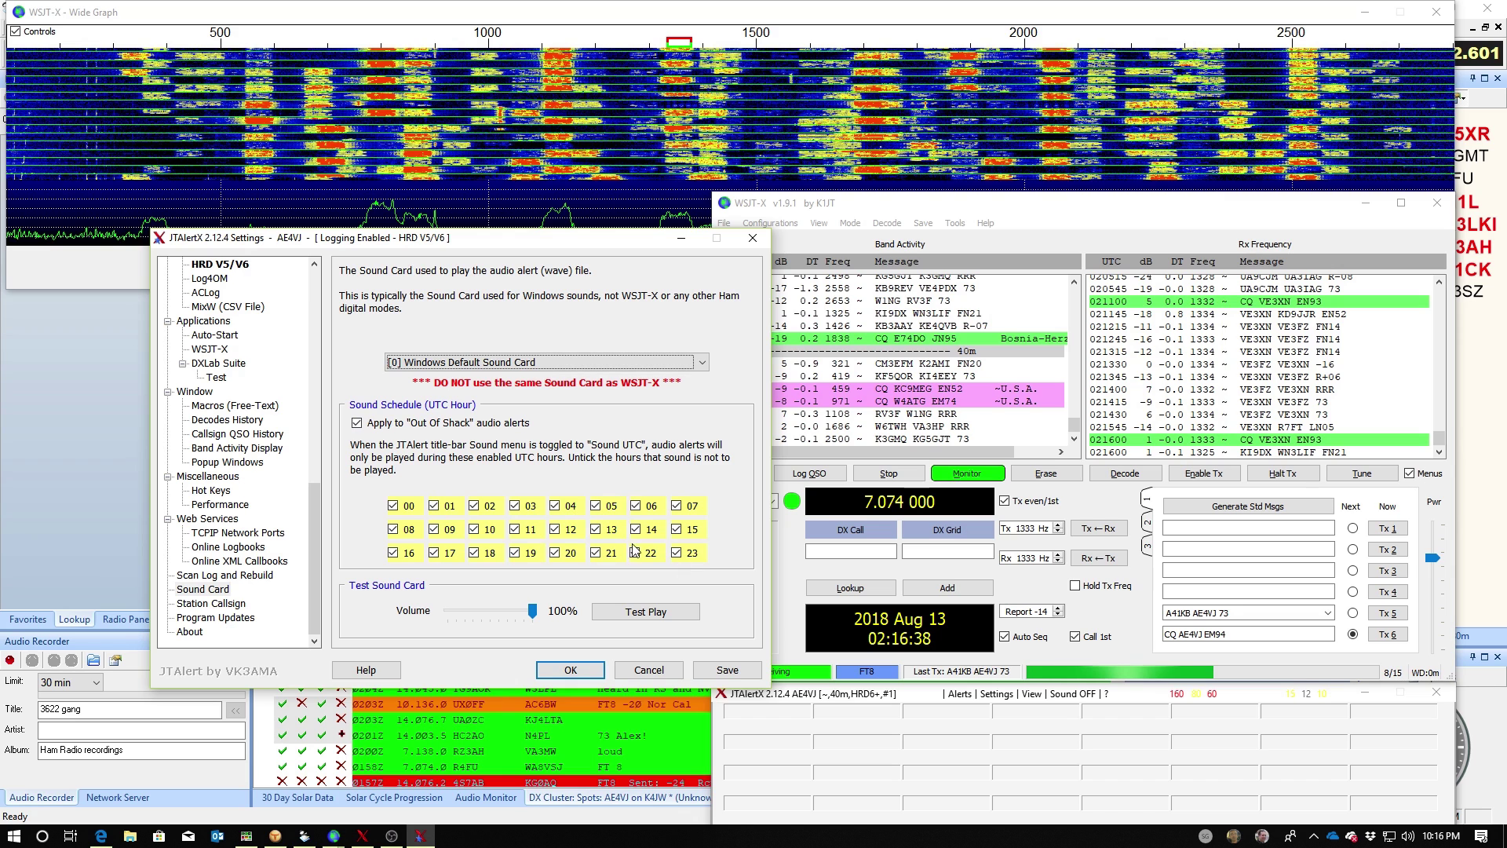
# Turn off applying the UTC-hour sound schedule to "Out Of Shack" audio alerts and review the Station Callsign settings.
pyautogui.click(358, 424)
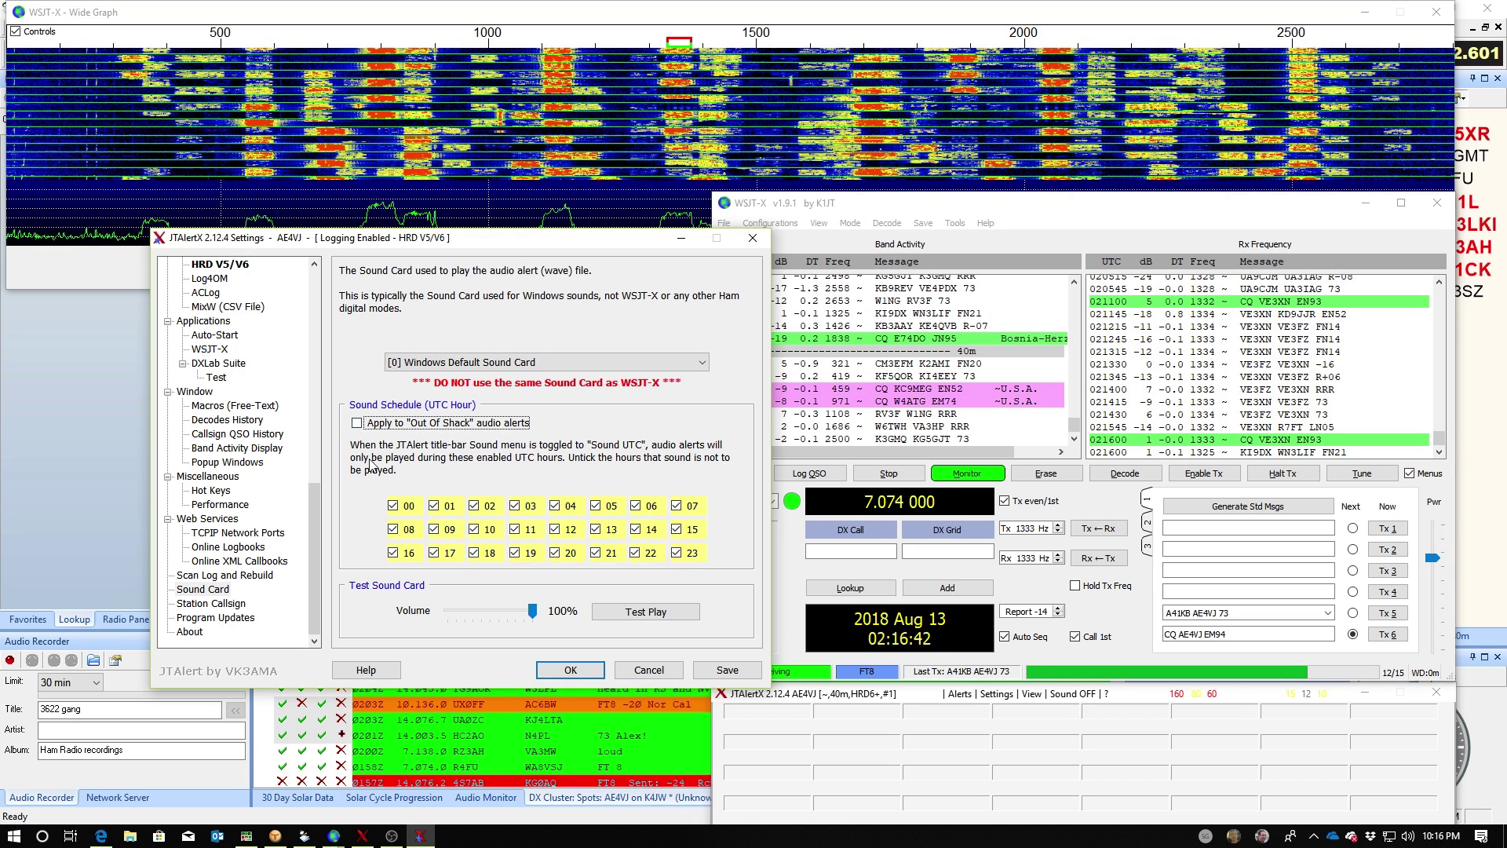
pyautogui.click(232, 609)
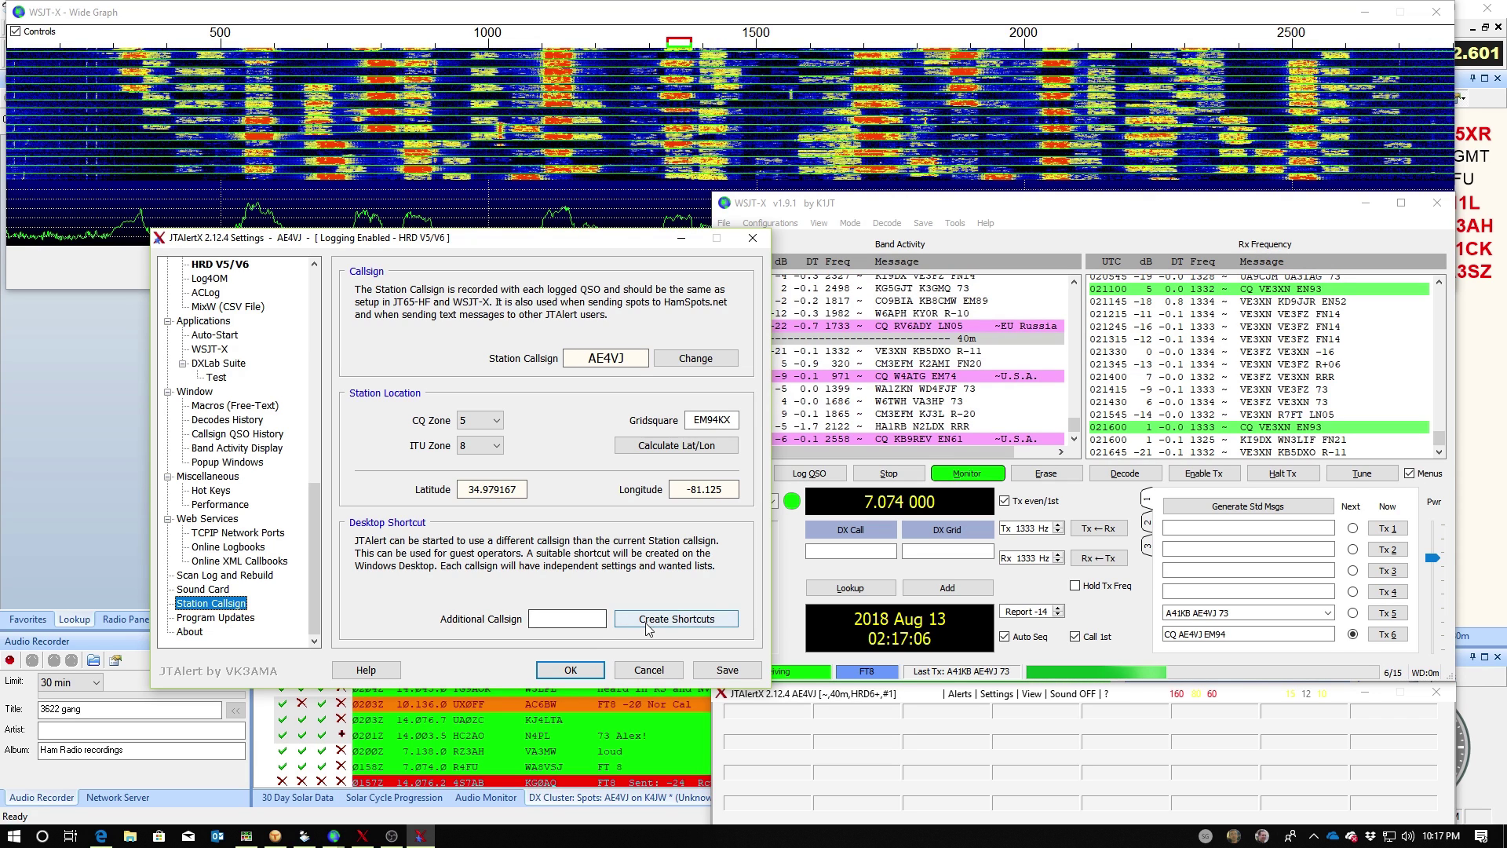
# Check for JTAlert program updates, view the About information, and save and close the settings.
pyautogui.click(231, 620)
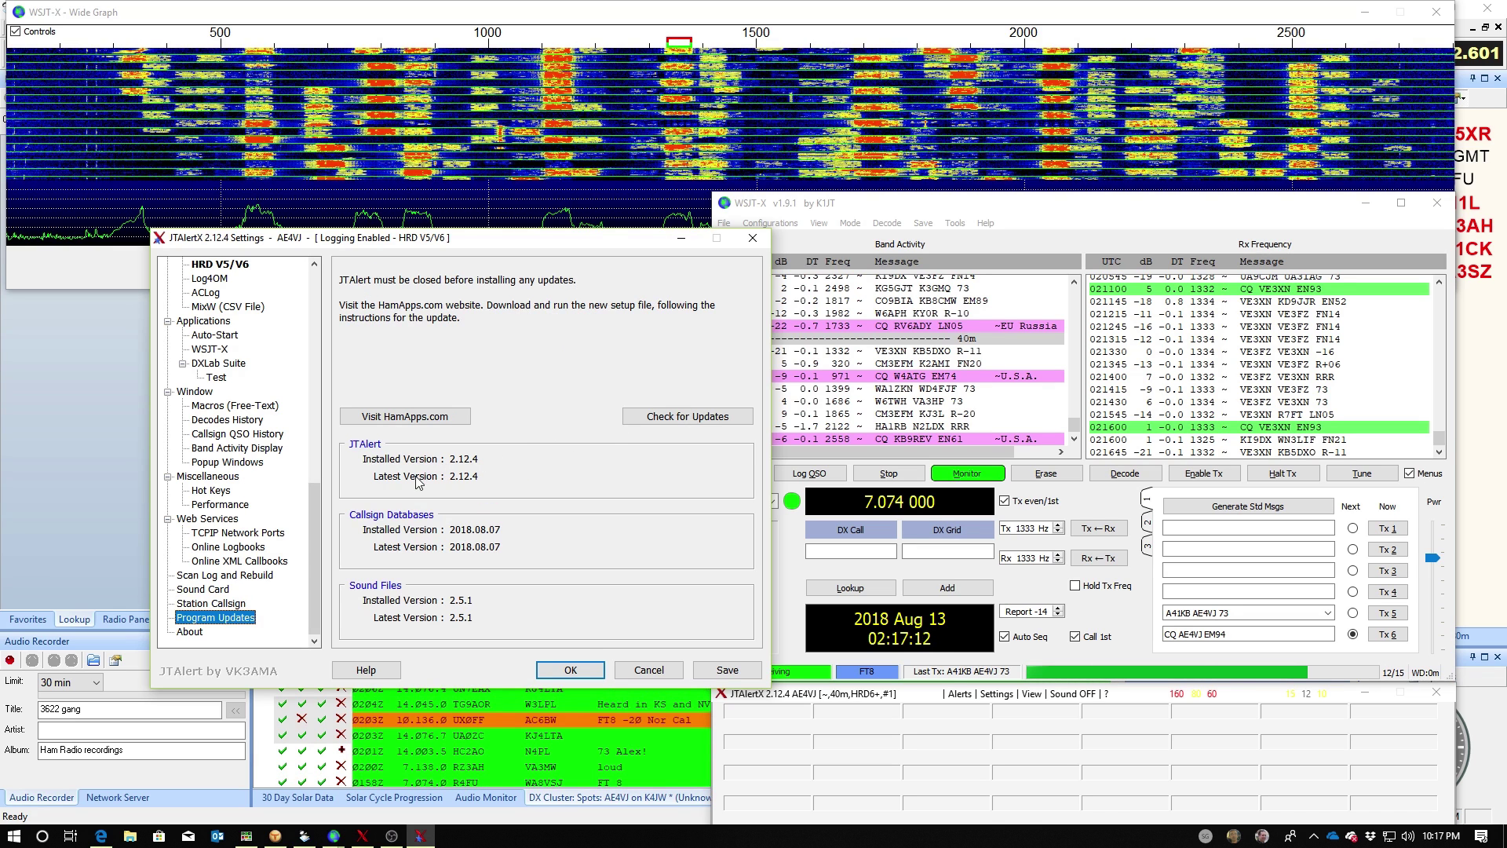
pyautogui.click(690, 418)
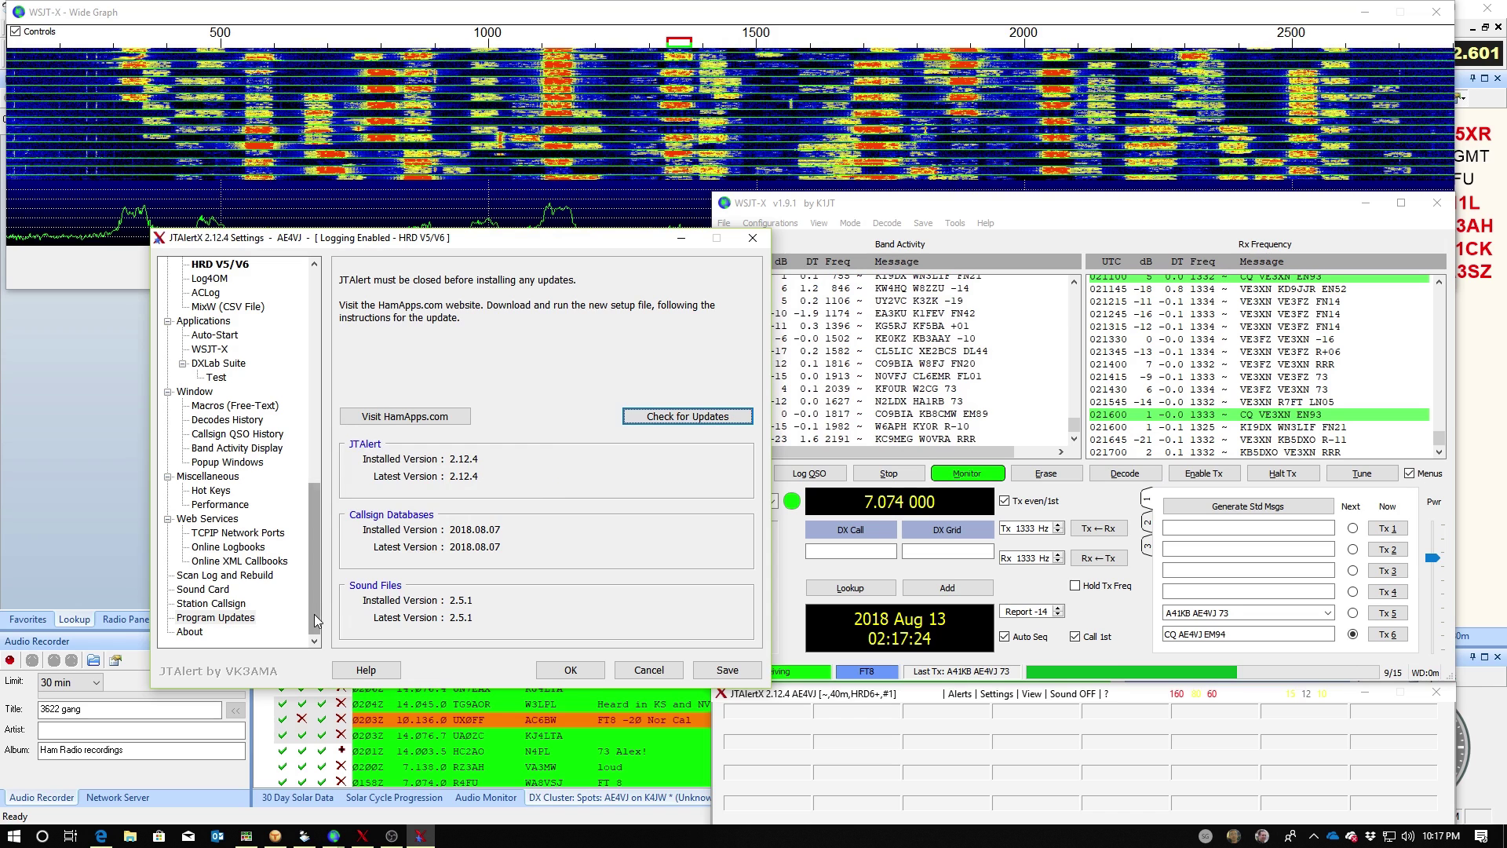
pyautogui.click(190, 632)
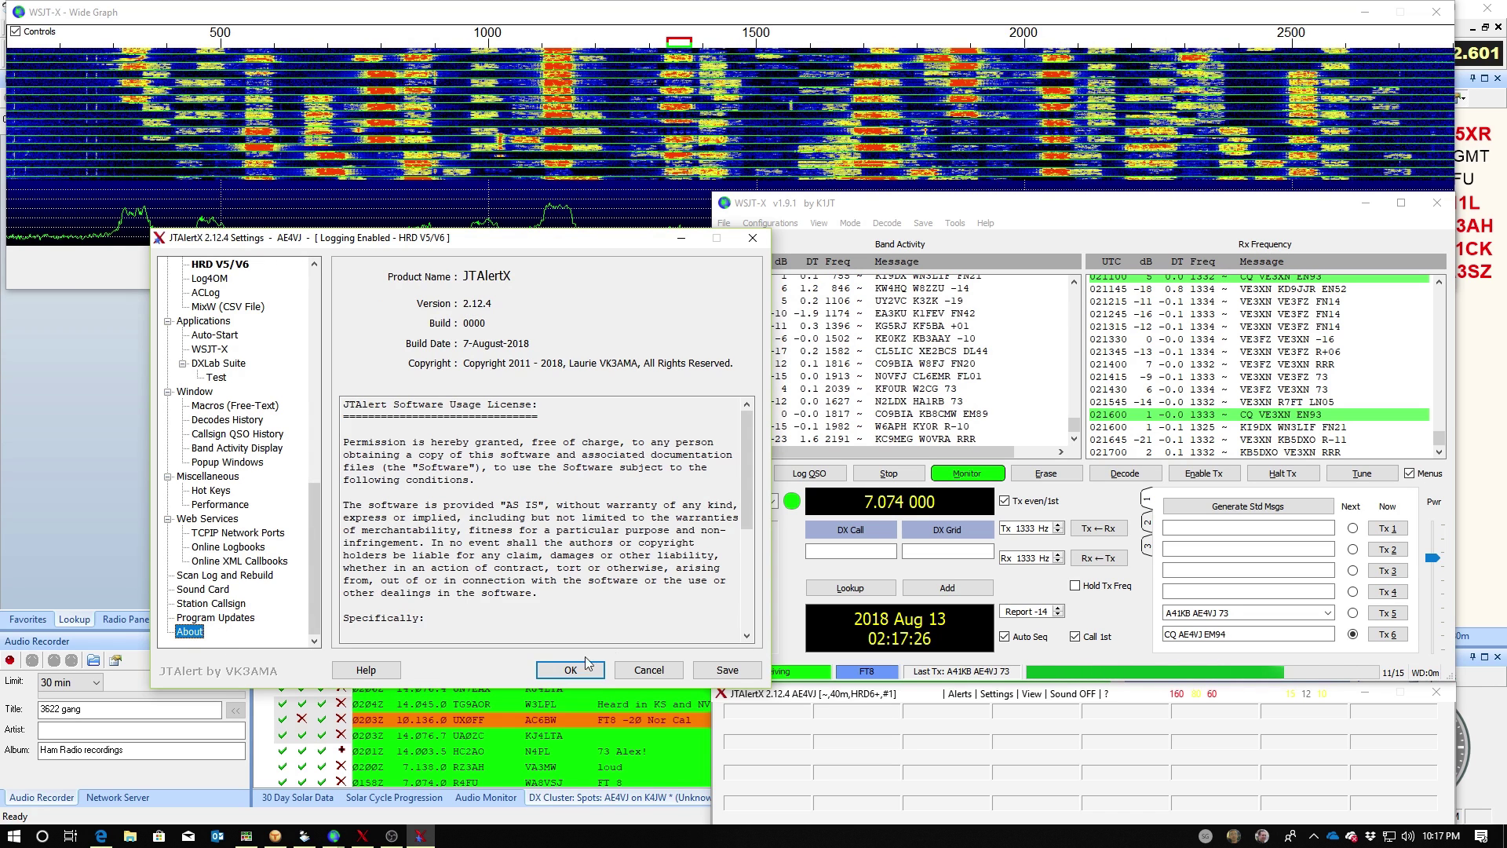
pyautogui.click(715, 668)
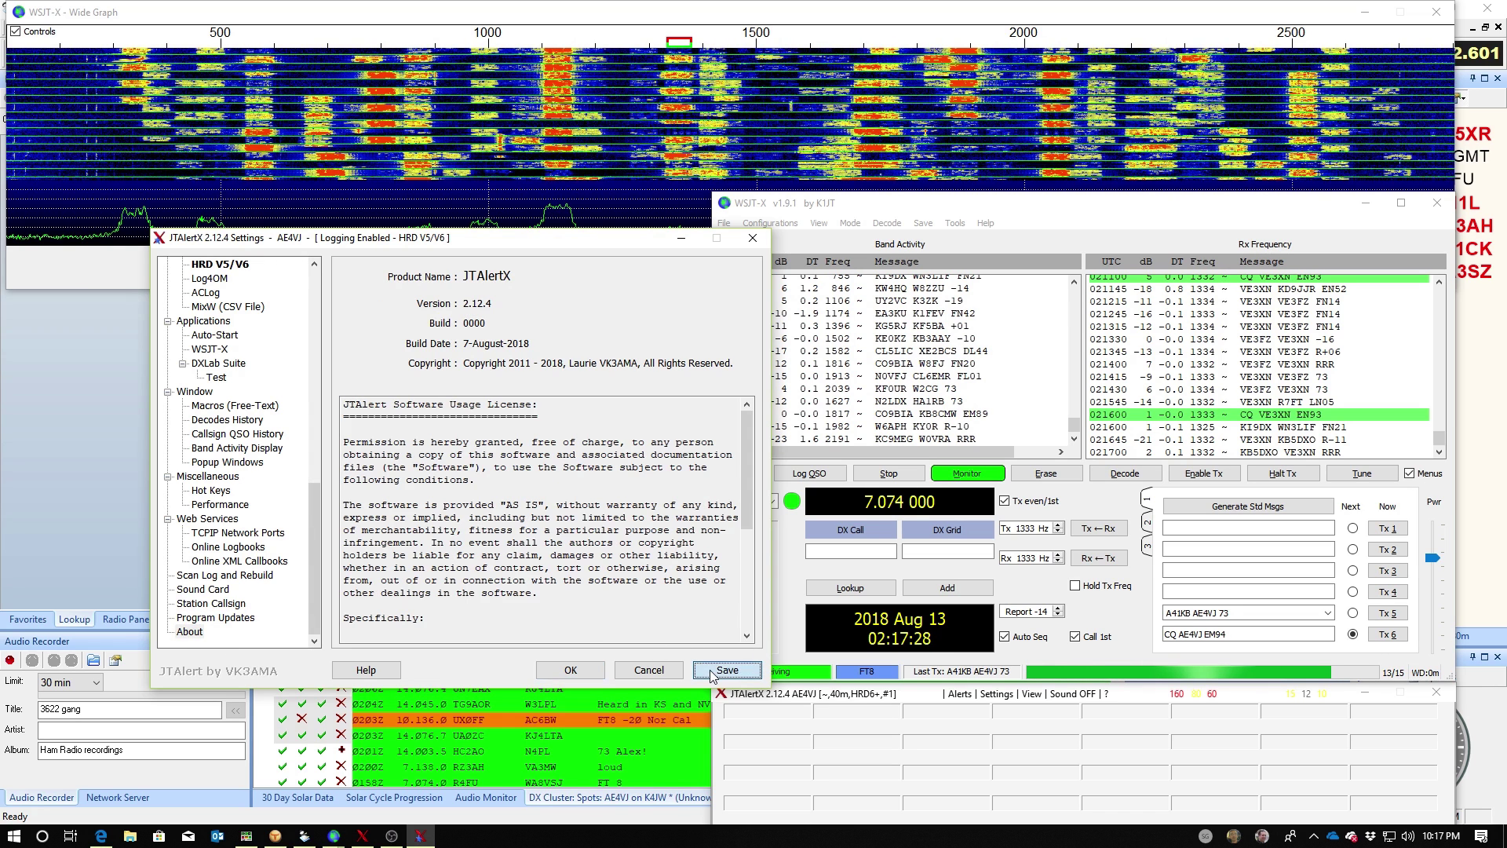
pyautogui.click(566, 668)
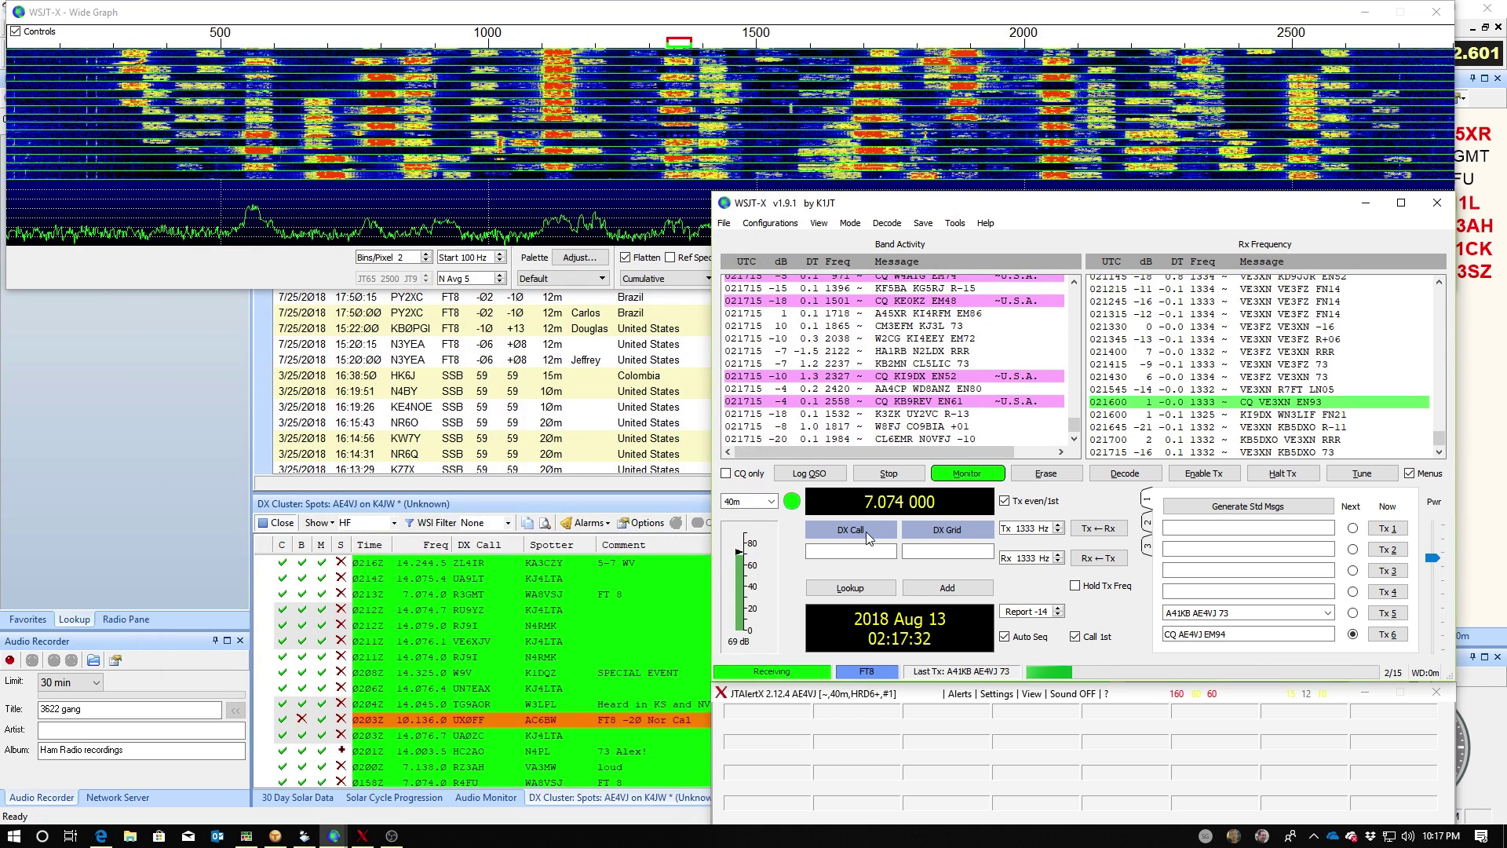
# Review JTAlert's Alerts options, including the alert filters and the decoded callsign data tooltip.
pyautogui.click(1017, 764)
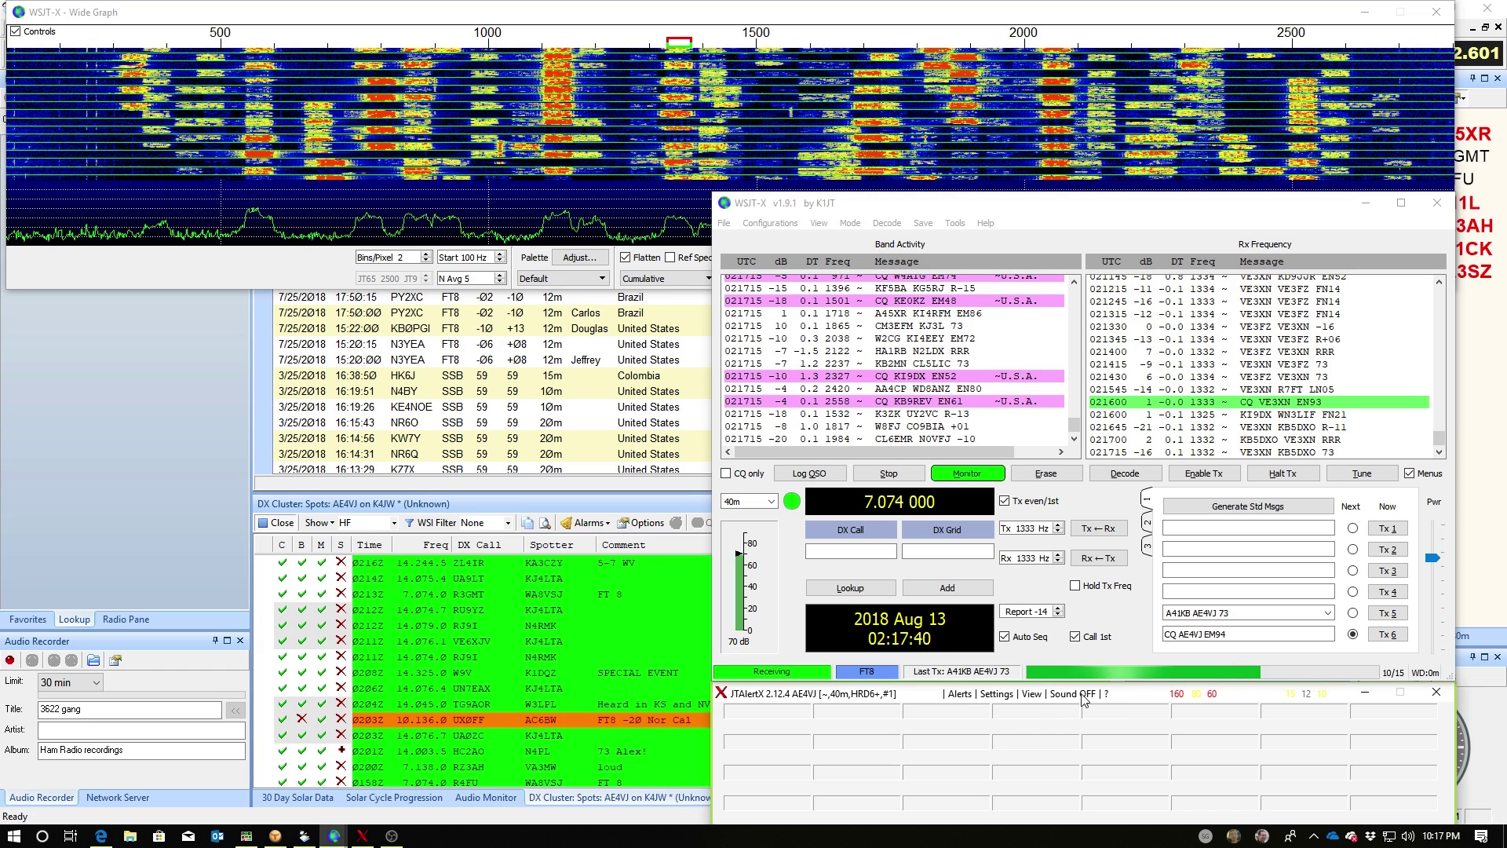
pyautogui.click(961, 694)
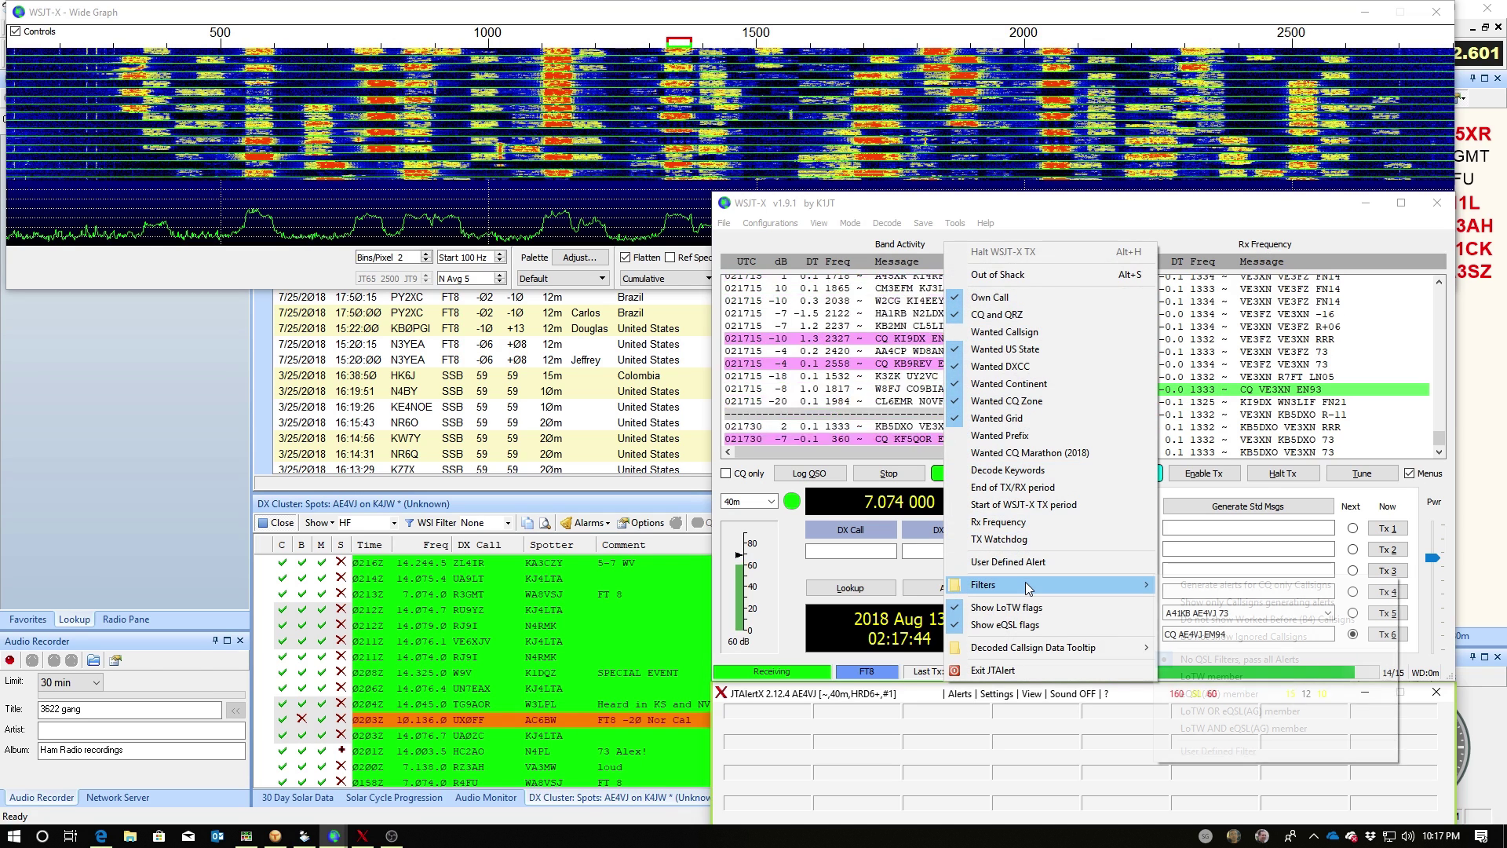
pyautogui.moveTo(1025, 584)
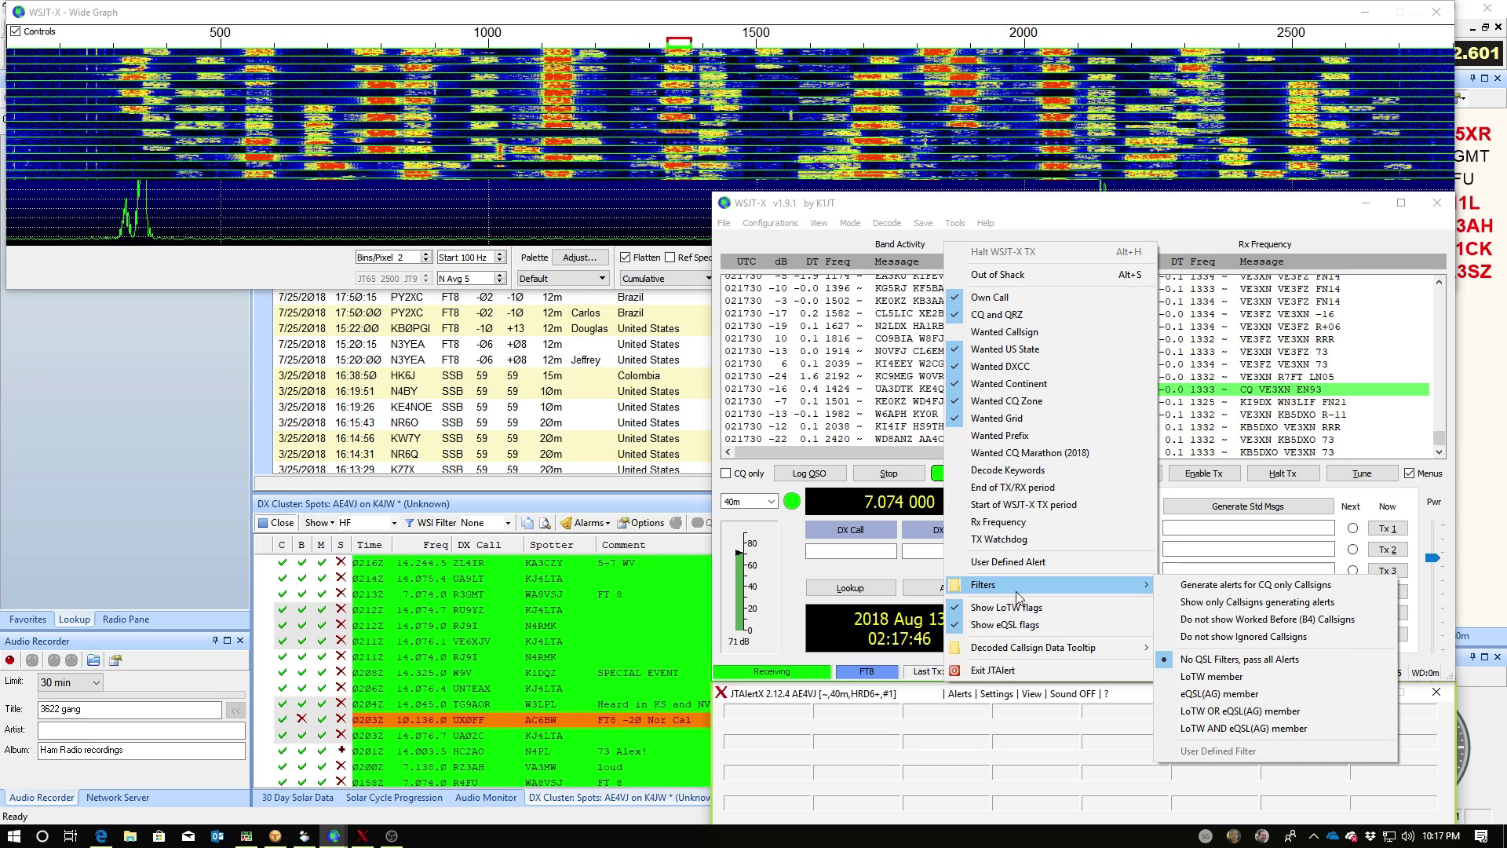
pyautogui.moveTo(1030, 653)
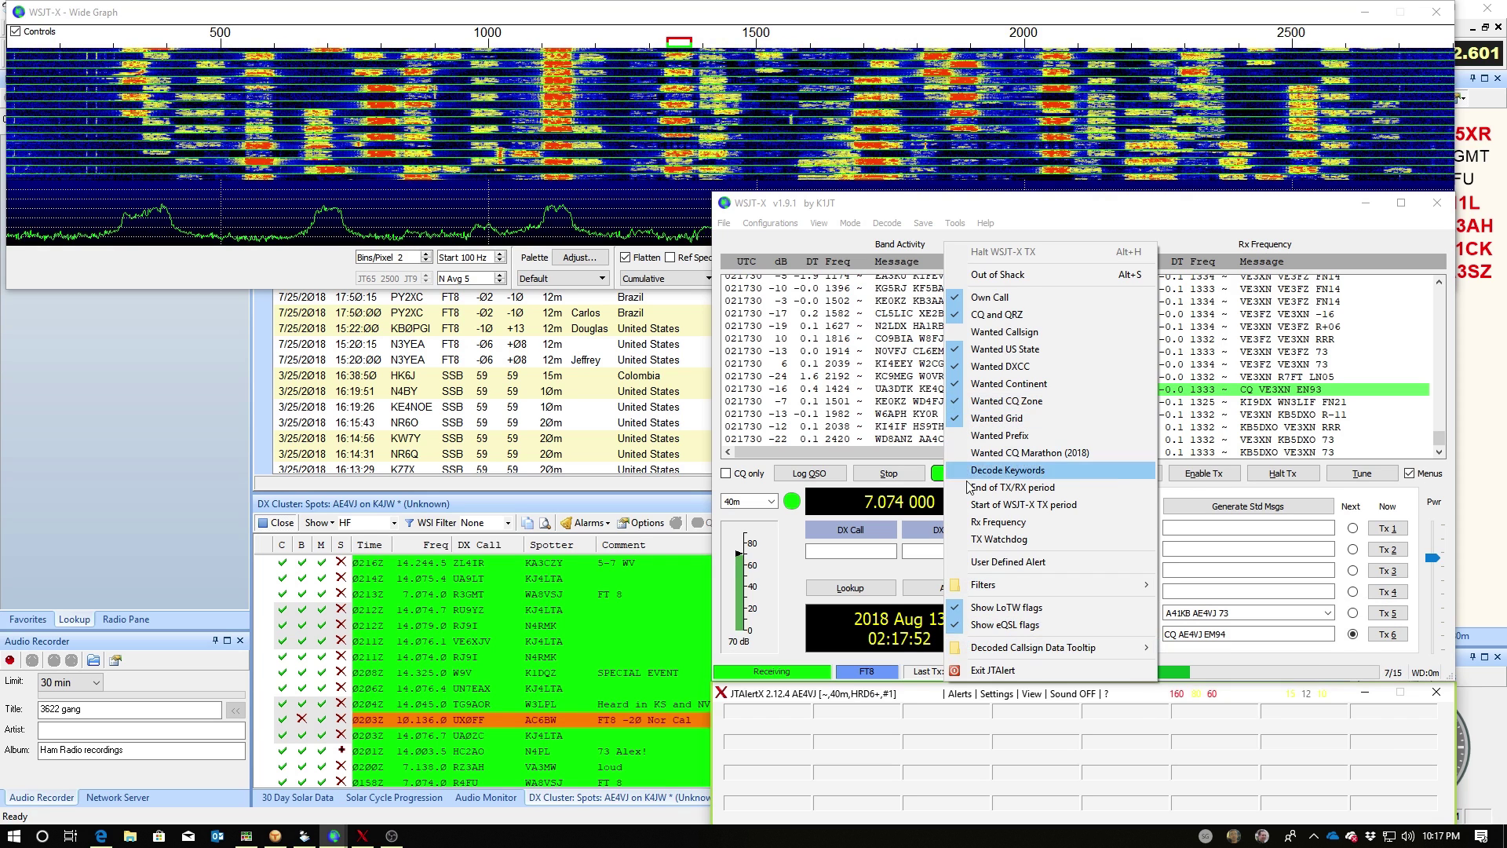
pyautogui.click(919, 706)
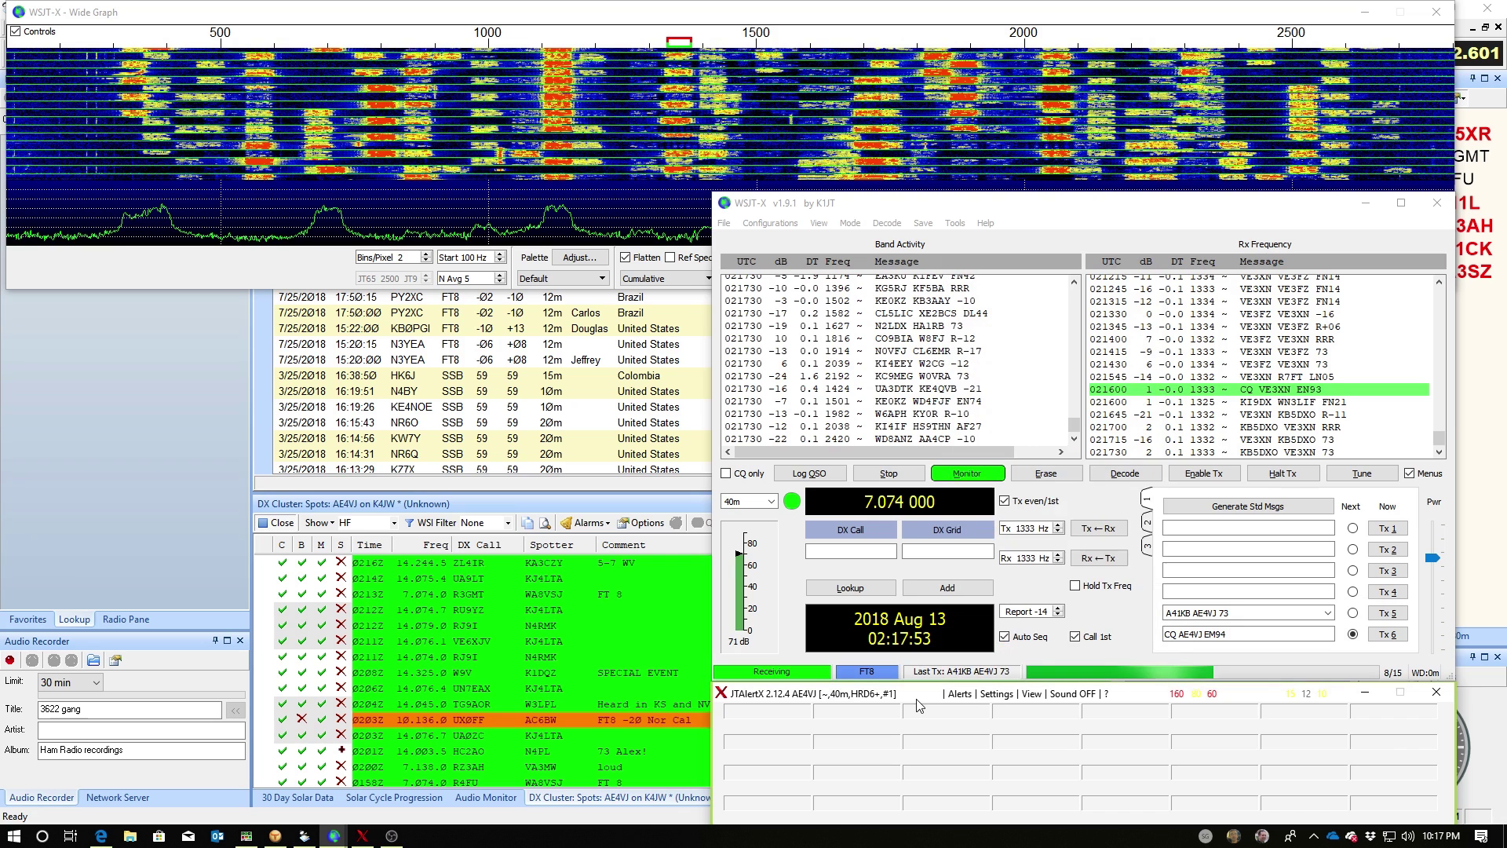
# Review JTAlert's Settings shortcuts, view Scan Log and Rebuild from there, and close it without changes.
pyautogui.click(1004, 694)
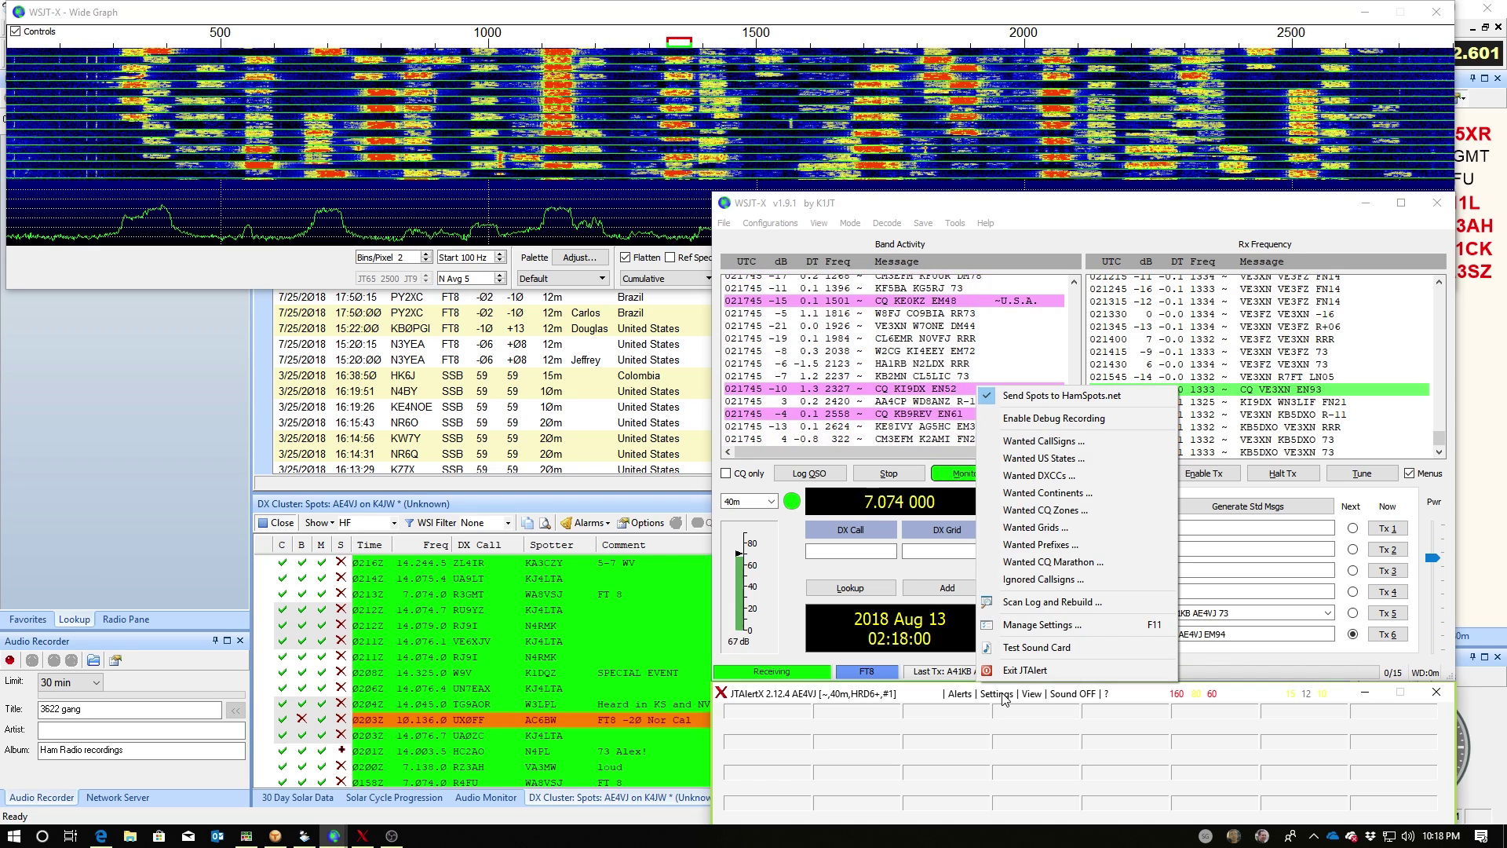
pyautogui.click(1041, 603)
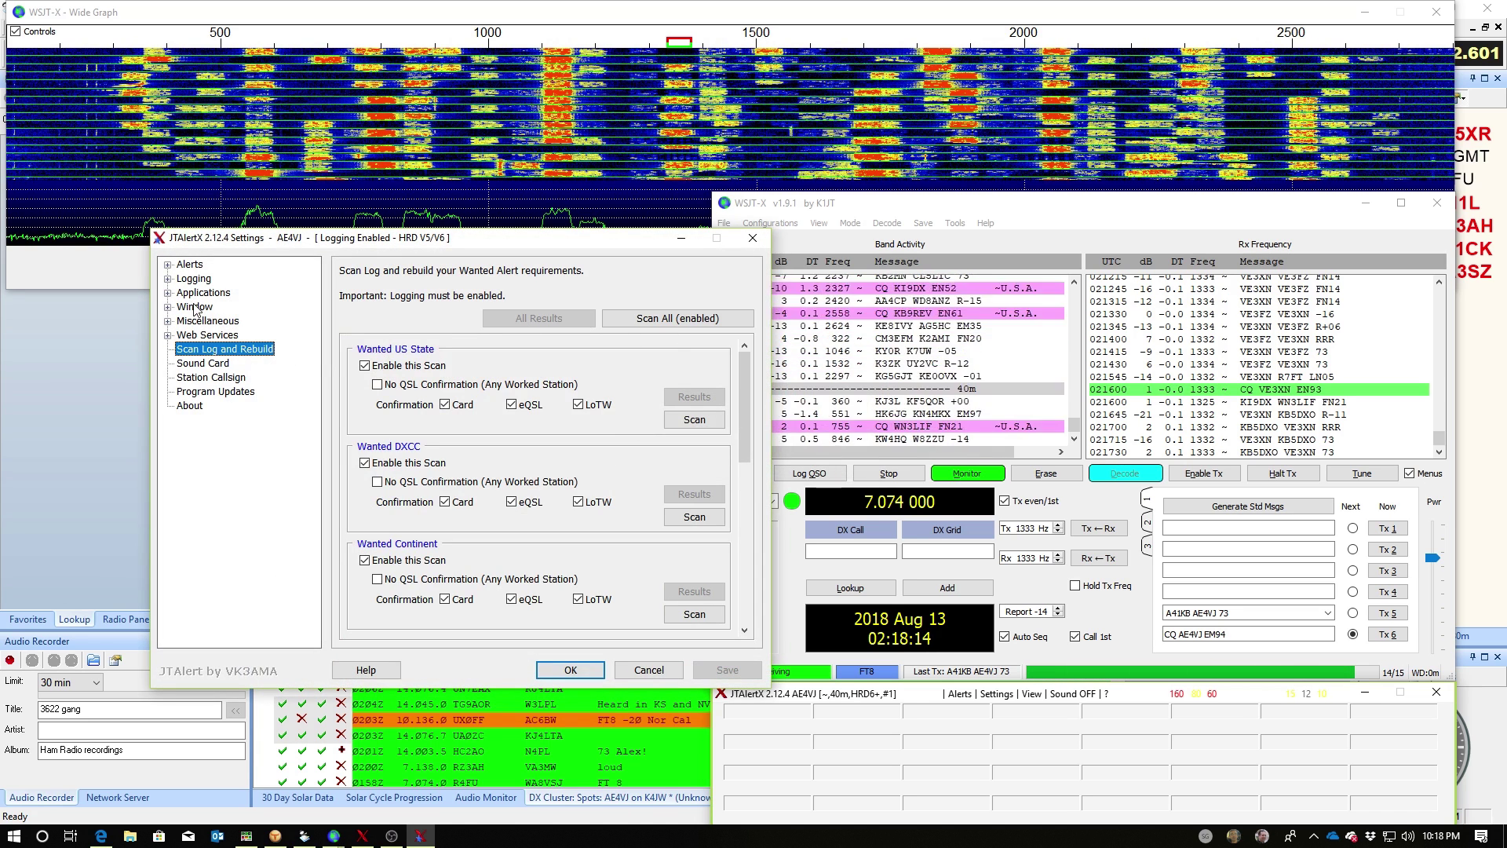
pyautogui.click(670, 672)
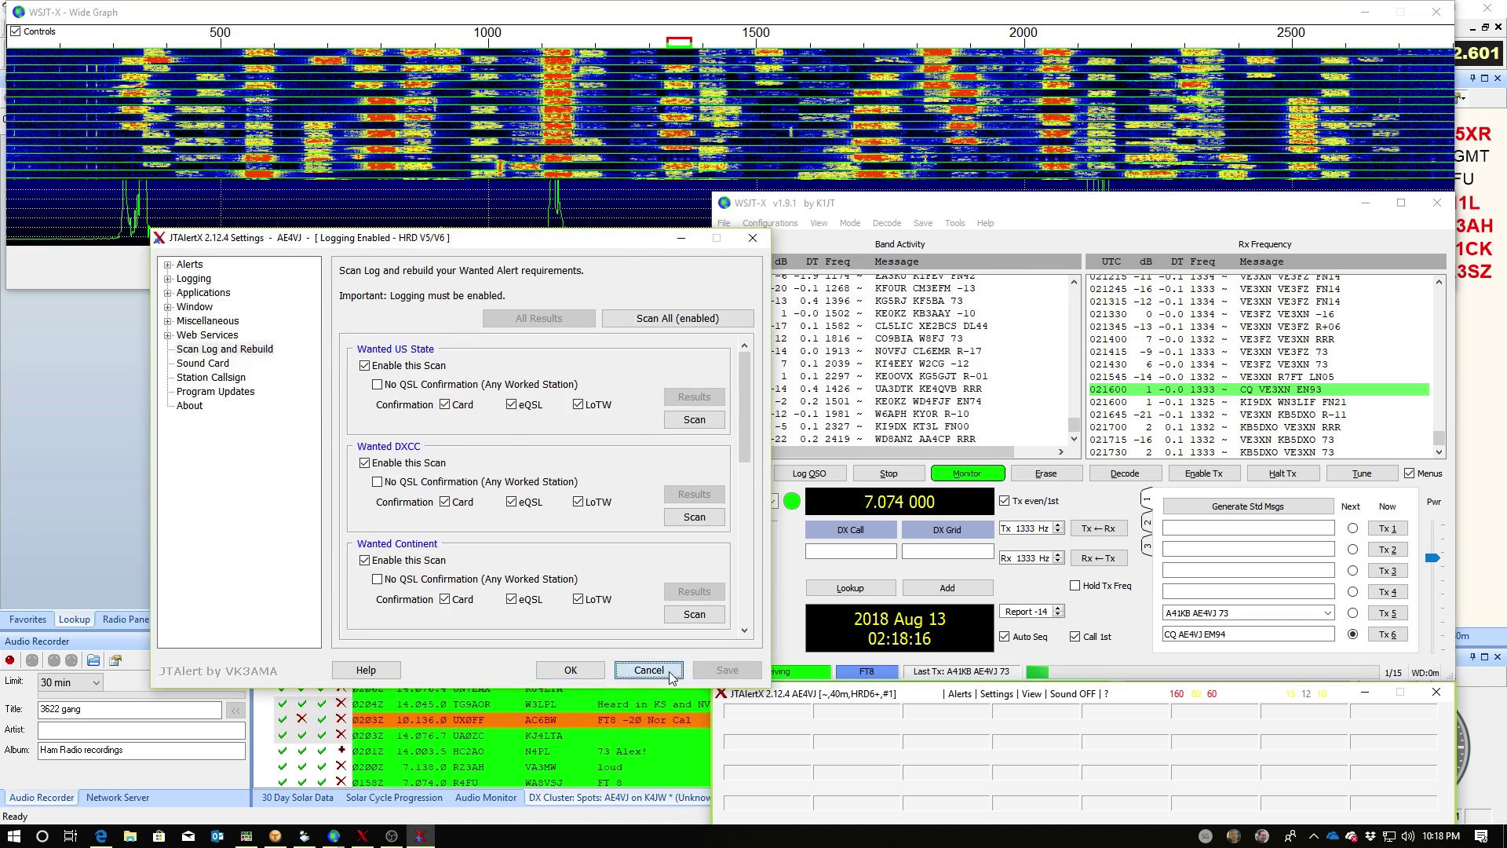
# Review JTAlert's View options and read through the received messages in the Text Message window.
pyautogui.click(1032, 694)
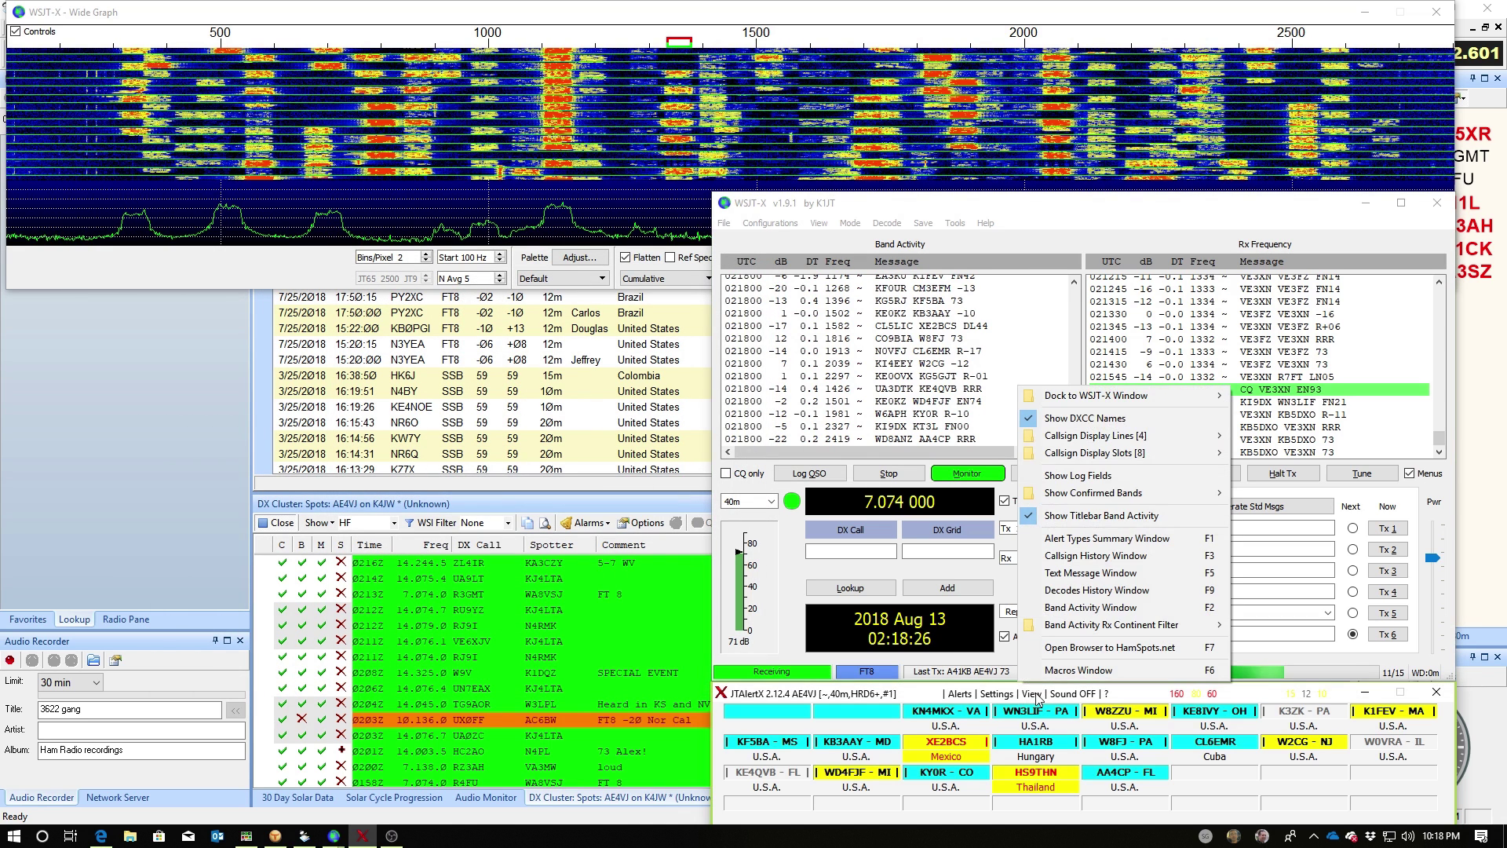
pyautogui.moveTo(1131, 397)
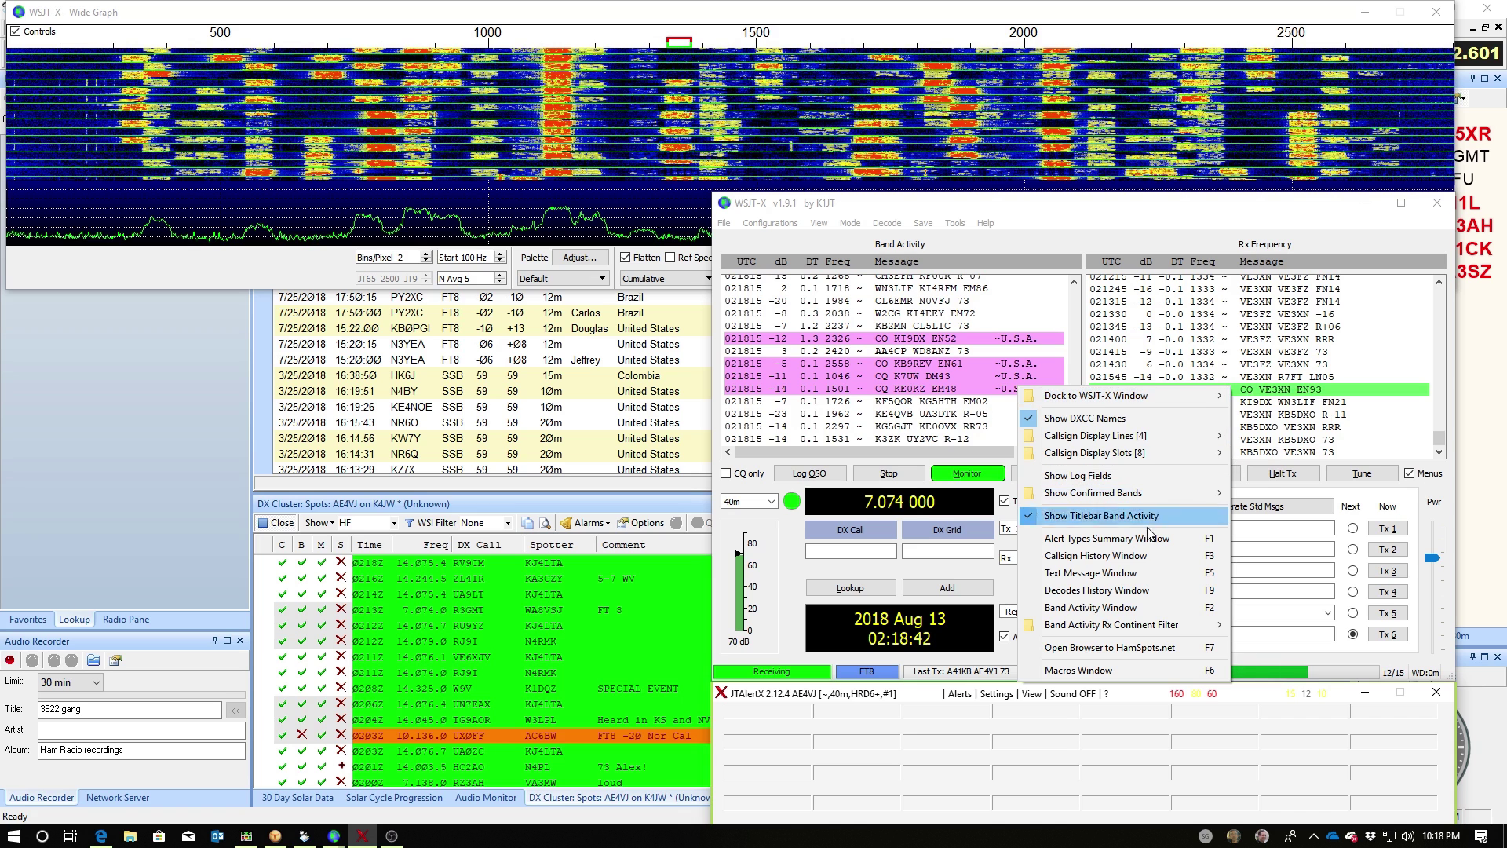
pyautogui.click(1142, 573)
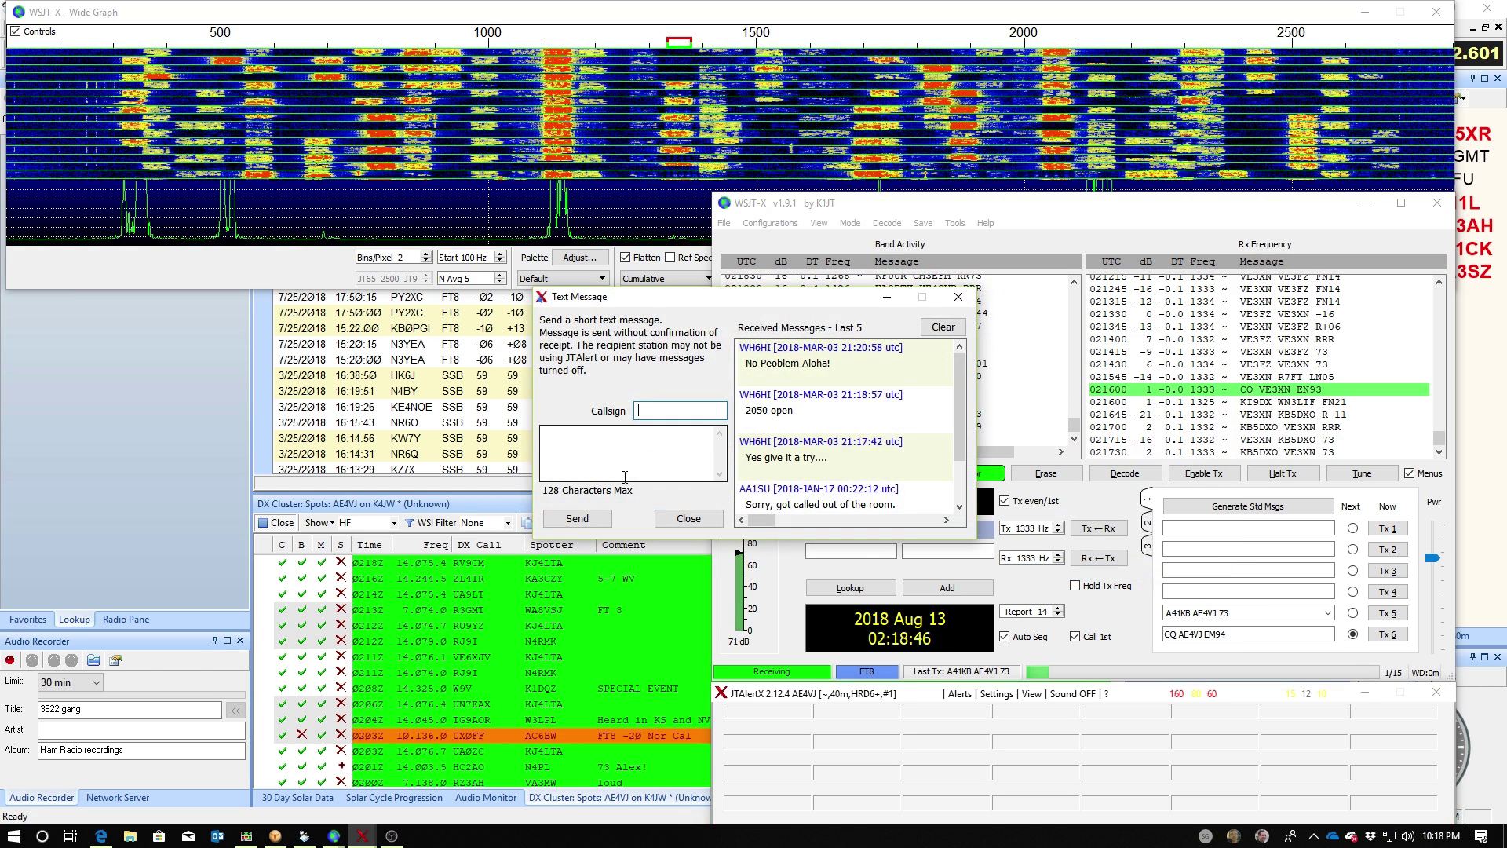
pyautogui.scroll(-1, 828, 446)
pyautogui.scroll(2, 828, 446)
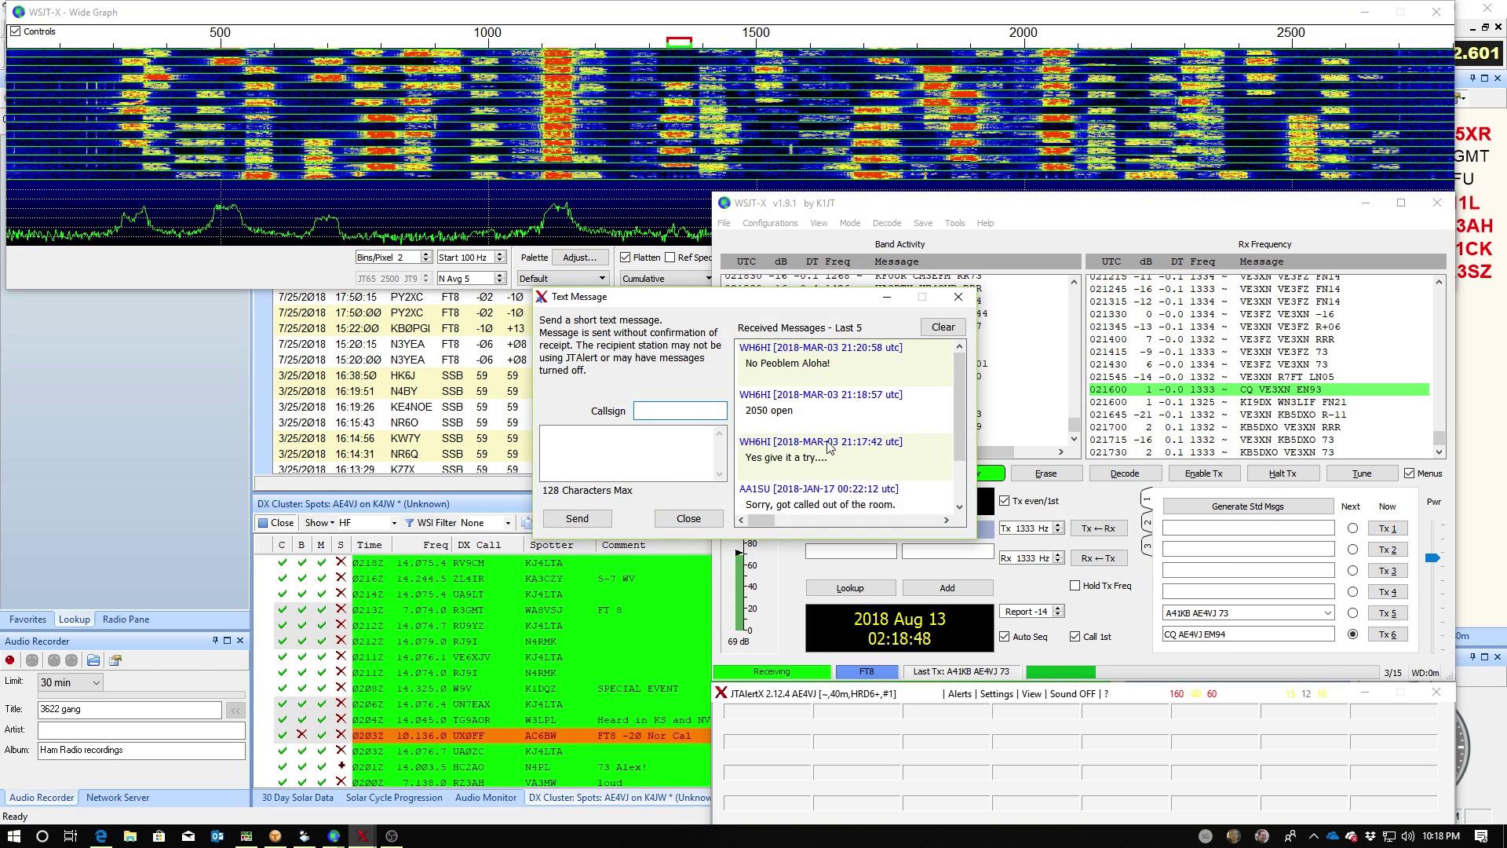
pyautogui.scroll(-1, 834, 426)
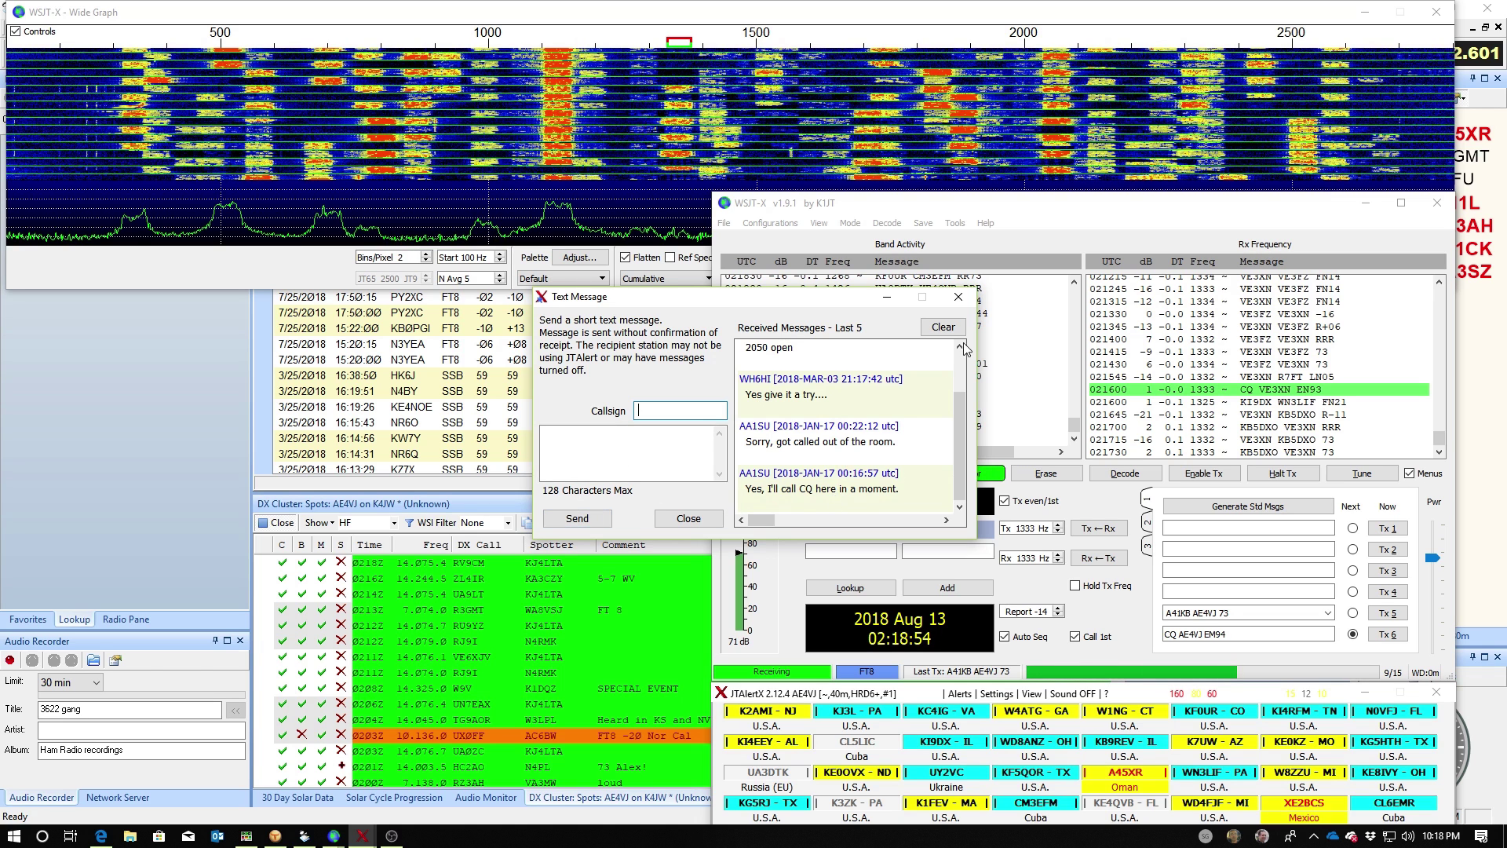
pyautogui.click(959, 298)
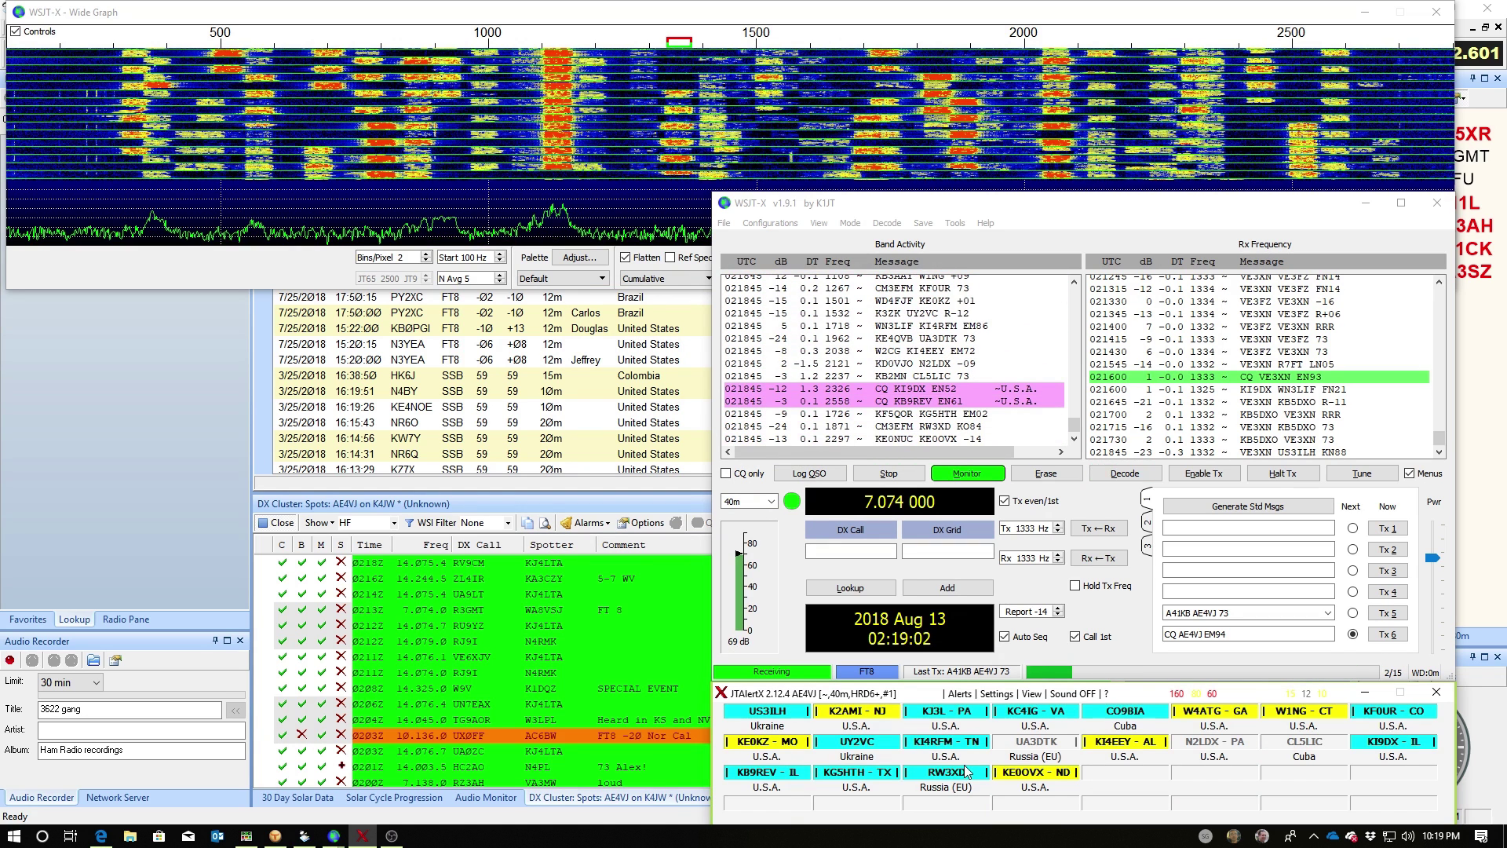
# Call the wanted Oman station A45XR from the JTAlert callsign display and log the 40m FT8 QSO.
pyautogui.moveTo(869, 715)
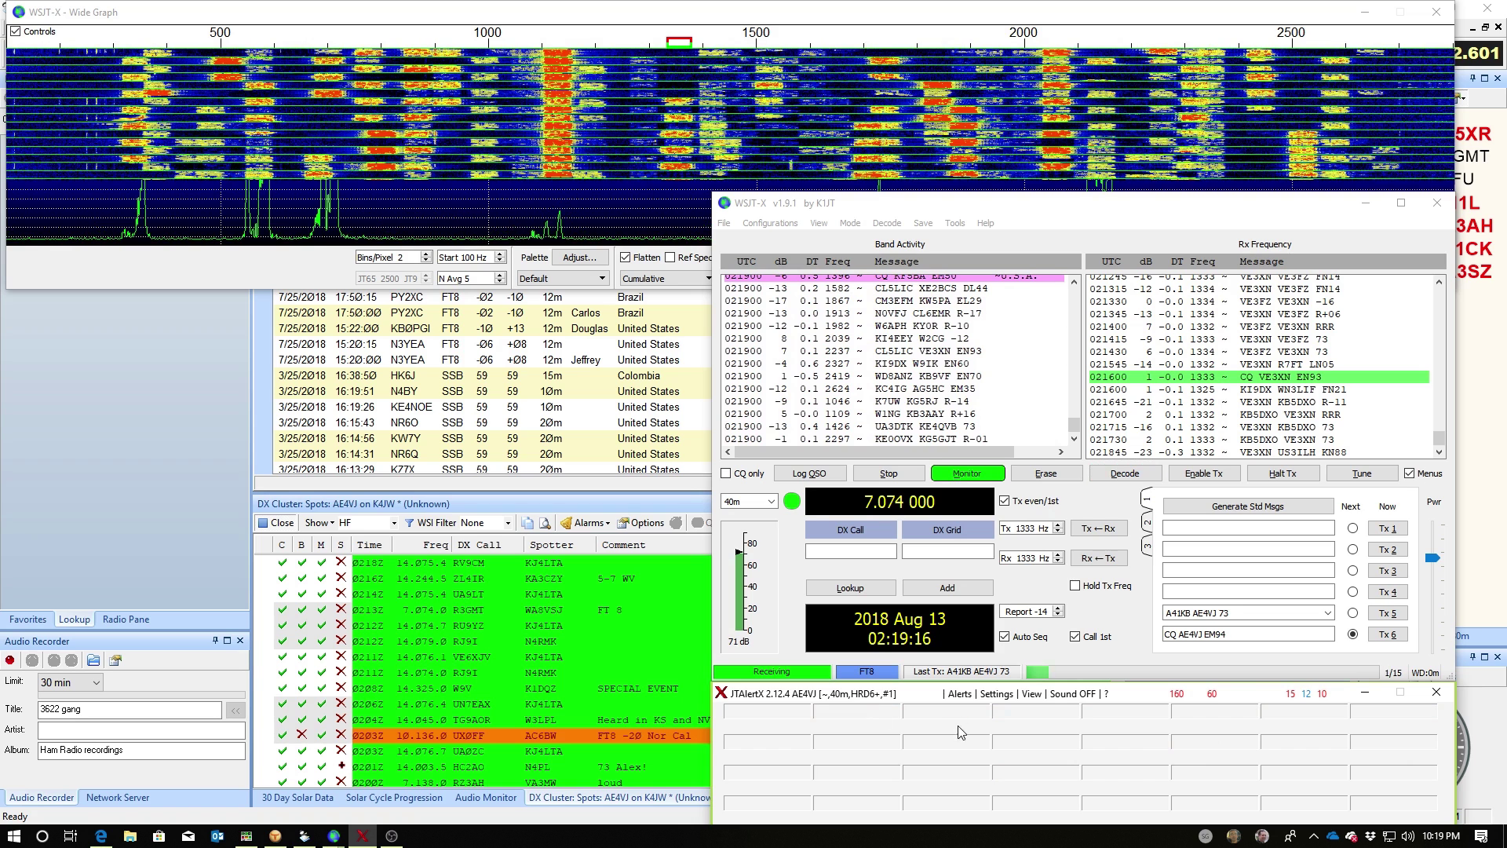
pyautogui.moveTo(967, 718)
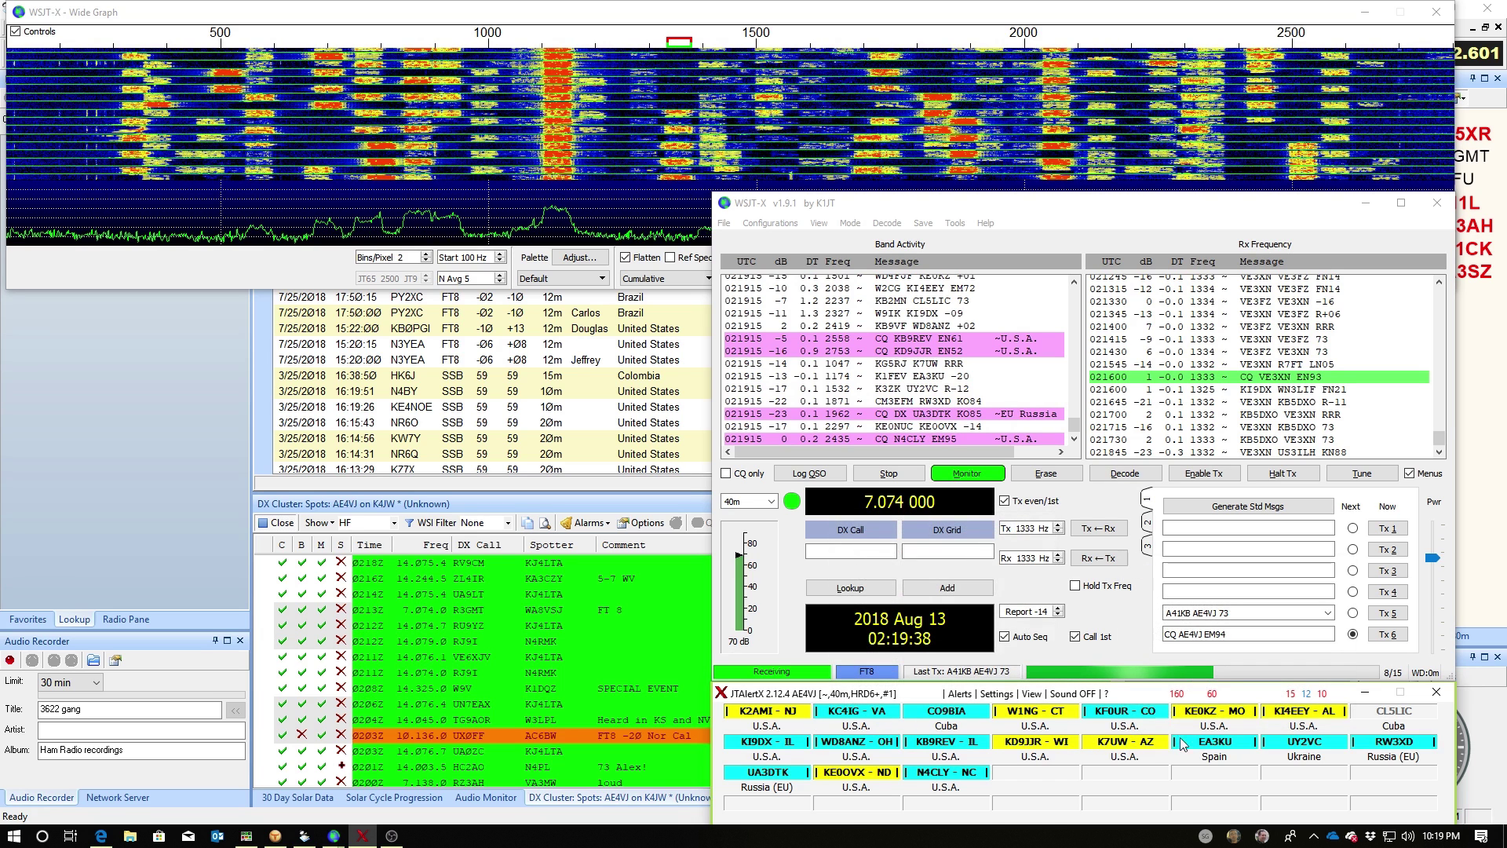
pyautogui.moveTo(1223, 714)
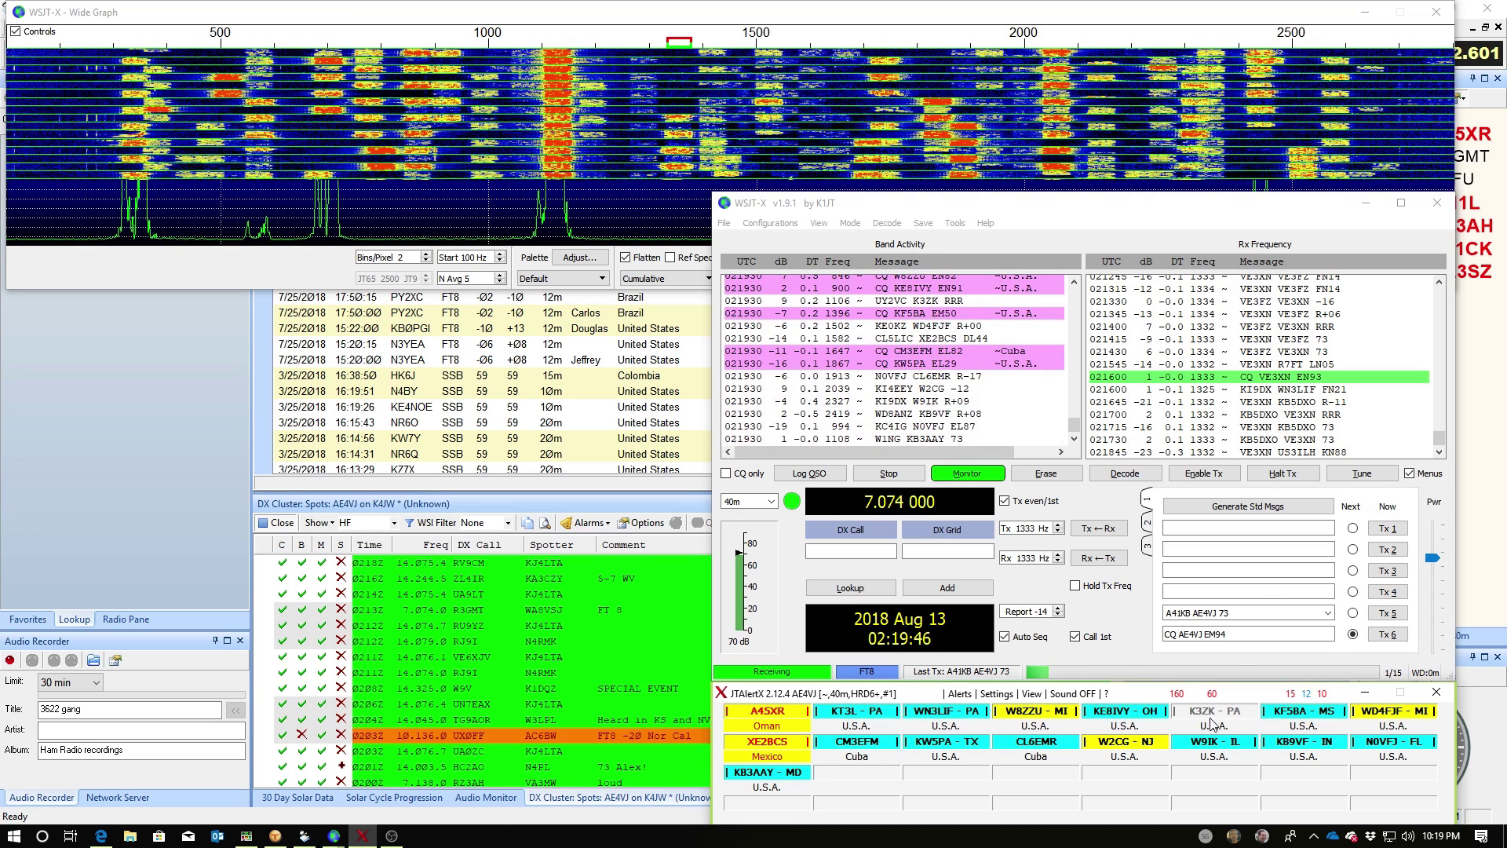
pyautogui.click(776, 713)
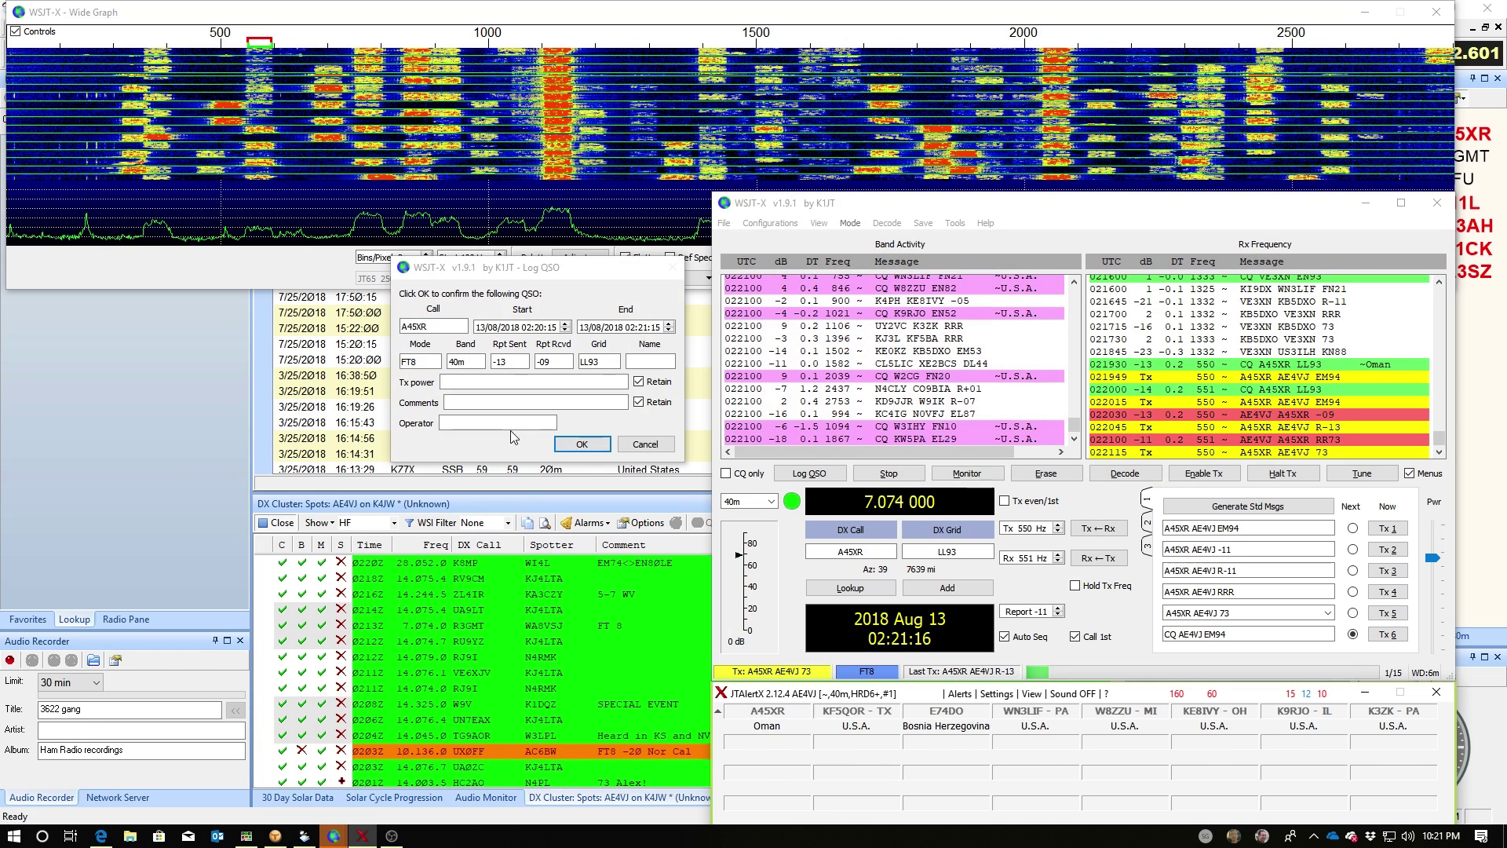
pyautogui.click(592, 444)
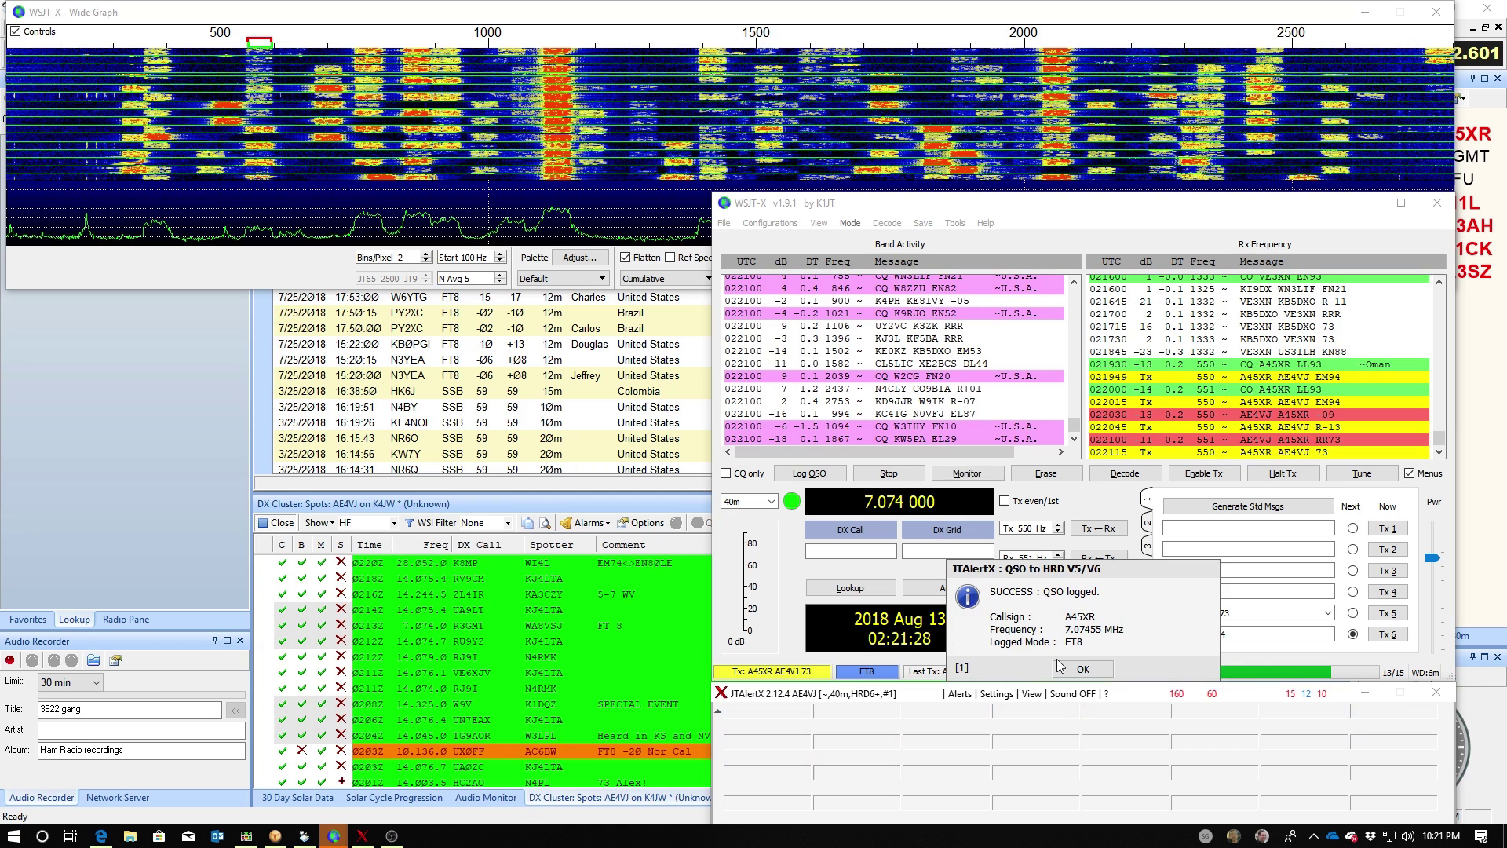
pyautogui.click(1058, 664)
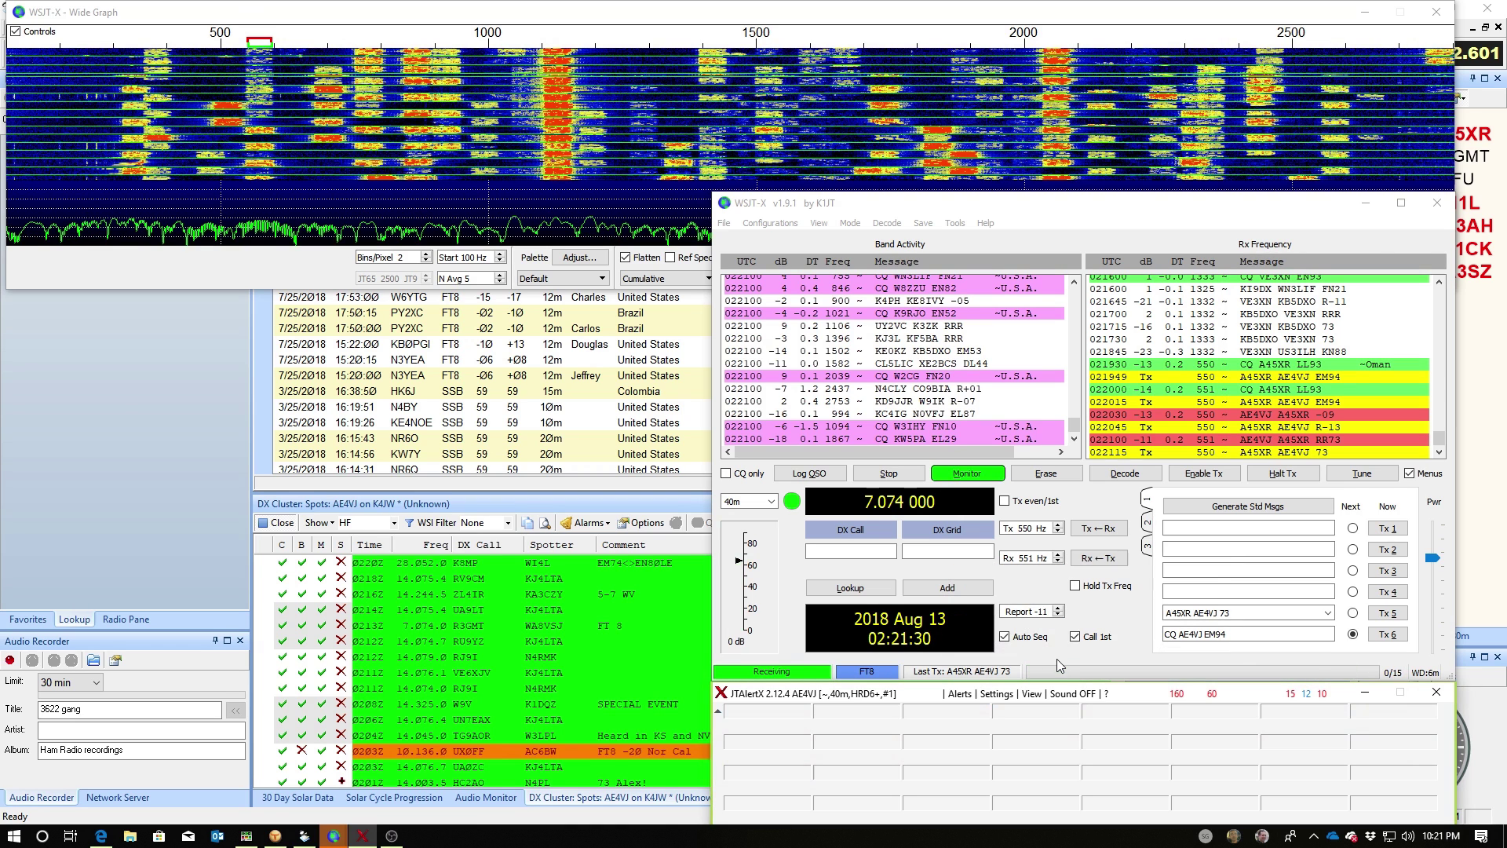
# Switch to HRD Logbook, review the Contact, Location and Logbook details of the A45XR entry, and close it without changes.
pyautogui.click(117, 394)
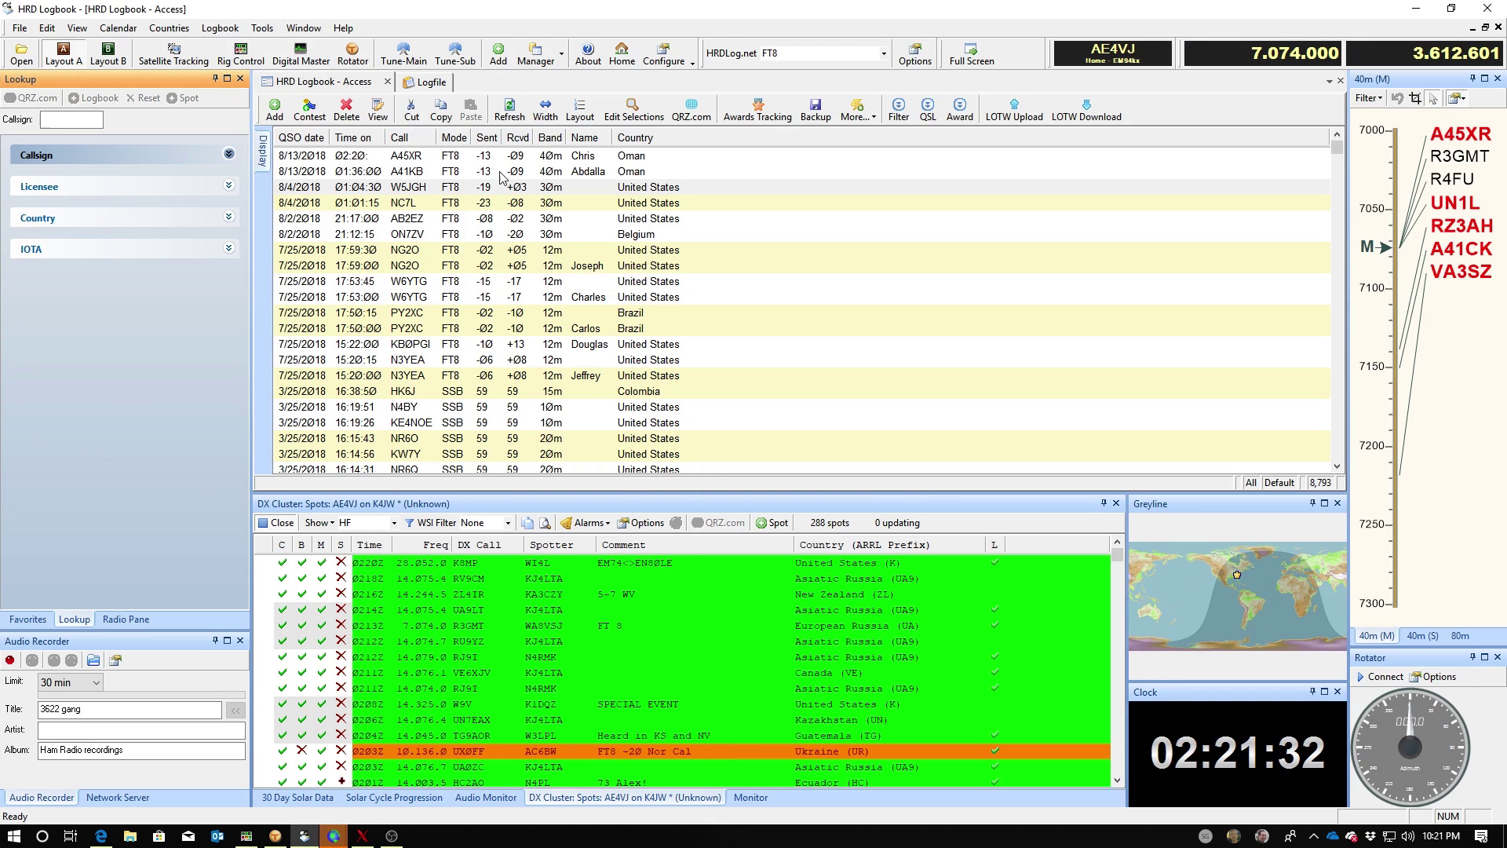
pyautogui.click(412, 157)
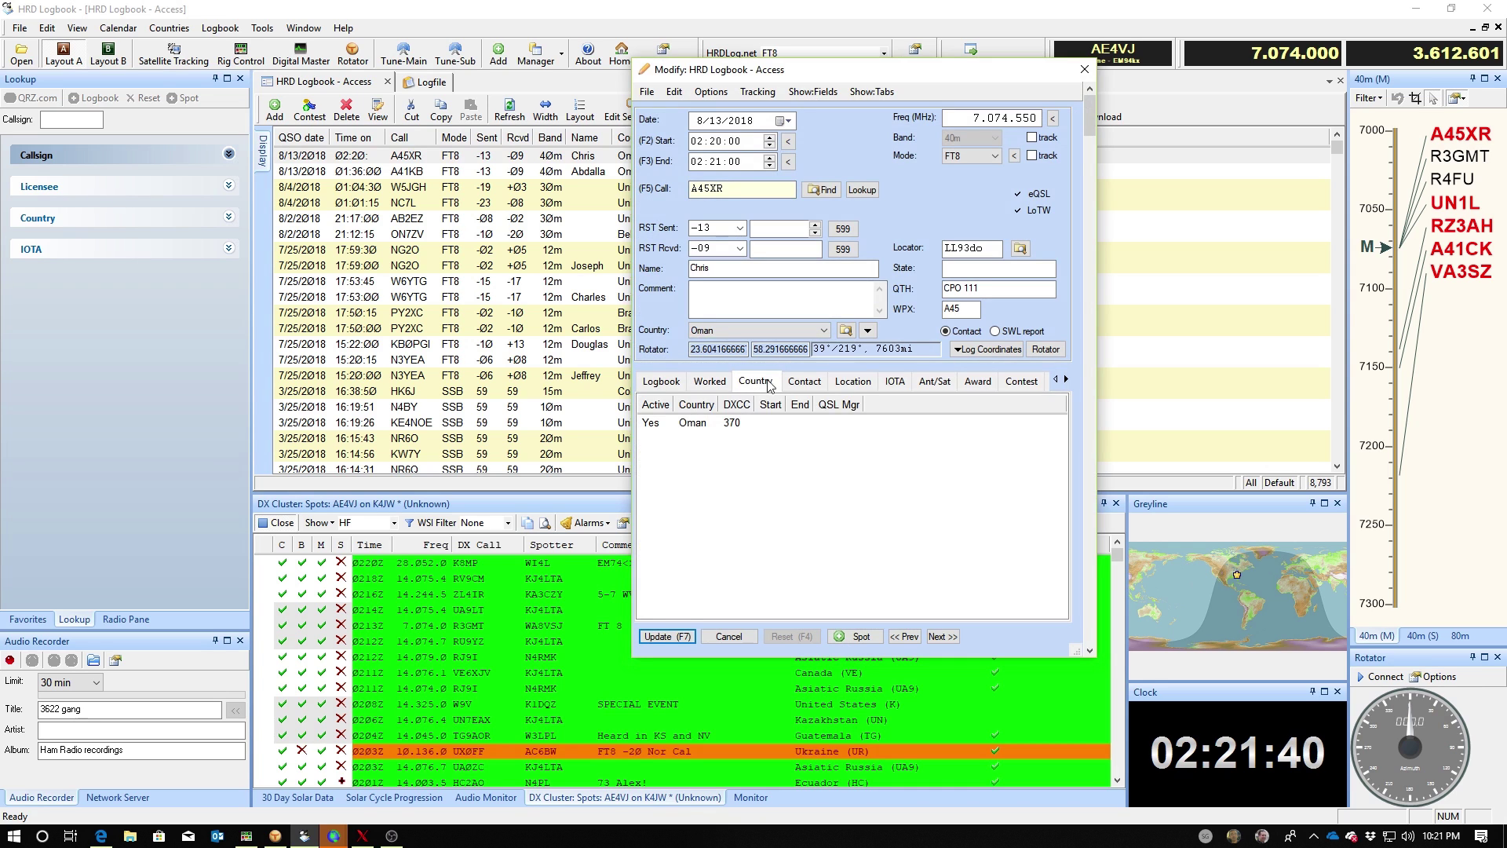
pyautogui.click(799, 384)
pyautogui.click(845, 385)
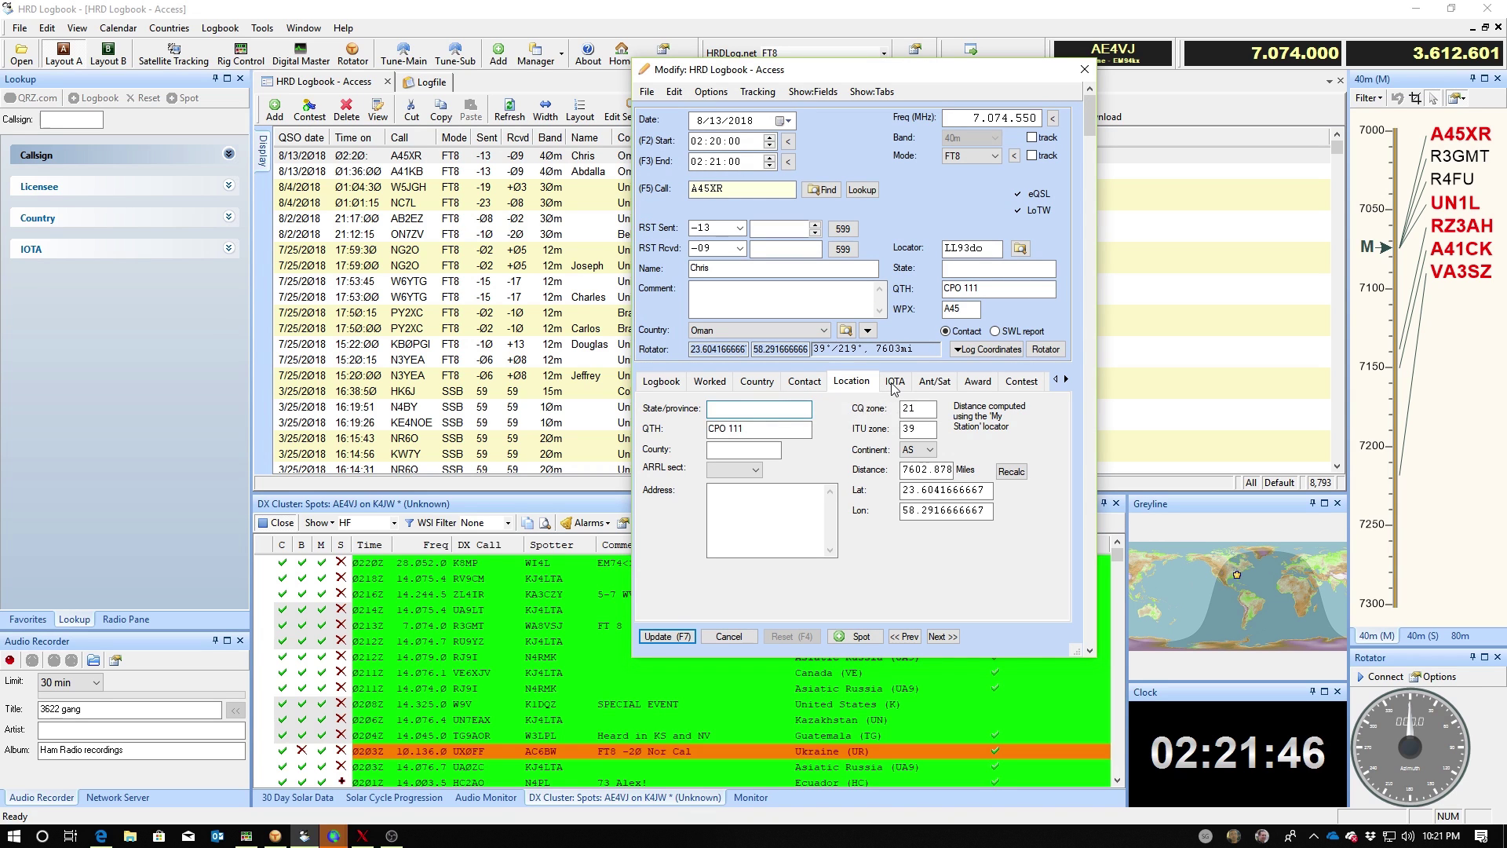
pyautogui.click(660, 382)
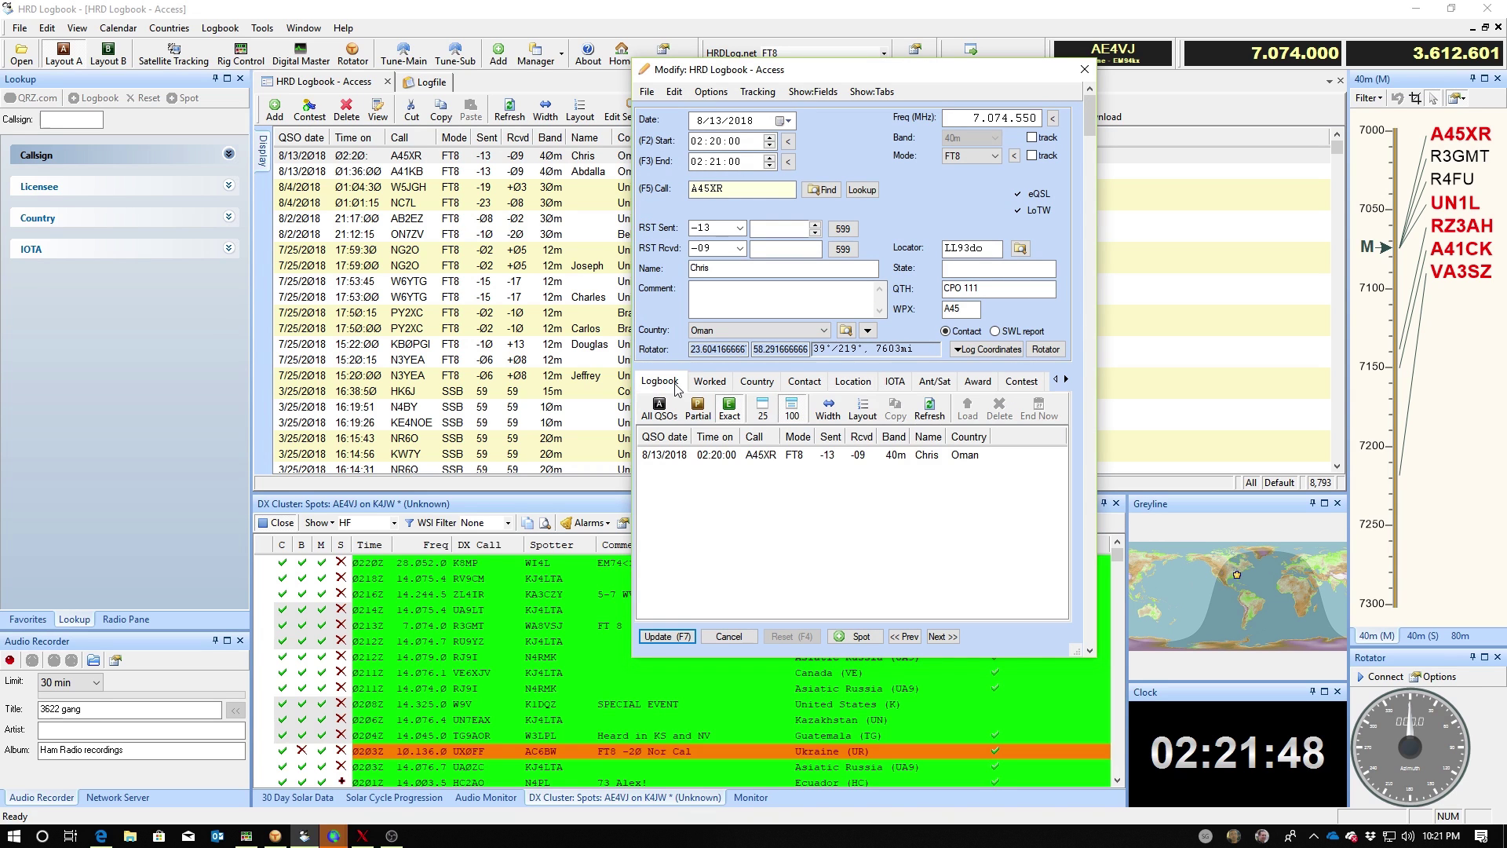
pyautogui.click(728, 637)
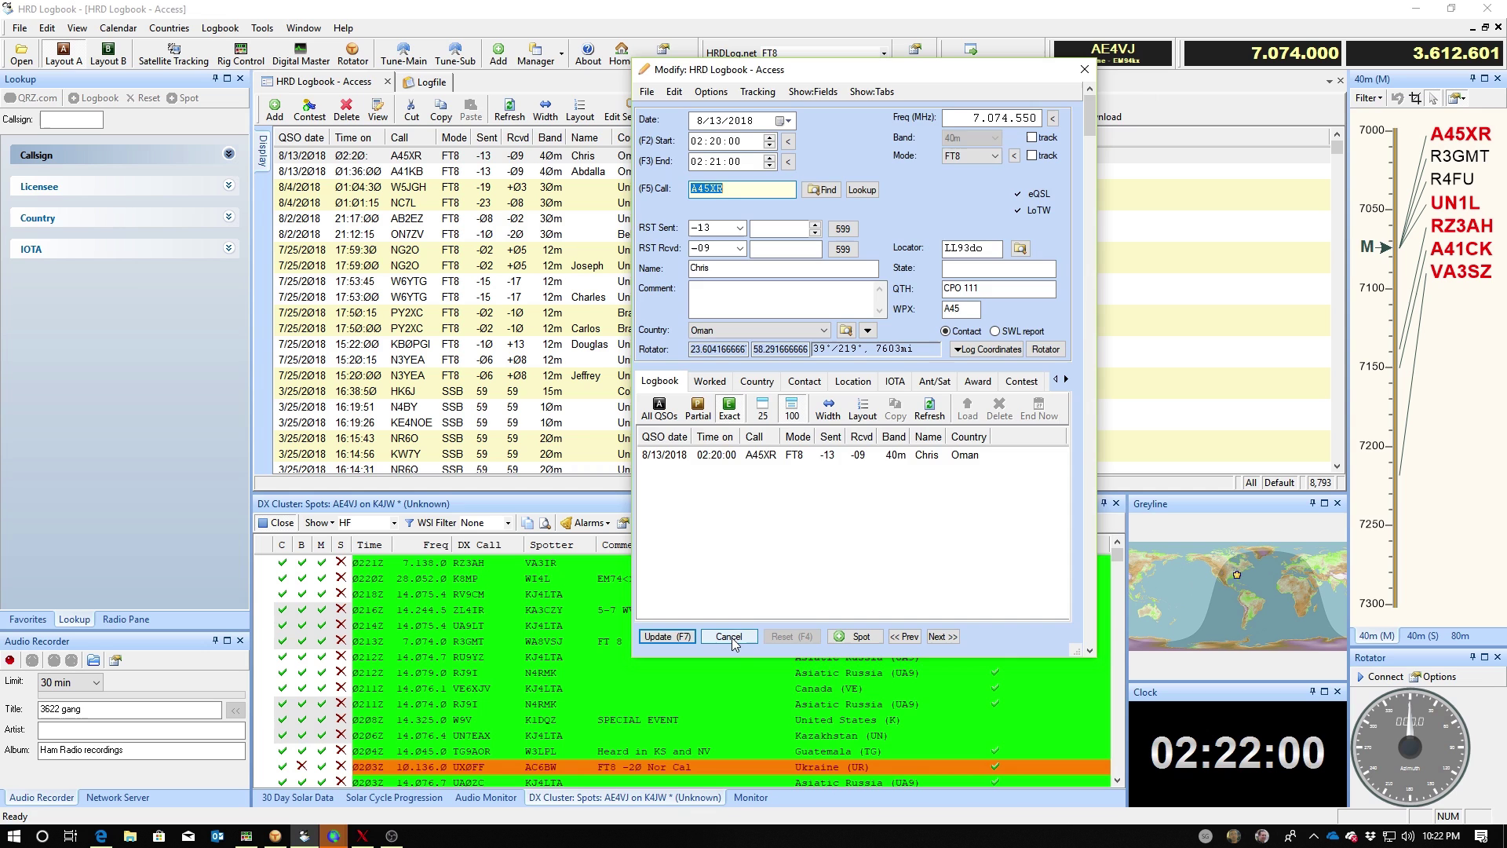
pyautogui.click(730, 638)
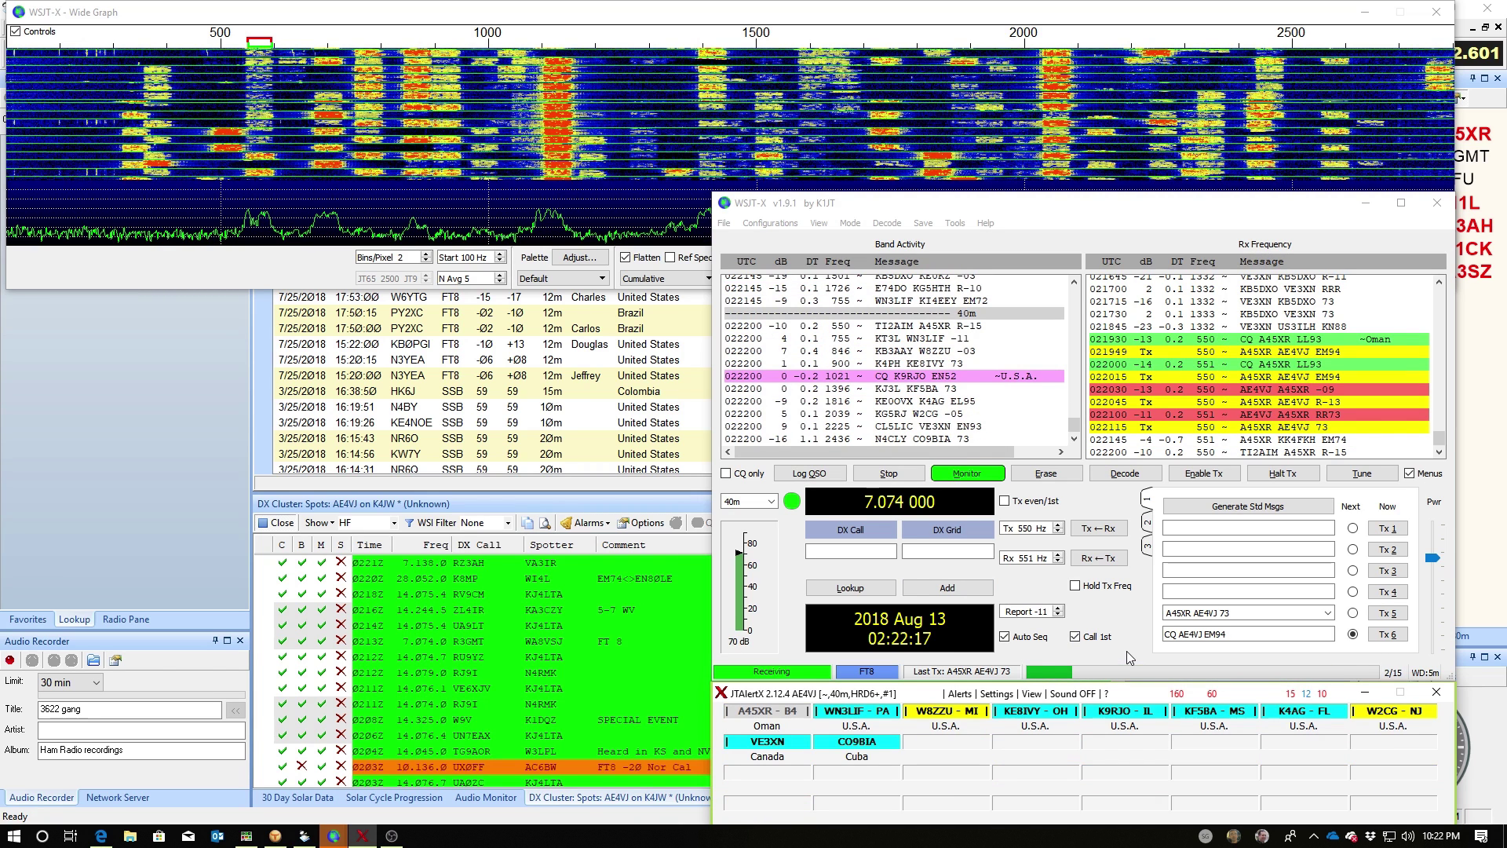
pyautogui.moveTo(1109, 722)
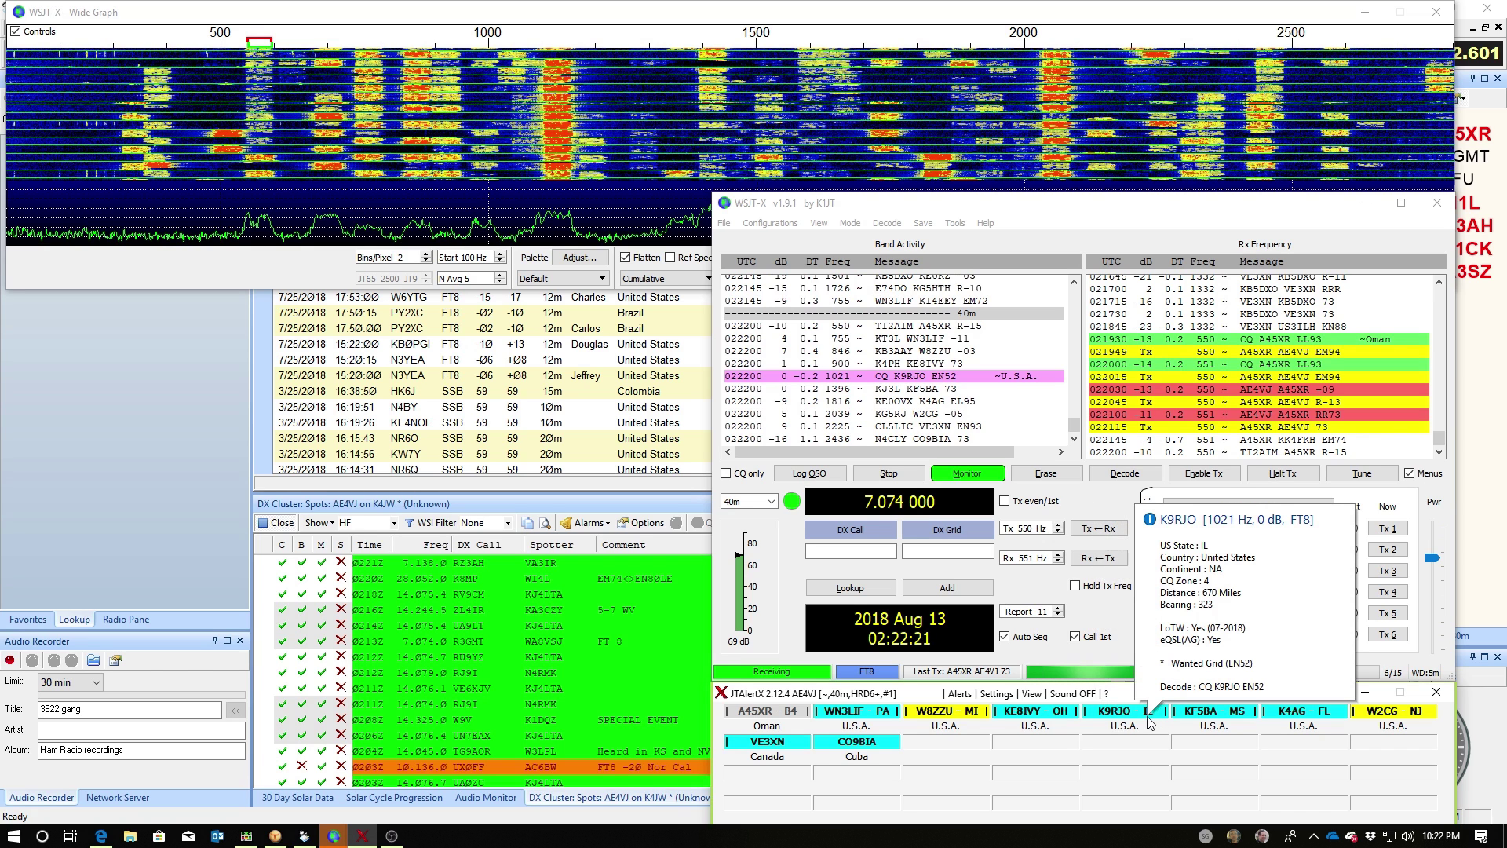
pyautogui.rightClick(1150, 720)
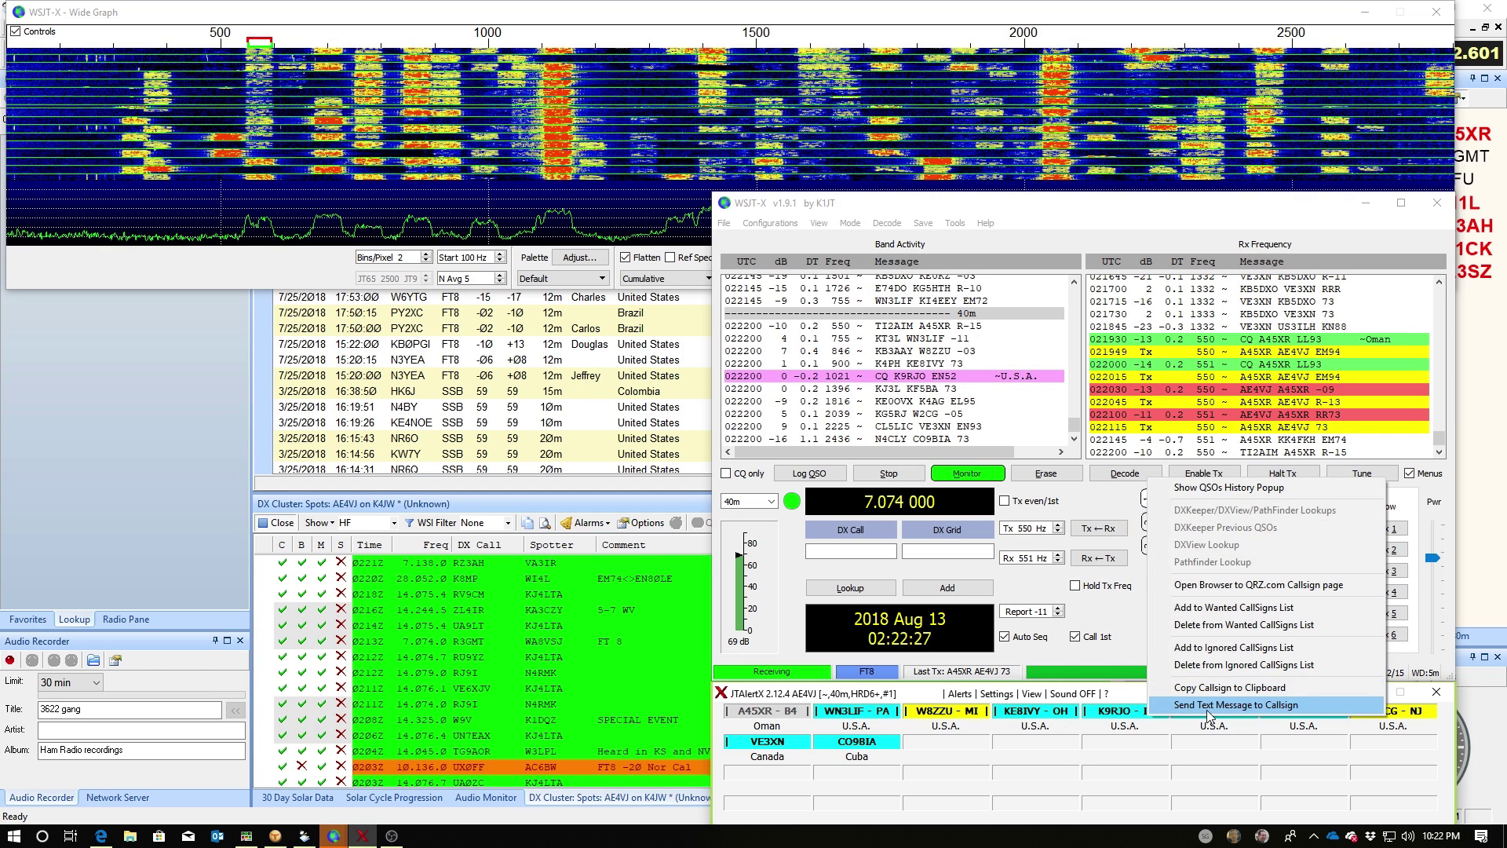
pyautogui.click(1179, 705)
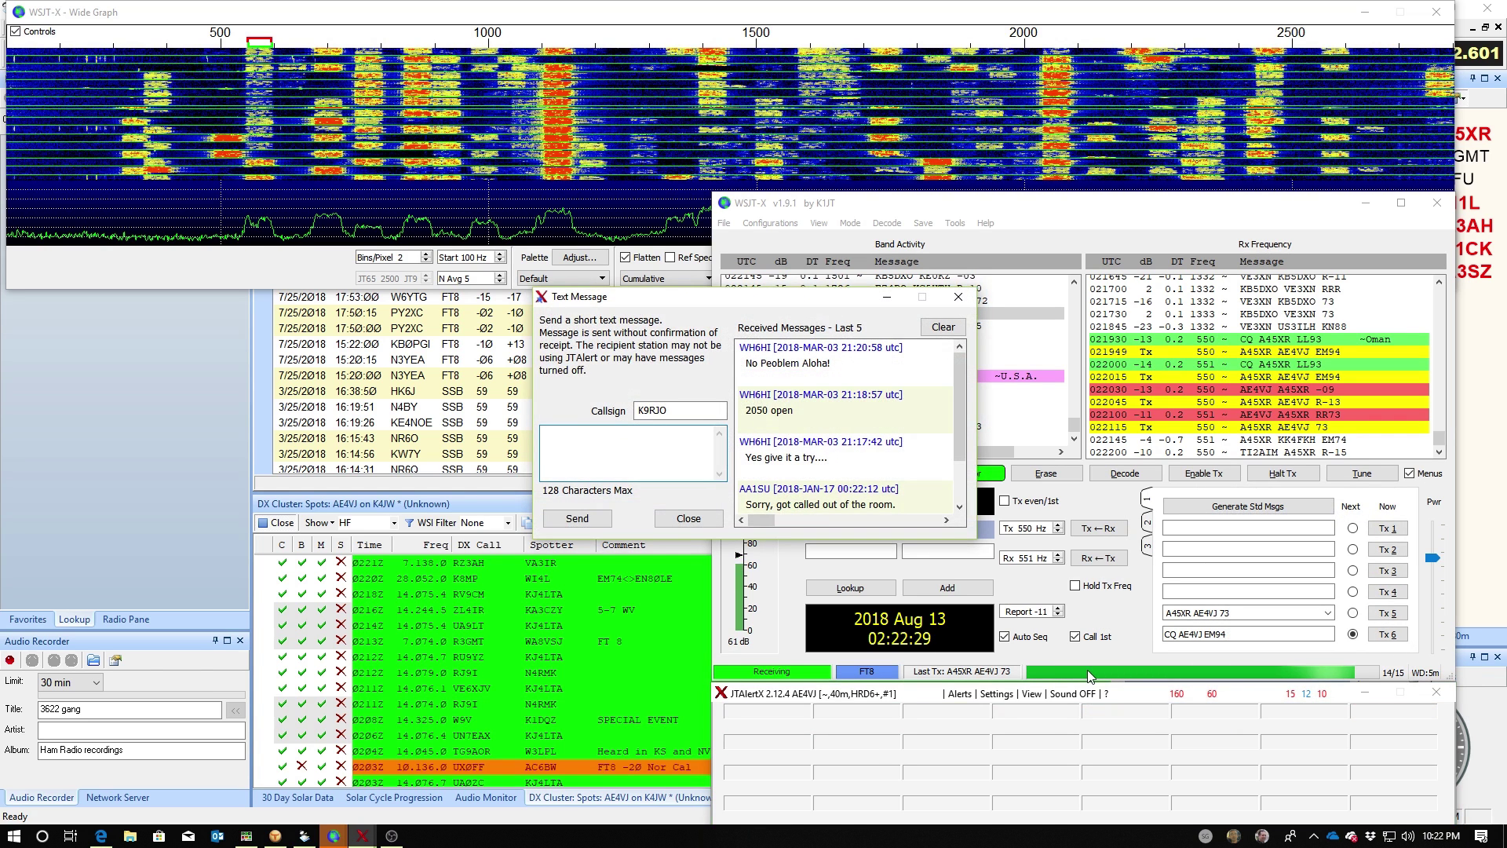
pyautogui.write('do you')
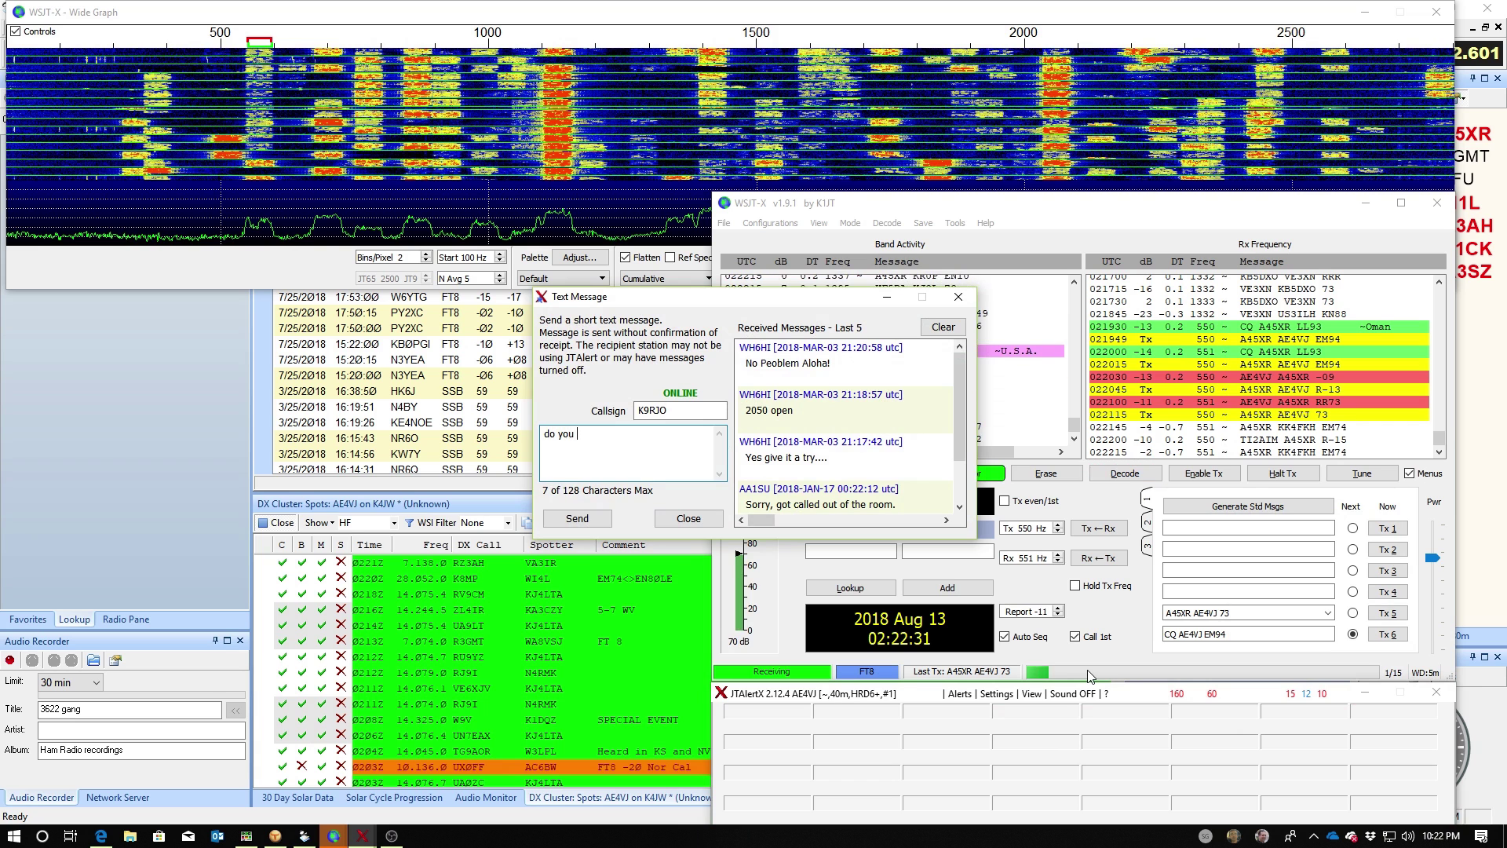
pyautogui.click(684, 518)
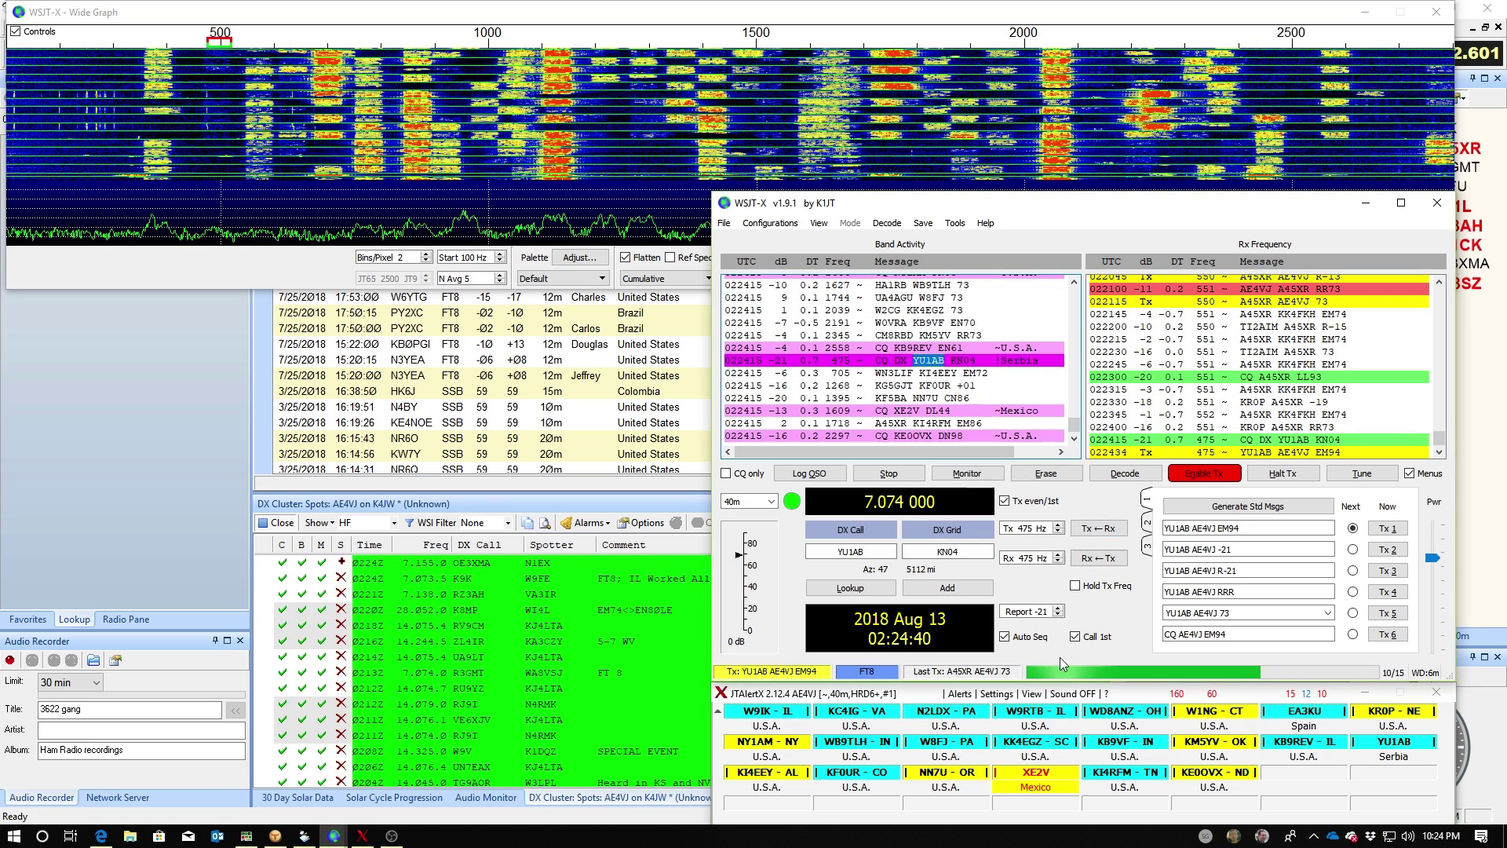
# View JTAlert's summary of unique callsigns transmitted and received per band.
pyautogui.moveTo(933, 778)
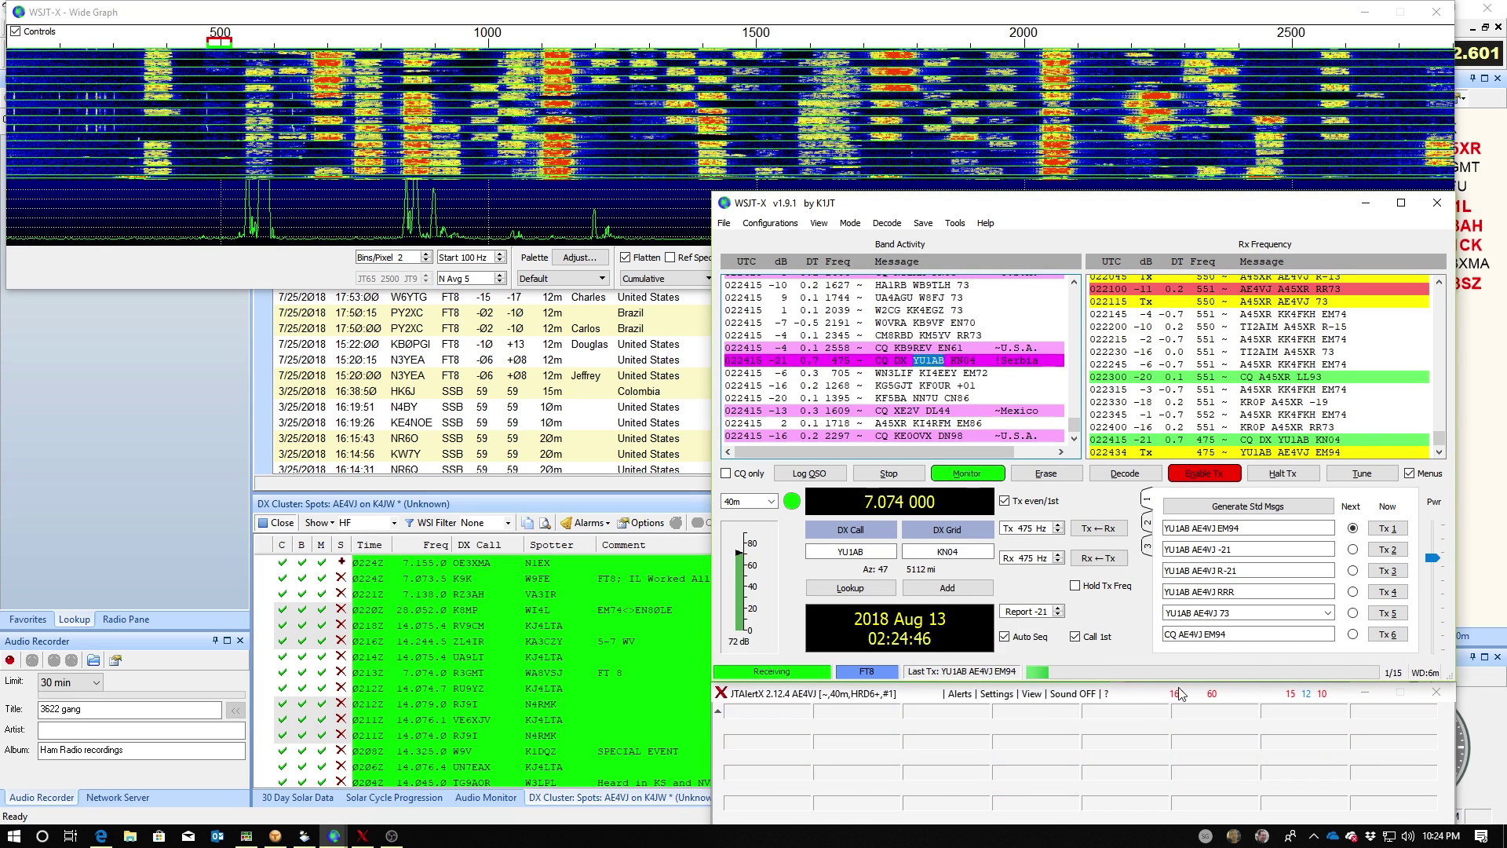
pyautogui.moveTo(1180, 694)
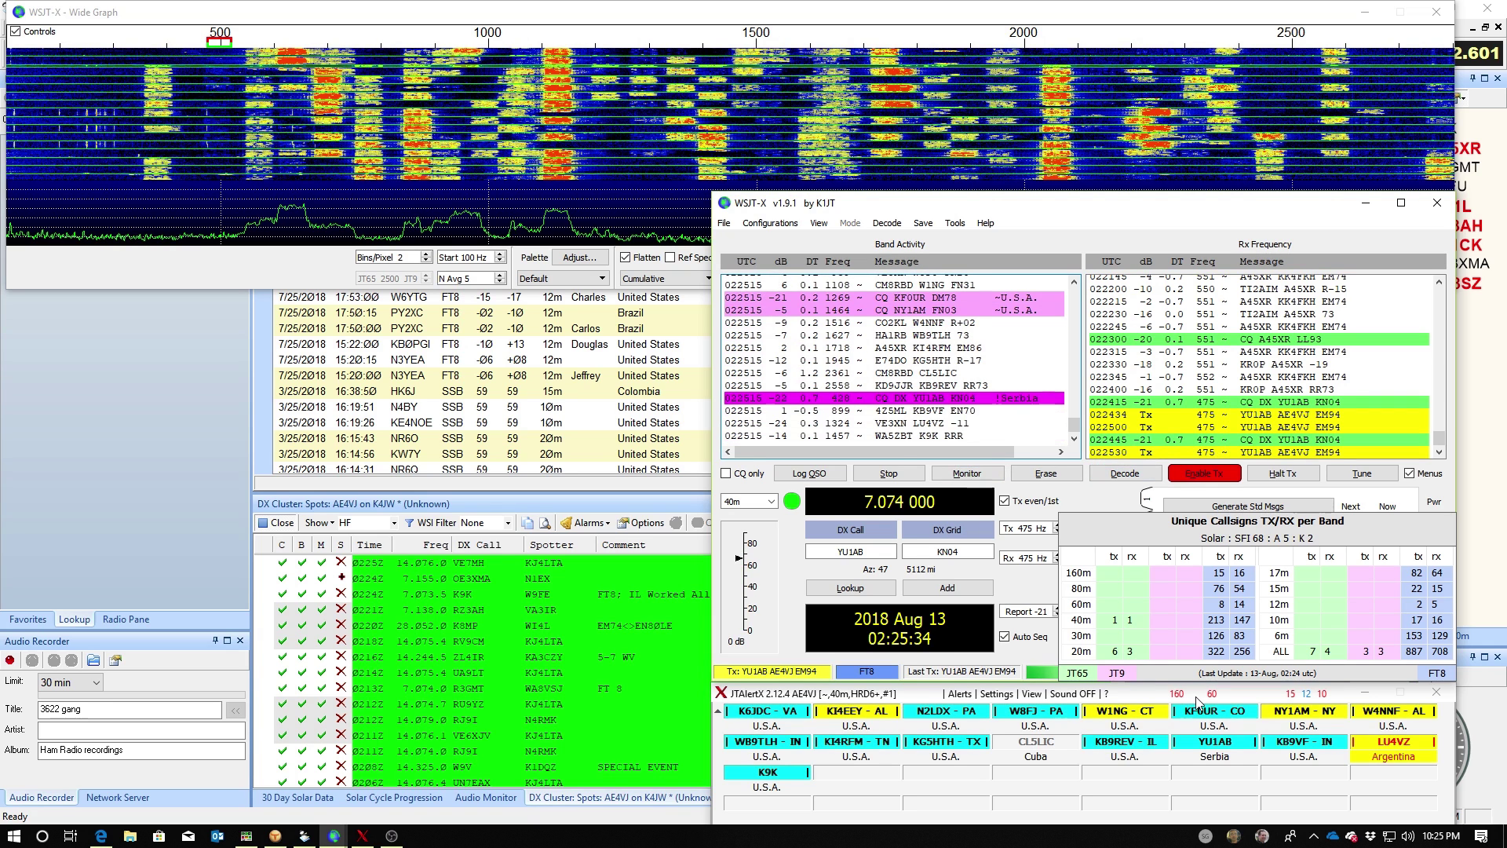
# Switch to HRD Logbook and look through the past QSO entries from August 2018 back to February 2018.
pyautogui.hotkey('alt', 'Tab')
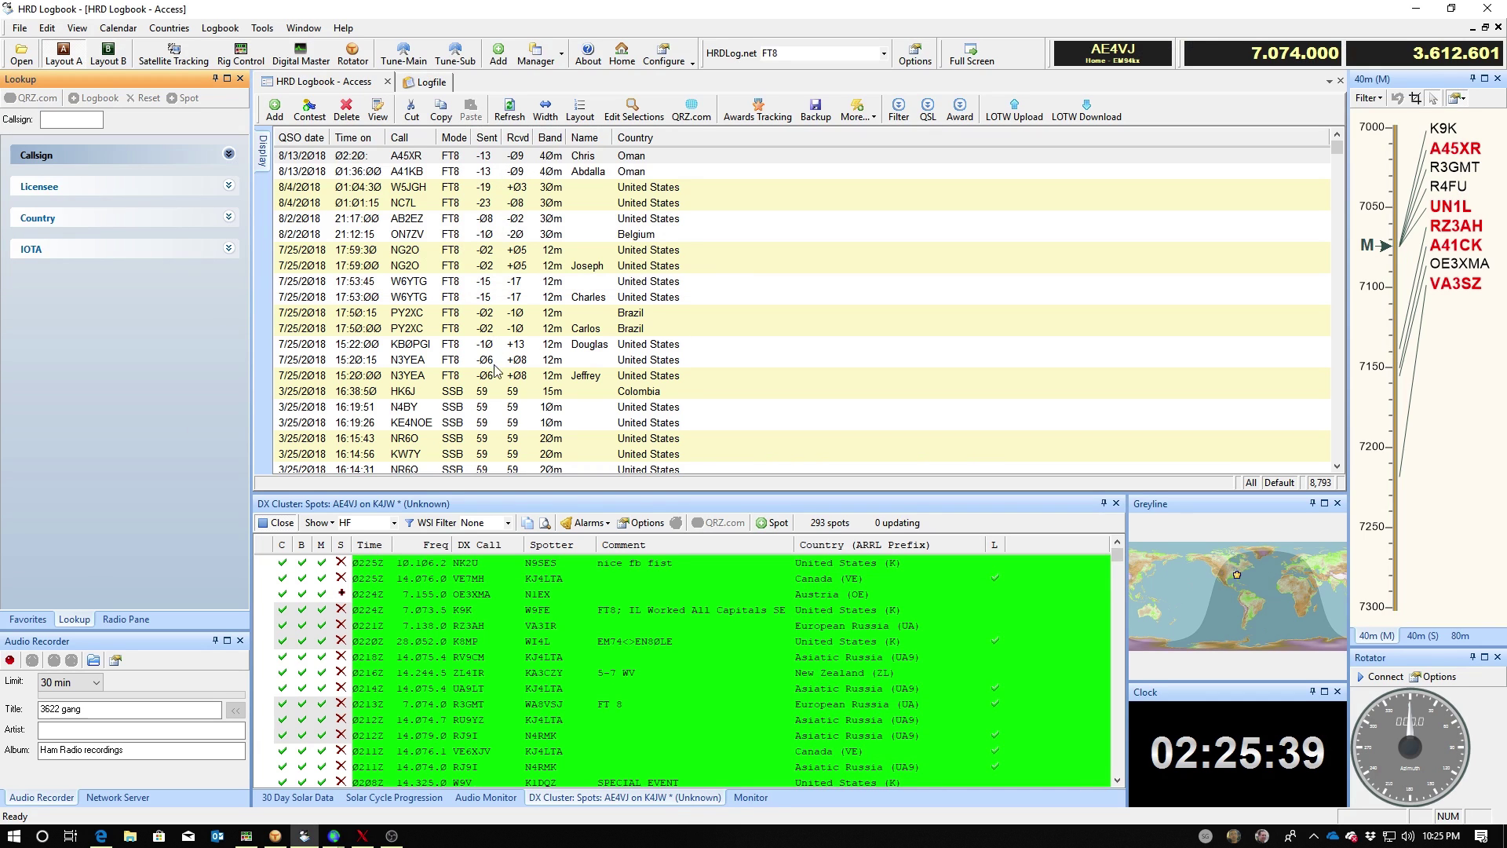
pyautogui.scroll(-9, 499, 377)
pyautogui.scroll(-10, 499, 380)
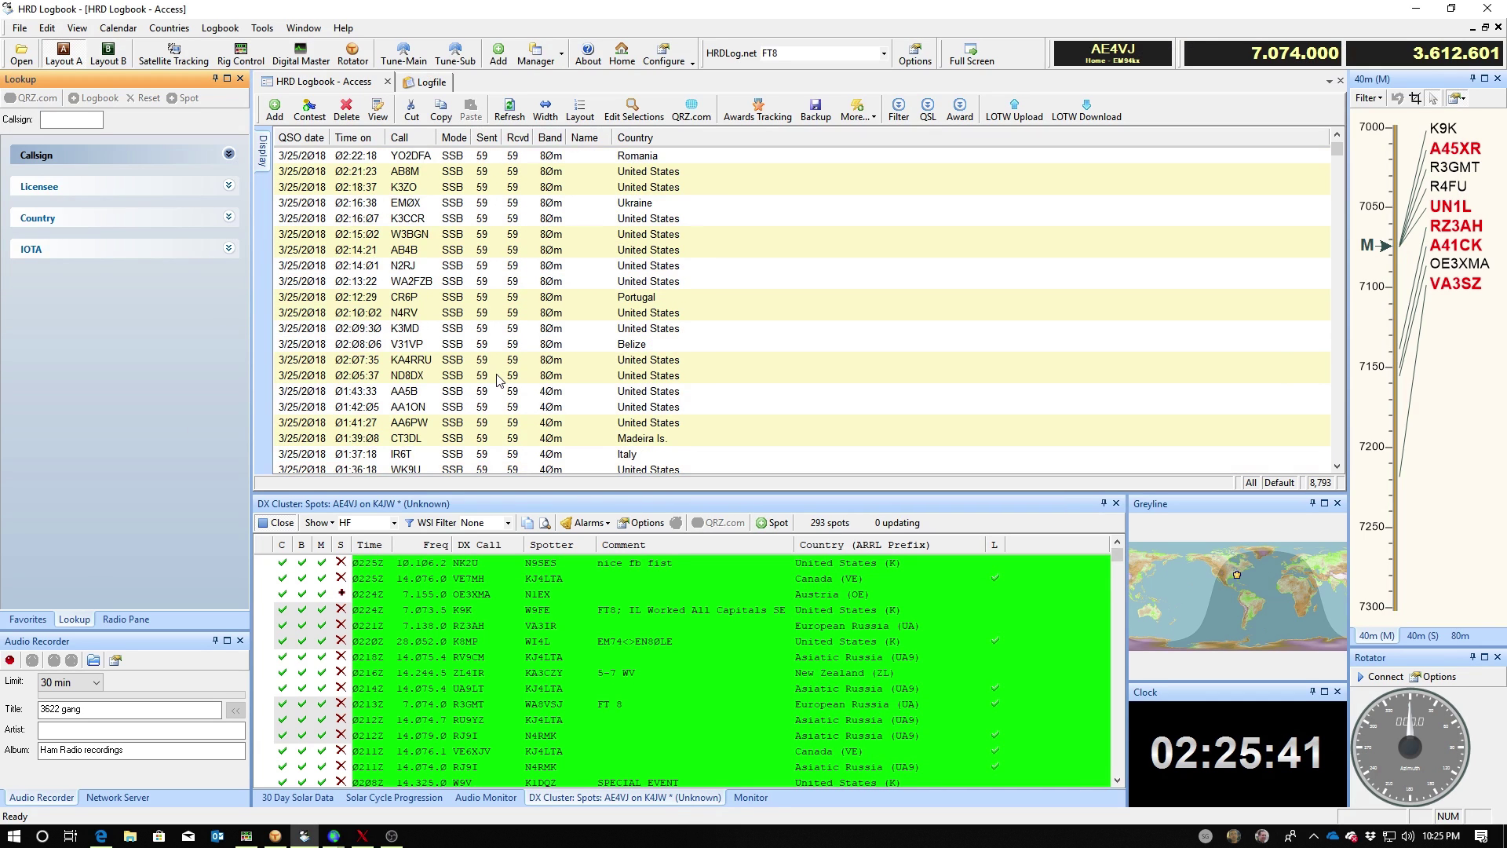
pyautogui.scroll(-10, 498, 380)
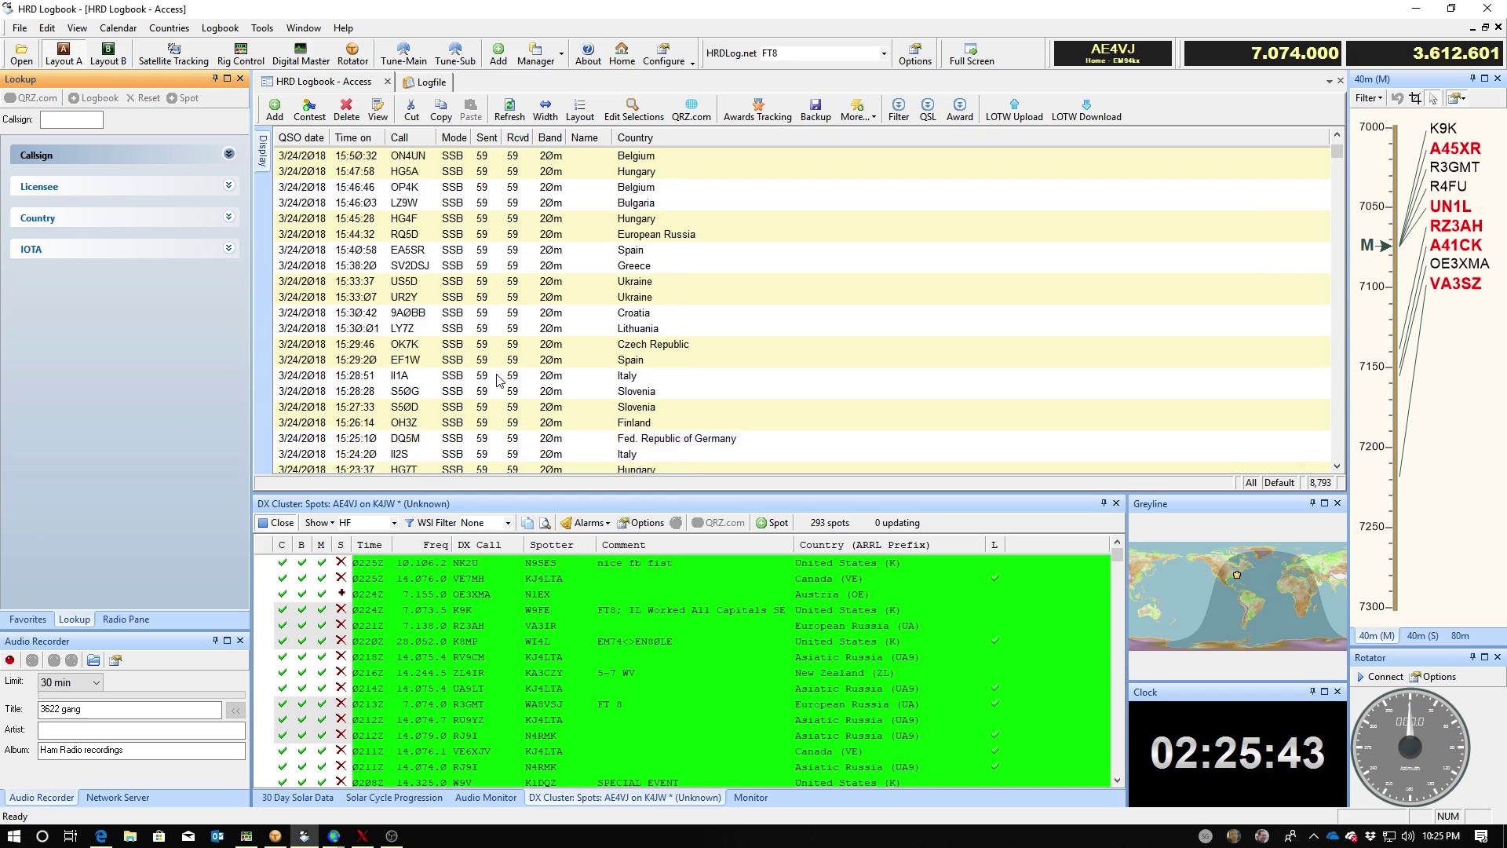
pyautogui.scroll(-10, 496, 380)
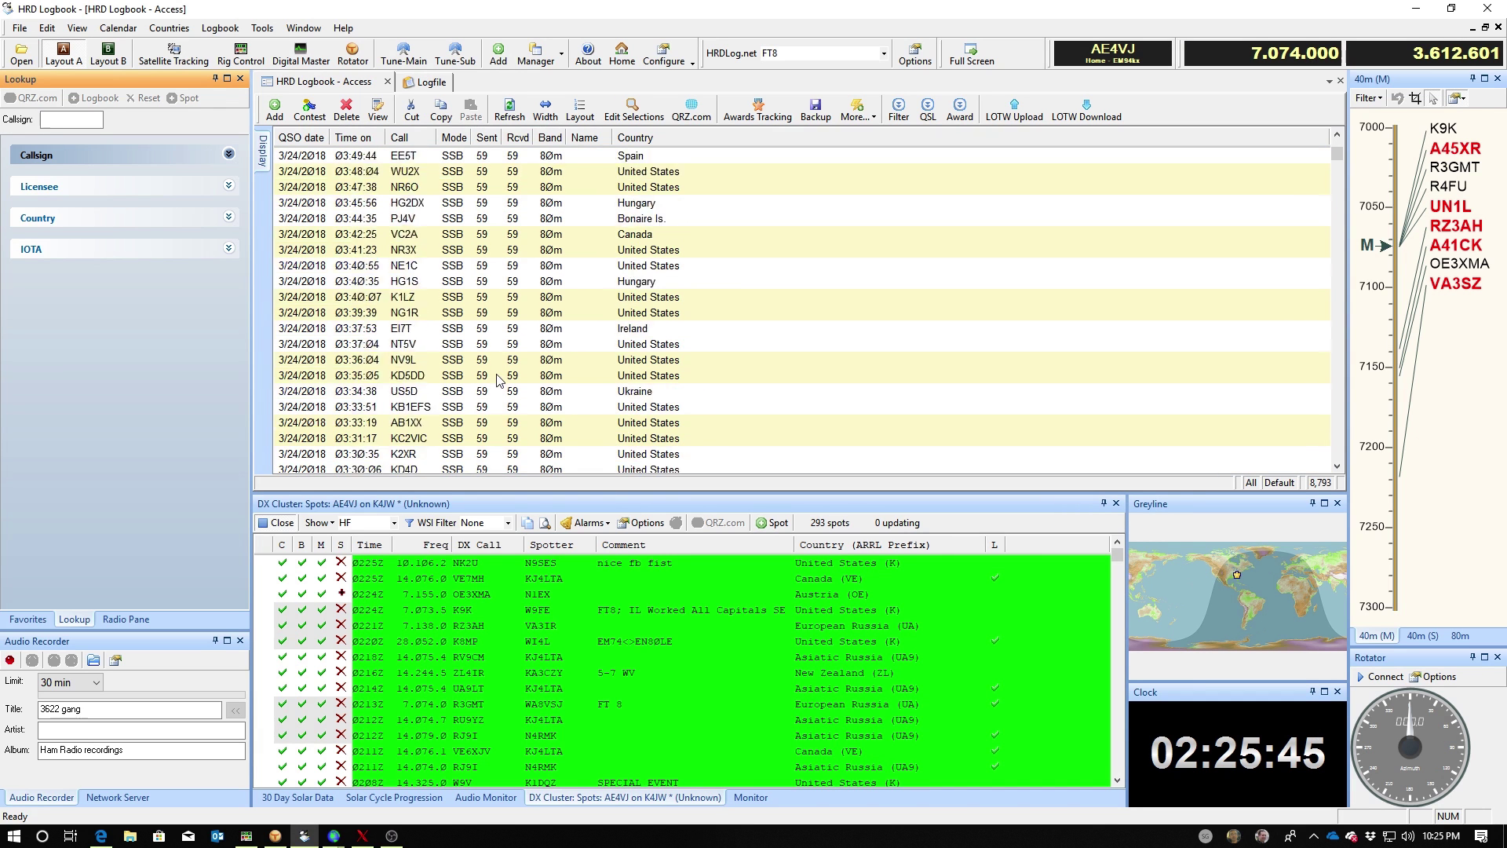
pyautogui.scroll(-10, 497, 383)
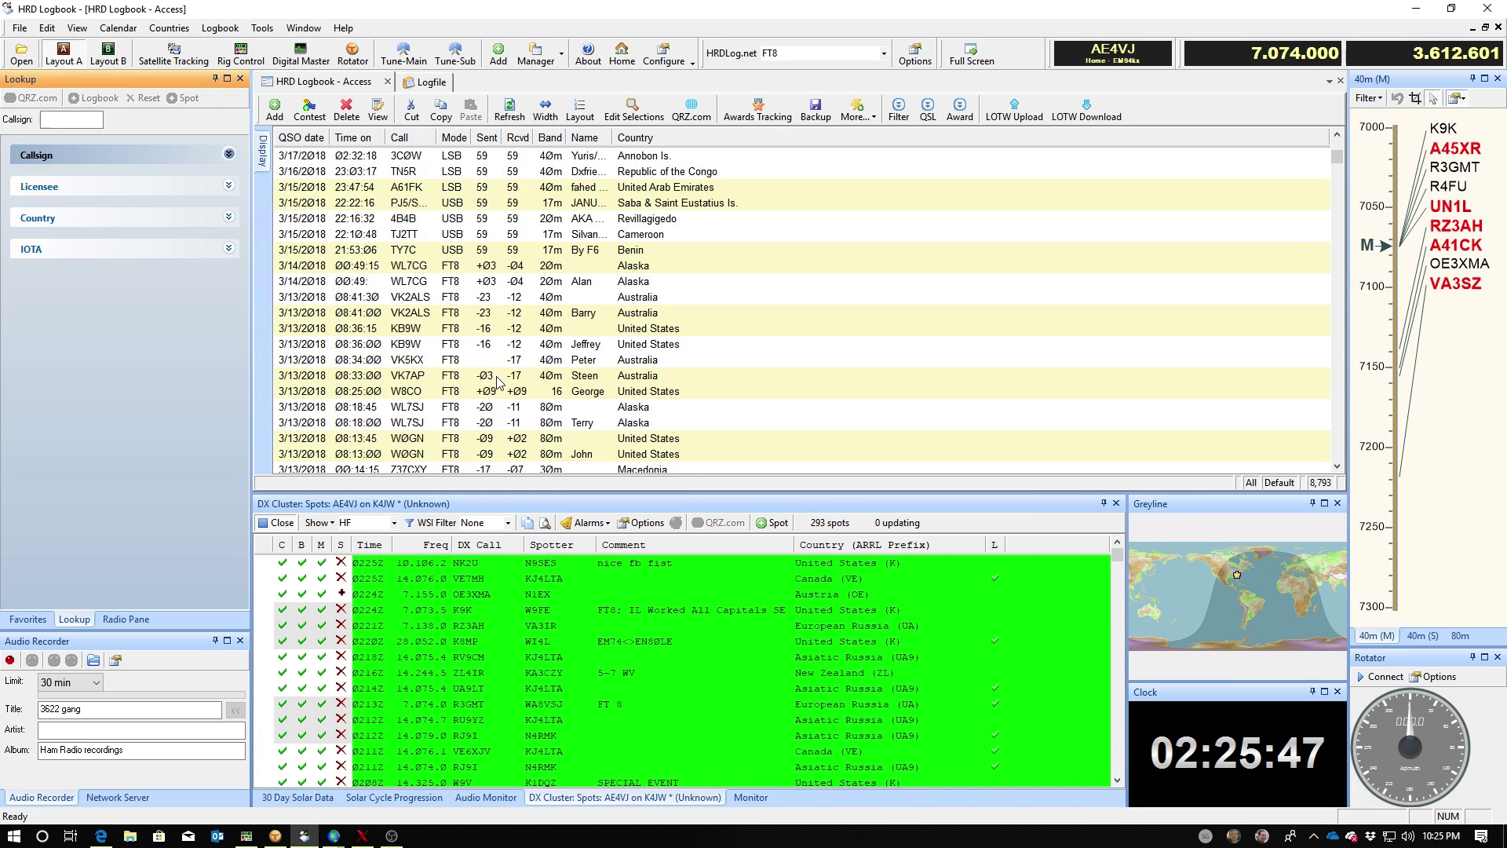
pyautogui.scroll(-10, 471, 220)
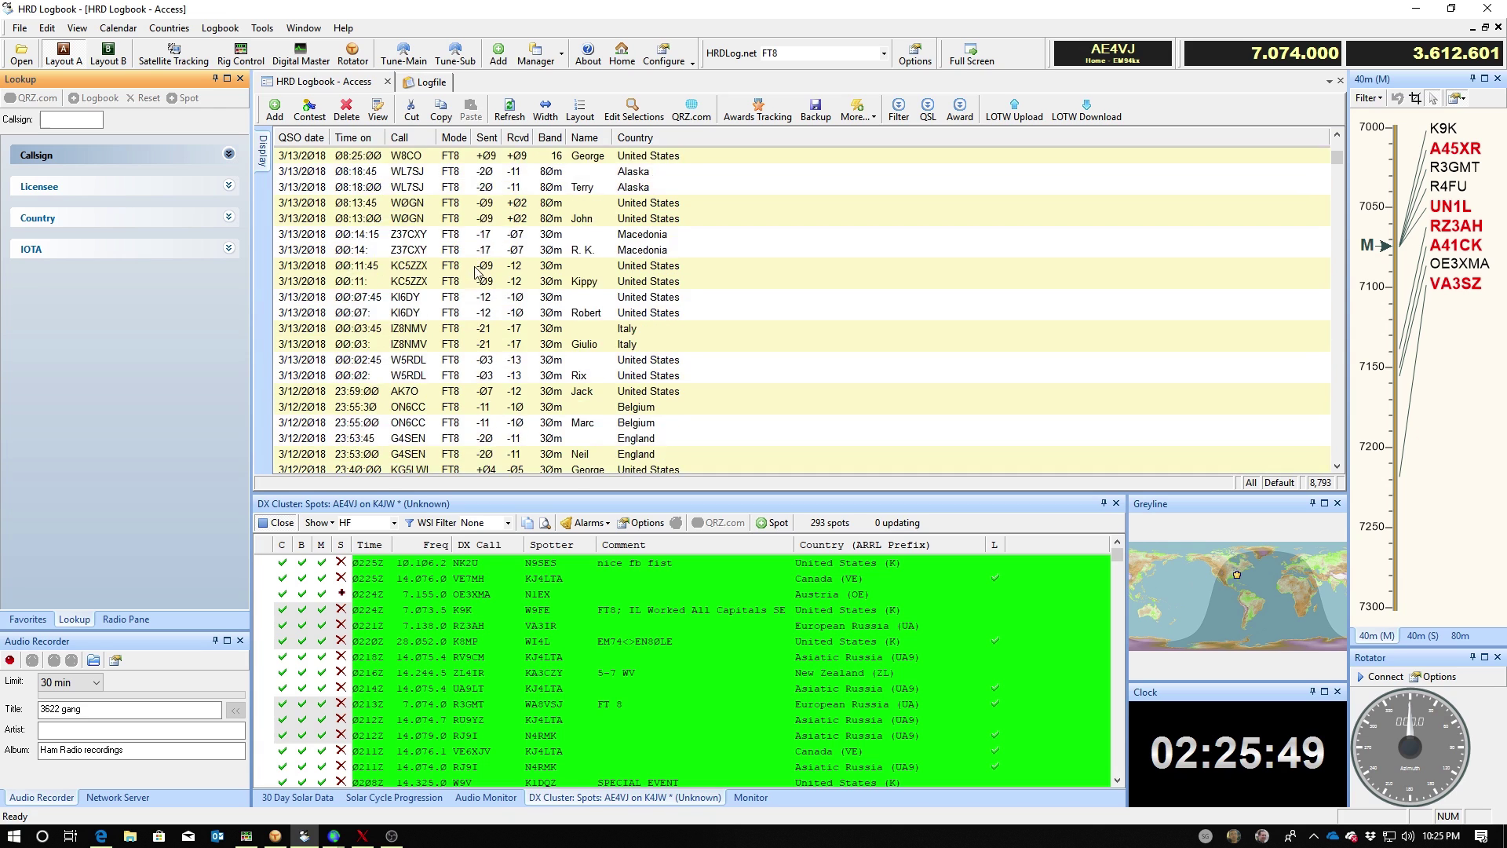
pyautogui.scroll(-15, 476, 281)
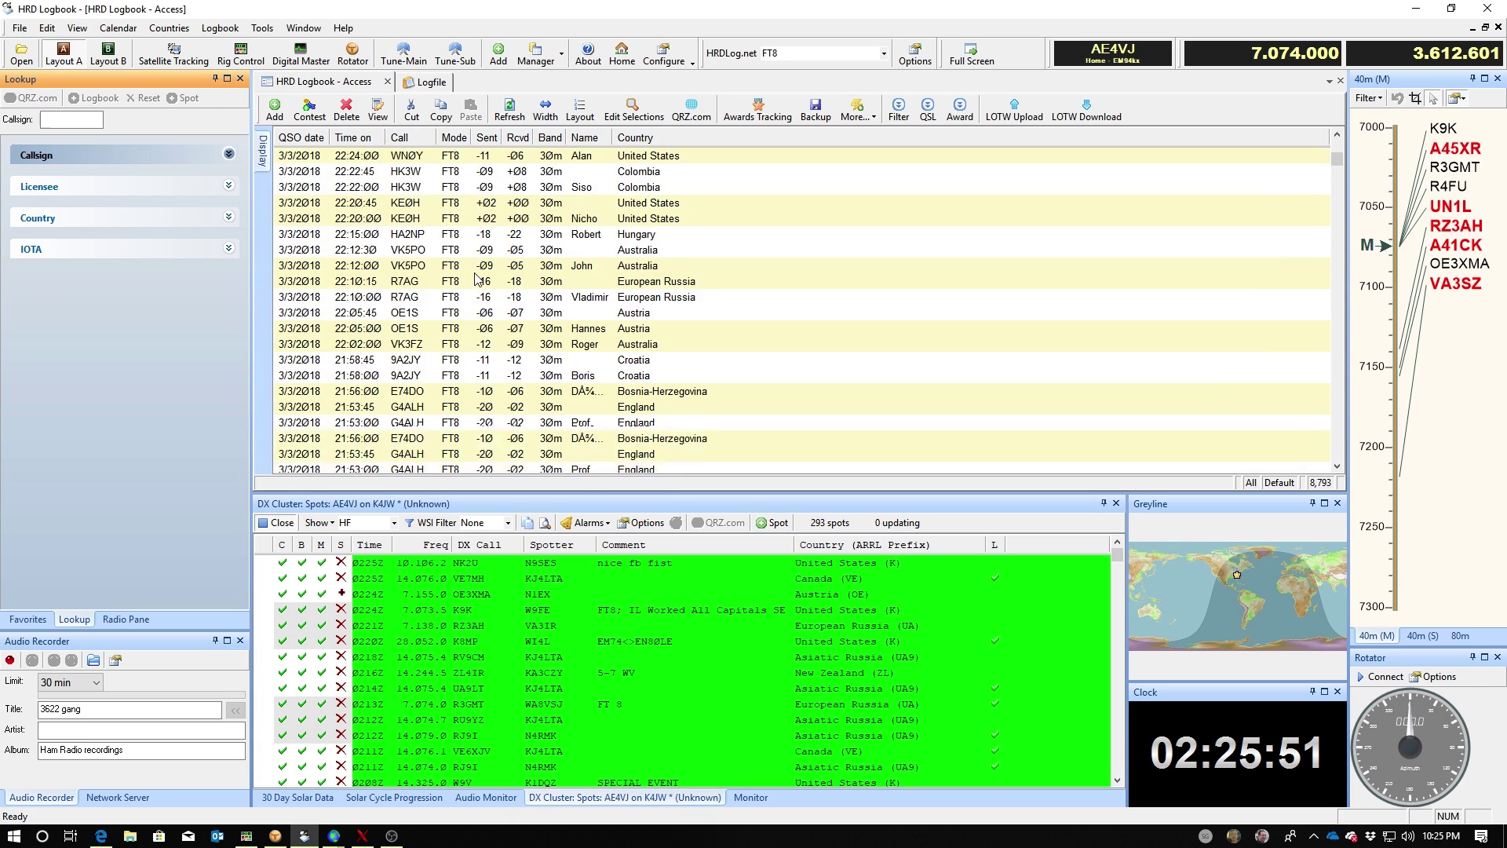
pyautogui.scroll(15, 477, 283)
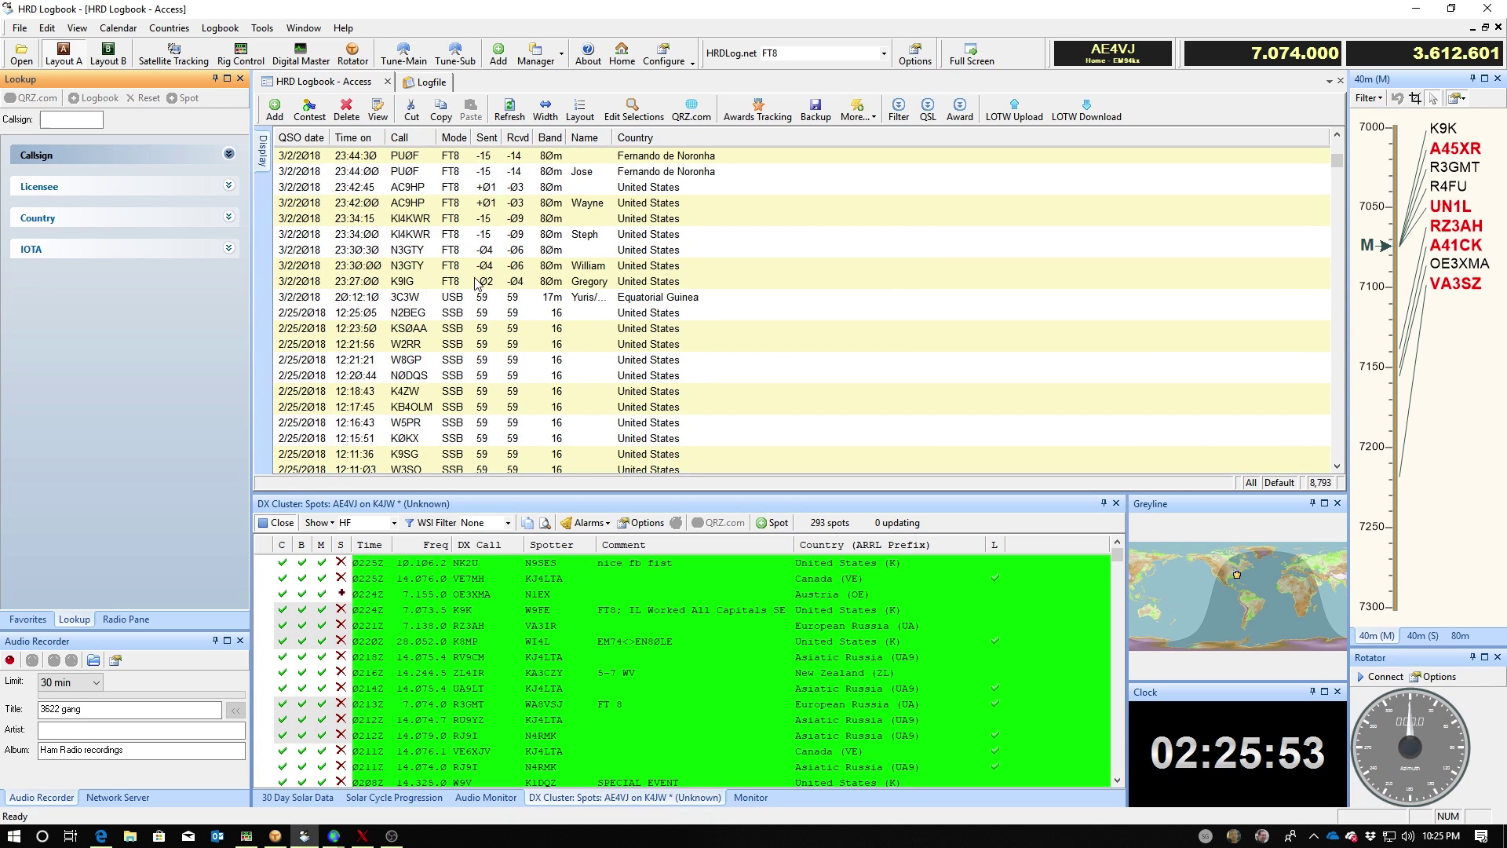
pyautogui.scroll(15, 476, 283)
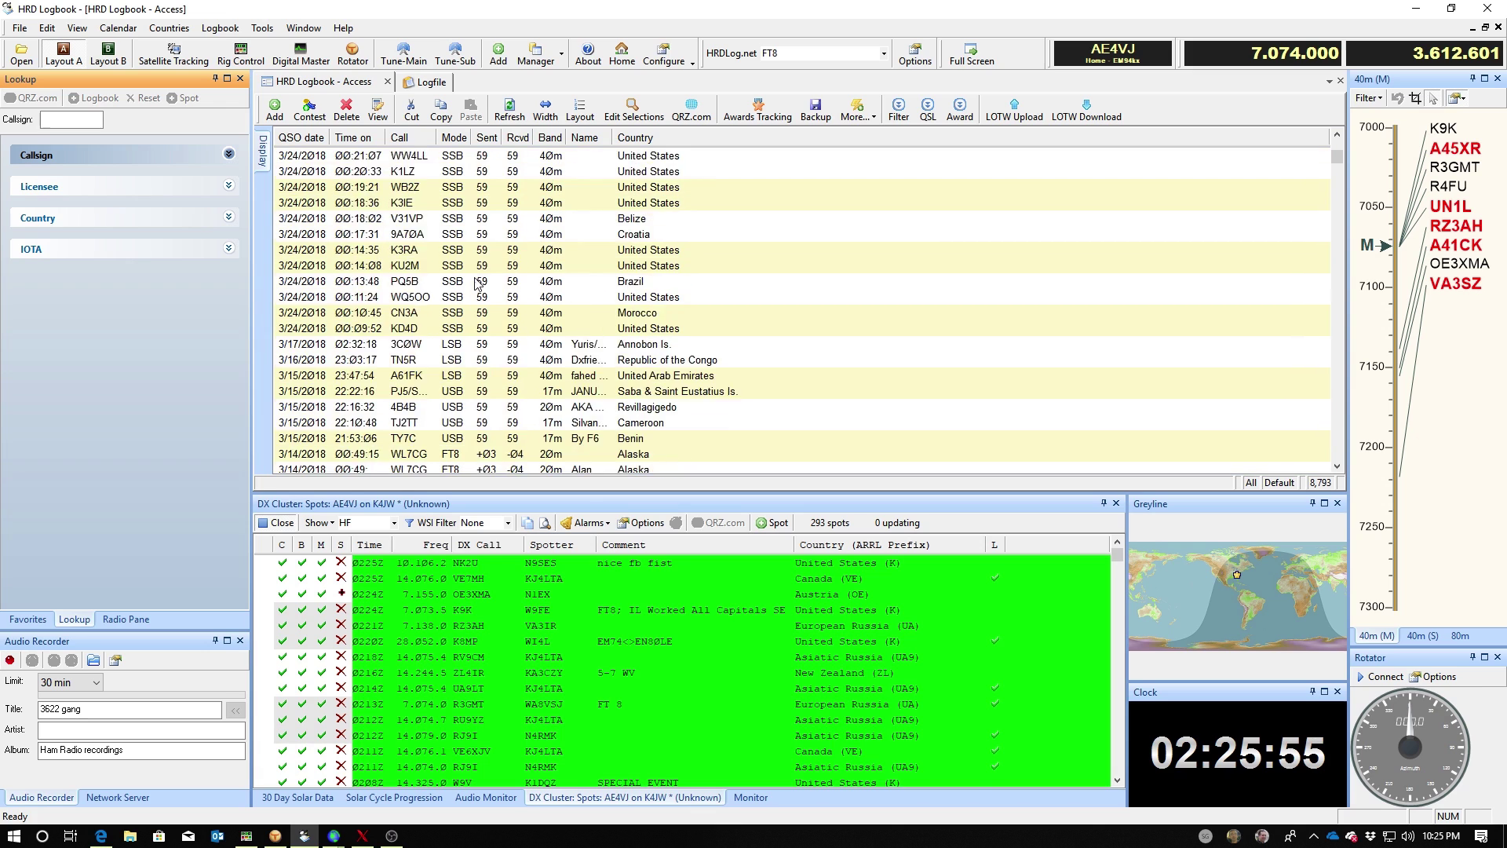
pyautogui.scroll(15, 476, 283)
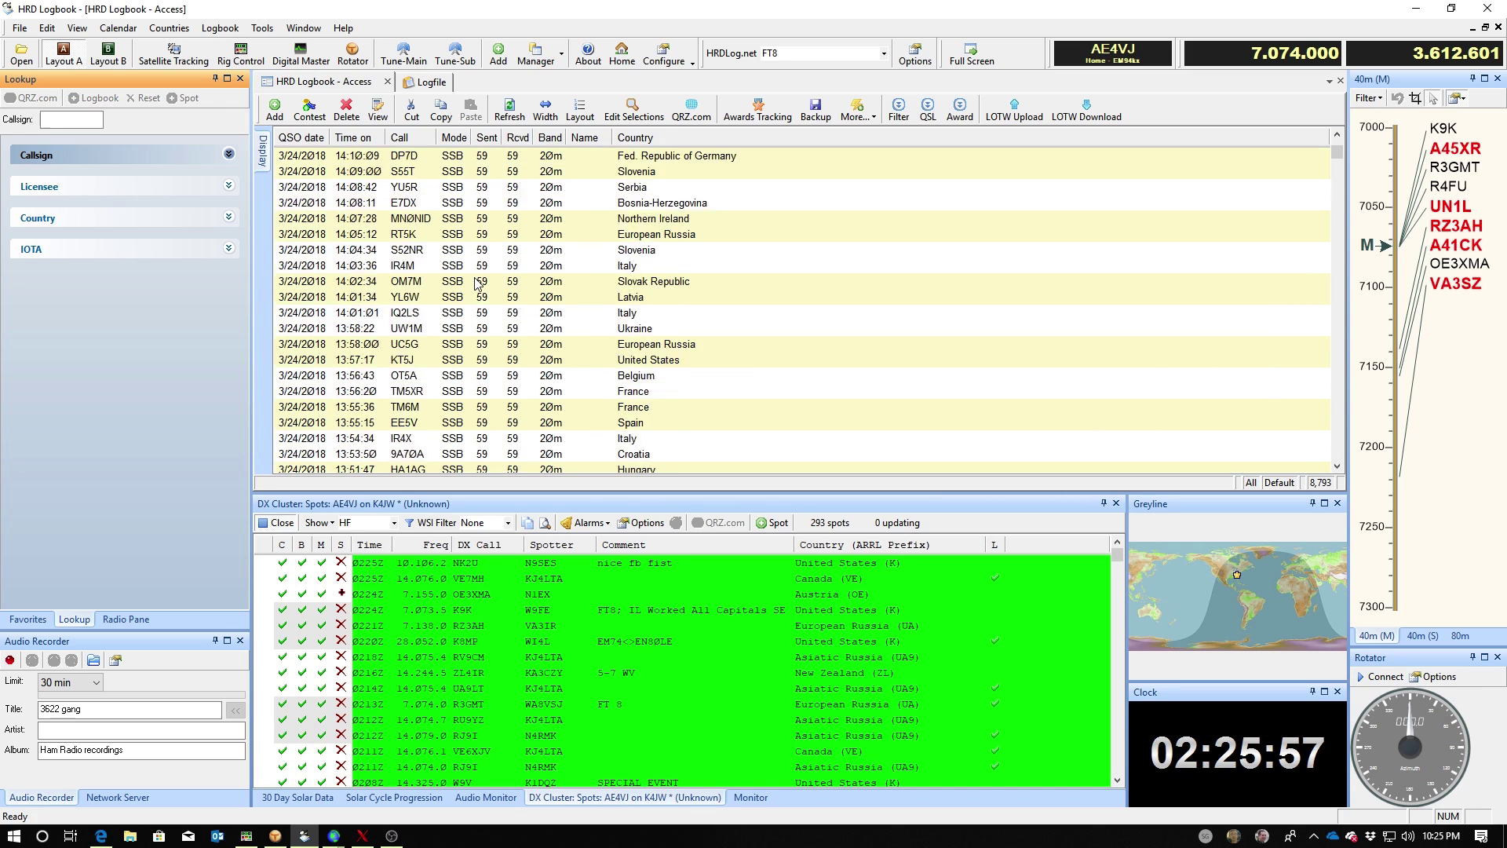
pyautogui.scroll(10, 476, 282)
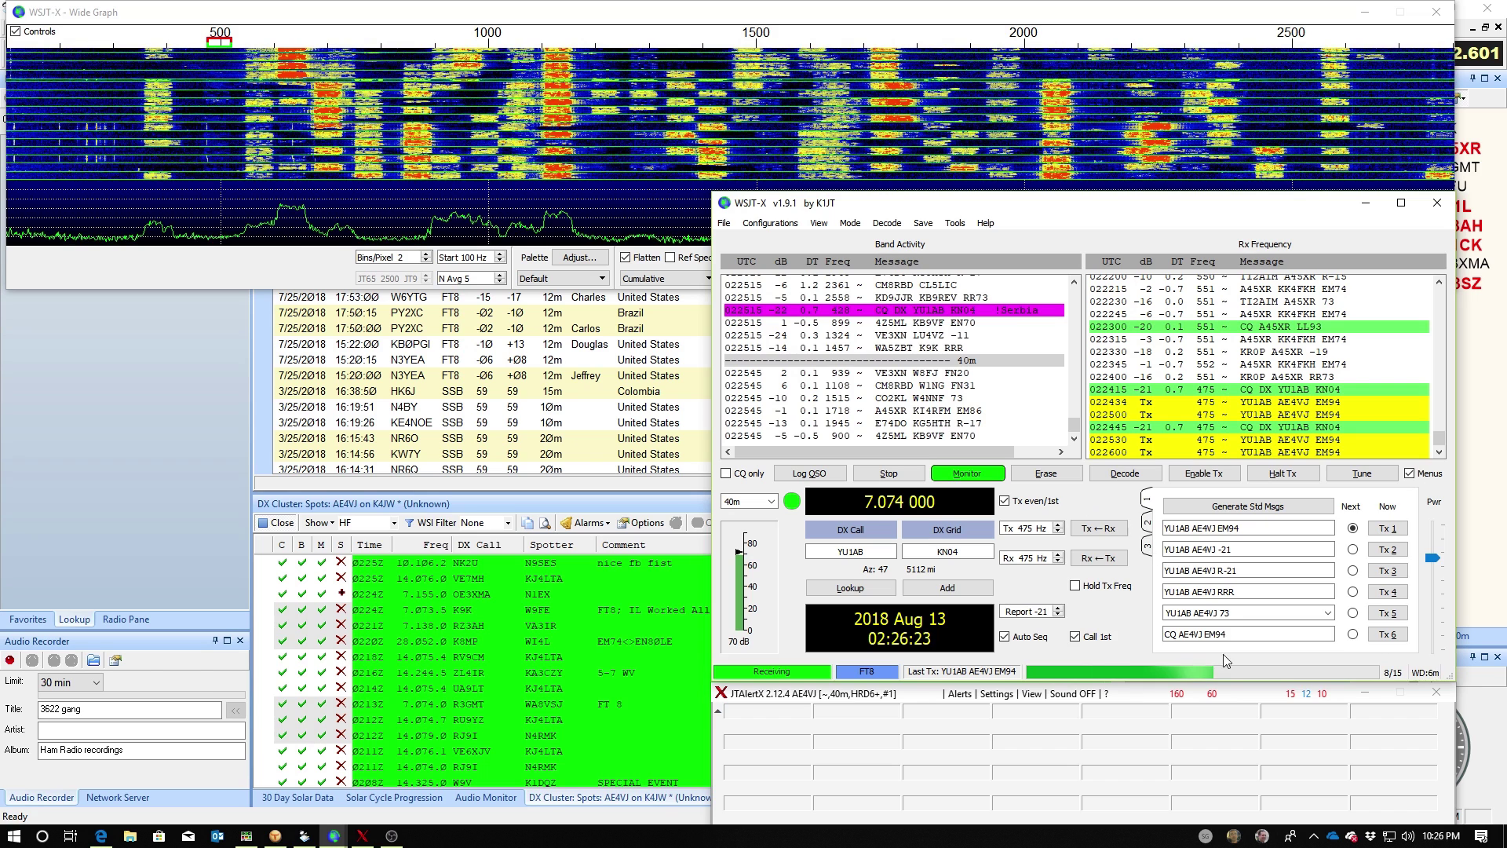
pyautogui.moveTo(1218, 703)
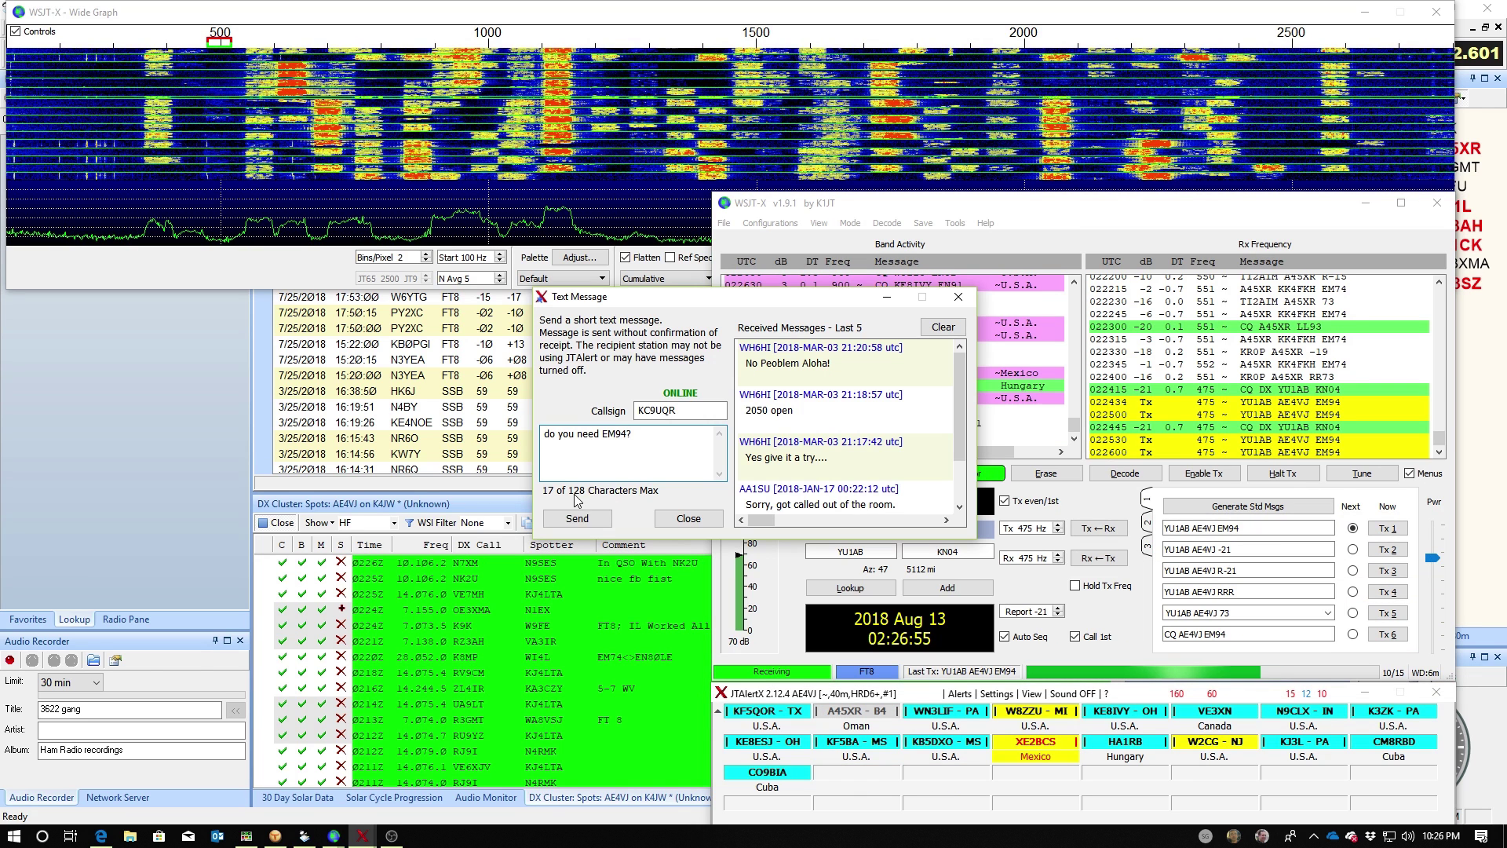
pyautogui.click(577, 518)
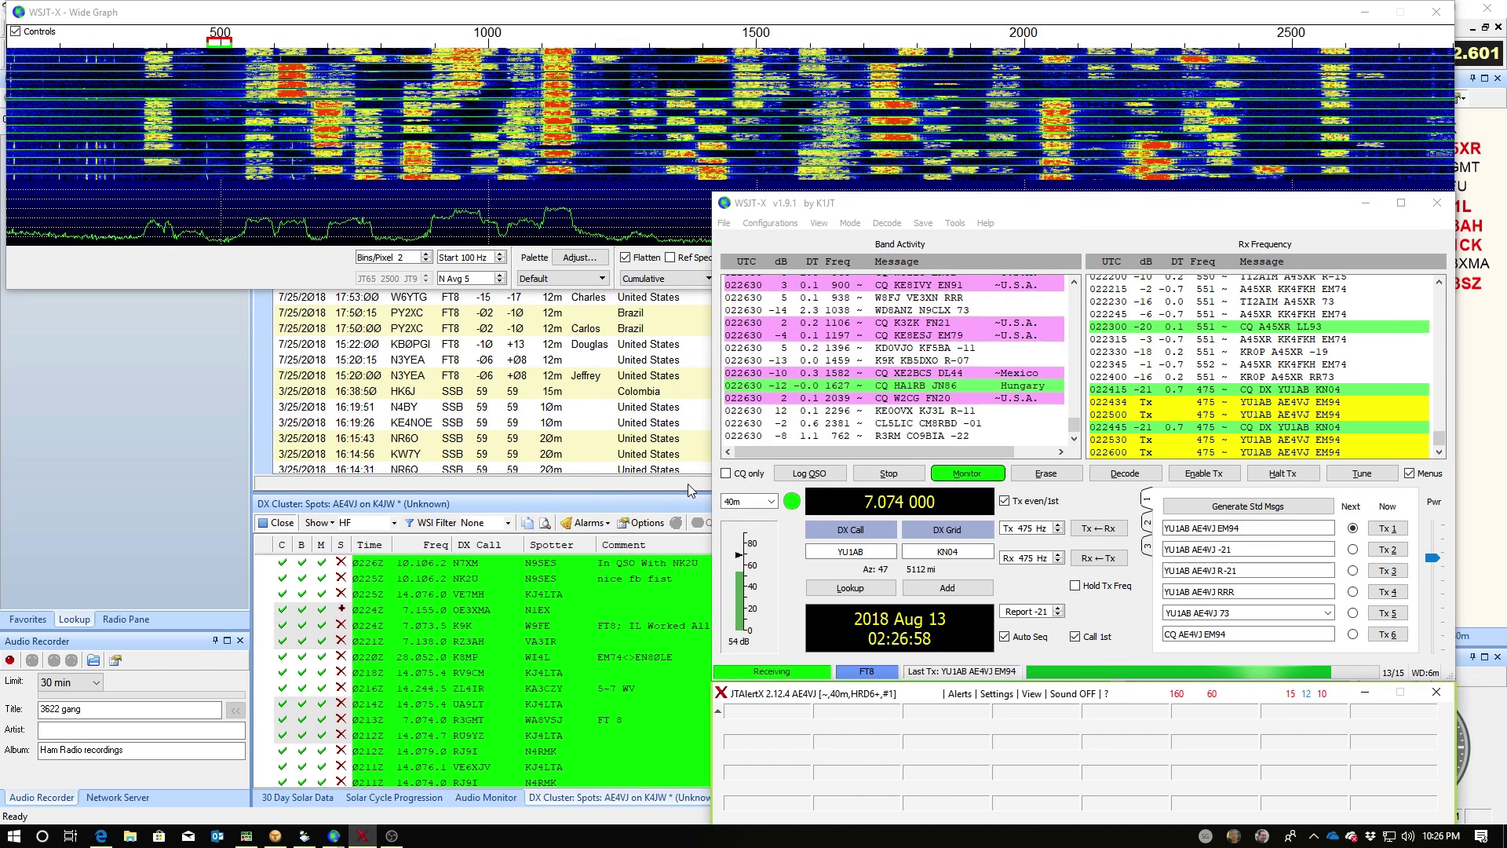
# Read the incoming text message from KR0P and close it without replying.
pyautogui.moveTo(721, 718)
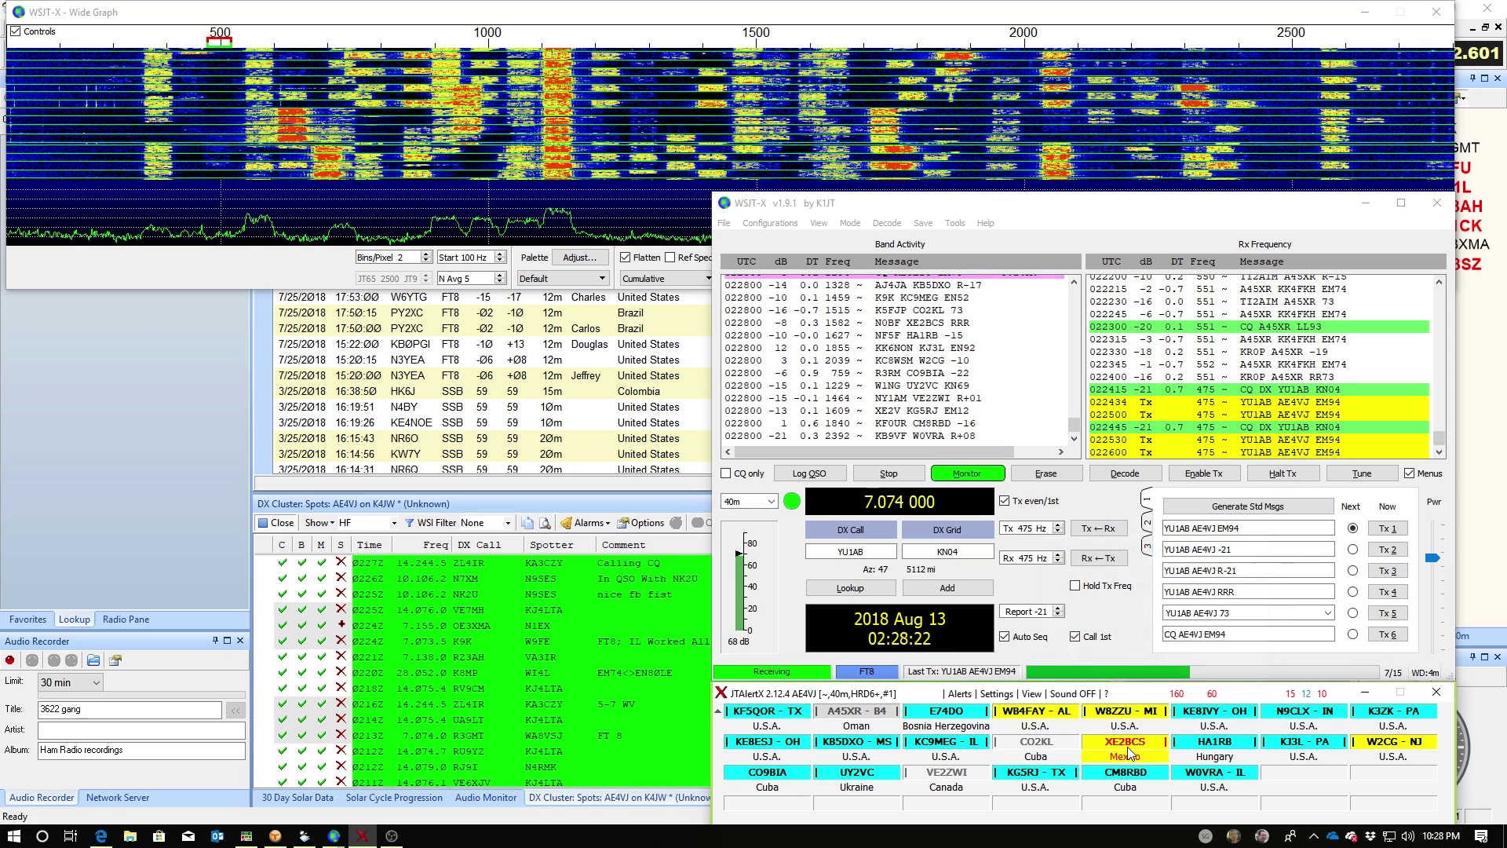
pyautogui.moveTo(1124, 776)
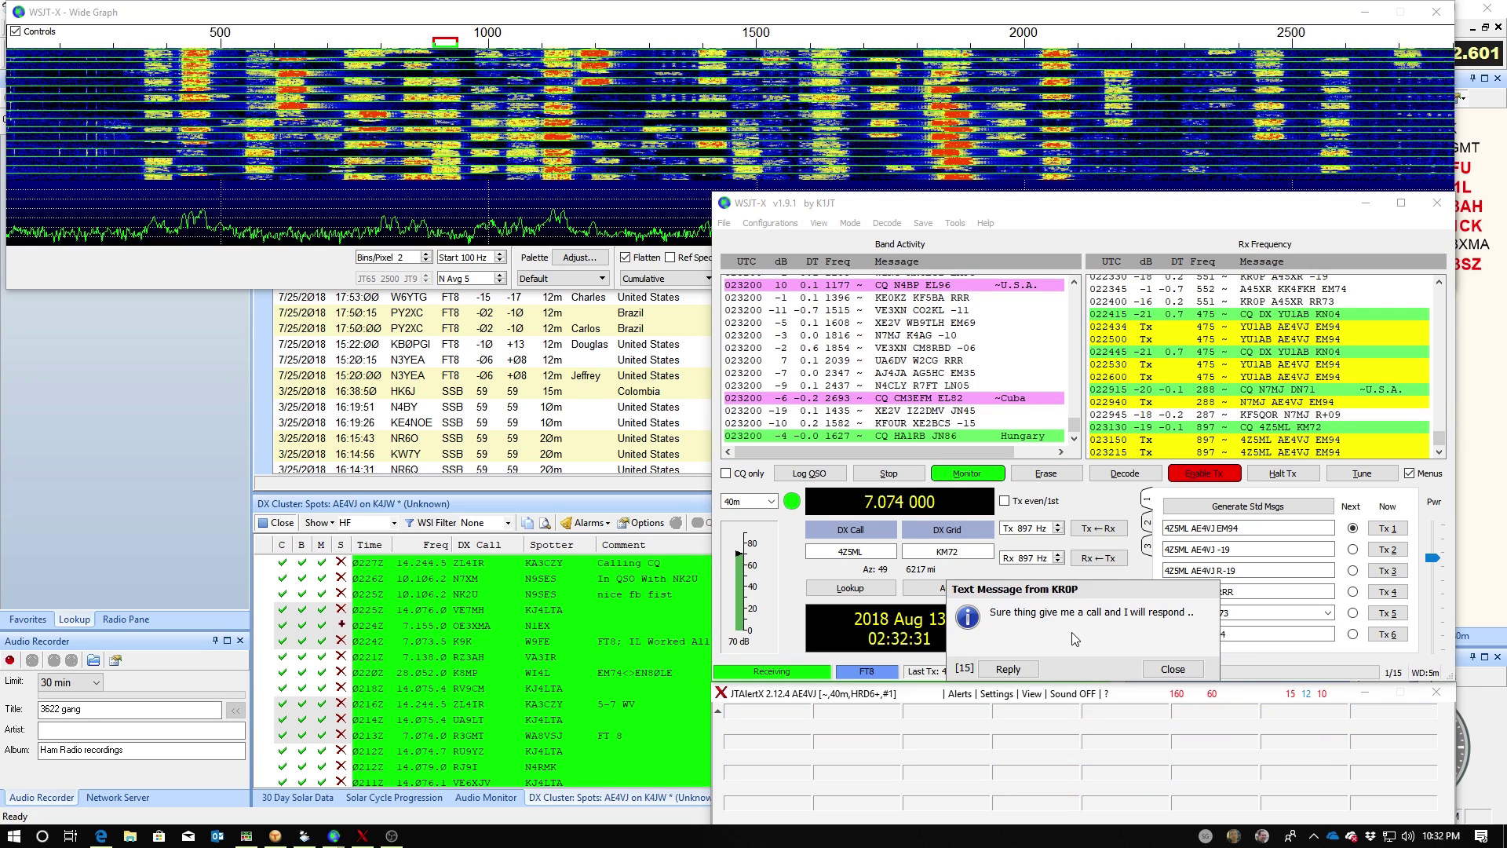
pyautogui.click(1165, 669)
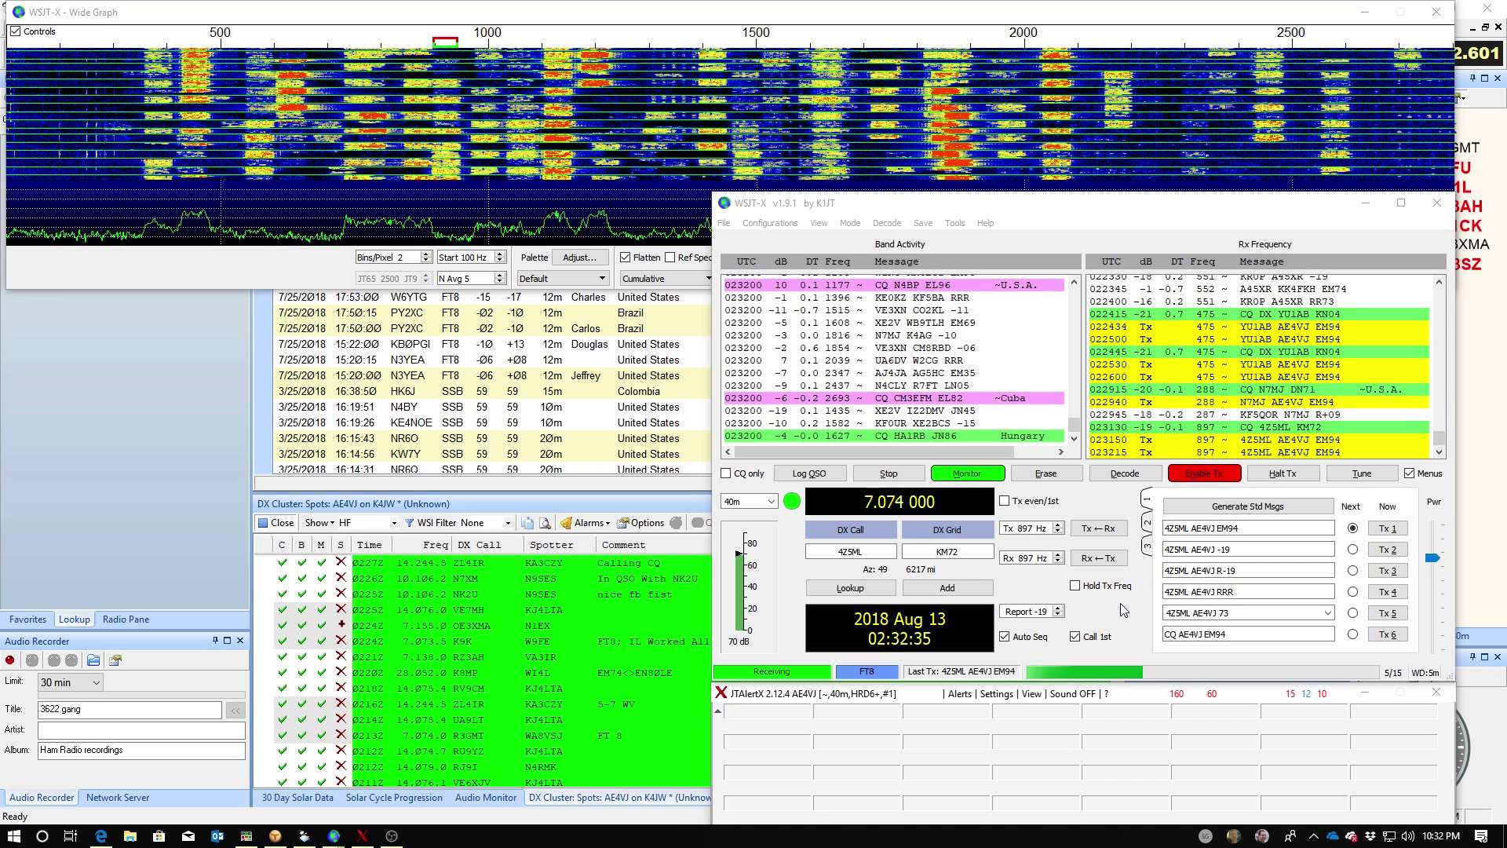